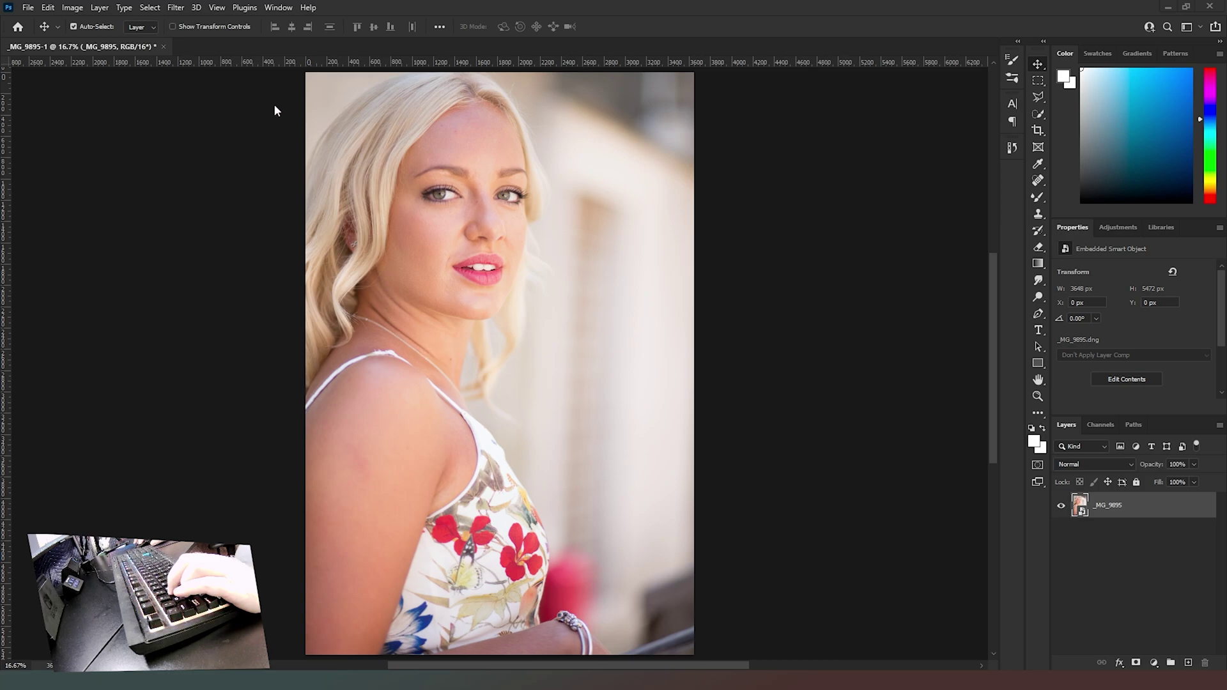
- Open the Liquify filter on the portrait and enlarge the Forward Warp brush to 1500
click(179, 8)
mouse_move(197, 8)
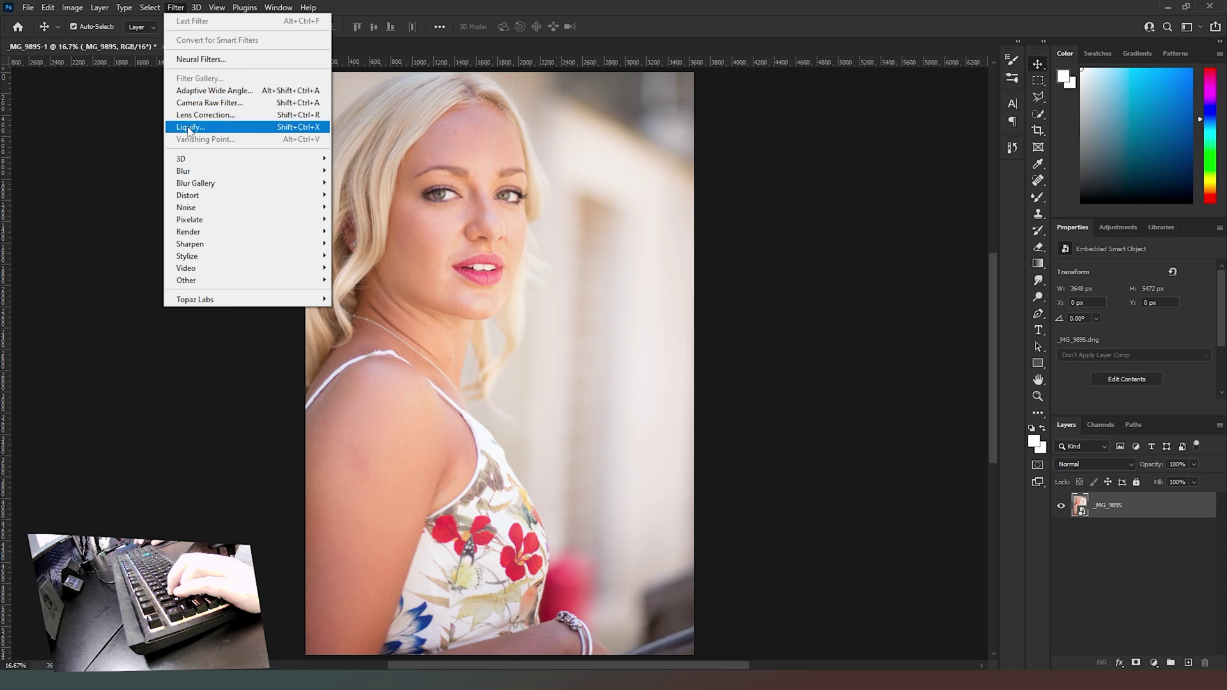
click(190, 131)
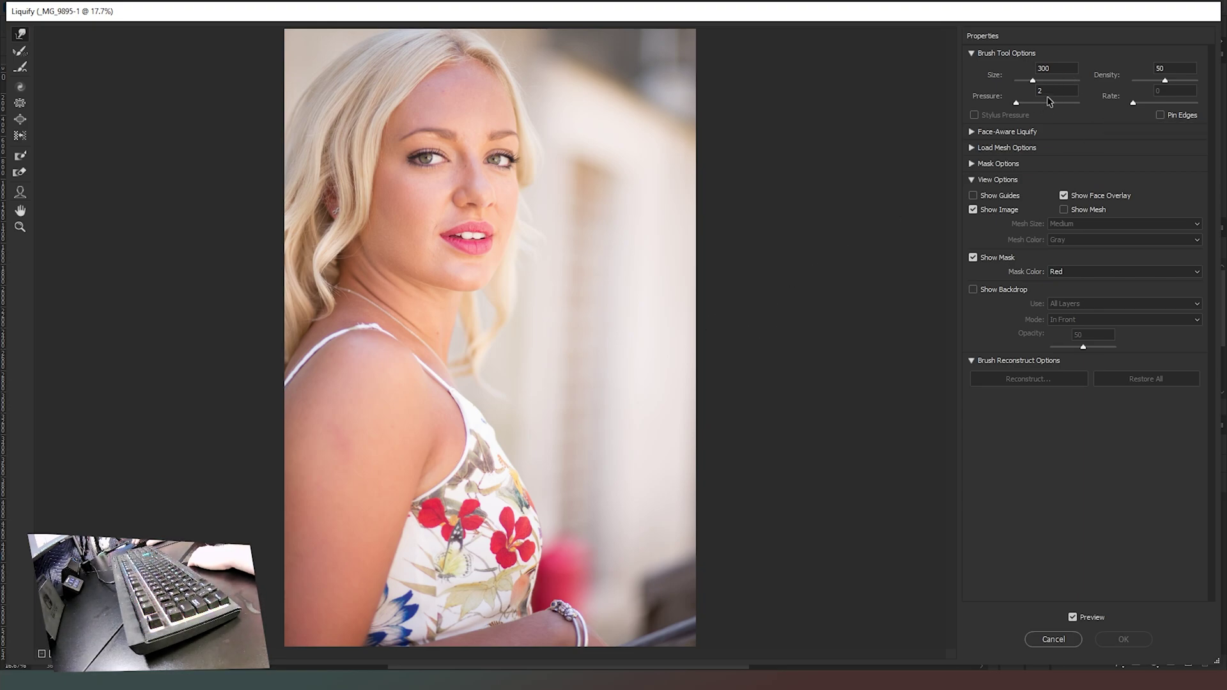
key(bracketright)
key(bracketright)
key(bracketright)
key(bracketright)
key(bracketright)
key(bracketright)
key(bracketright)
key(bracketright)
key(bracketright)
key(bracketright)
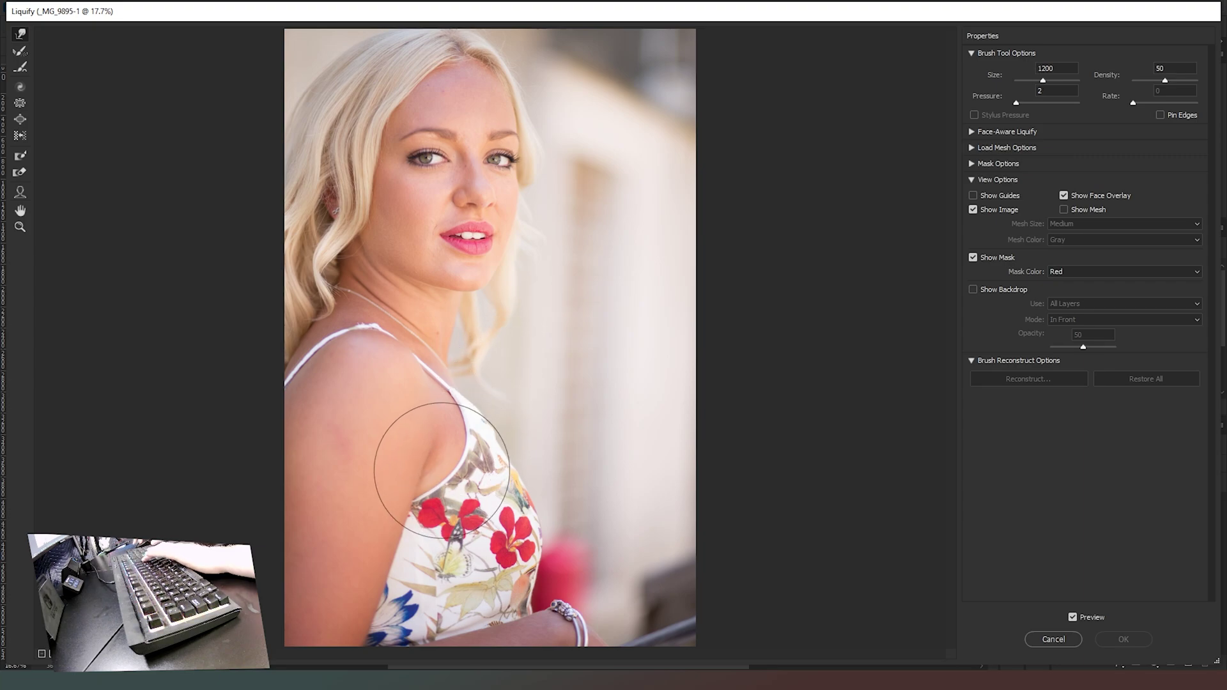
key(bracketright)
key(bracketright)
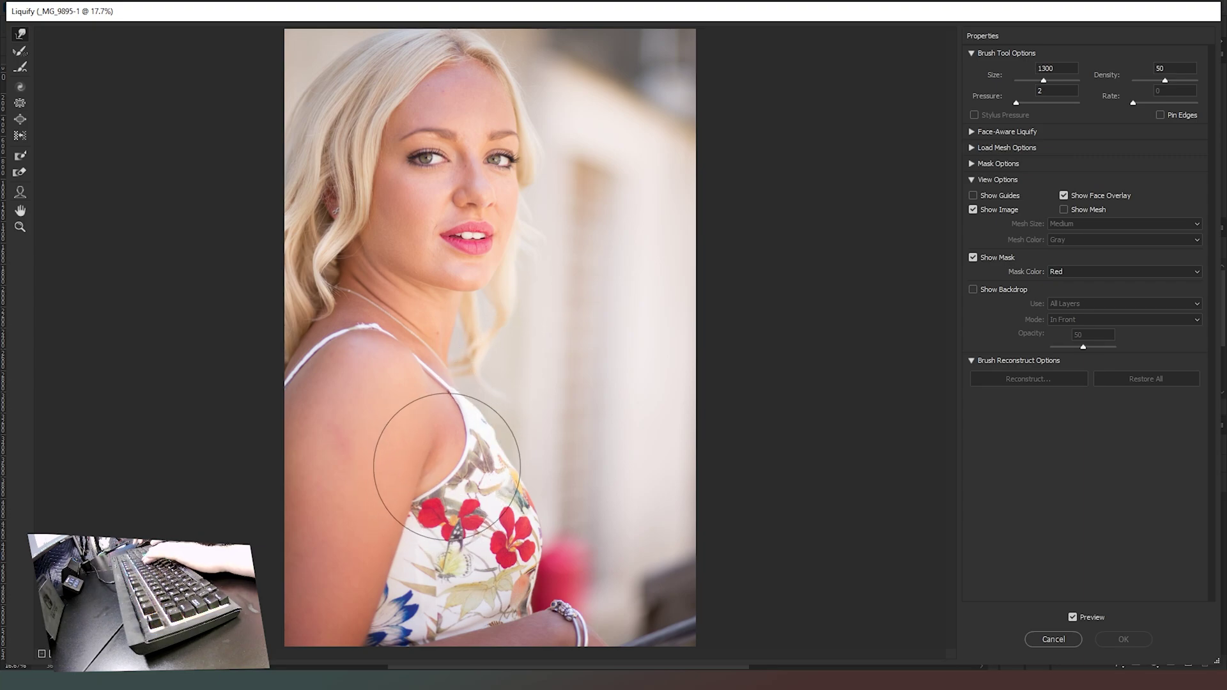
key(bracketright)
- Push the arm and armpit edge inward with Forward Warp strokes, reducing the brush size to 1300
mouse_move(437, 486)
mouse_down()
mouse_move(376, 472)
mouse_move(438, 476)
mouse_move(384, 461)
mouse_move(417, 467)
mouse_move(363, 455)
mouse_up()
key(bracketleft)
key(bracketleft)
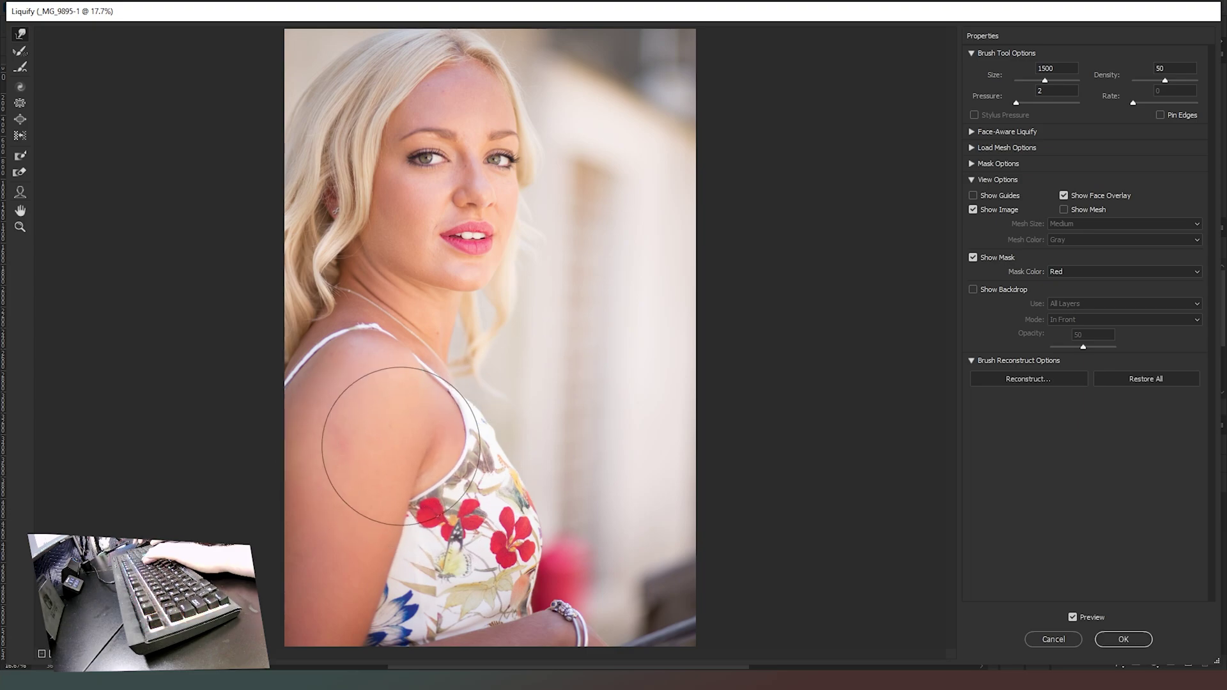
drag(422, 461, 378, 484)
drag(401, 523, 365, 522)
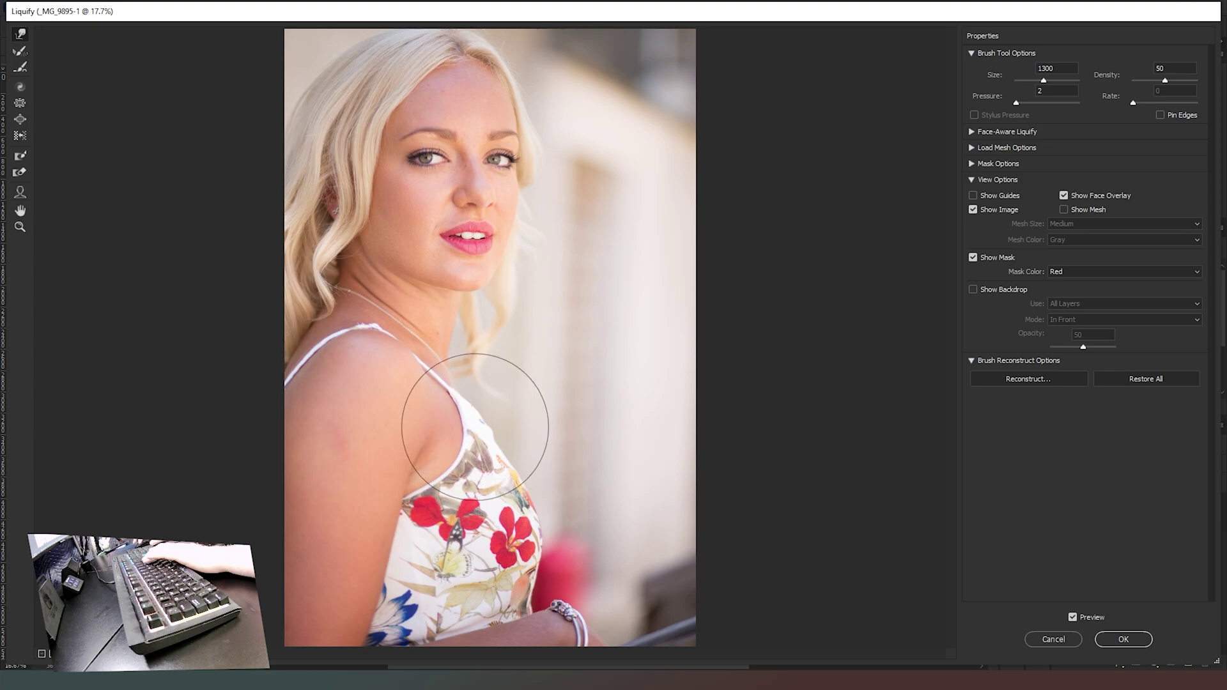
- Refine the dress strap's contour beside the armpit with the Forward Warp brush, reducing its size stepwise to 800
key(bracketleft)
key(bracketleft)
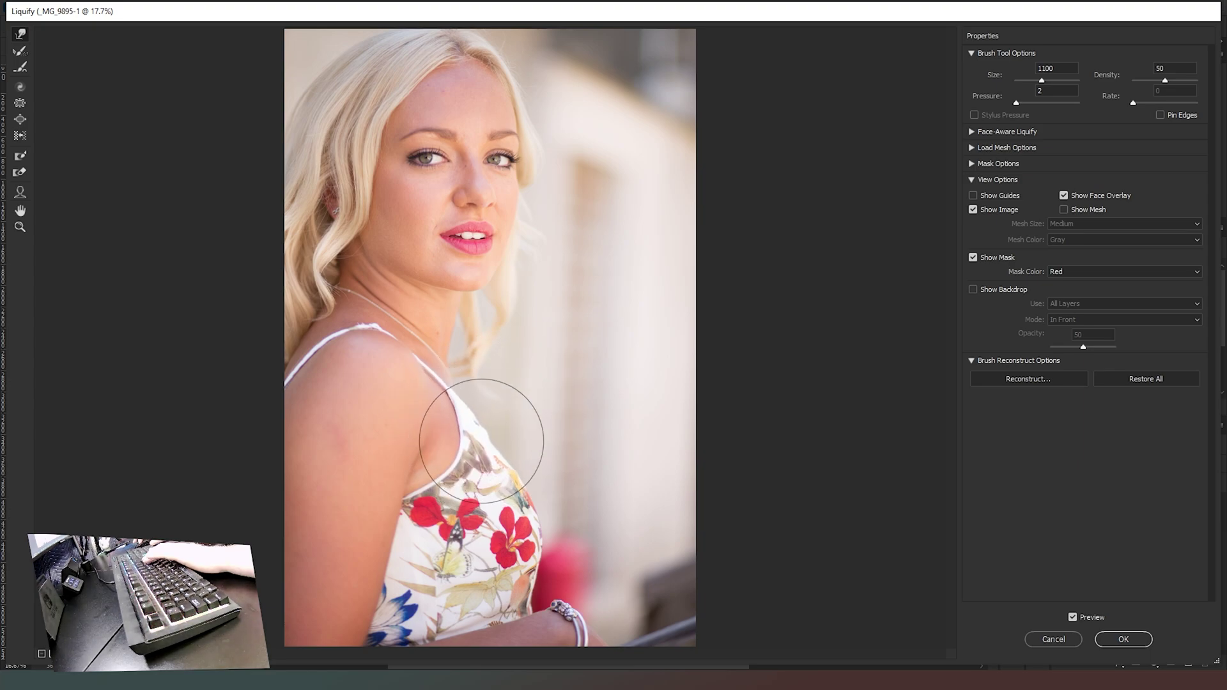
key(bracketleft)
key(bracketleft)
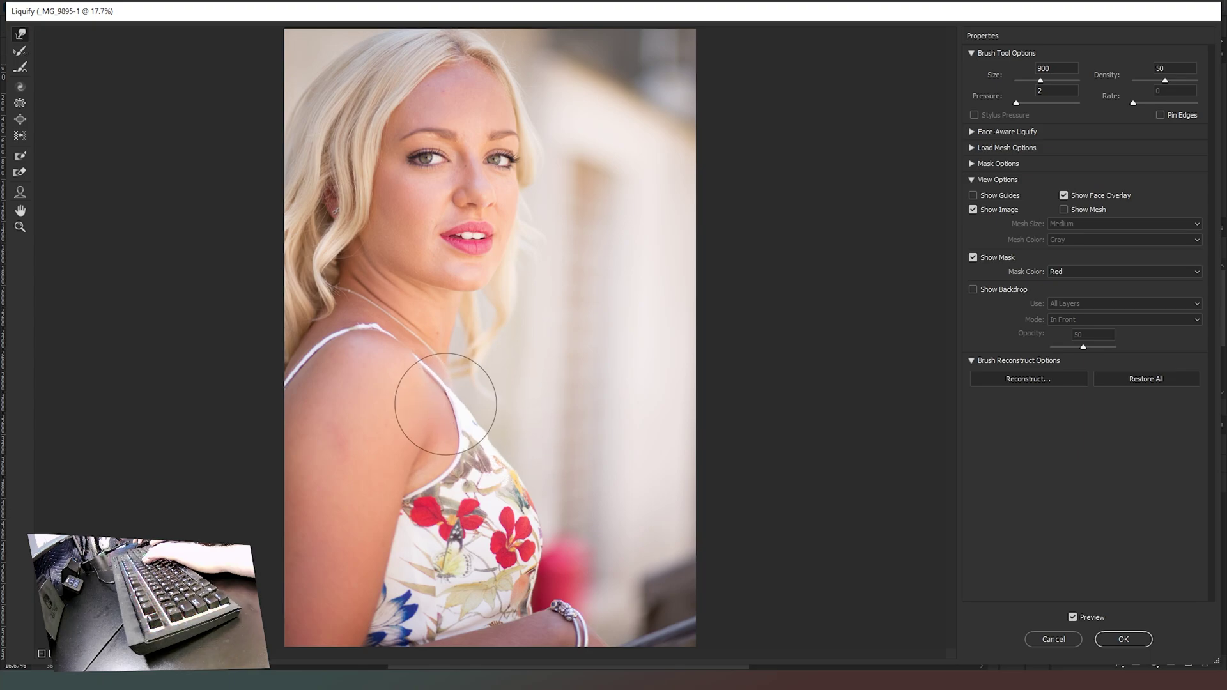
key(bracketleft)
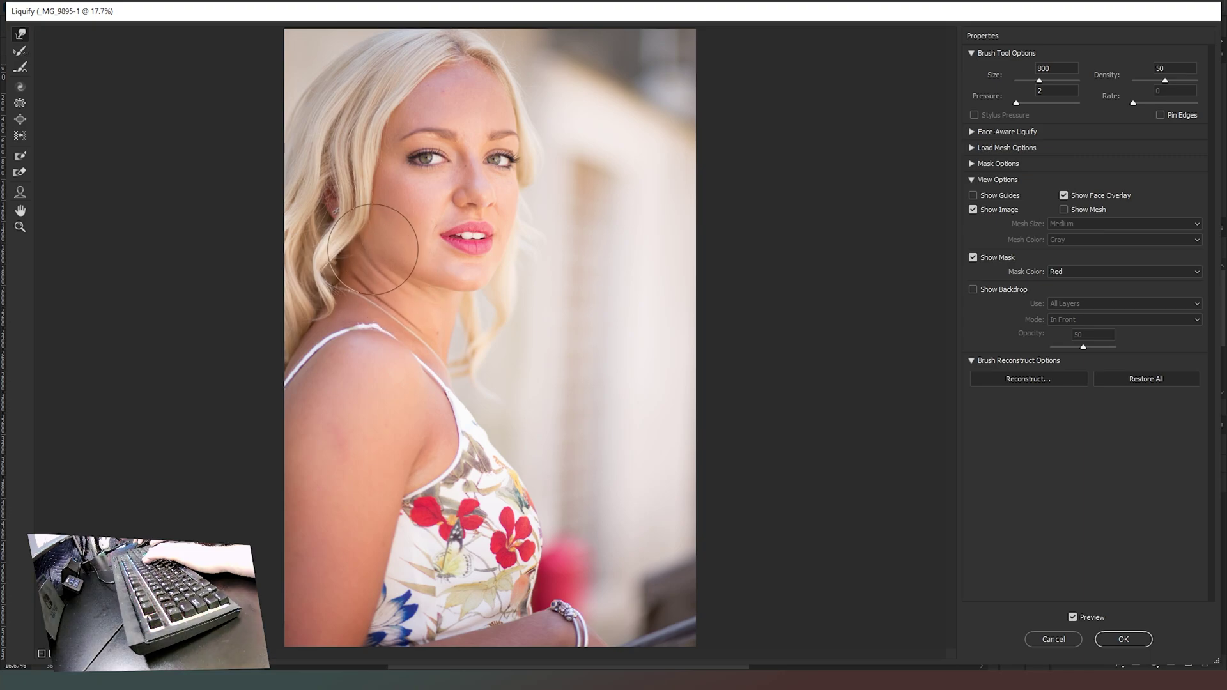
- Touch up the jaw and shoulder contours with warp brush sizes between 400 and 700, and apply the Liquify filter
key(bracketleft)
key(bracketleft)
key(bracketleft)
key(bracketright)
key(bracketright)
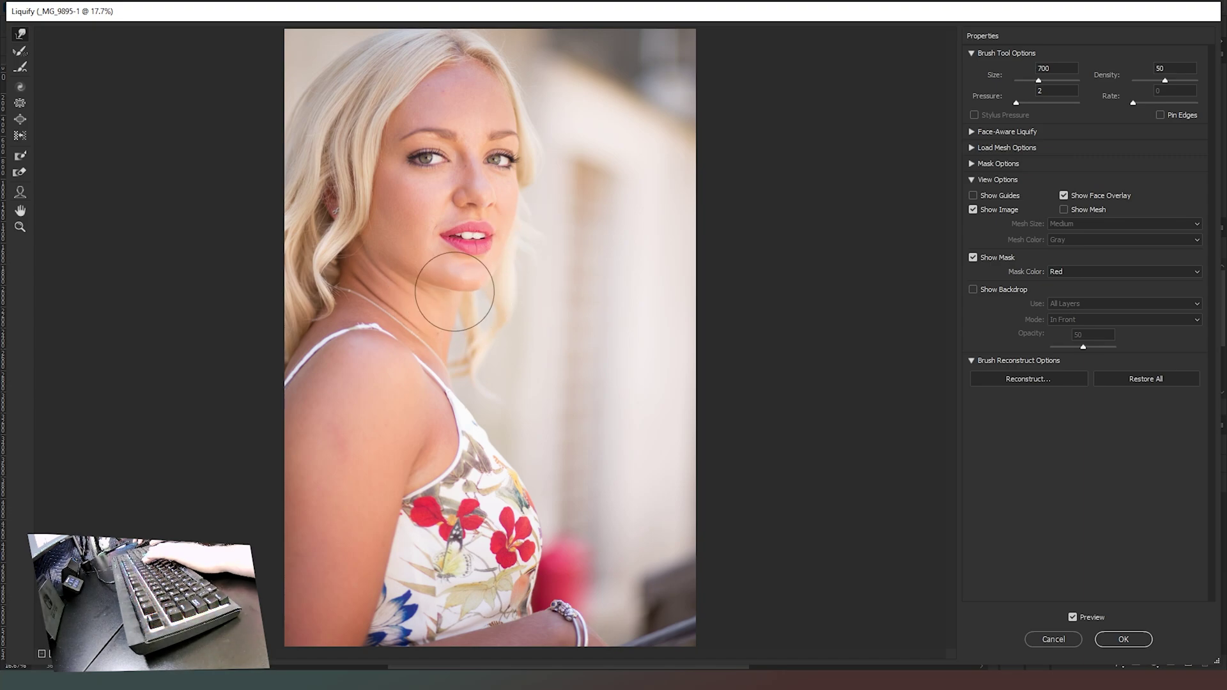
key(bracketleft)
key(bracketleft)
key(bracketleft)
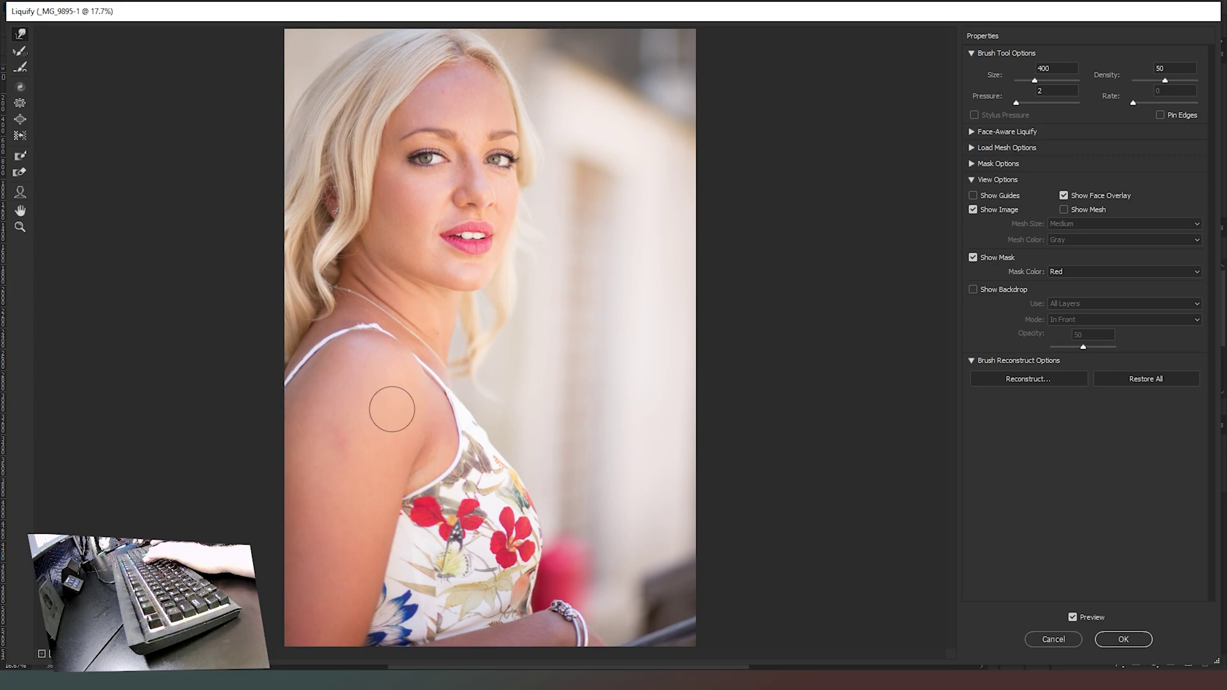
key(bracketright)
key(bracketright)
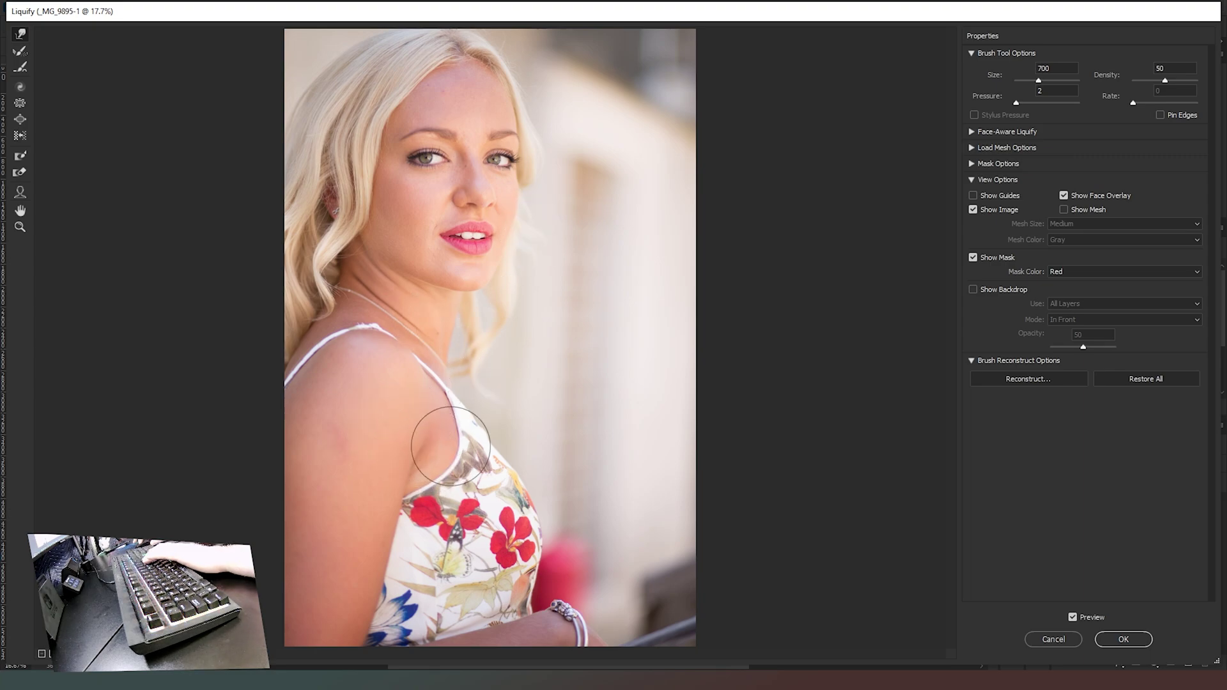
key(bracketright)
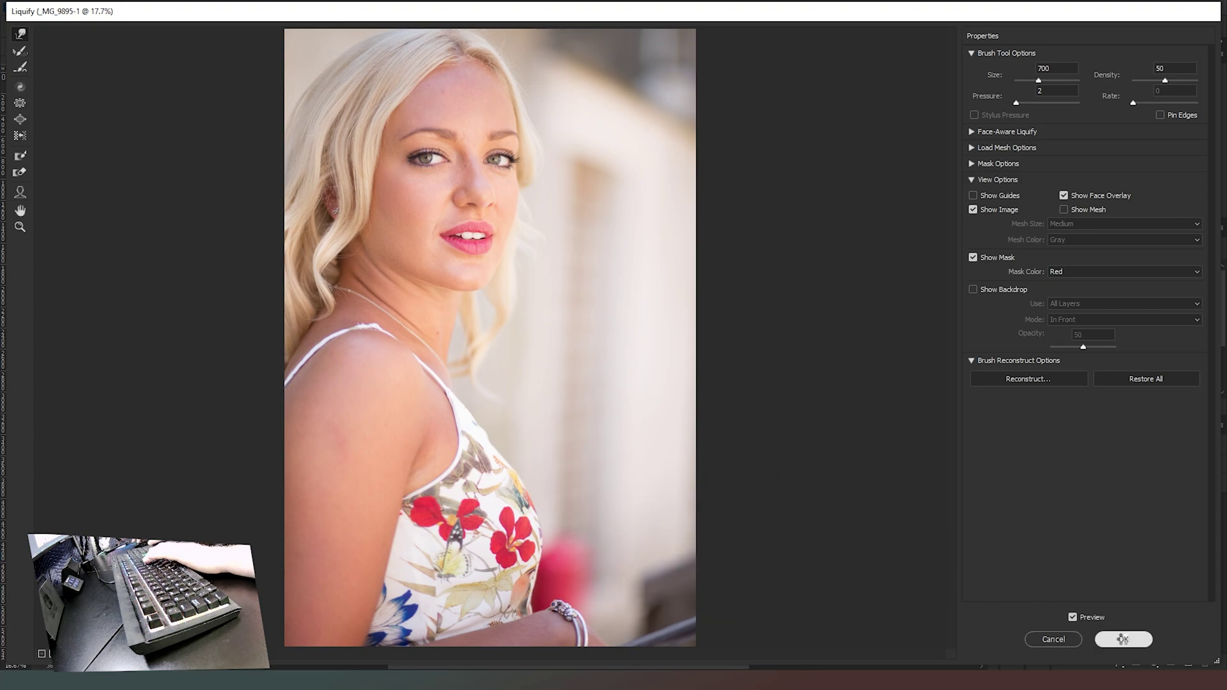
click(1123, 639)
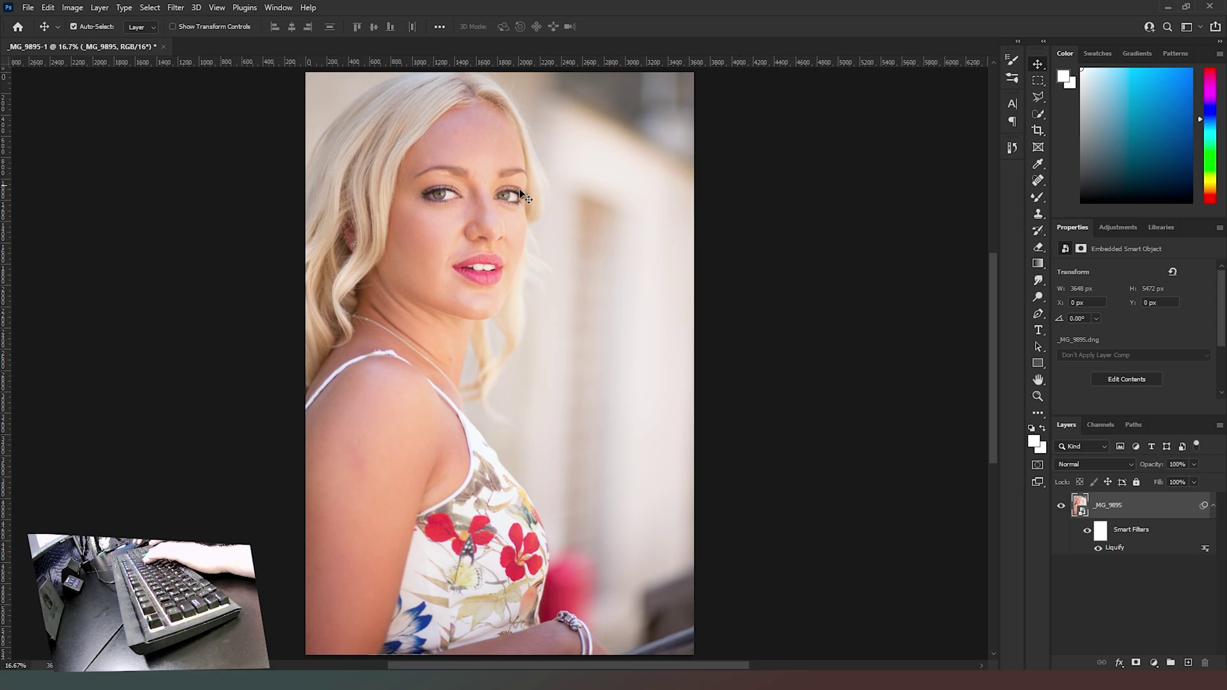
- Add an empty layer above the photo and remove the mole on the neck with the Spot Healing Brush
click(1041, 180)
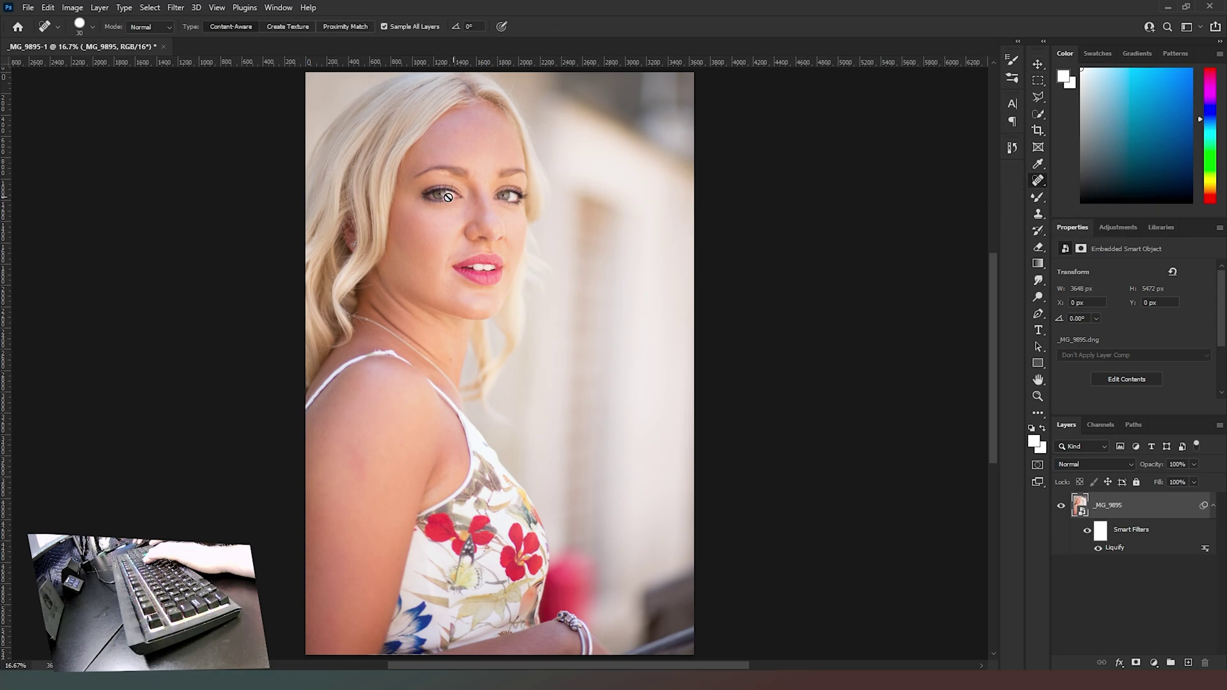
click(1188, 663)
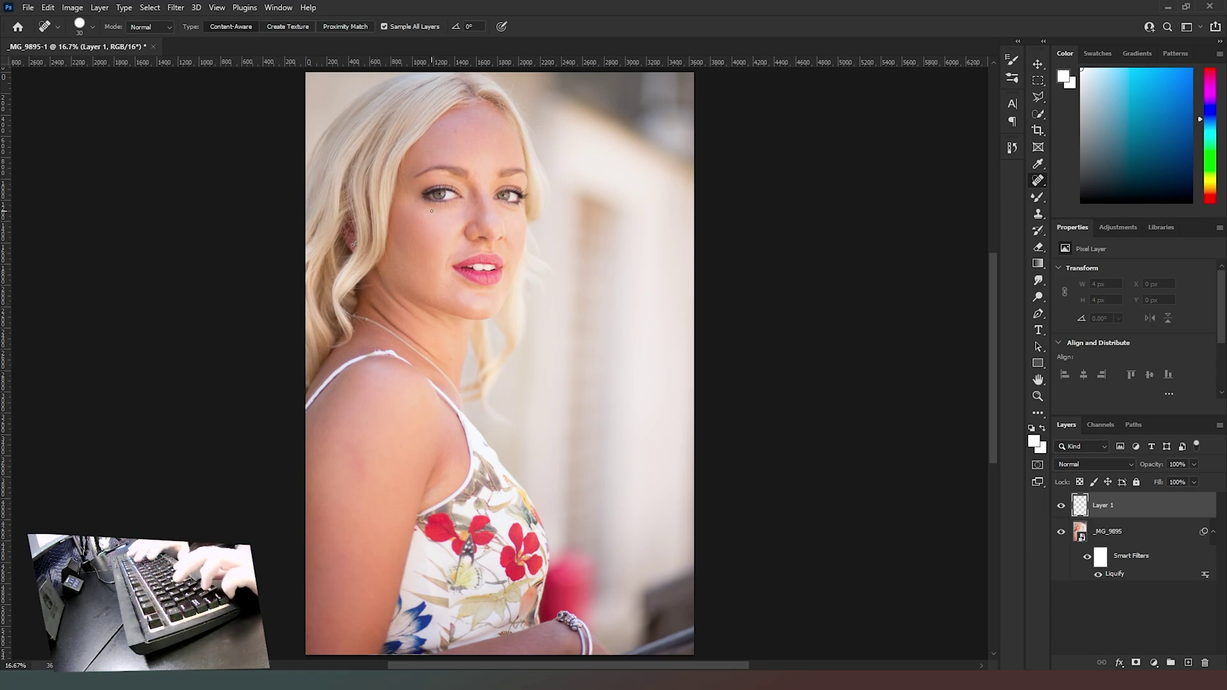
key(ctrl+plus)
key(ctrl+plus)
key(ctrl+plus)
key(ctrl+plus)
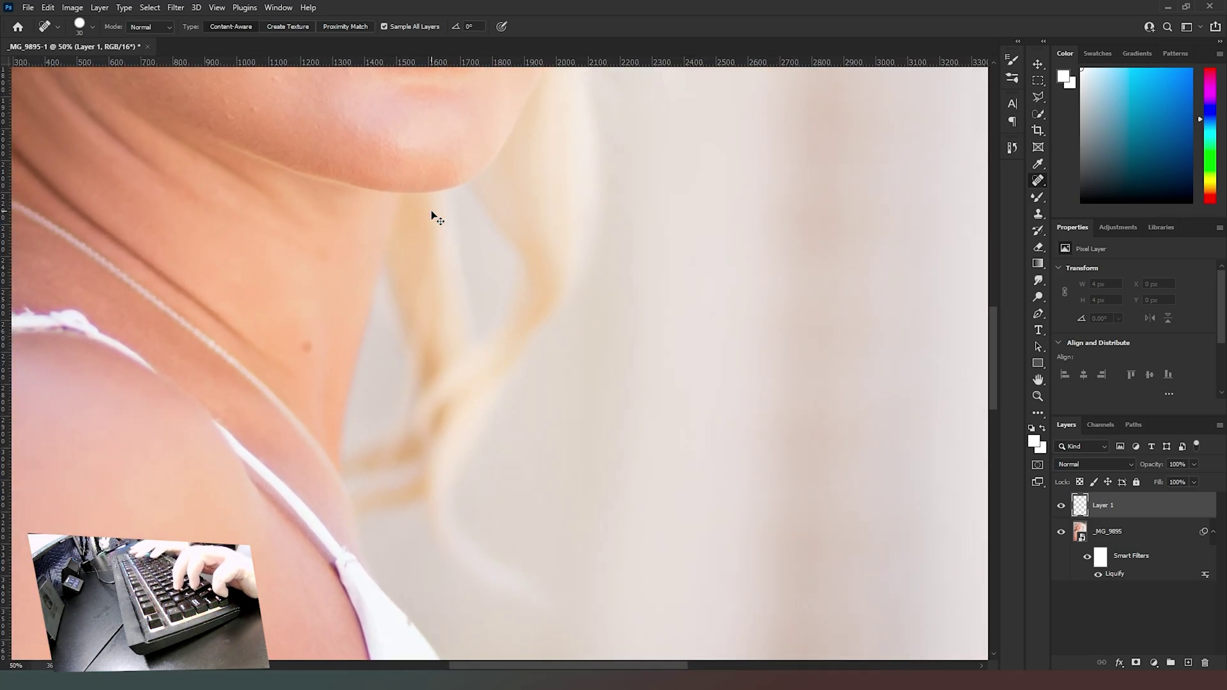
key(ctrl+plus)
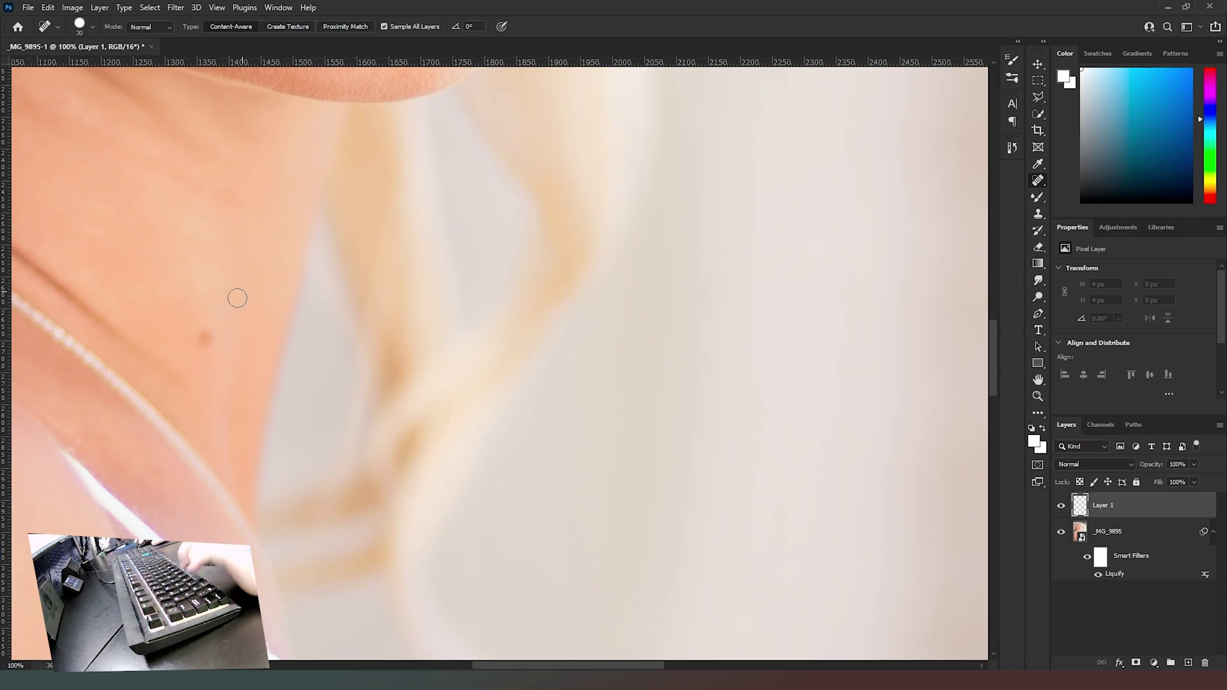
mouse_move(213, 325)
mouse_down()
mouse_move(201, 342)
mouse_move(216, 356)
mouse_move(209, 340)
mouse_up()
- Heal the blemishes on the cheek beside the mouth and reduce the healing brush size to 10
drag(308, 313, 363, 404)
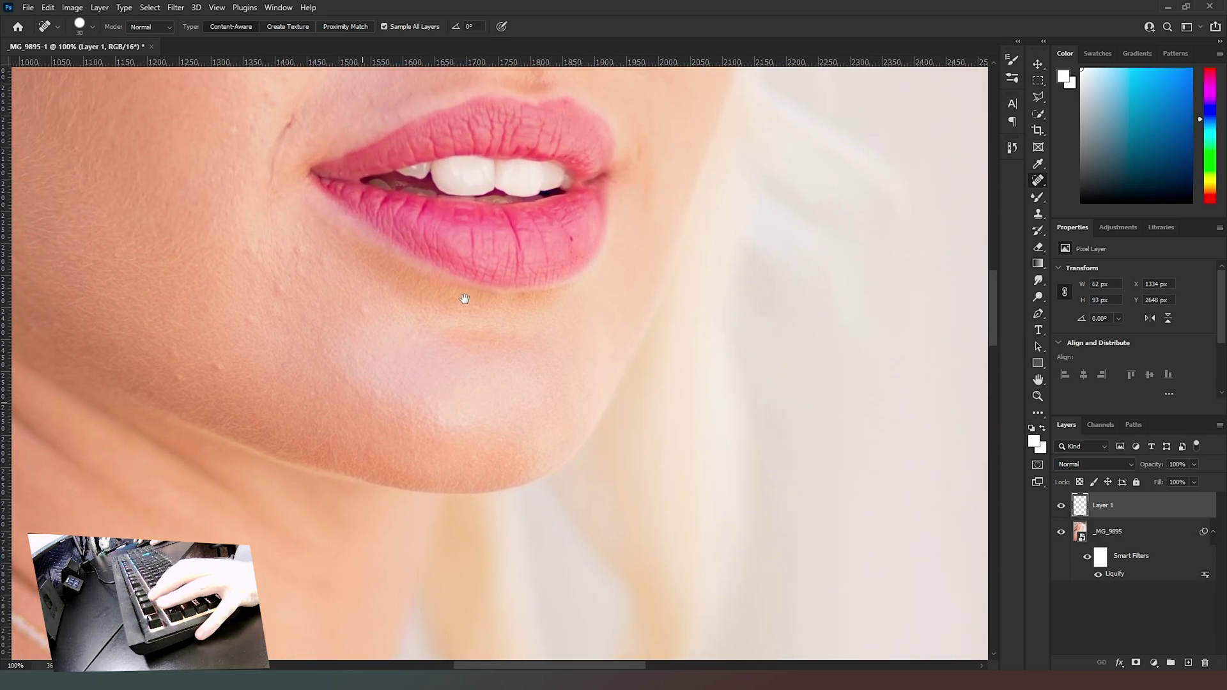
drag(371, 256, 376, 285)
key(bracketleft)
key(bracketleft)
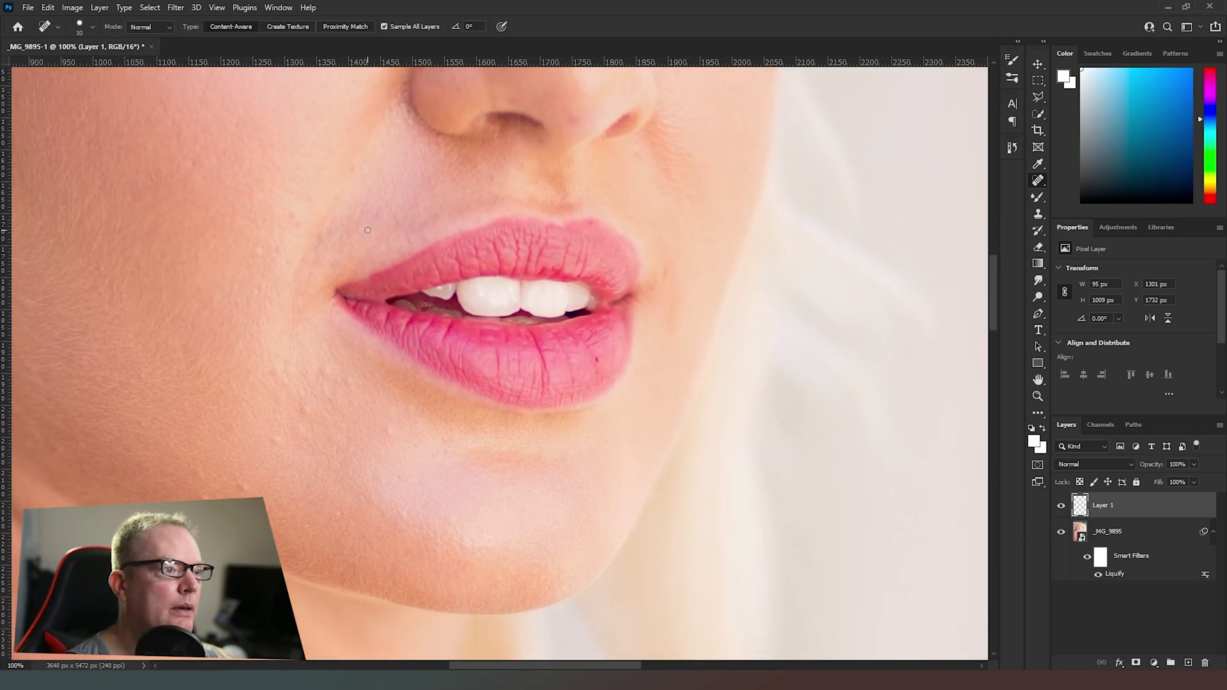
- Heal the small dark spots along the side of the nose bridge
drag(389, 194, 405, 254)
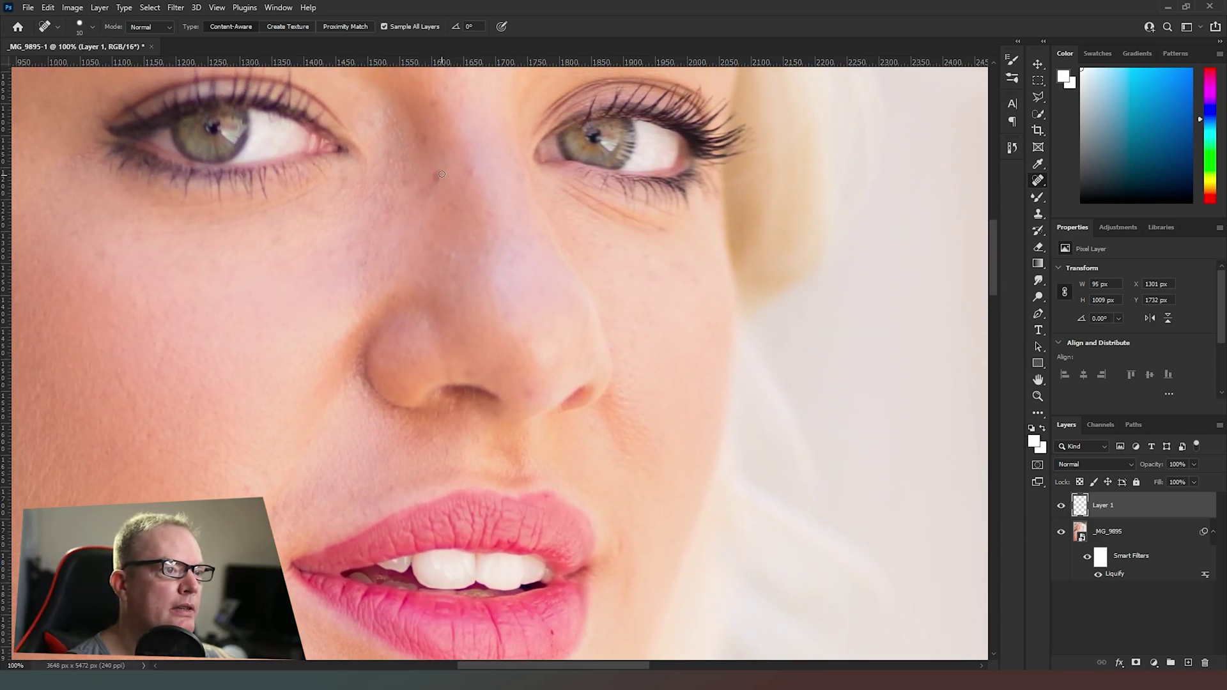
click(436, 174)
click(431, 179)
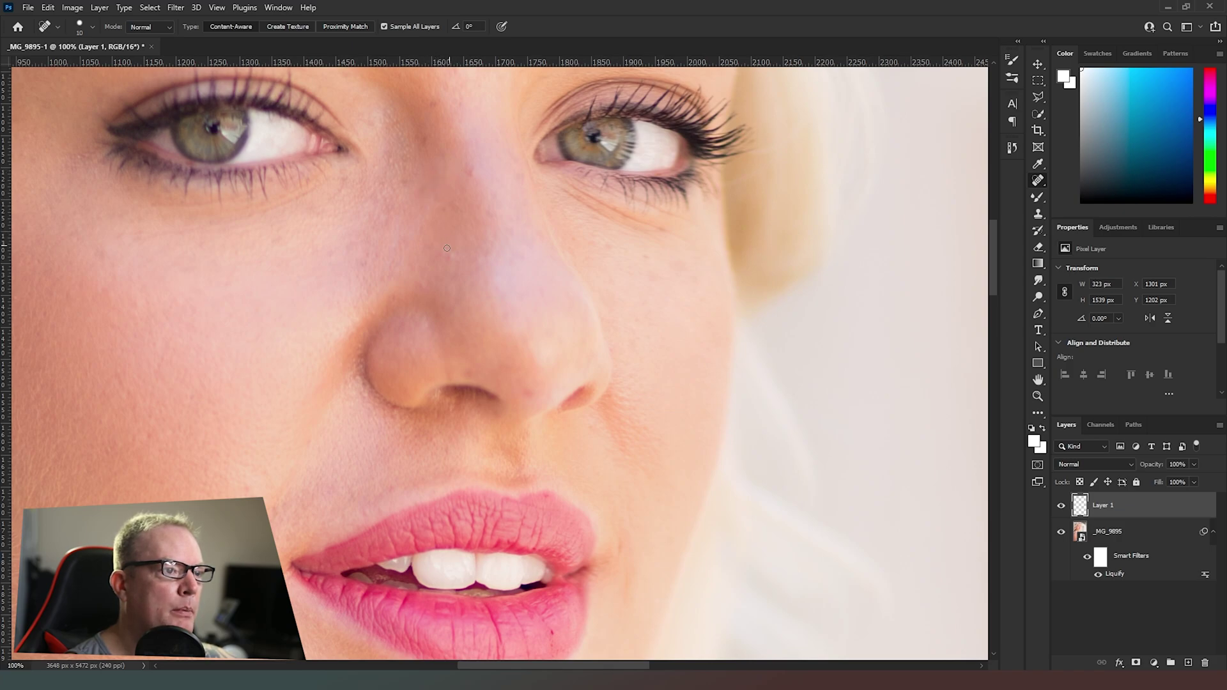
drag(454, 250, 445, 261)
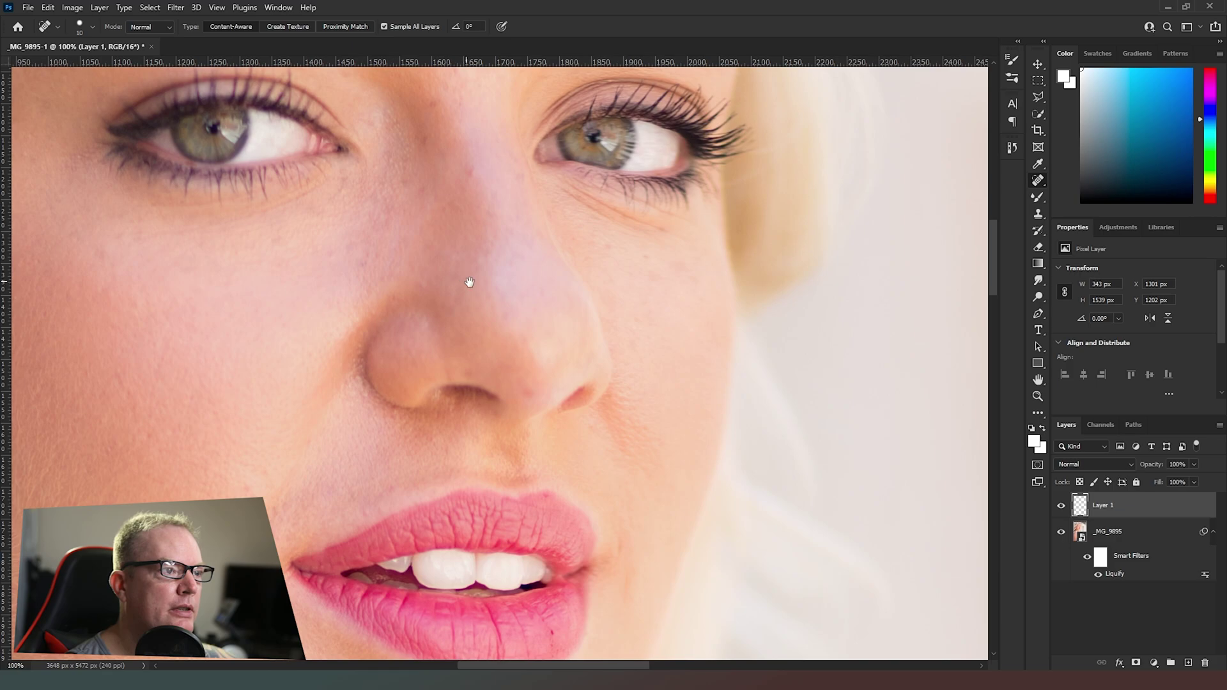
- Heal the dark spot on the lower lip and the skin beside the far corner of the mouth
drag(496, 345, 455, 214)
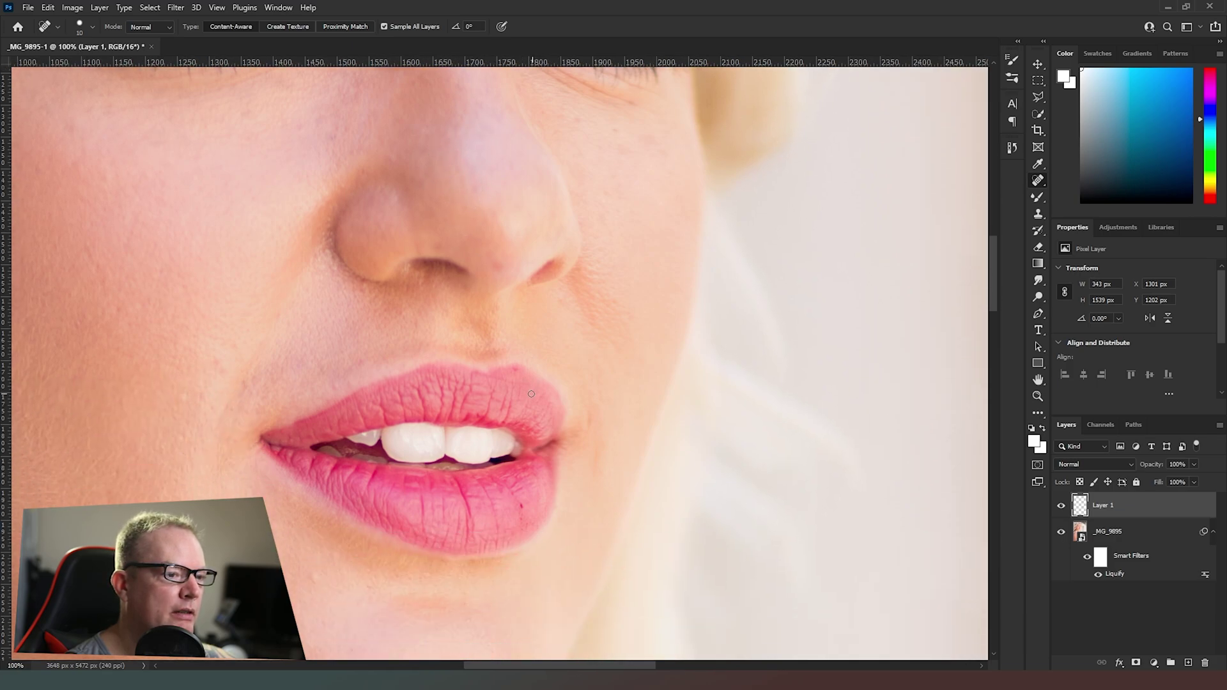
click(512, 494)
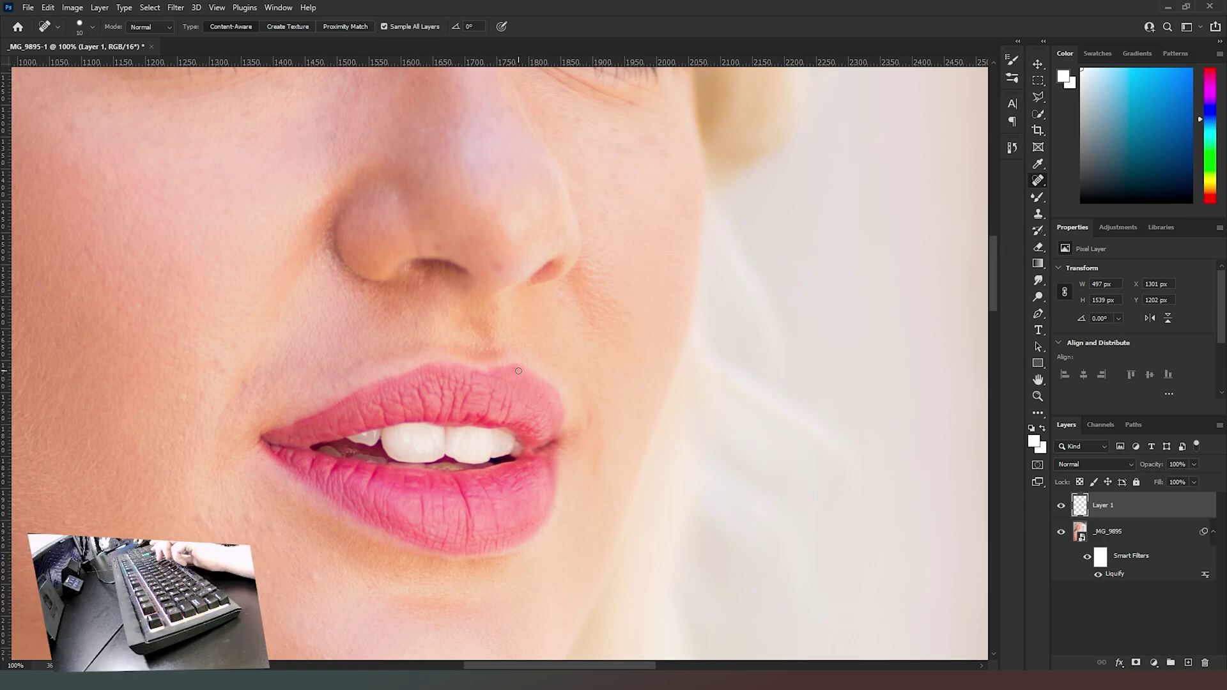
drag(590, 404, 595, 442)
drag(466, 543, 639, 364)
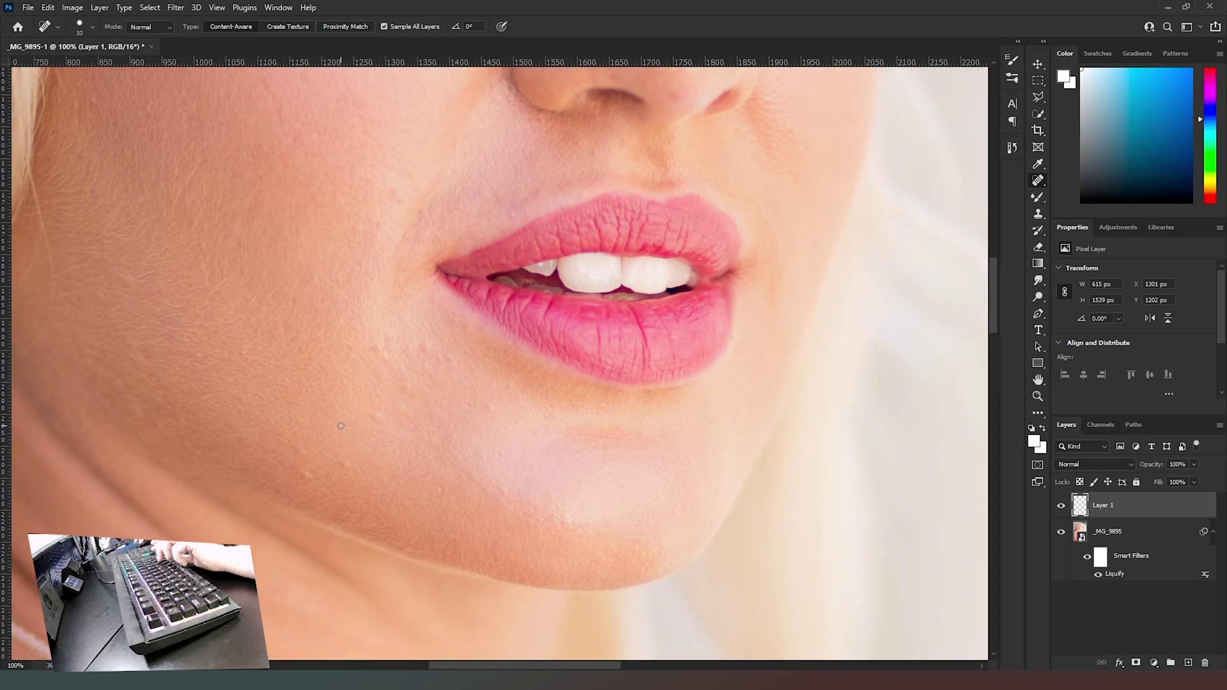
drag(370, 231, 381, 336)
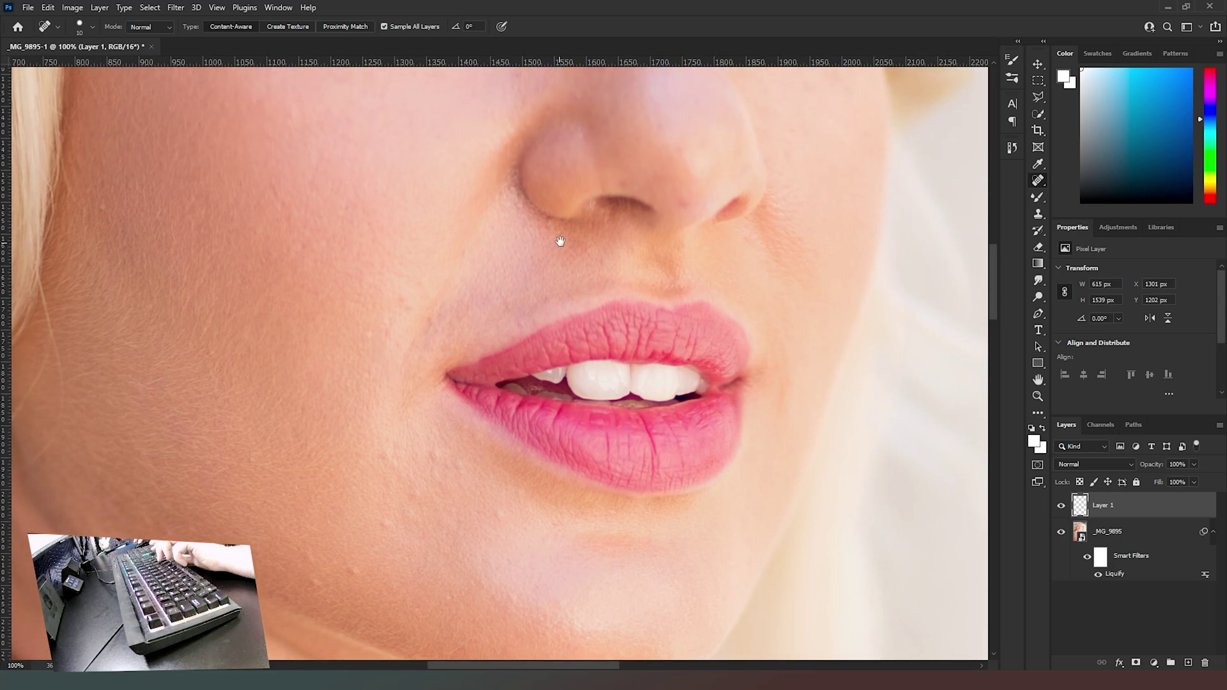
click(680, 197)
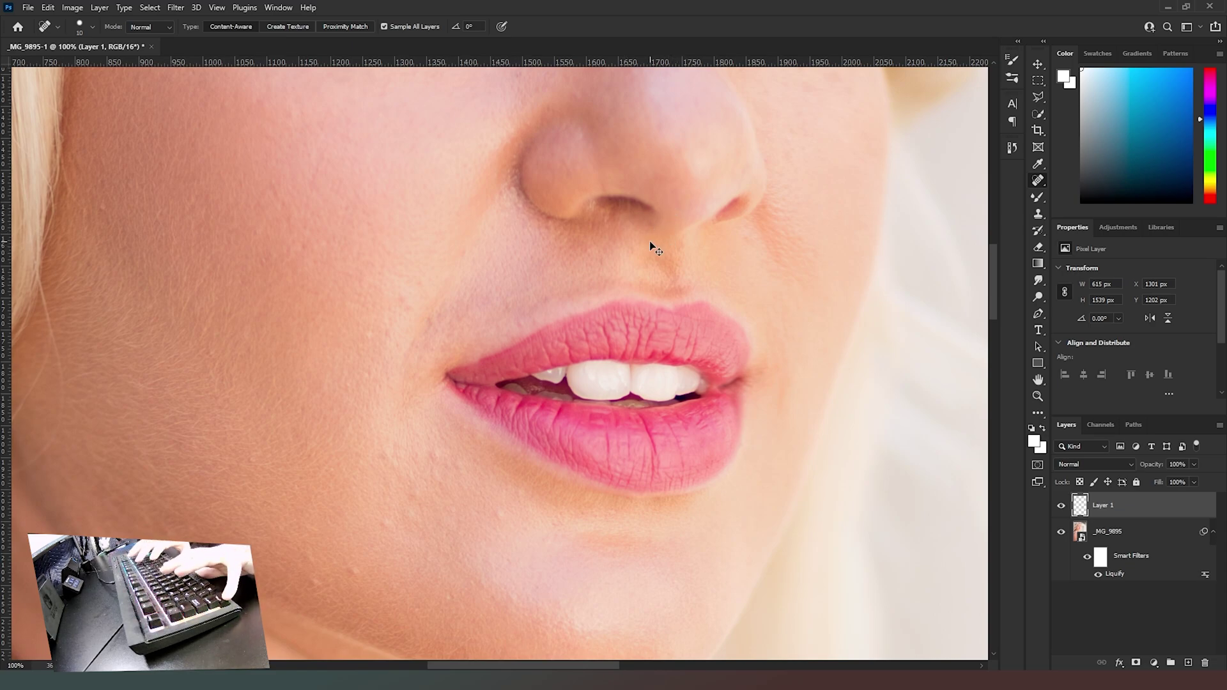
- Heal the dark spots on the forehead below the hairline
key(ctrl+0)
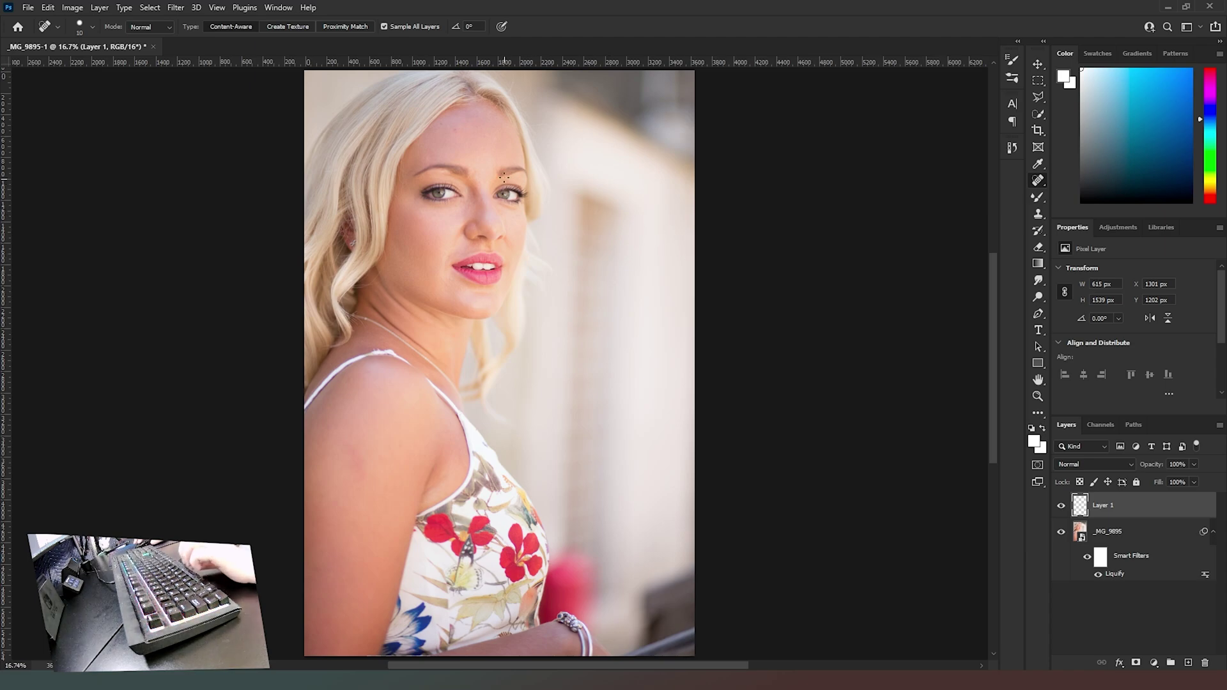
drag(459, 165, 570, 268)
scroll(569, 266, up, 3)
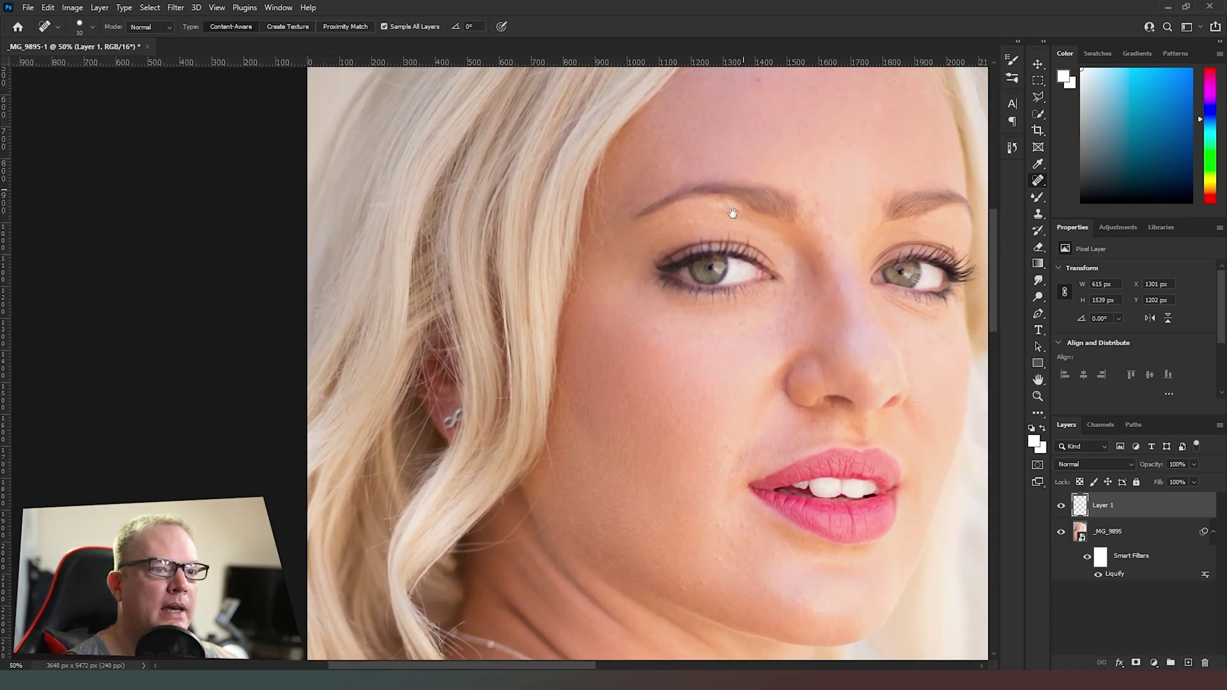
drag(737, 205, 649, 317)
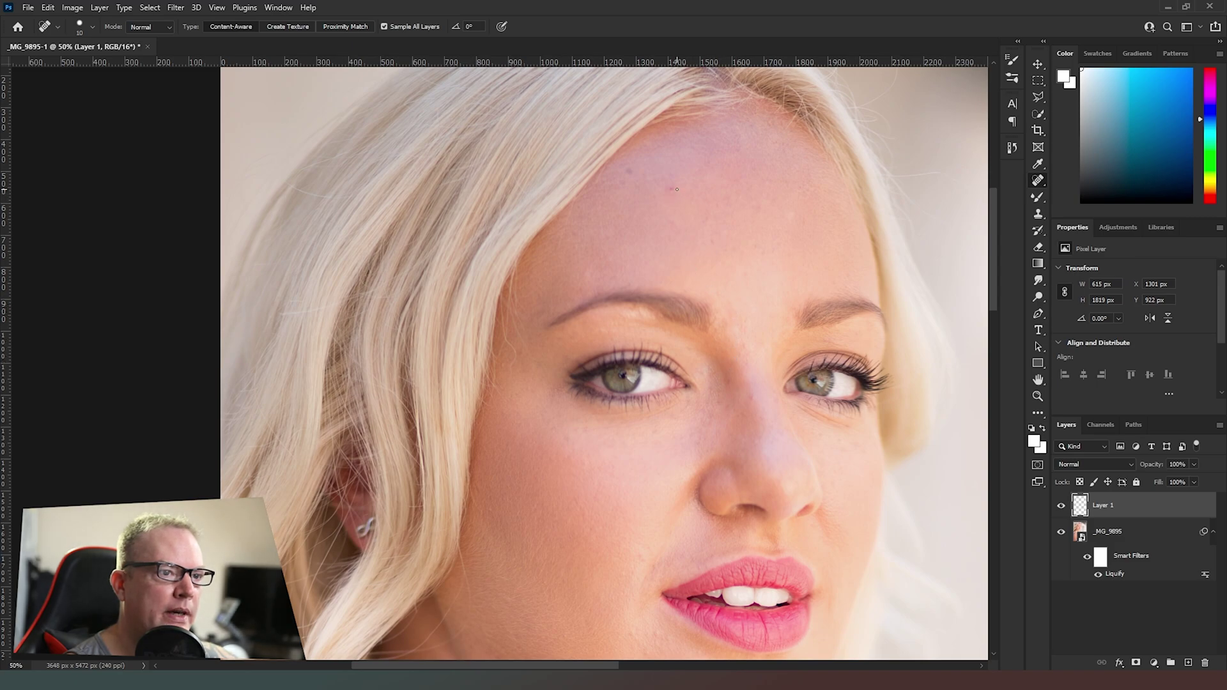
drag(665, 190, 675, 188)
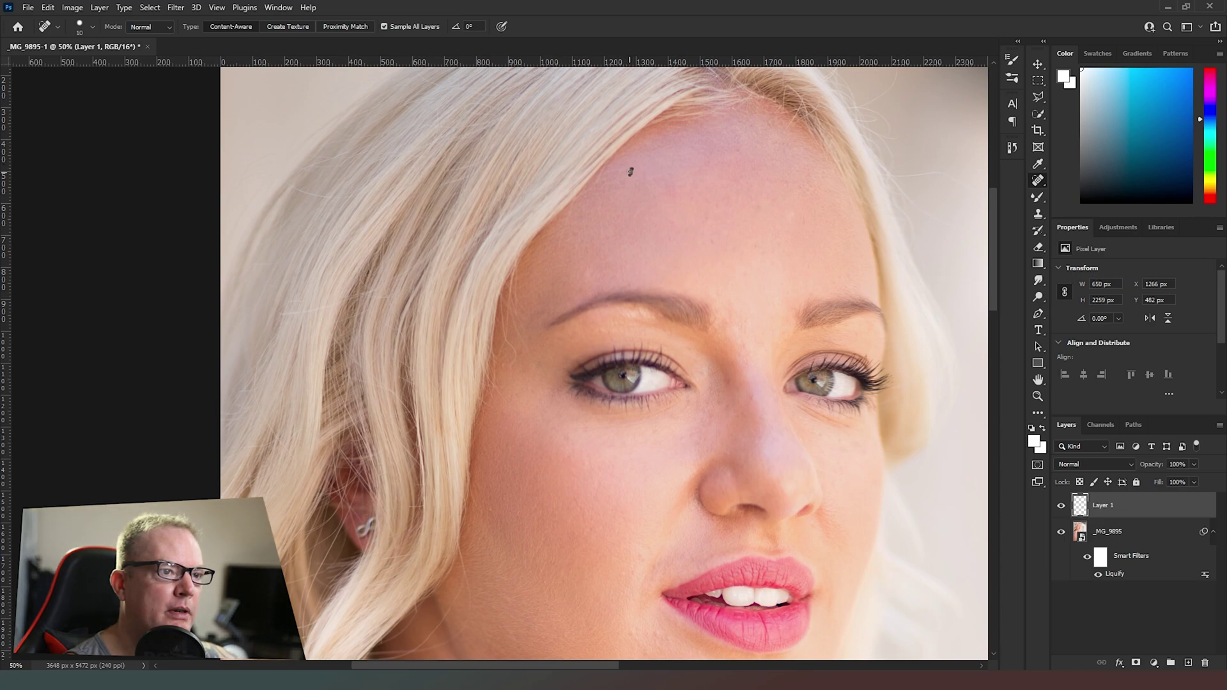
drag(622, 183, 622, 184)
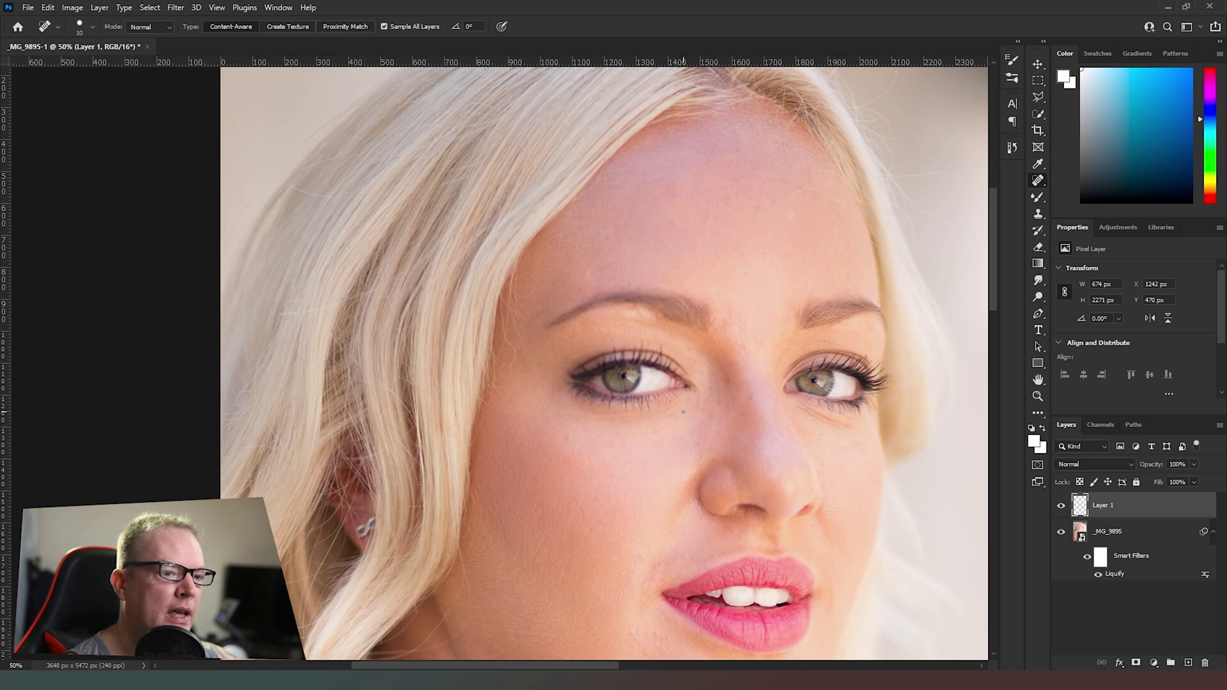
- Heal the remaining blemish on the cheek and bring the shoulder into view
drag(635, 480, 628, 311)
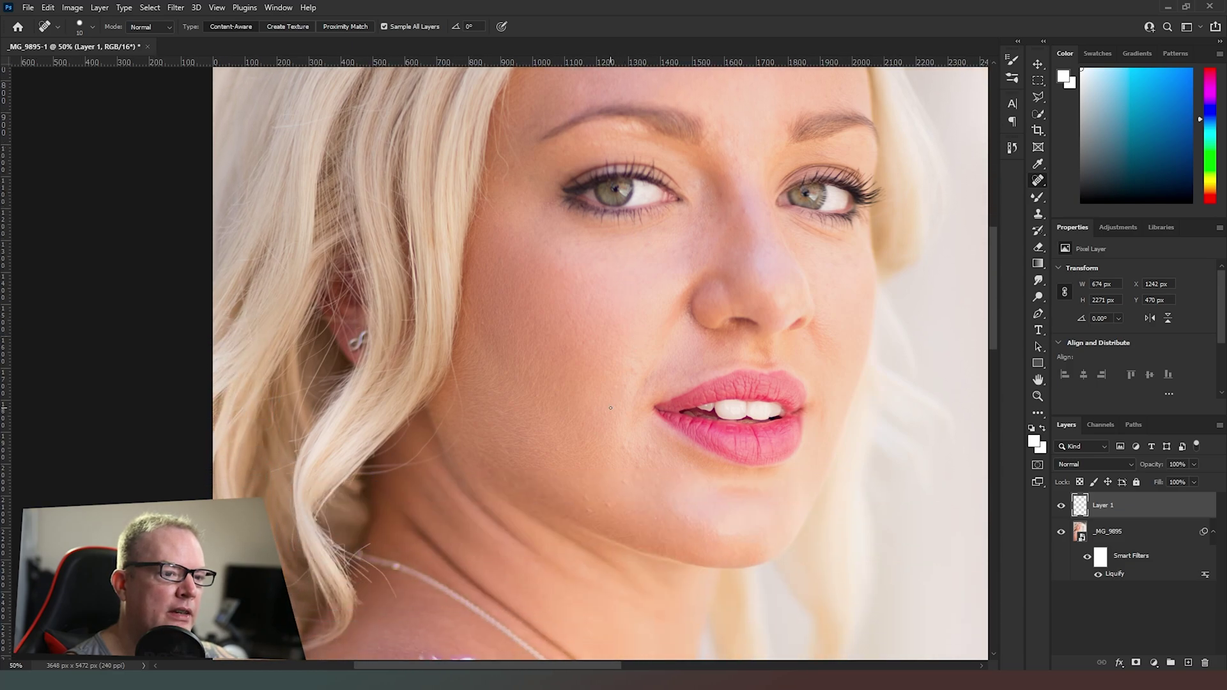
drag(603, 399, 599, 265)
drag(629, 451, 605, 106)
drag(561, 468, 667, 256)
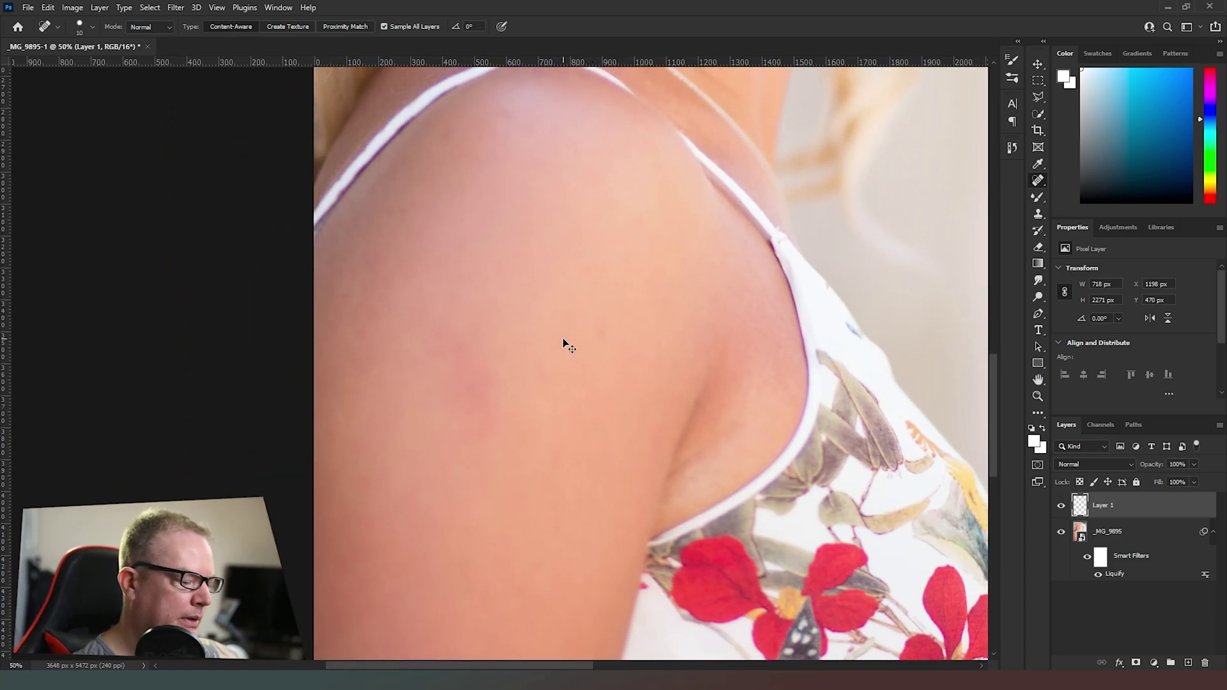
- Stamp all visible layers into a new merged layer, duplicate it, and put both copies in a group
key(ctrl+0)
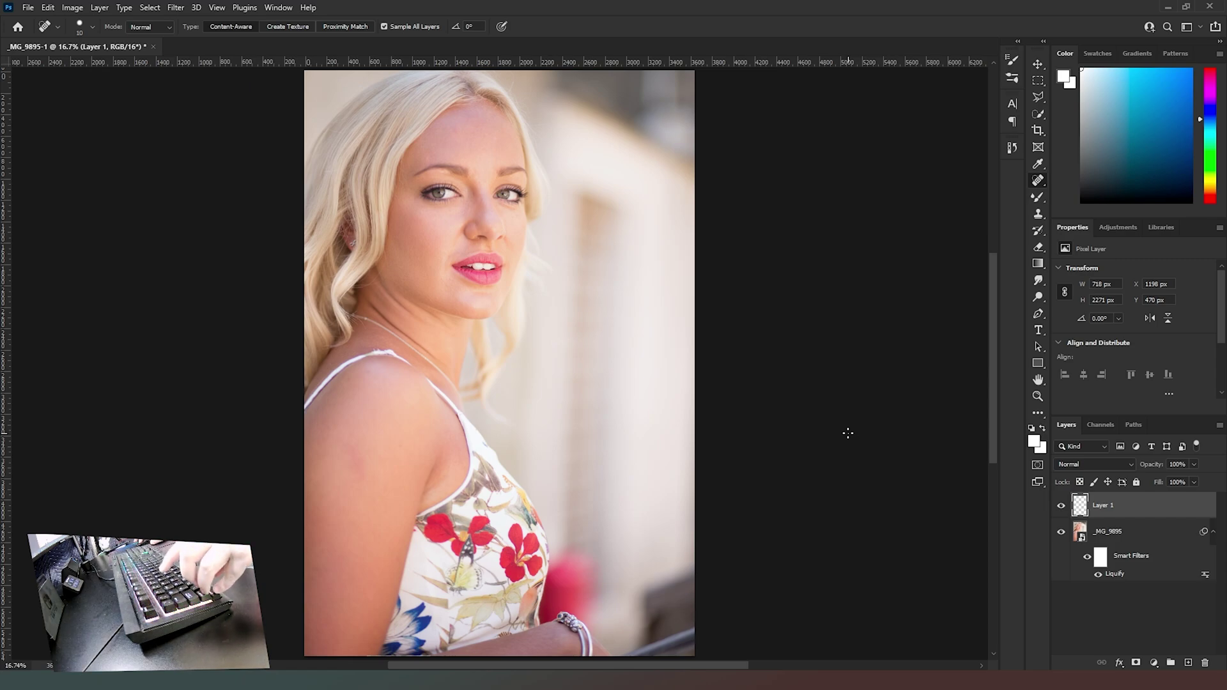
key(ctrl+alt+shift+e)
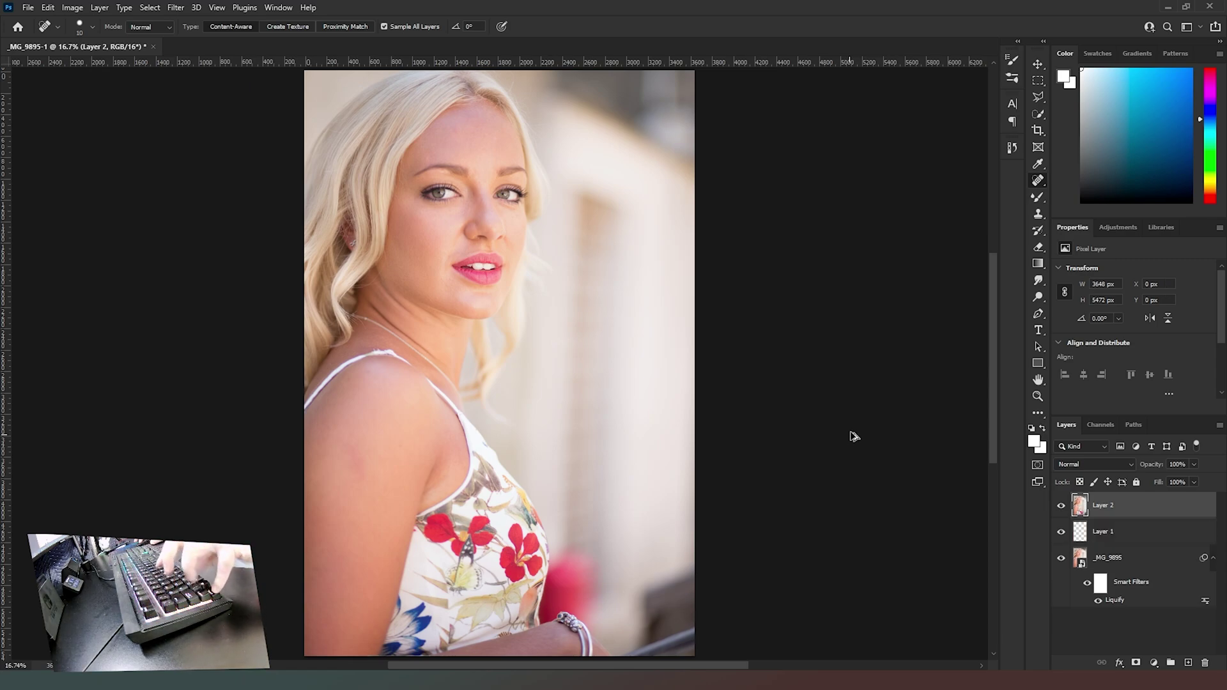
key(ctrl+j)
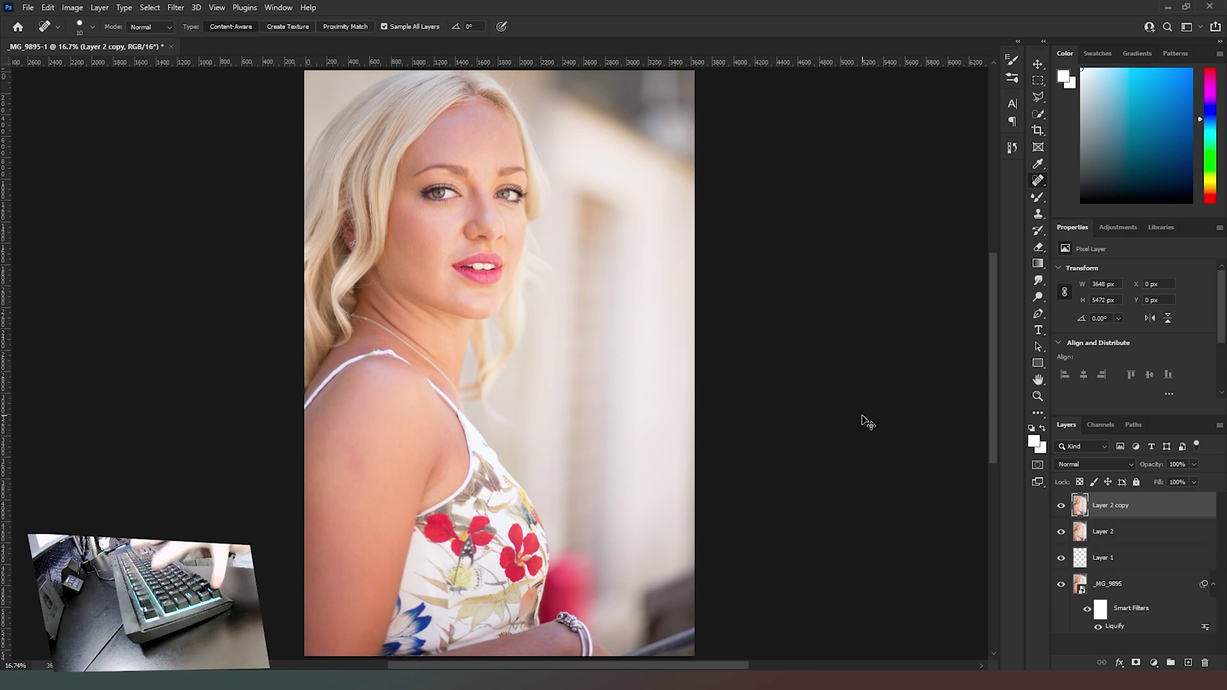
shift+click(1142, 533)
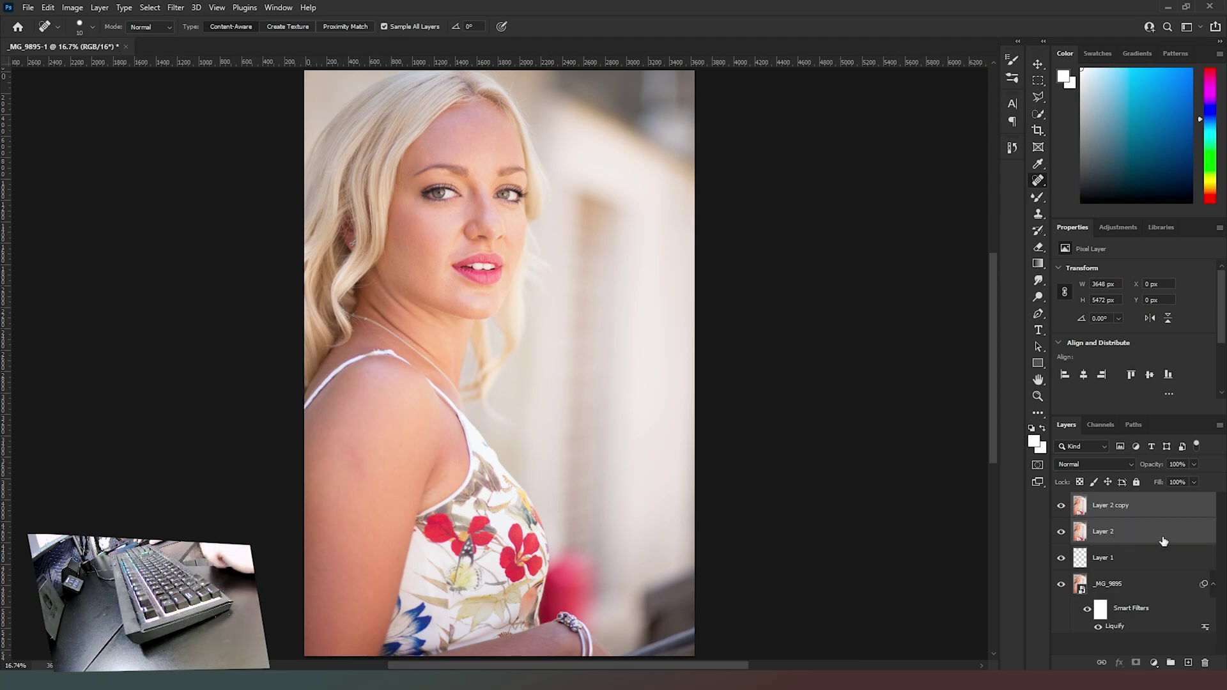
click(1173, 664)
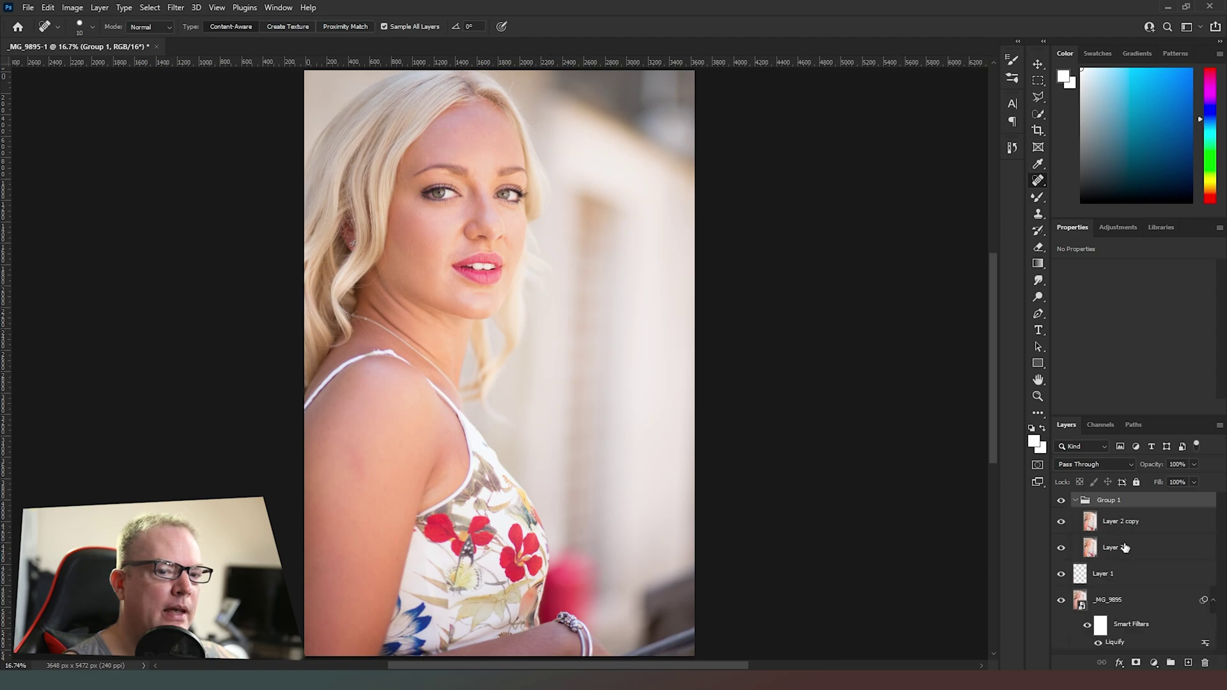
- Hide Layer 2 copy and apply a Gaussian Blur with a 4.0-pixel radius to Layer 2
click(1125, 549)
click(1062, 522)
click(1155, 527)
click(1146, 543)
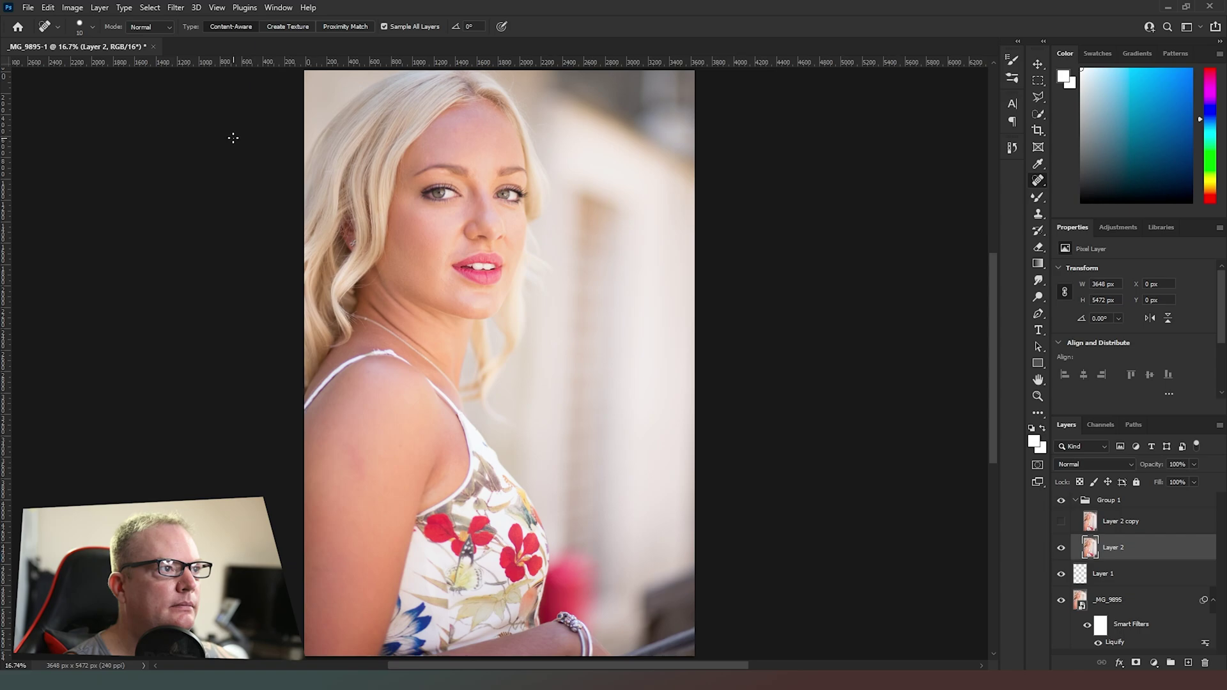
click(173, 11)
mouse_move(256, 171)
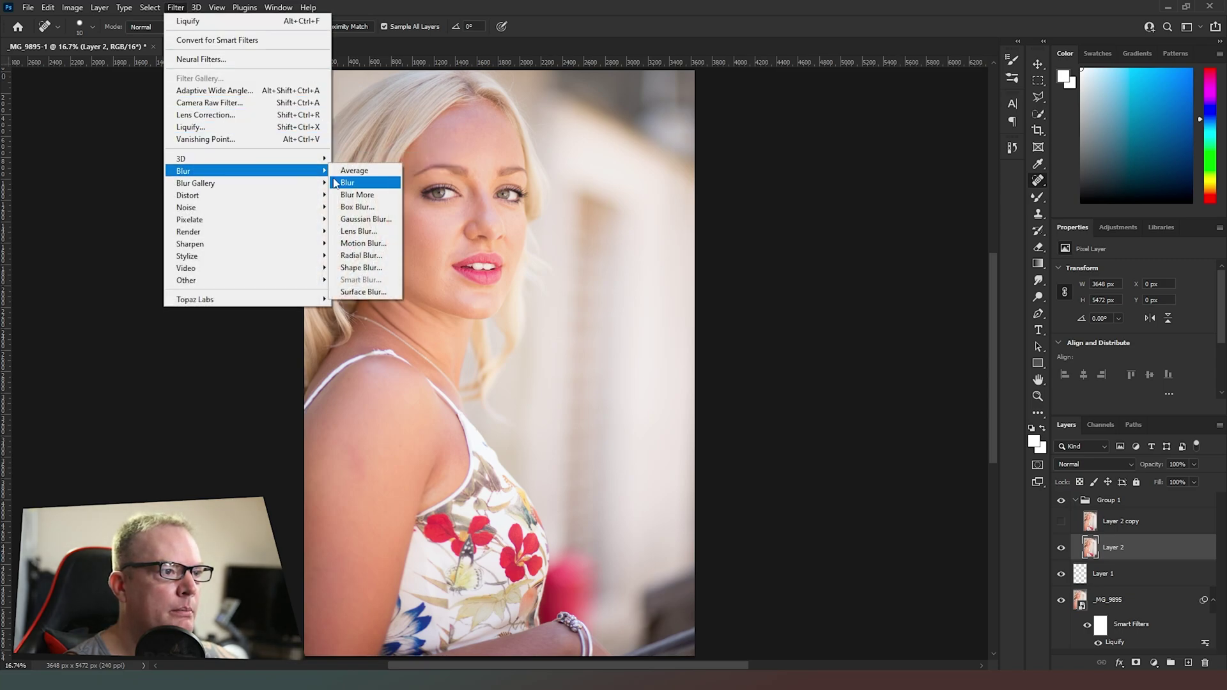
click(366, 219)
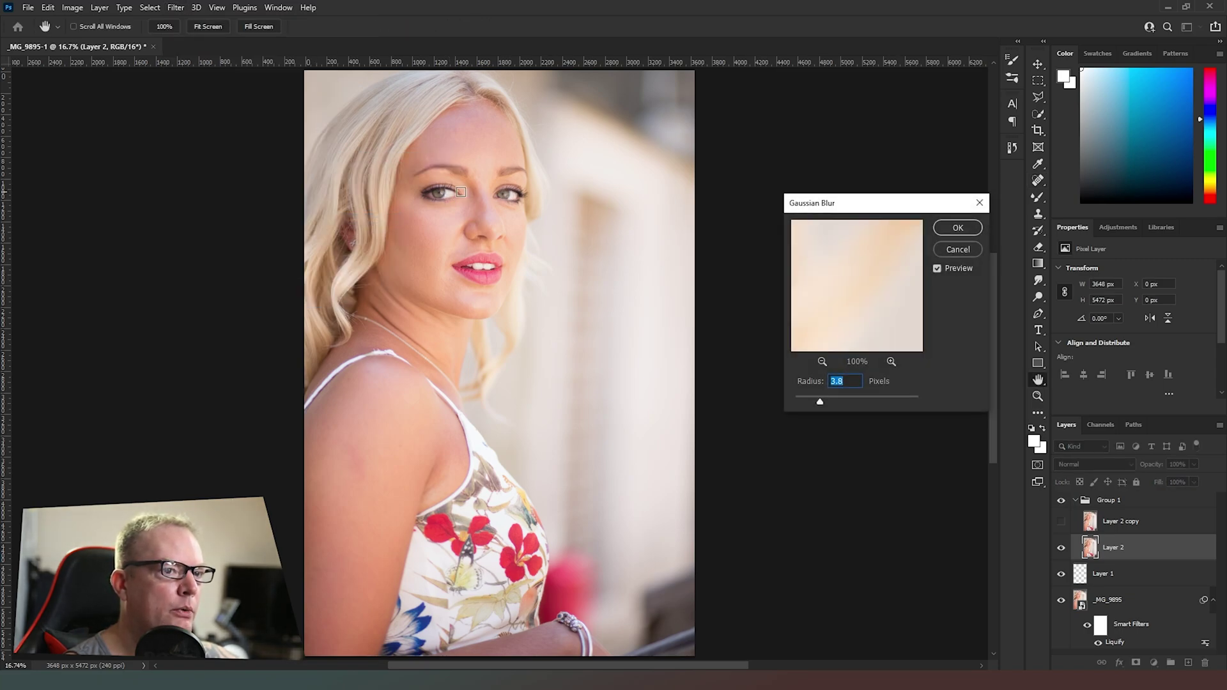
click(439, 185)
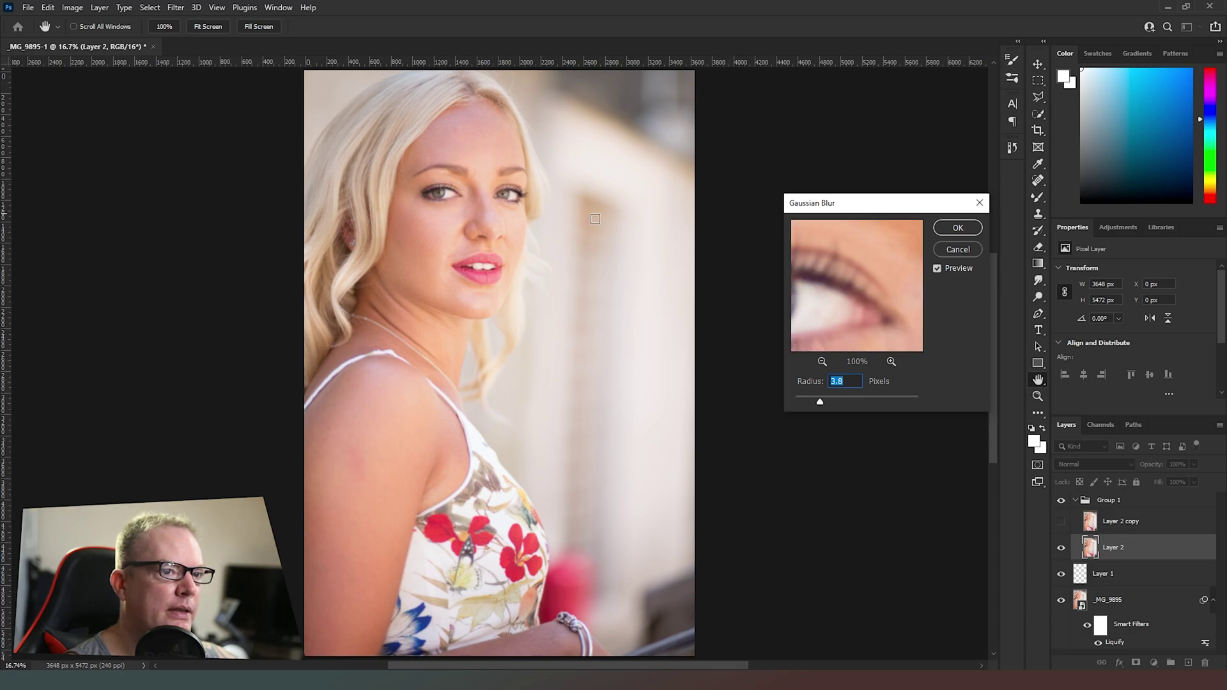
click(448, 288)
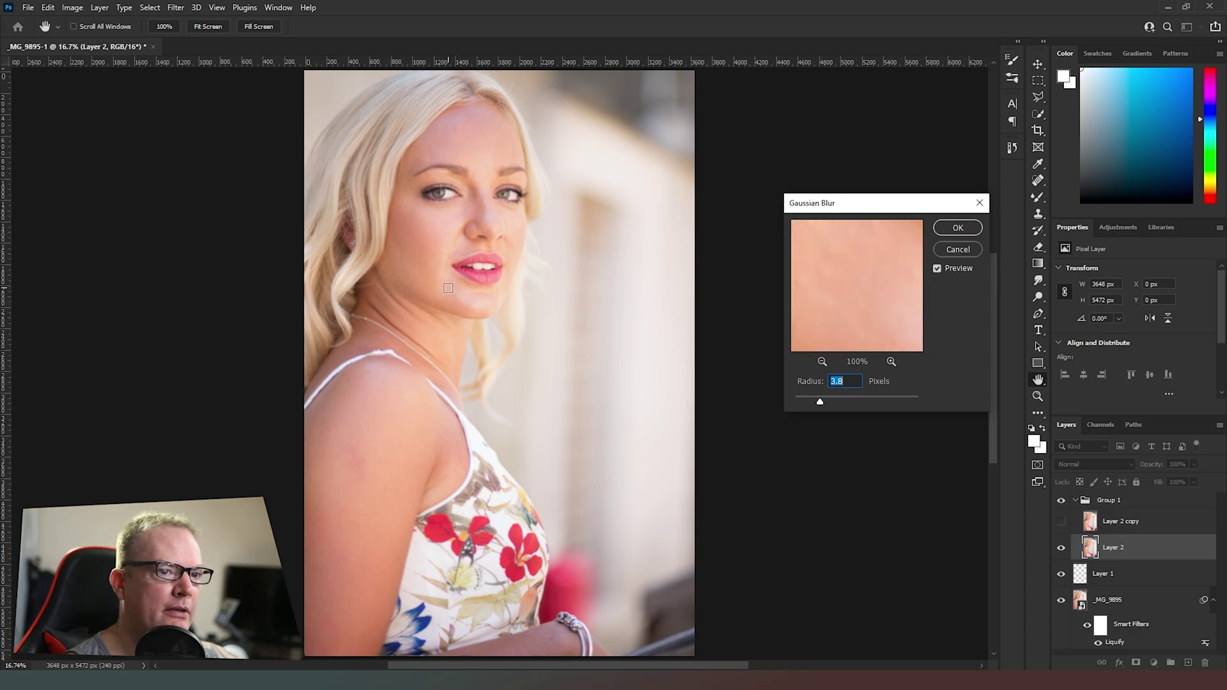
drag(820, 401, 817, 405)
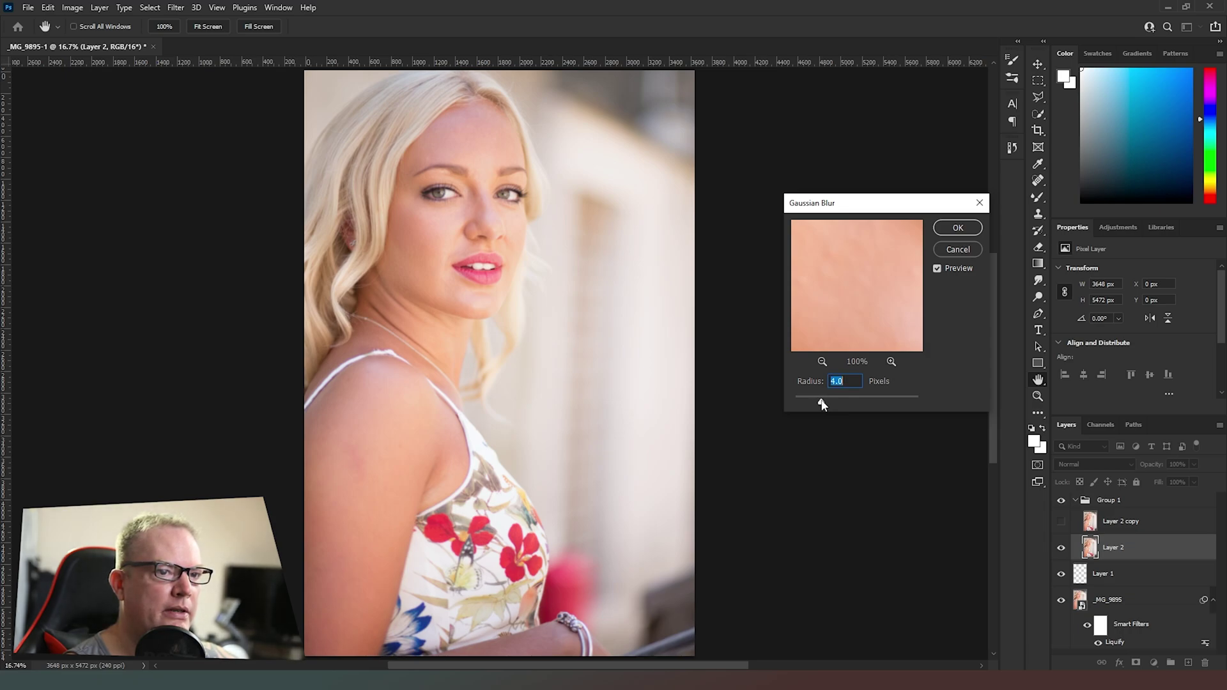
click(958, 228)
key(j)
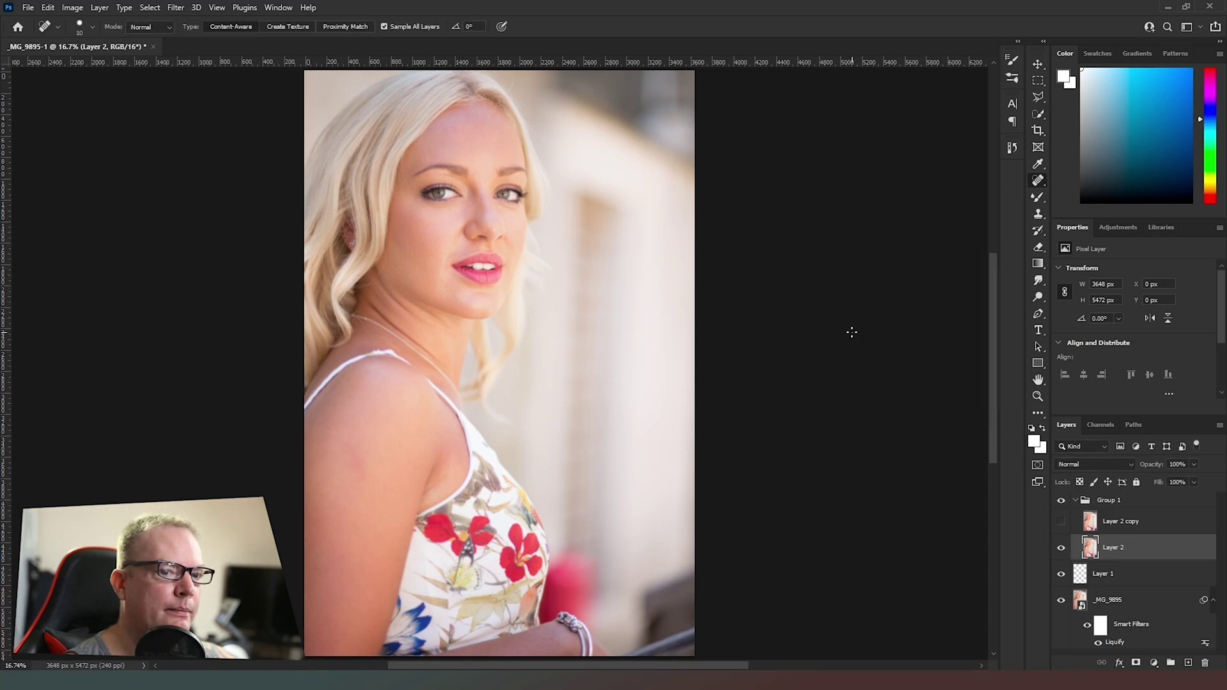
- Show Layer 2 copy and run Apply Image on it with Layer 2 as source layer, Invert on, Add blending, scale 2 and offset 0
click(1062, 522)
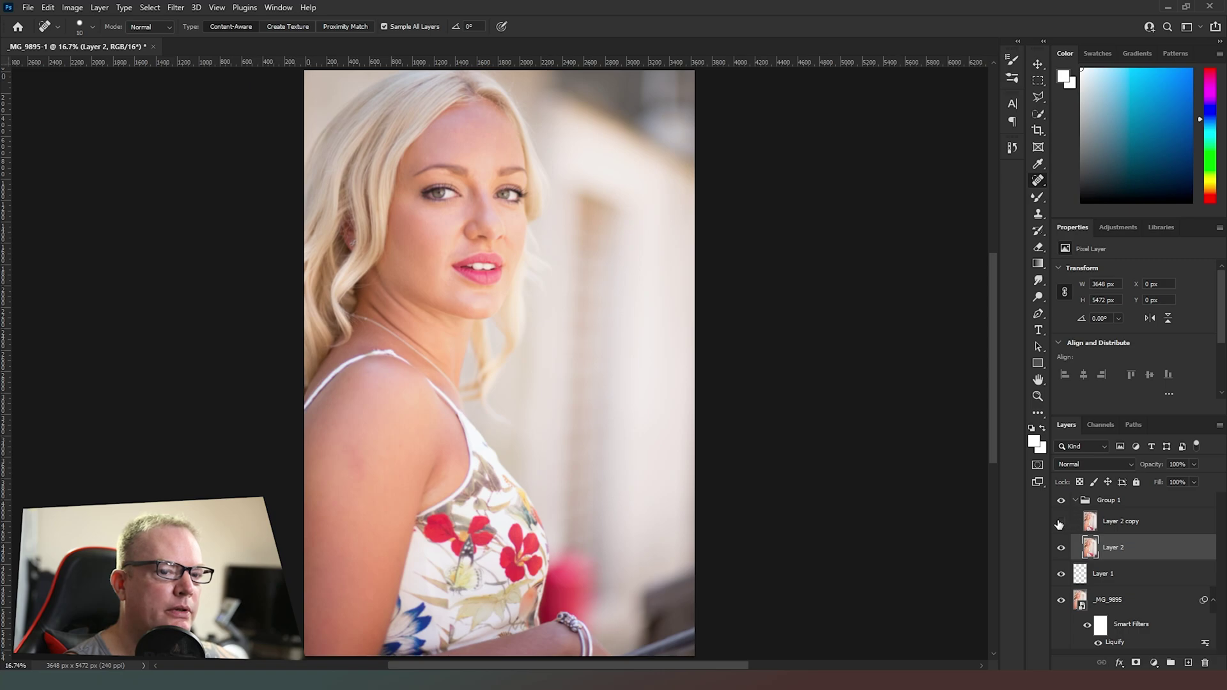
click(1153, 530)
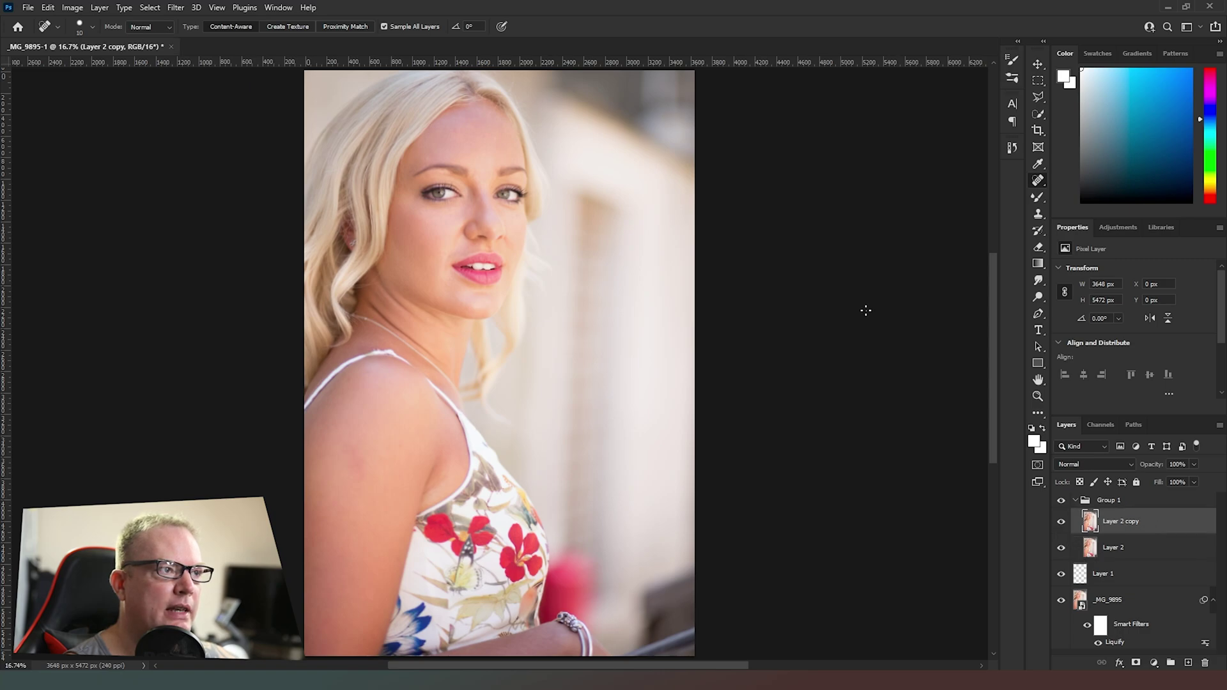
click(72, 8)
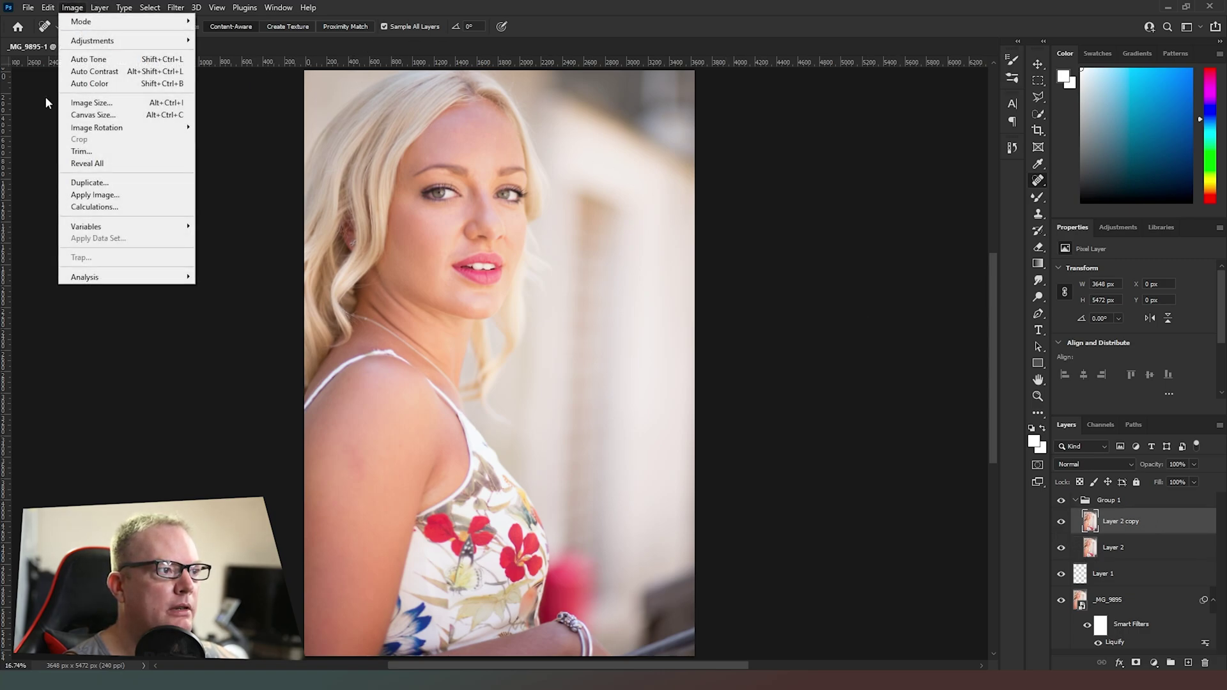
click(93, 194)
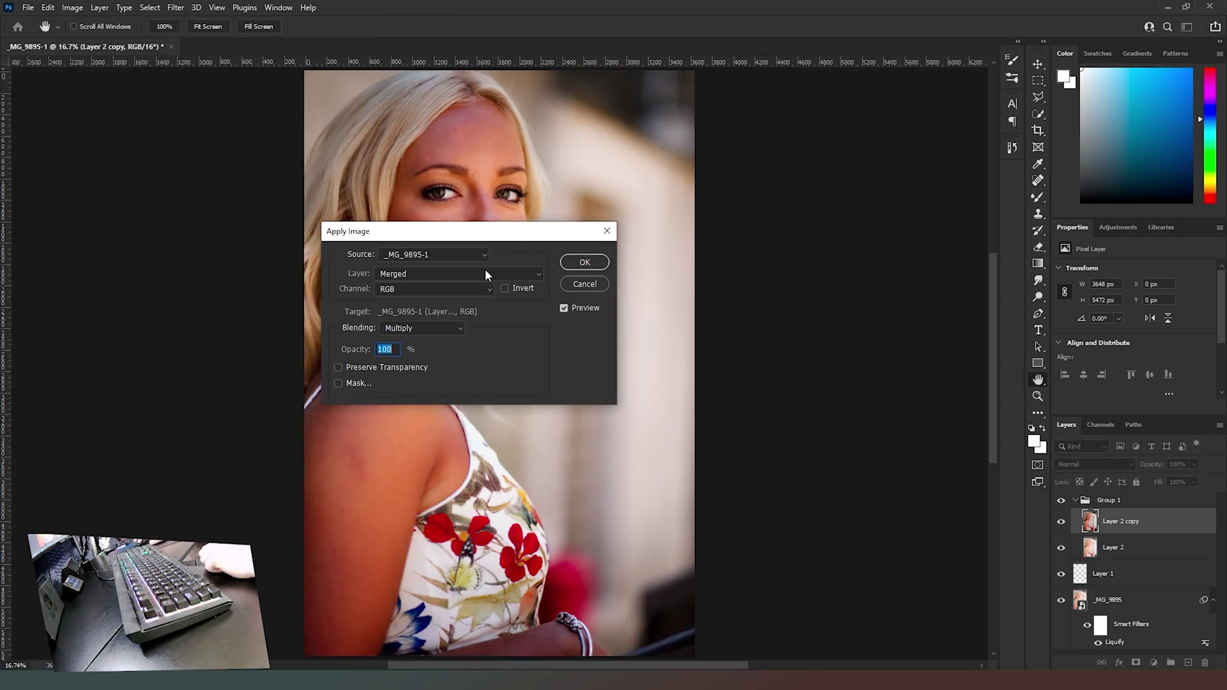
click(483, 275)
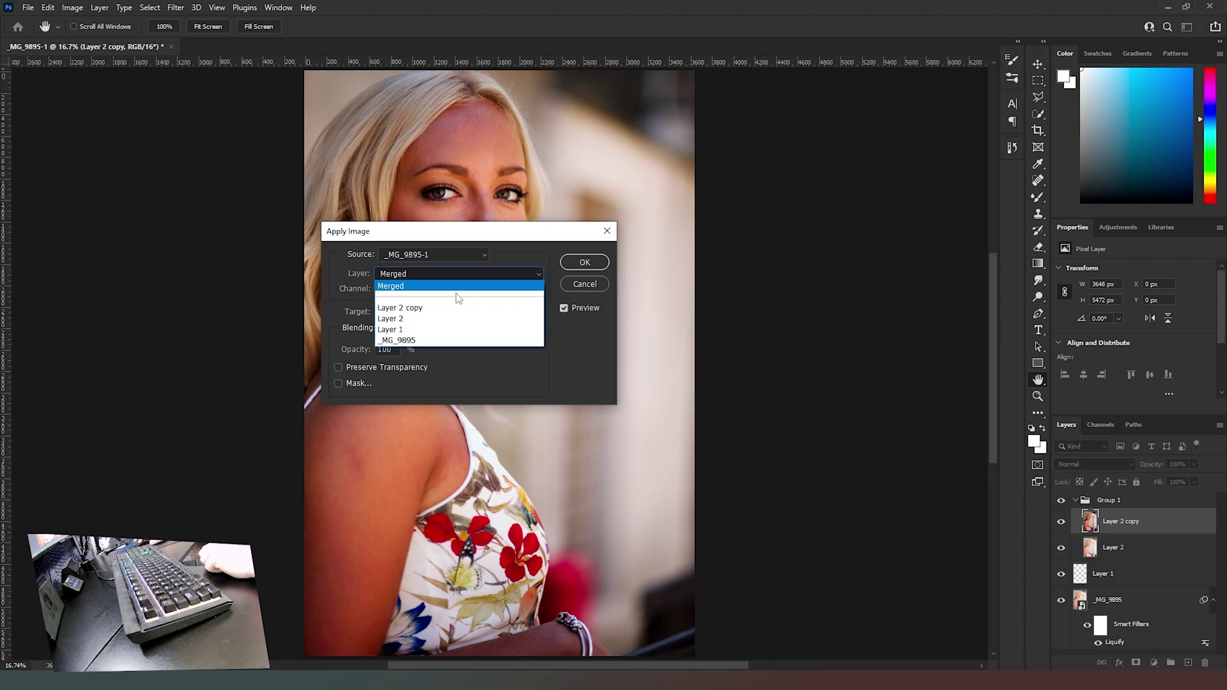
click(446, 319)
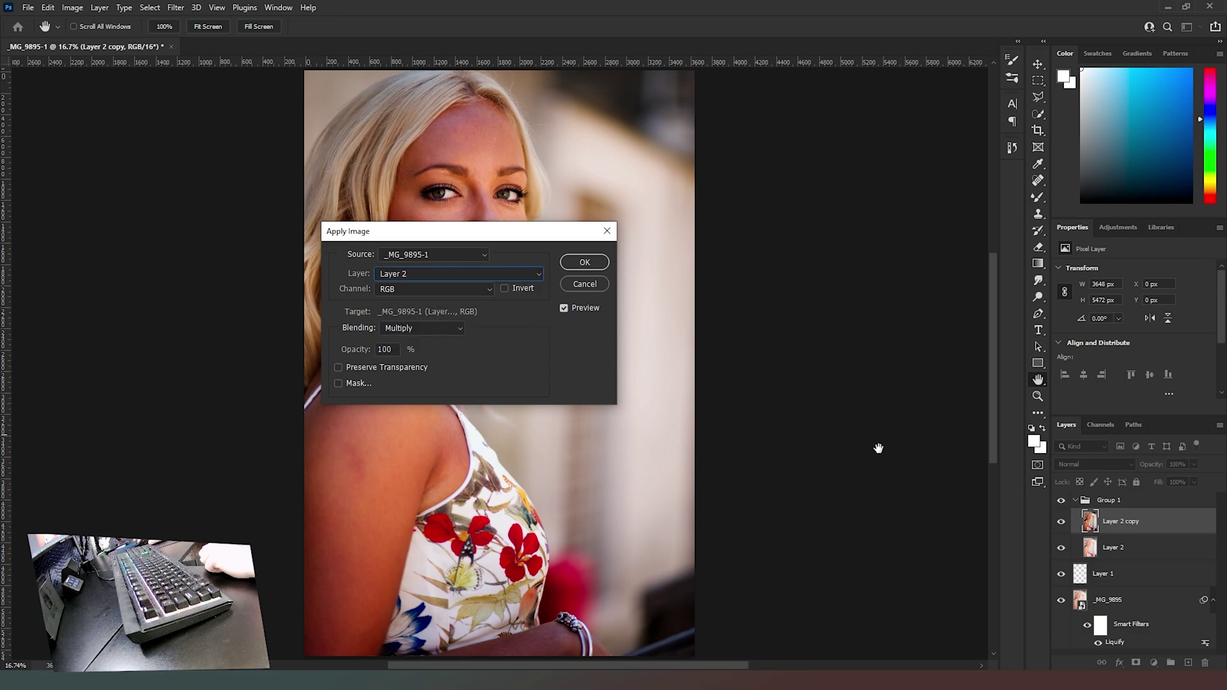
click(441, 330)
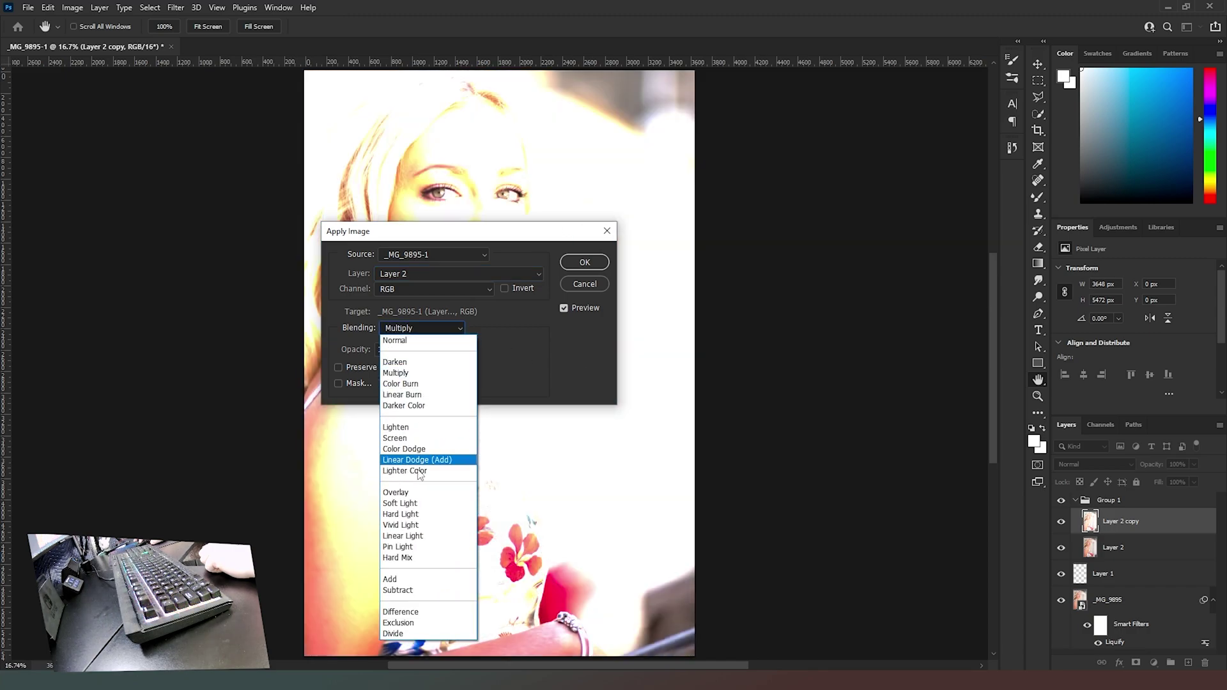
click(403, 580)
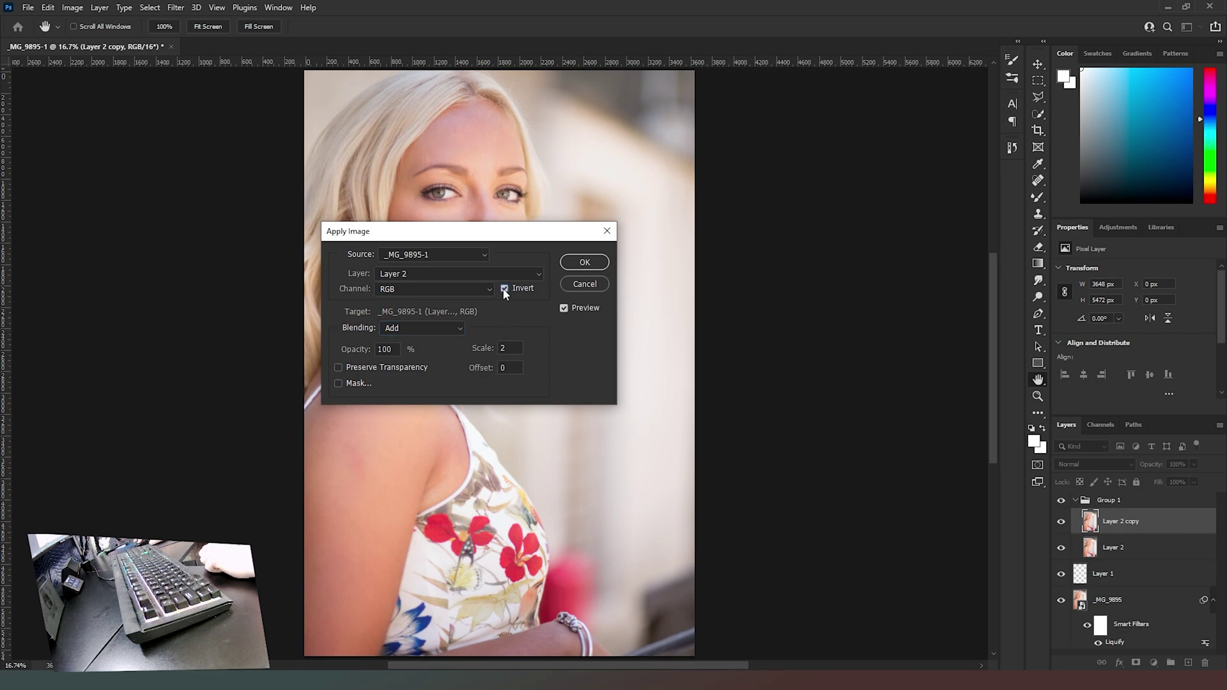
click(521, 289)
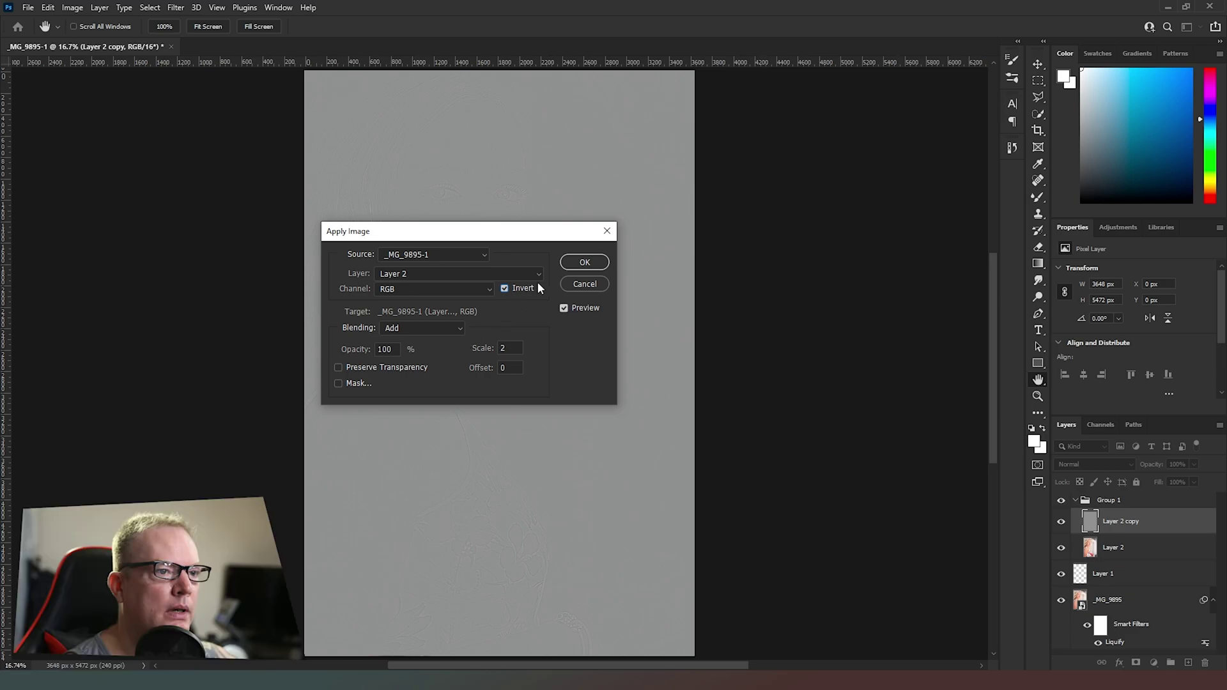
click(583, 264)
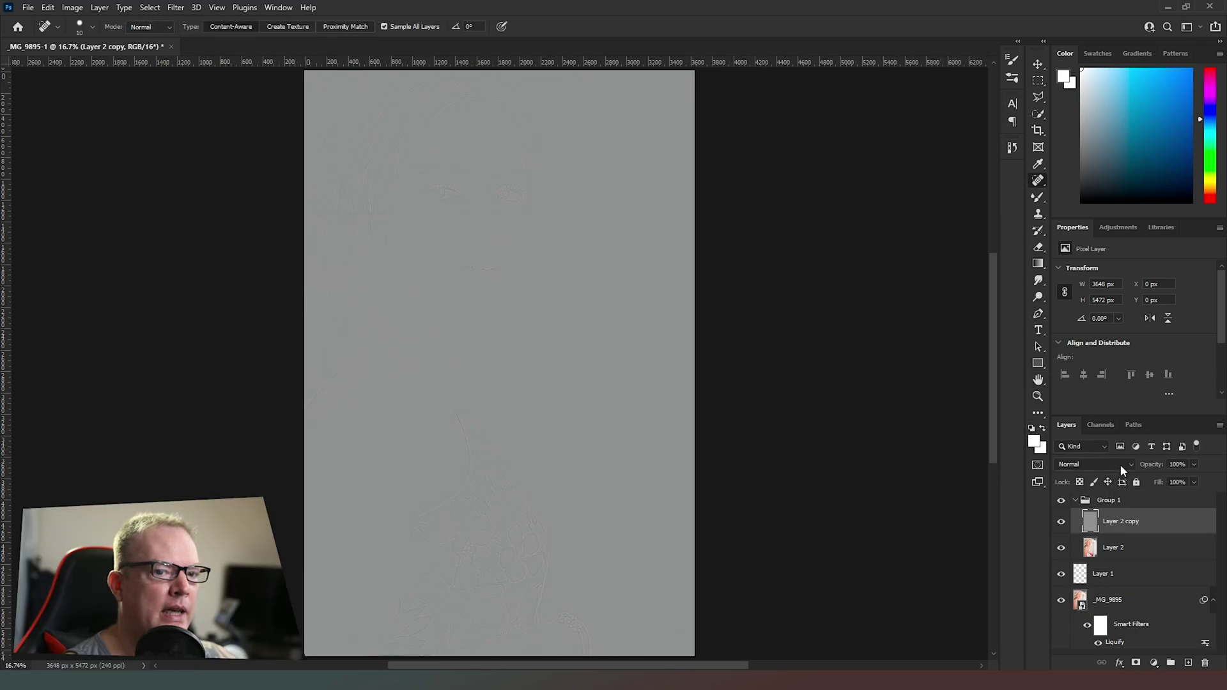
- Set Layer 2 copy's blend mode to Linear Light and toggle its visibility to compare the texture
click(1121, 464)
click(1095, 545)
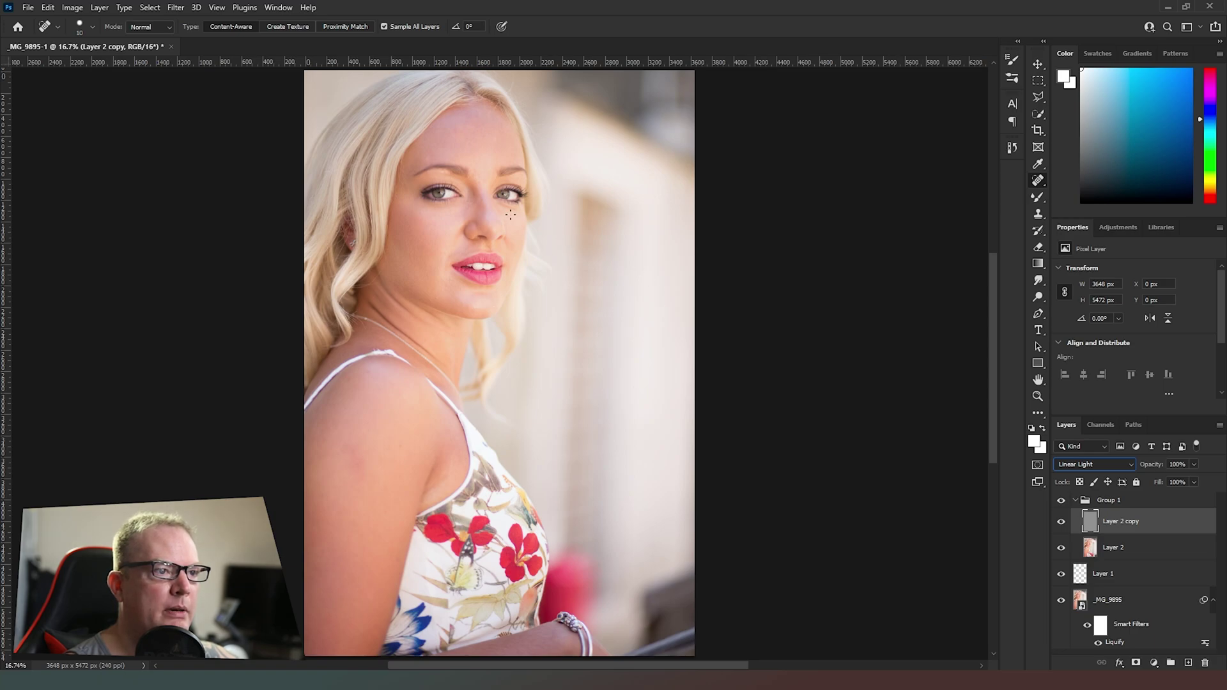
click(1062, 522)
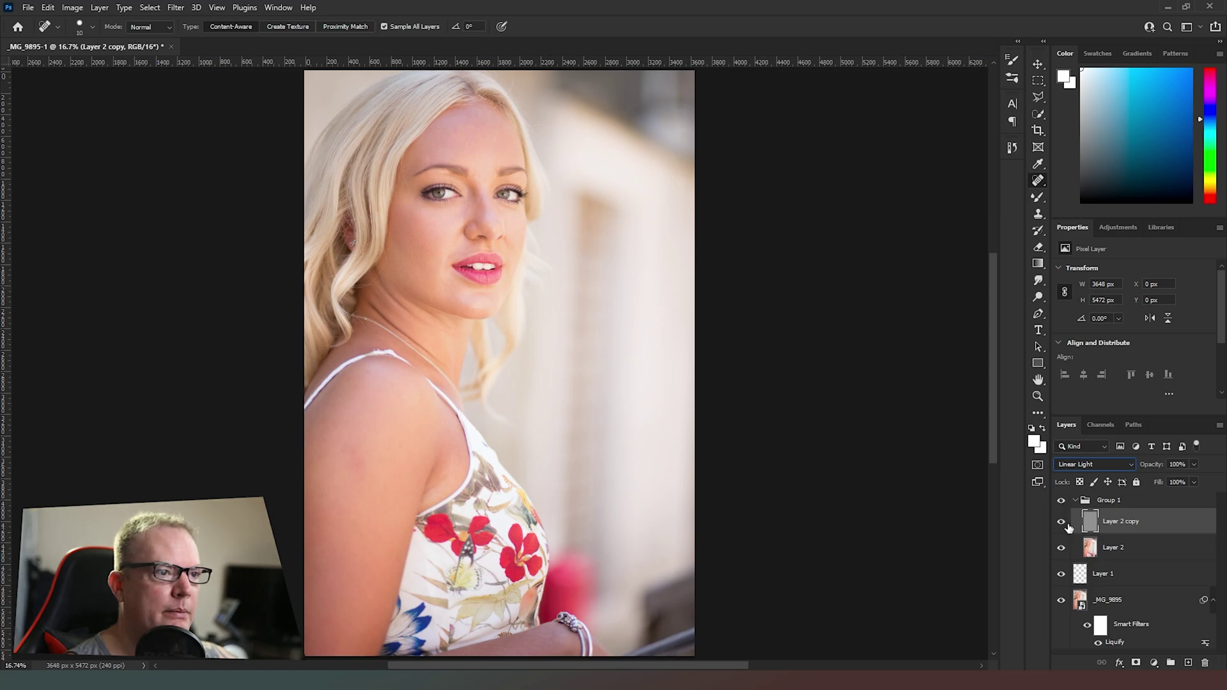
click(1063, 524)
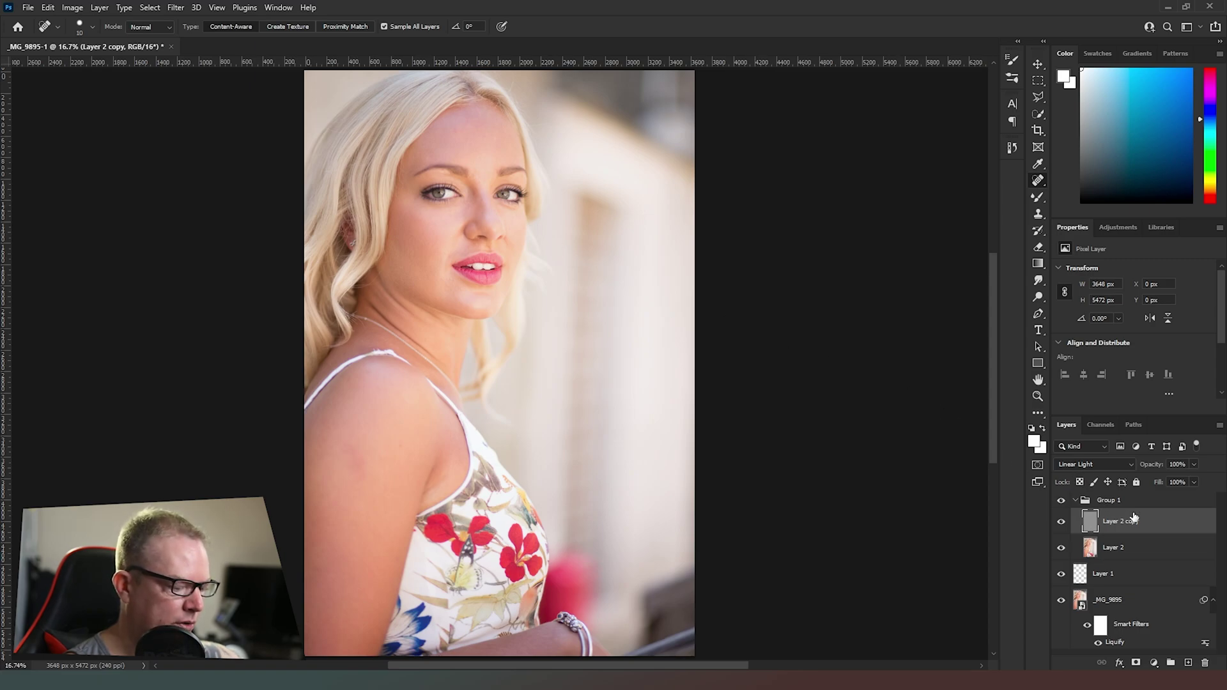
- Duplicate the texture layer, clip the duplicate to Layer 2 copy, and set its blend mode to Normal
key(ctrl+j)
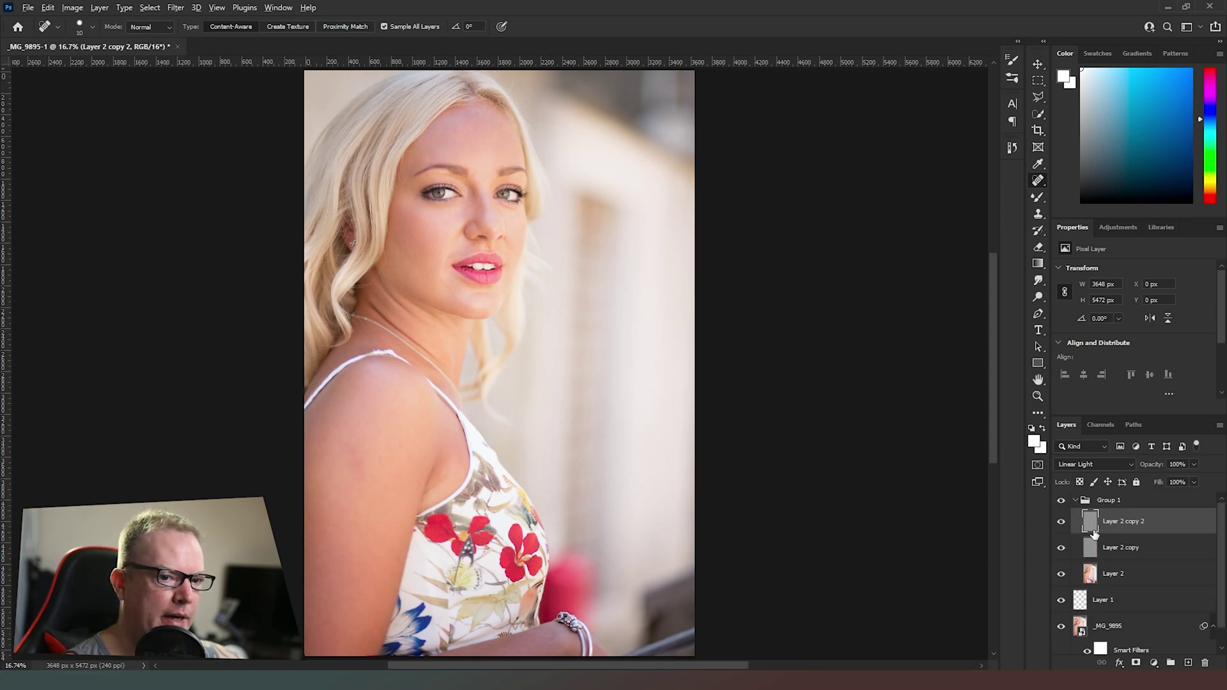
alt+click(1093, 535)
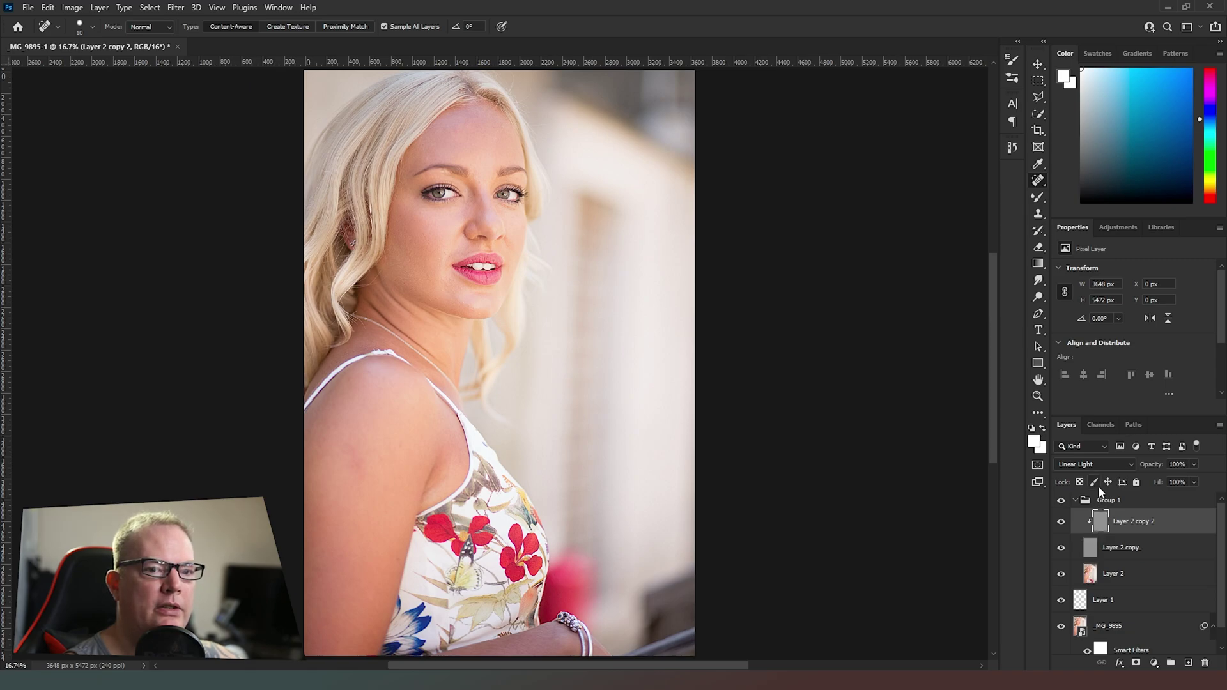
click(1094, 464)
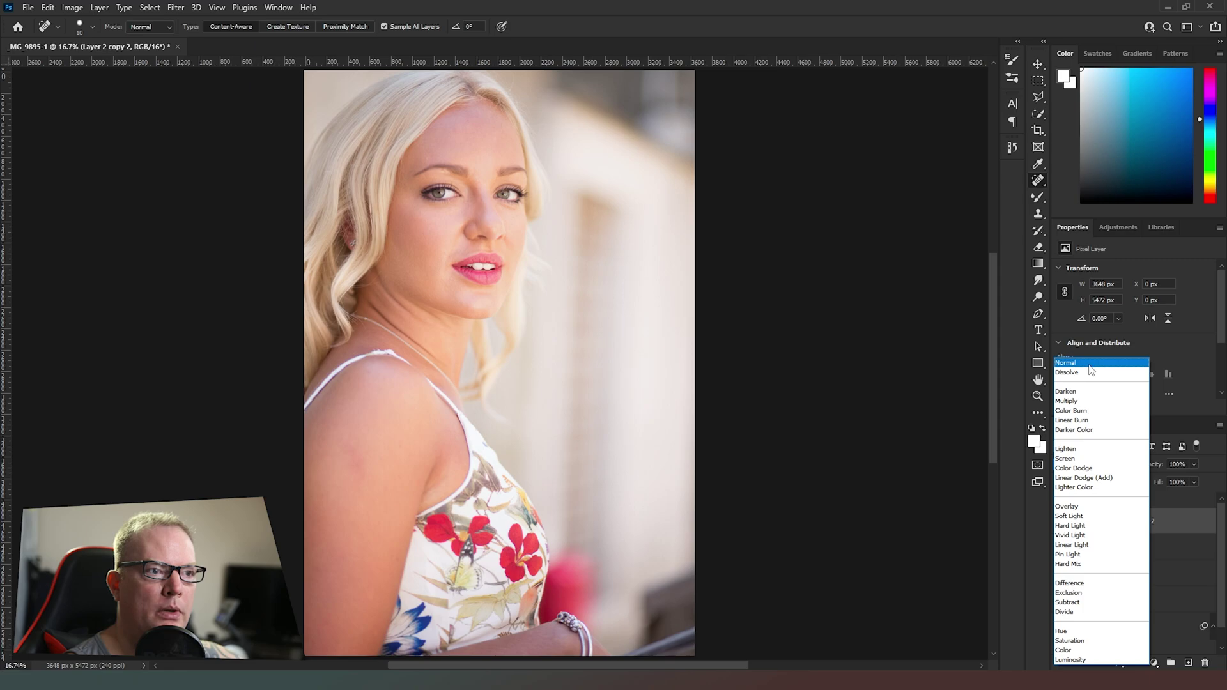
click(1089, 365)
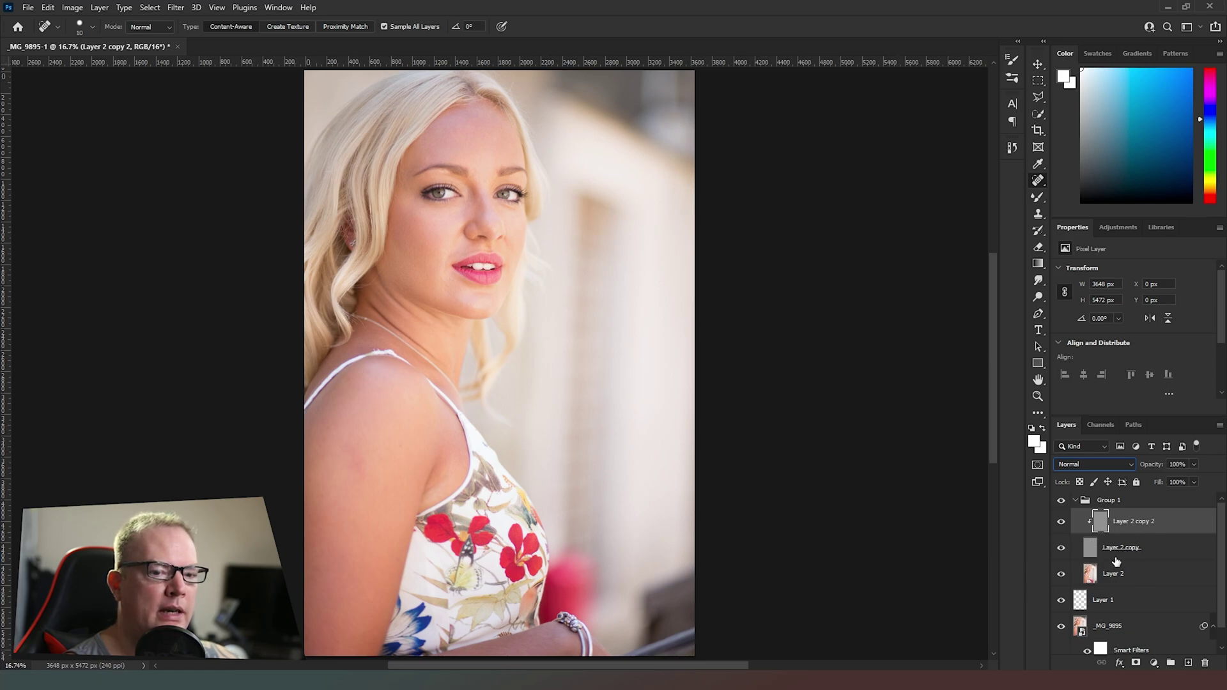
- Hide Layer 2 copy and add a new empty layer directly above the blurred Layer 2
click(1062, 548)
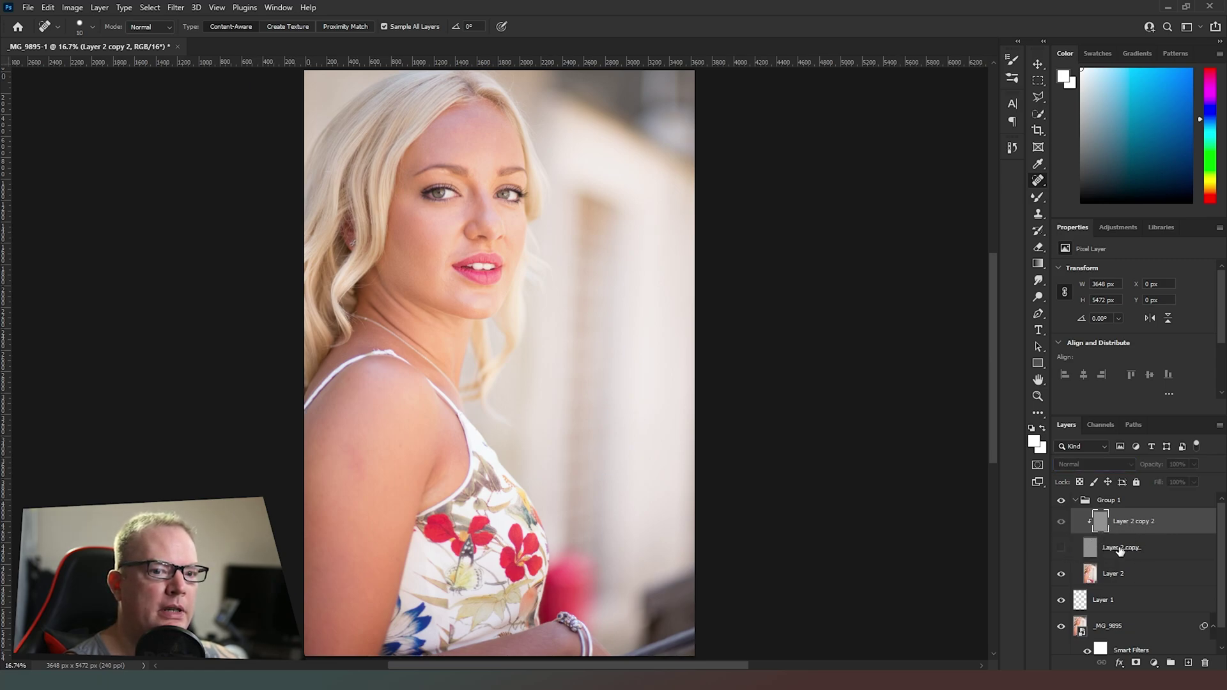
click(1149, 573)
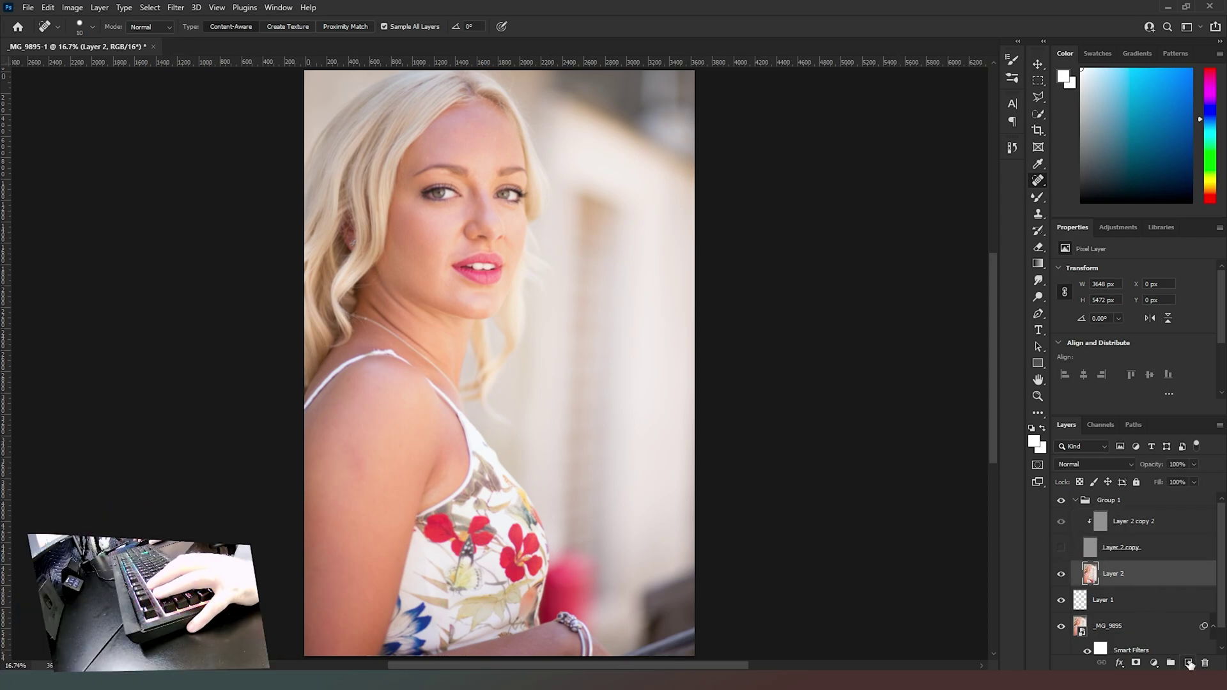
click(1188, 663)
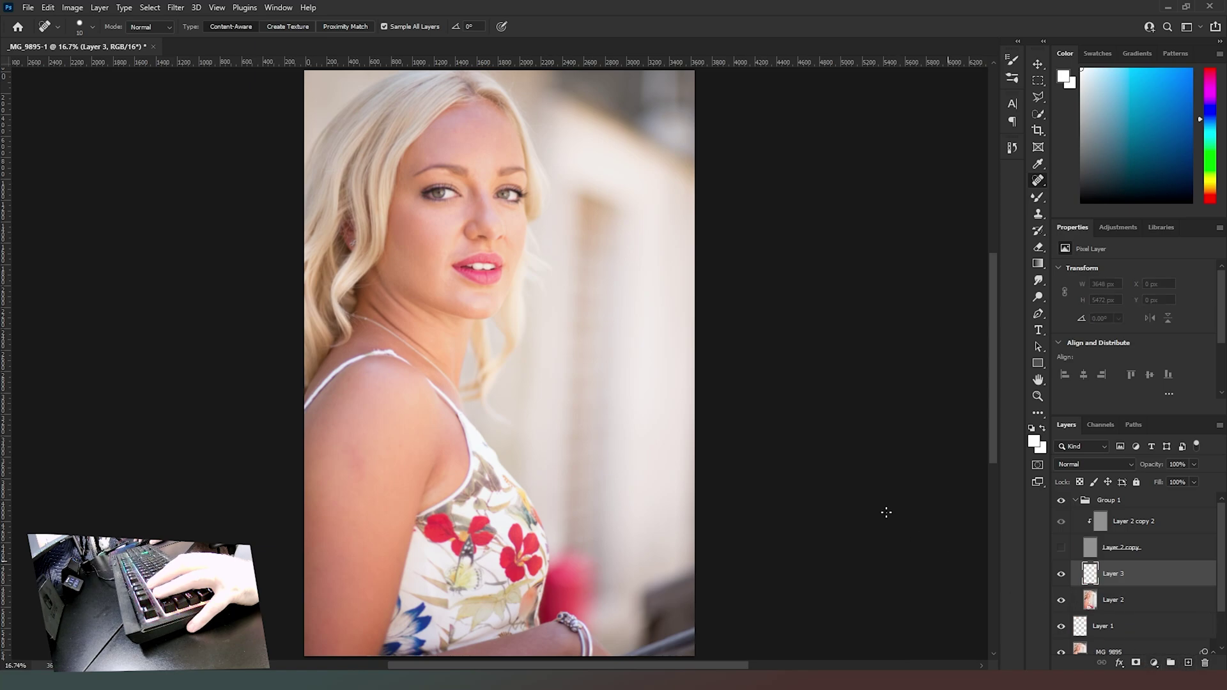
- Switch to the regular Brush tool and set its opacity to 15%
click(1040, 196)
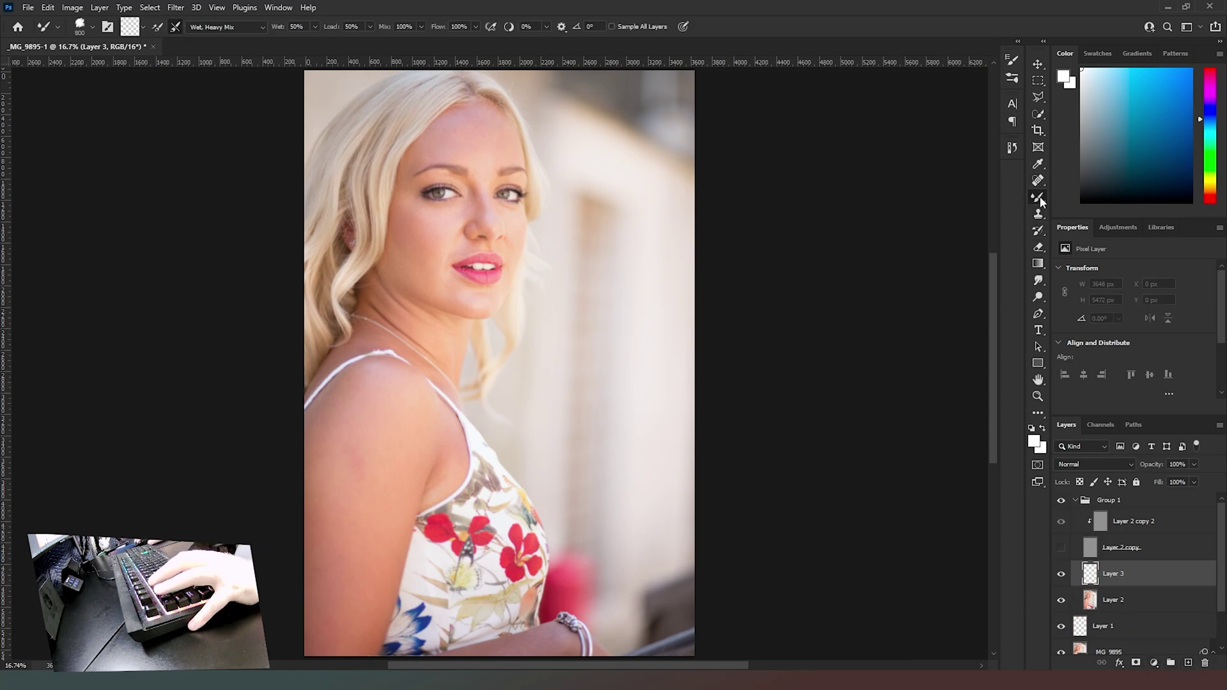
click(1065, 200)
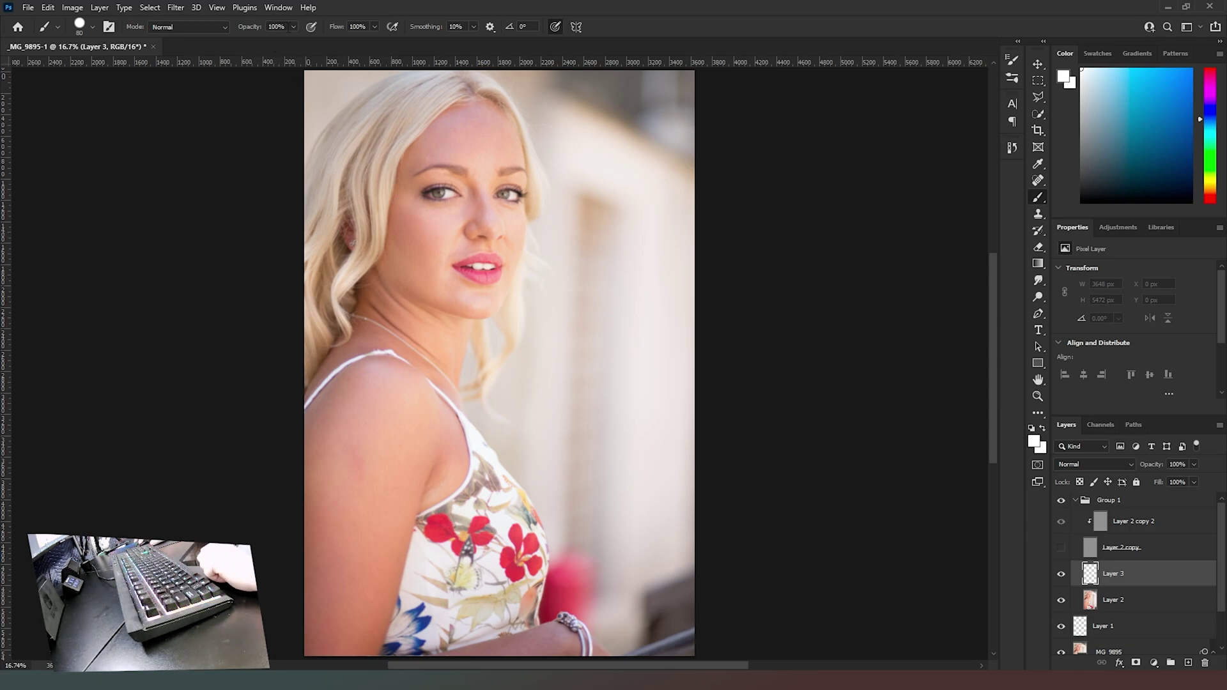
text(15)
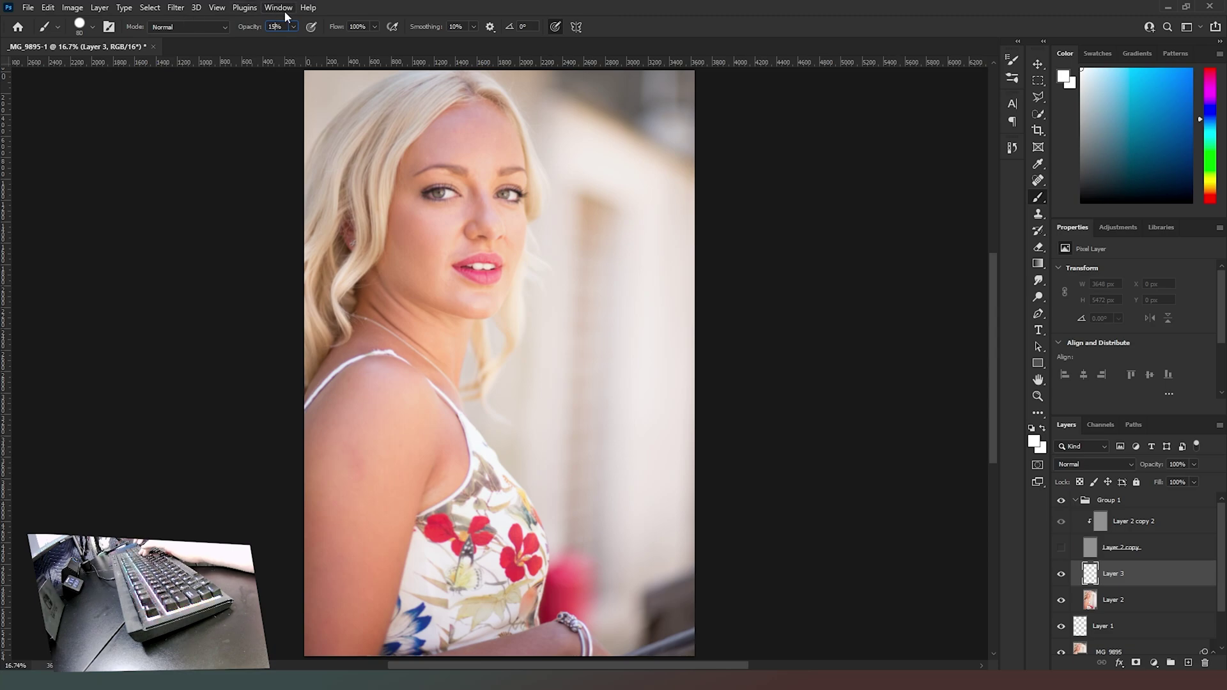
- Set the brush flow to 49% and enlarge the brush to 150 px for work on the upper arm
click(374, 26)
click(413, 8)
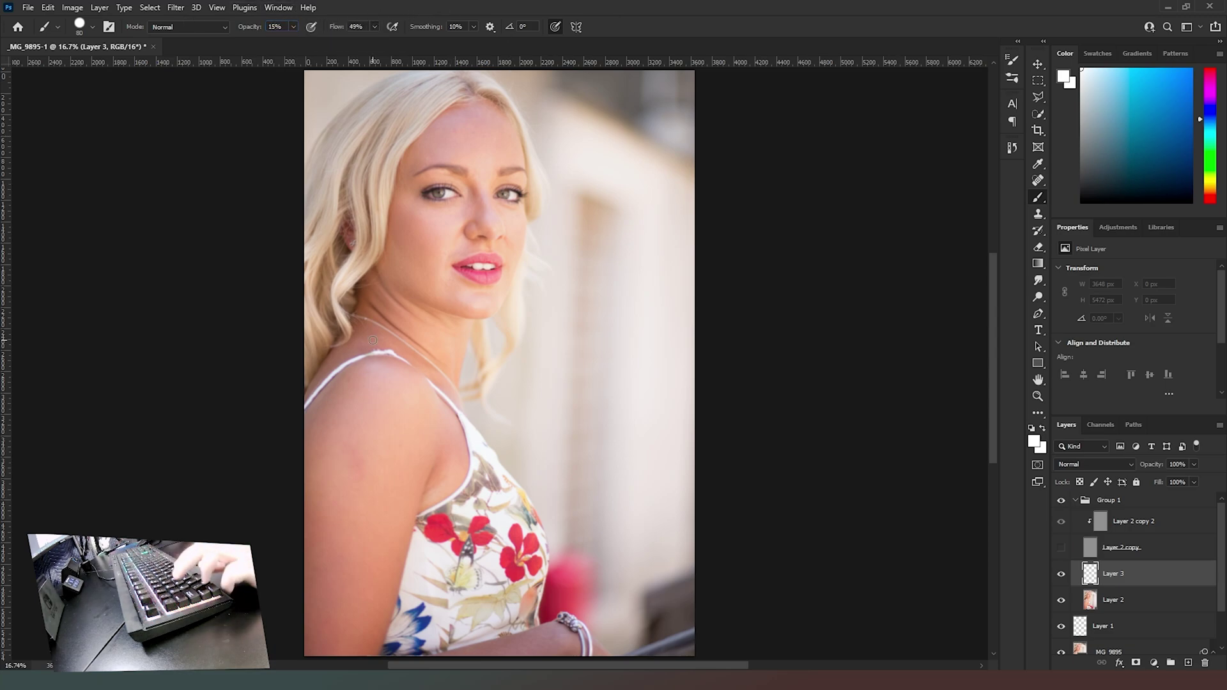
key(ctrl+plus)
key(ctrl+plus)
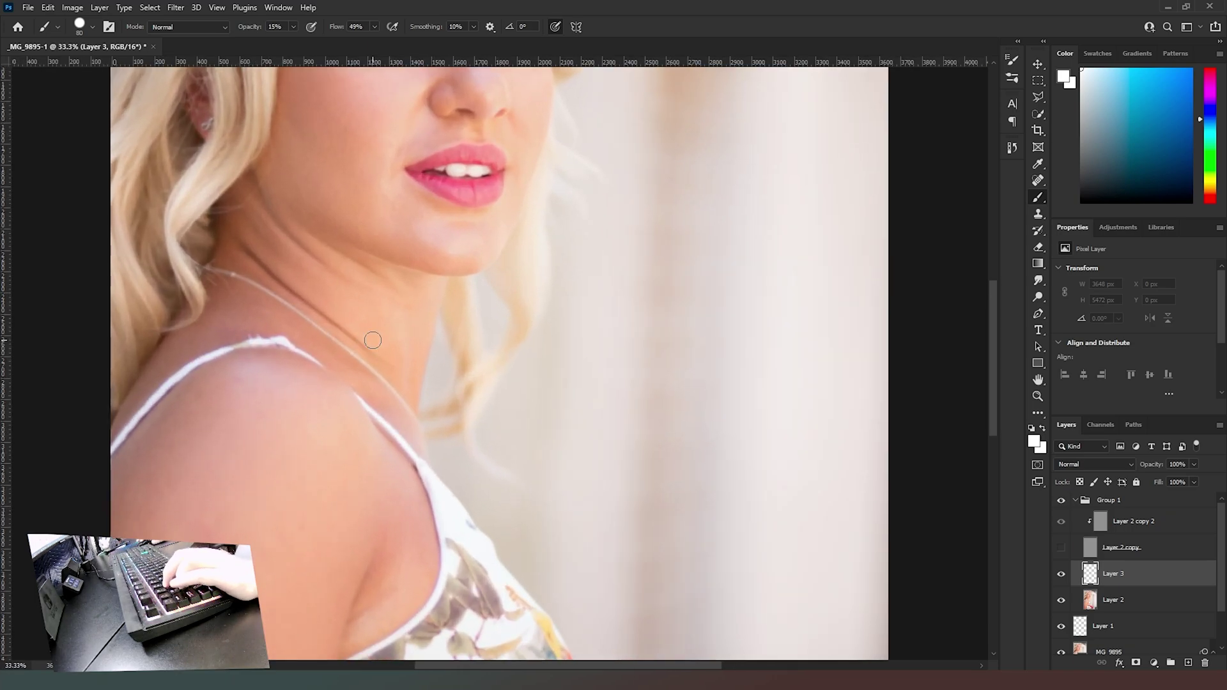
drag(269, 435, 424, 285)
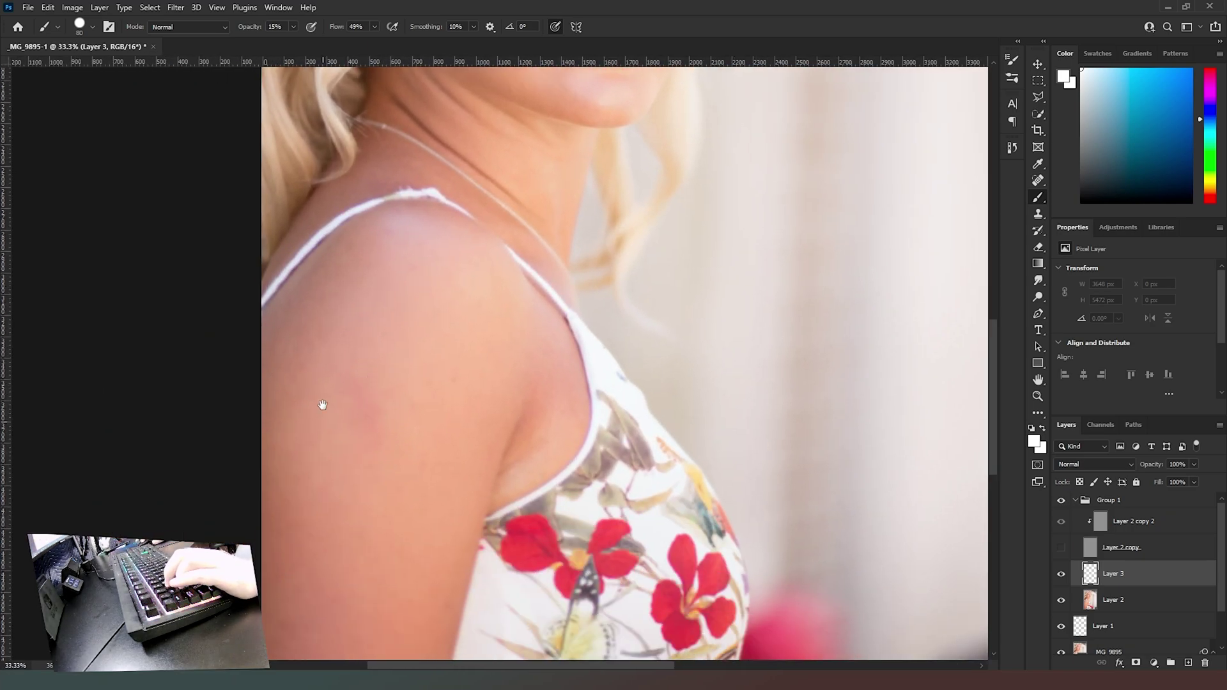
key(bracketright)
key(bracketright)
key(bracketright)
key(bracketright)
- Paint sampled skin tones over the reddish patch on the upper arm, then undo the last stroke at the arm's outer edge
alt+click(381, 367)
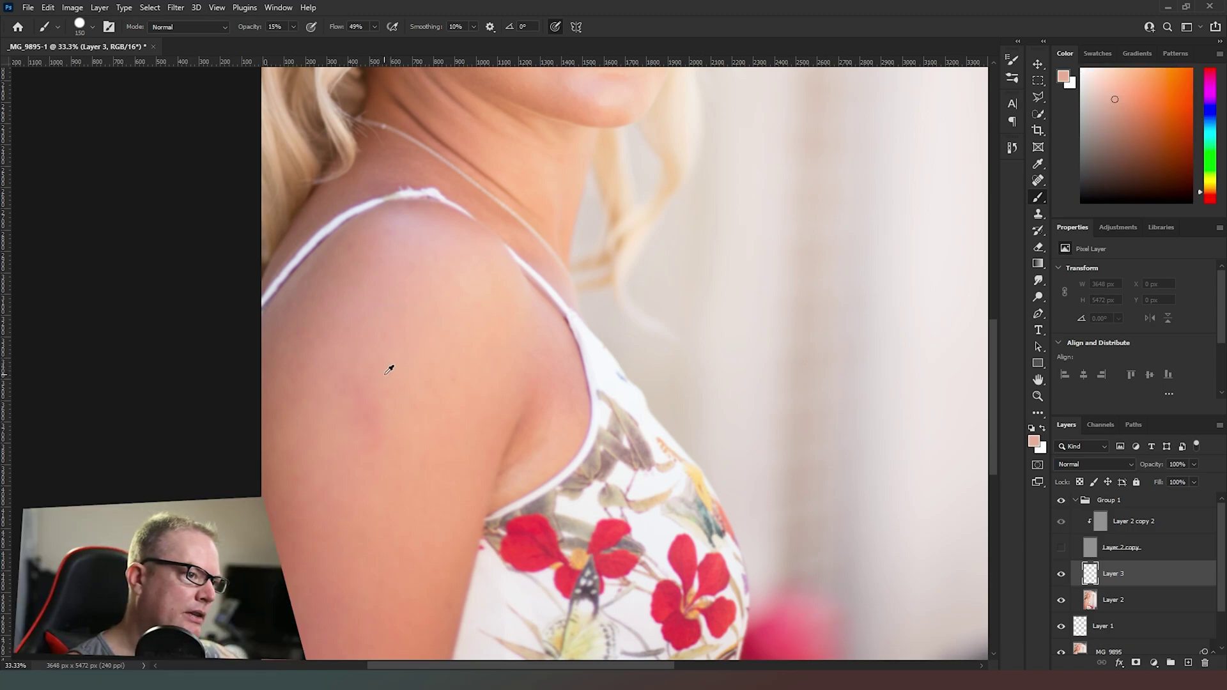
drag(378, 386, 367, 433)
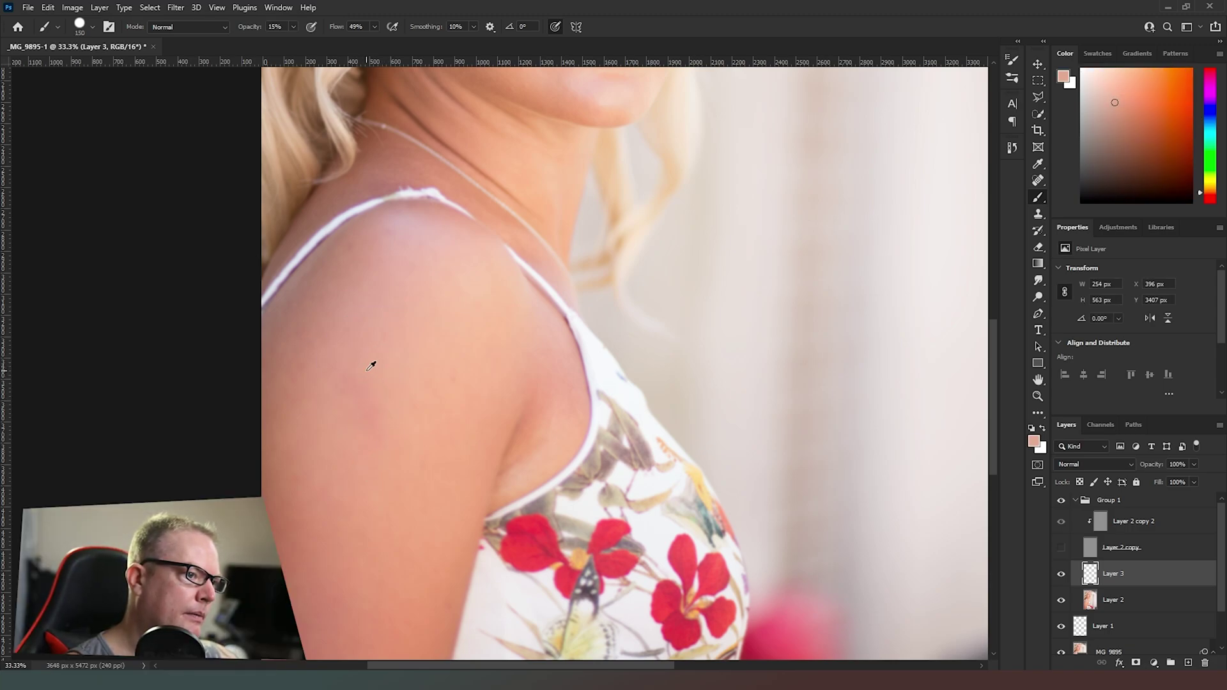
mouse_move(363, 372)
mouse_down()
mouse_move(356, 391)
mouse_move(377, 421)
mouse_move(371, 414)
mouse_move(352, 485)
mouse_up()
alt+click(400, 363)
alt+click(362, 338)
drag(348, 366, 303, 406)
alt+click(320, 313)
drag(304, 332, 256, 403)
key(ctrl+z)
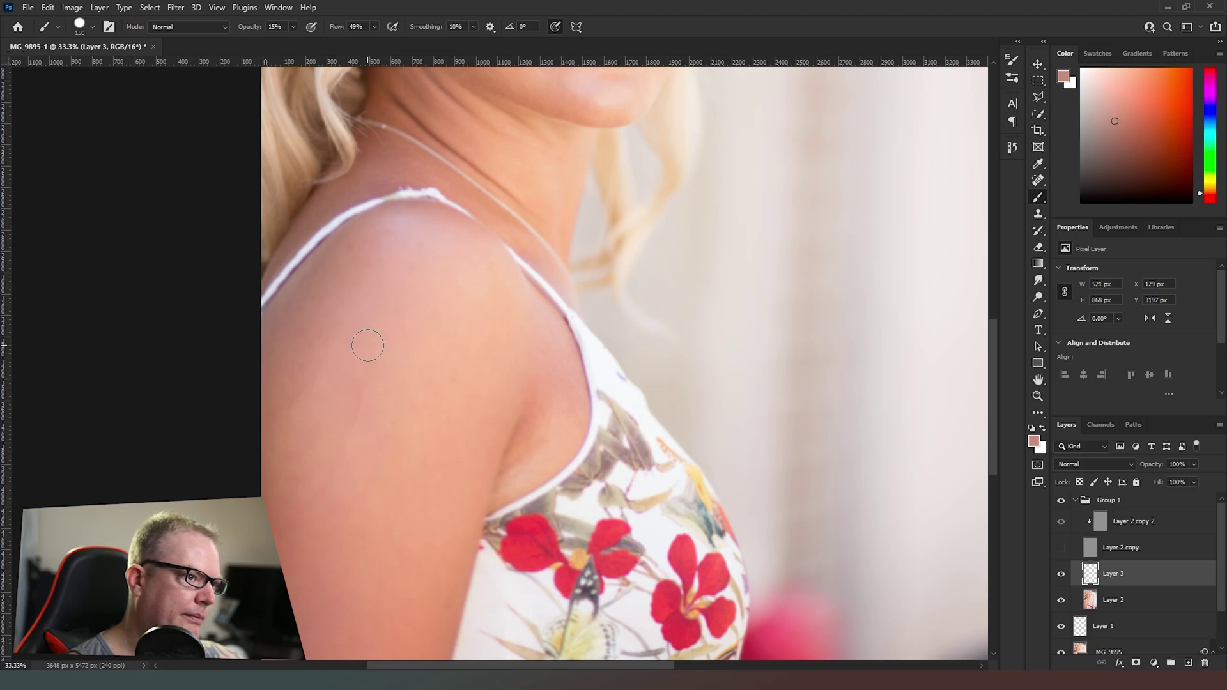
- Switch the brush preset to Soft Round and set its size to 250 px
click(93, 28)
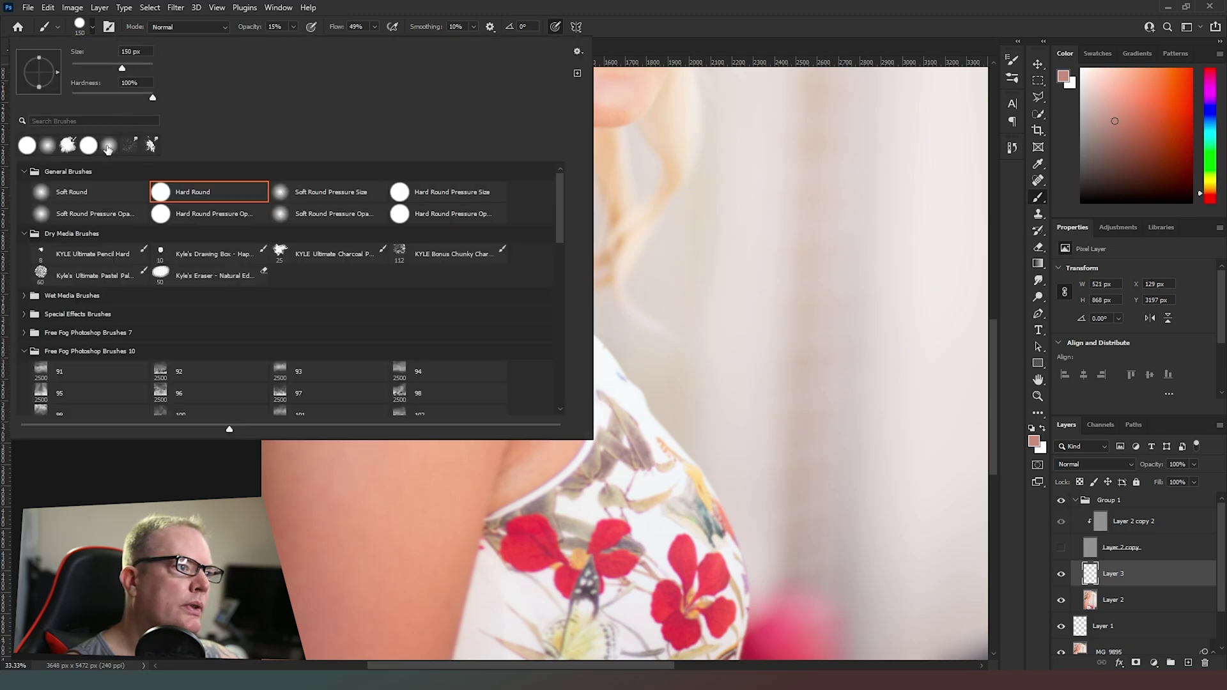
click(43, 195)
click(523, 6)
key(bracketright)
key(bracketright)
key(bracketright)
- Blend the reddish patch and the middle of the upper arm using skin tones sampled nearby
drag(358, 374, 337, 475)
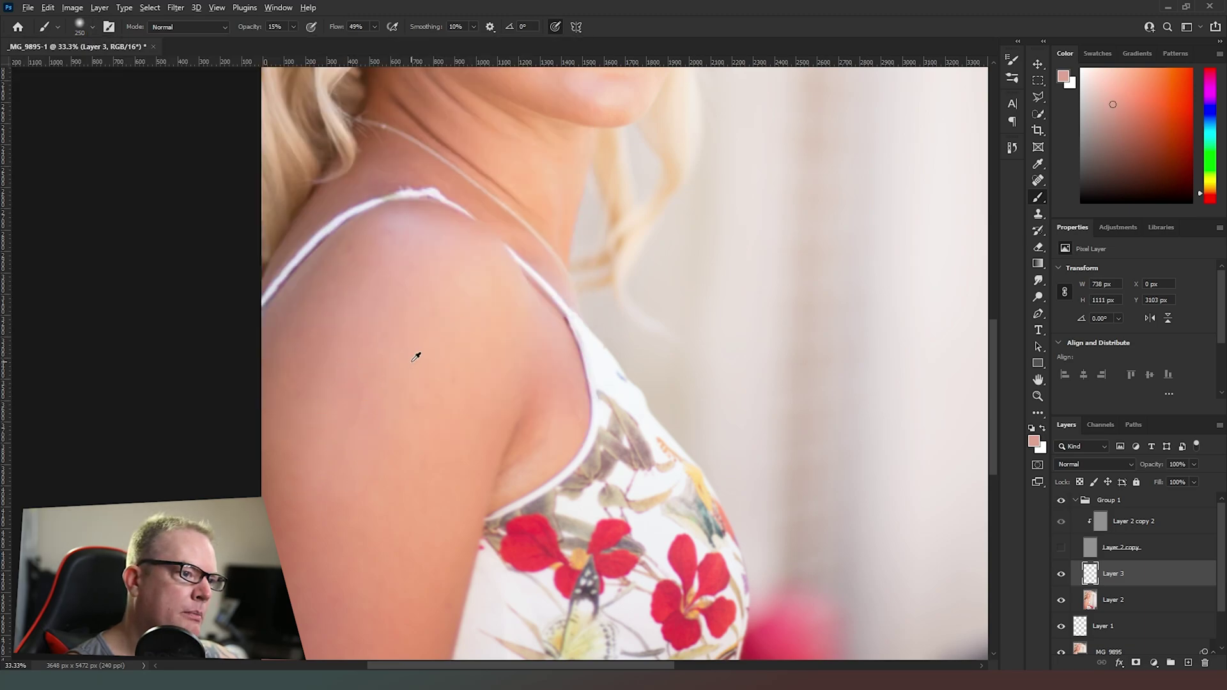
alt+click(416, 358)
drag(378, 397, 369, 419)
alt+click(441, 356)
drag(460, 362, 455, 356)
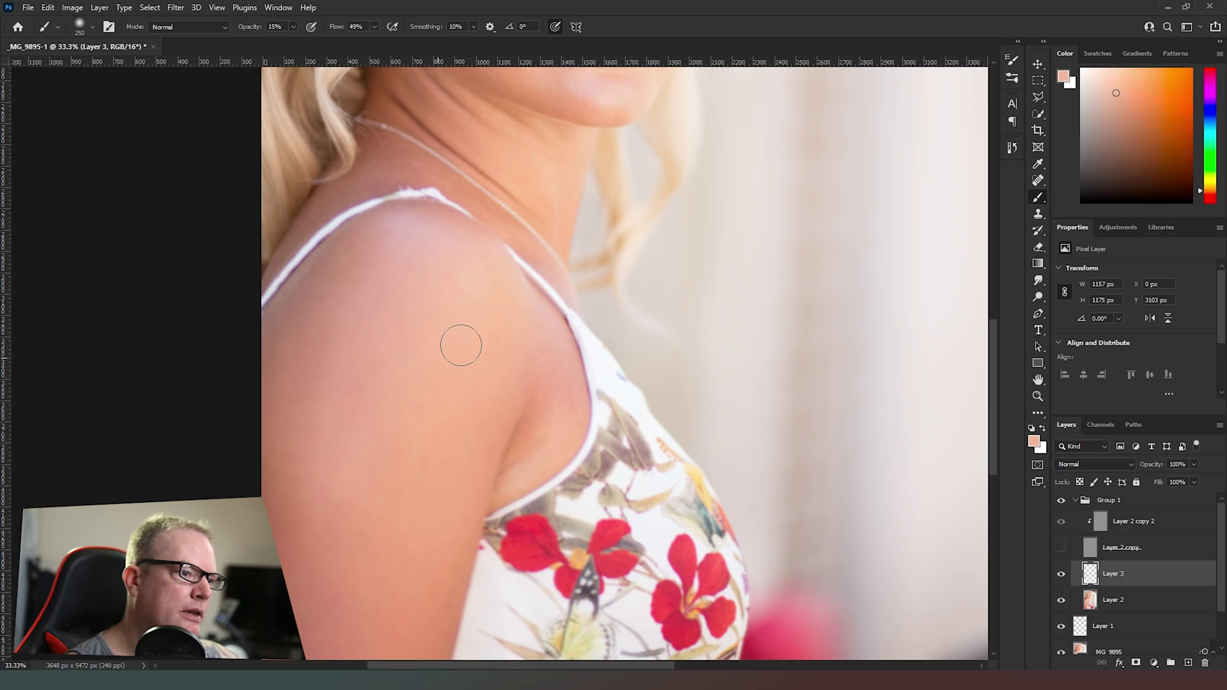
- Even out the lower part of the upper arm with skin tones sampled around it
drag(406, 511, 367, 584)
alt+click(329, 544)
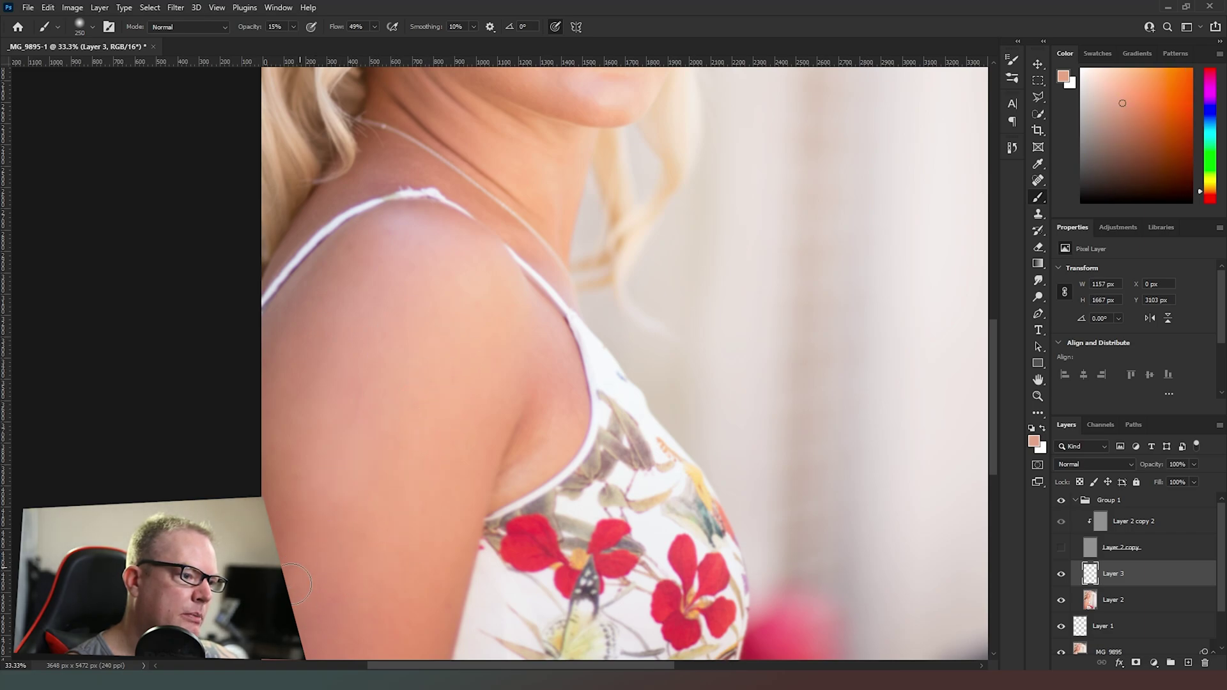
alt+click(296, 493)
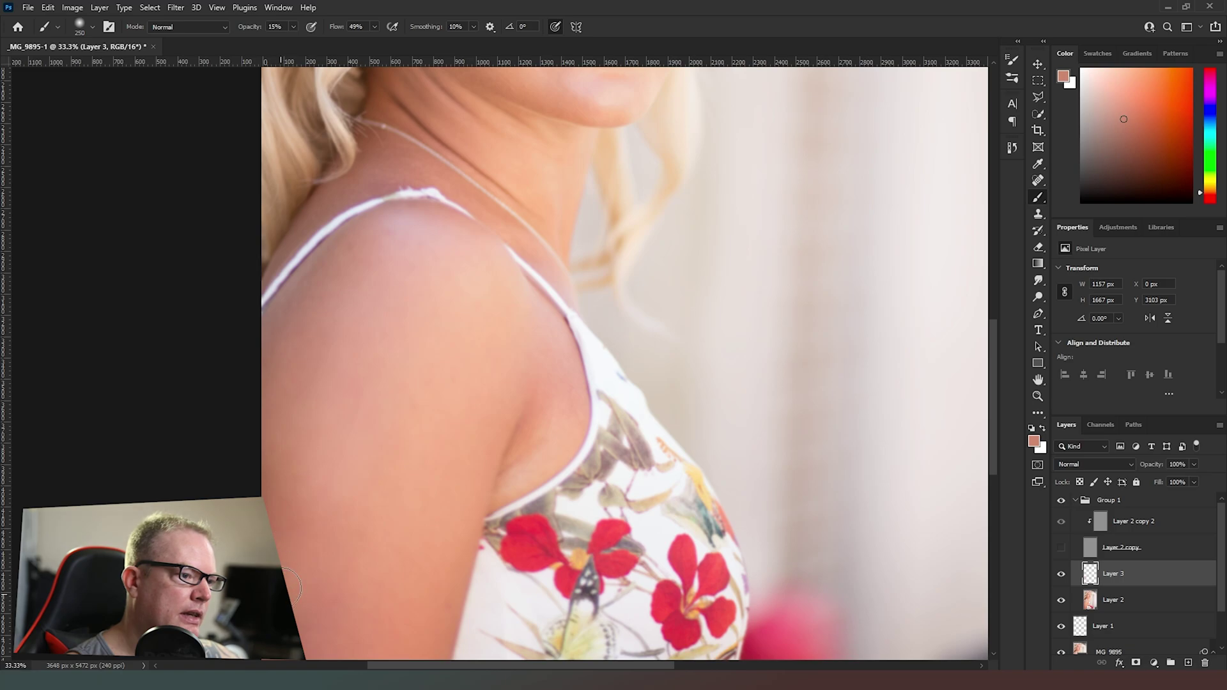
alt+click(324, 504)
alt+click(341, 567)
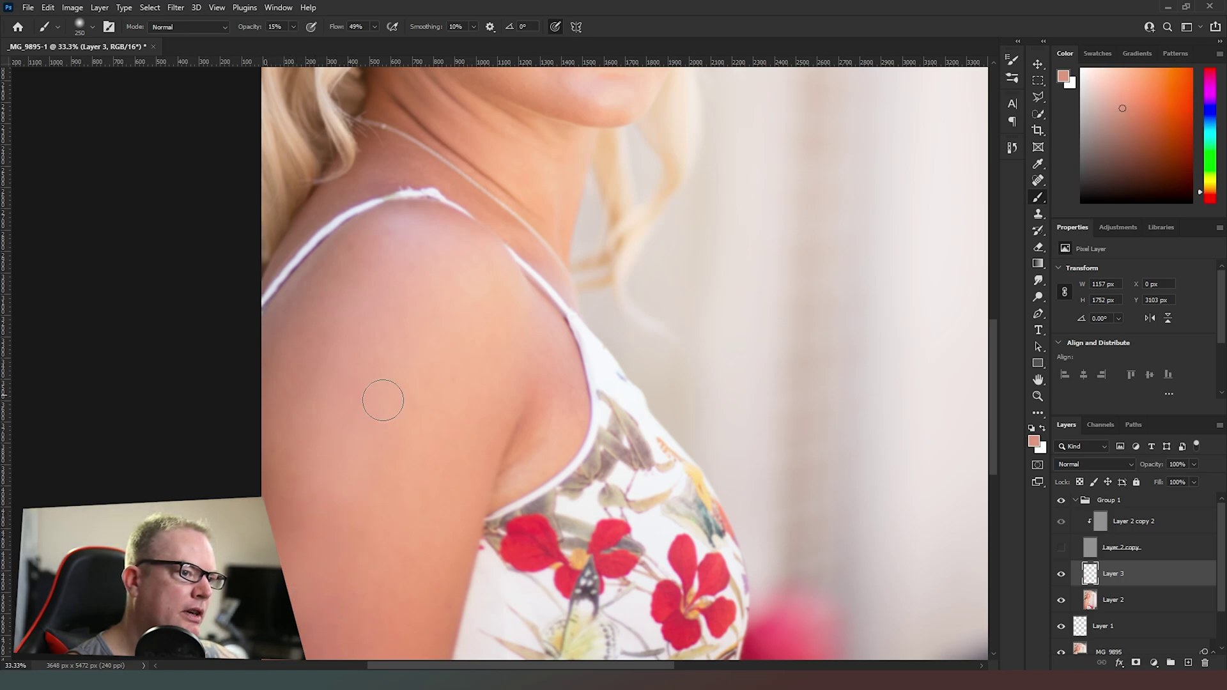
- Smooth the top of the shoulder and the inner side of the upper arm with locally sampled skin tones
alt+click(355, 296)
drag(353, 249, 343, 263)
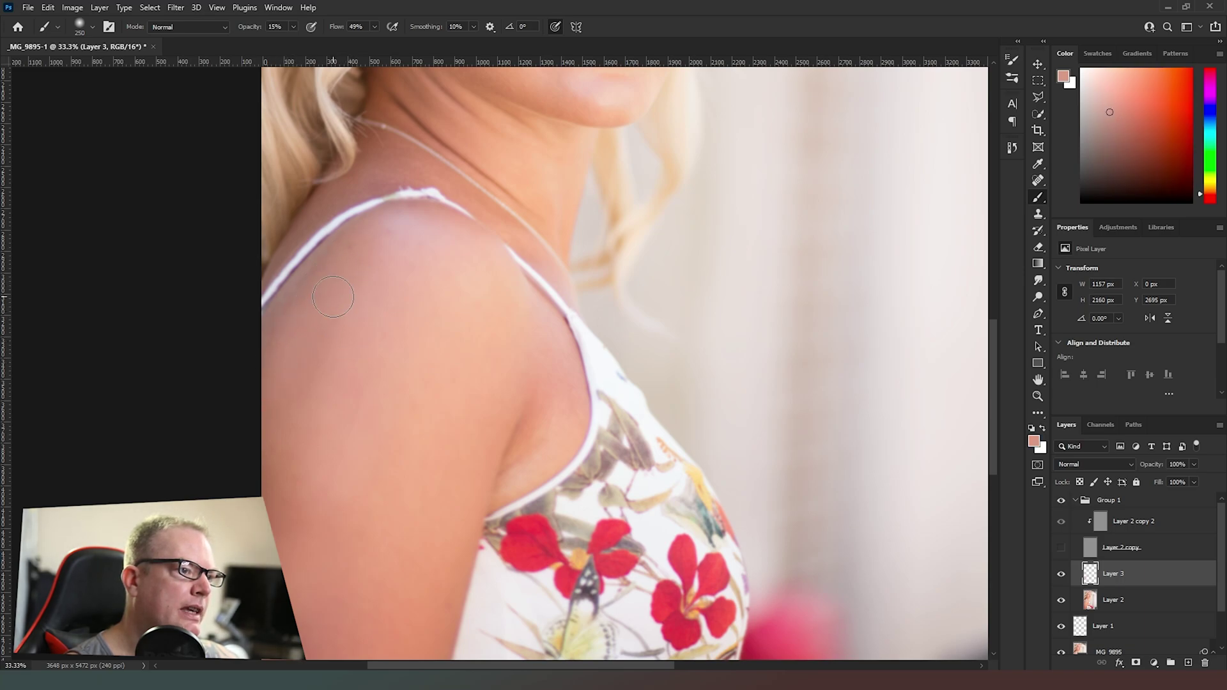
alt+click(339, 300)
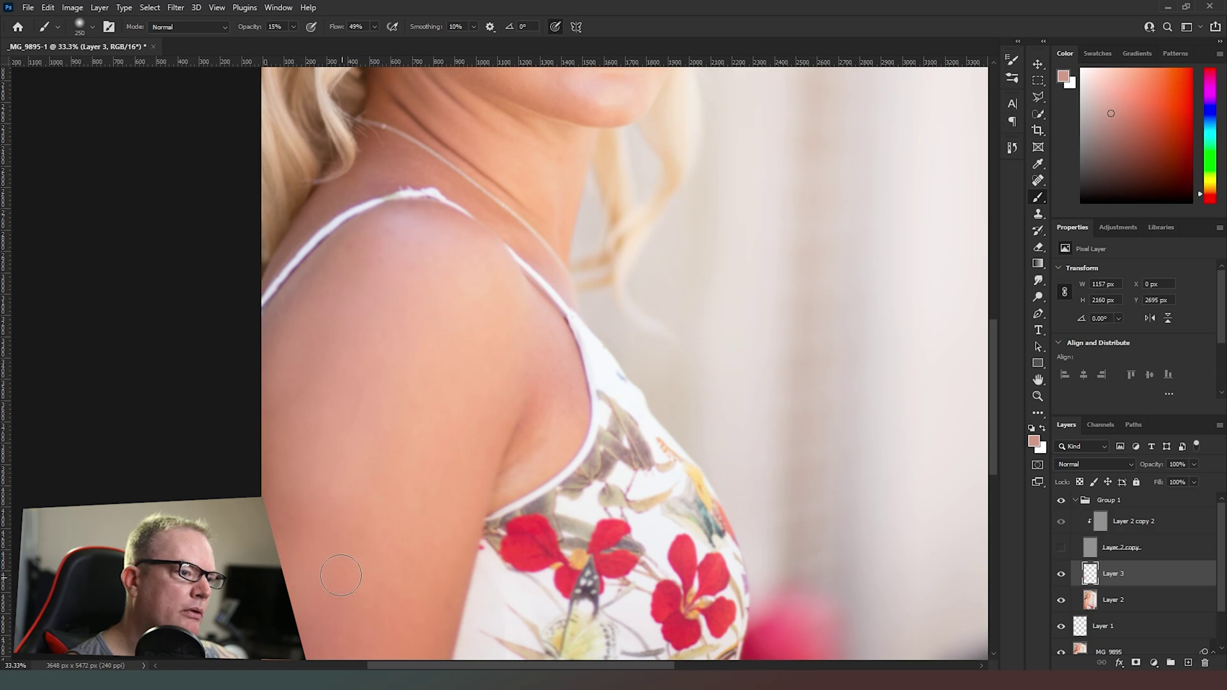
alt+click(492, 313)
drag(493, 314, 427, 535)
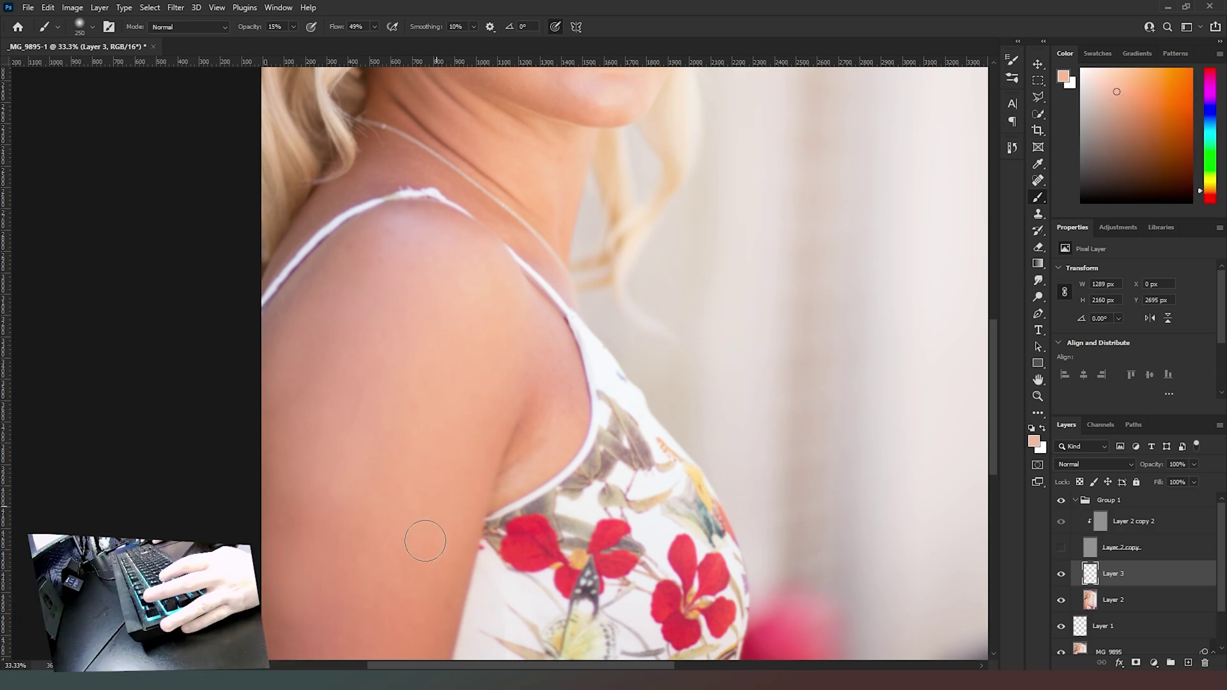
alt+click(412, 265)
drag(392, 233, 367, 260)
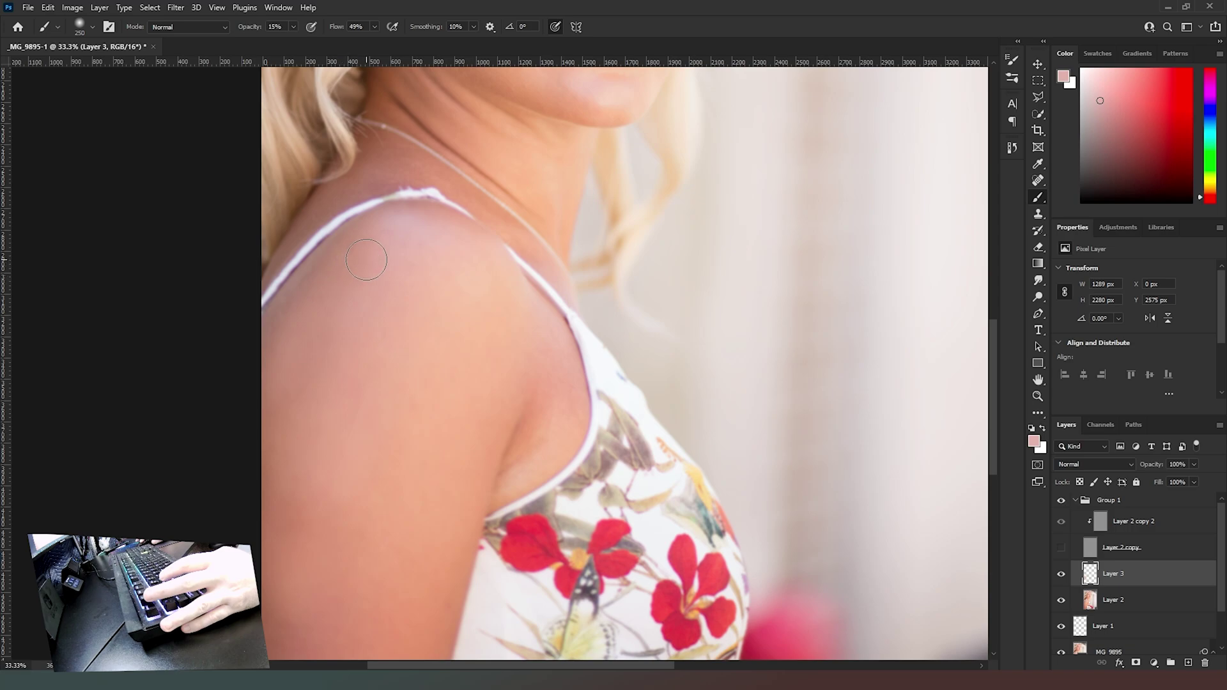
alt+click(364, 241)
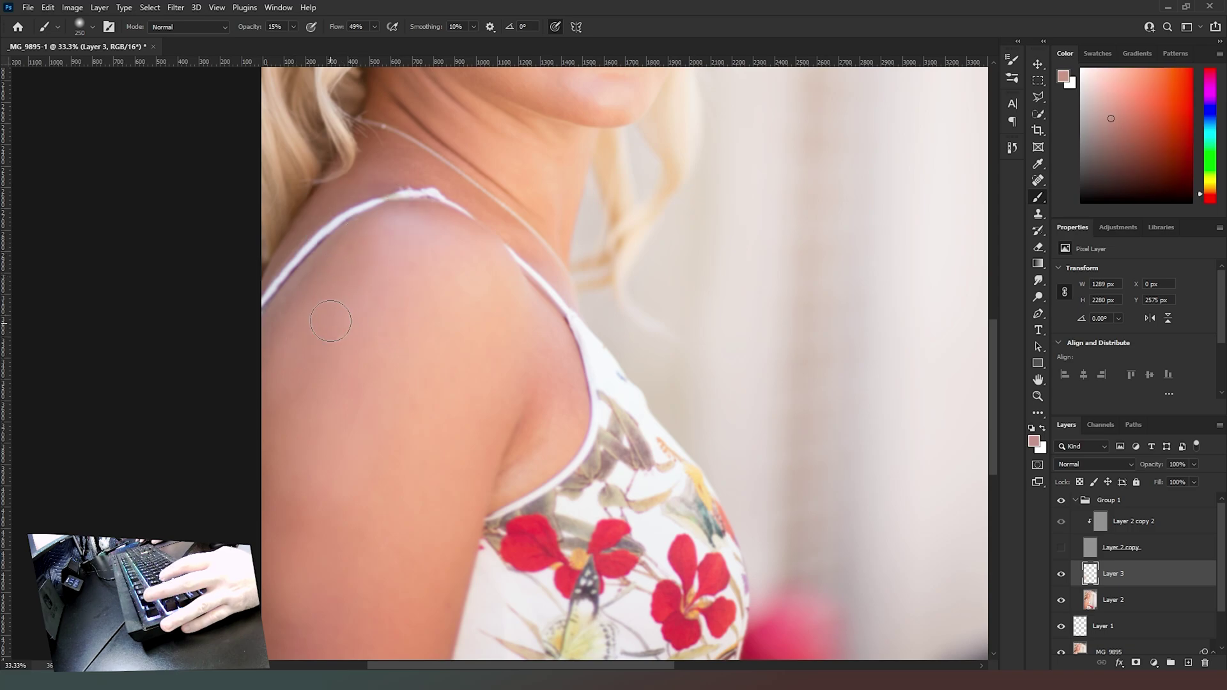
- Paint a sampled skin tone over the underarm area beside the dress, and reduce the brush to 125 px
alt+click(564, 416)
drag(559, 420, 529, 464)
key(bracketleft)
key(bracketleft)
key(bracketleft)
key(bracketleft)
- Refine the underarm skin between the arm crease and the dress edge with several sampled tones
alt+click(530, 440)
alt+click(542, 434)
alt+click(549, 435)
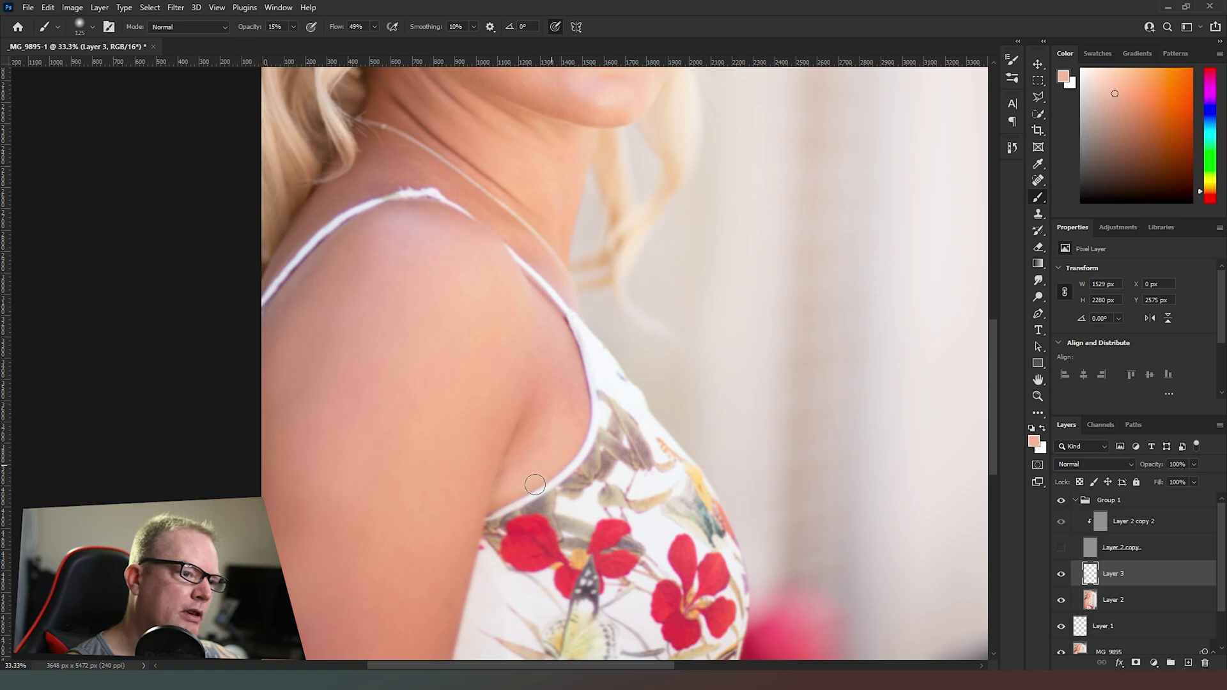
alt+click(495, 453)
alt+click(511, 460)
drag(519, 442, 502, 497)
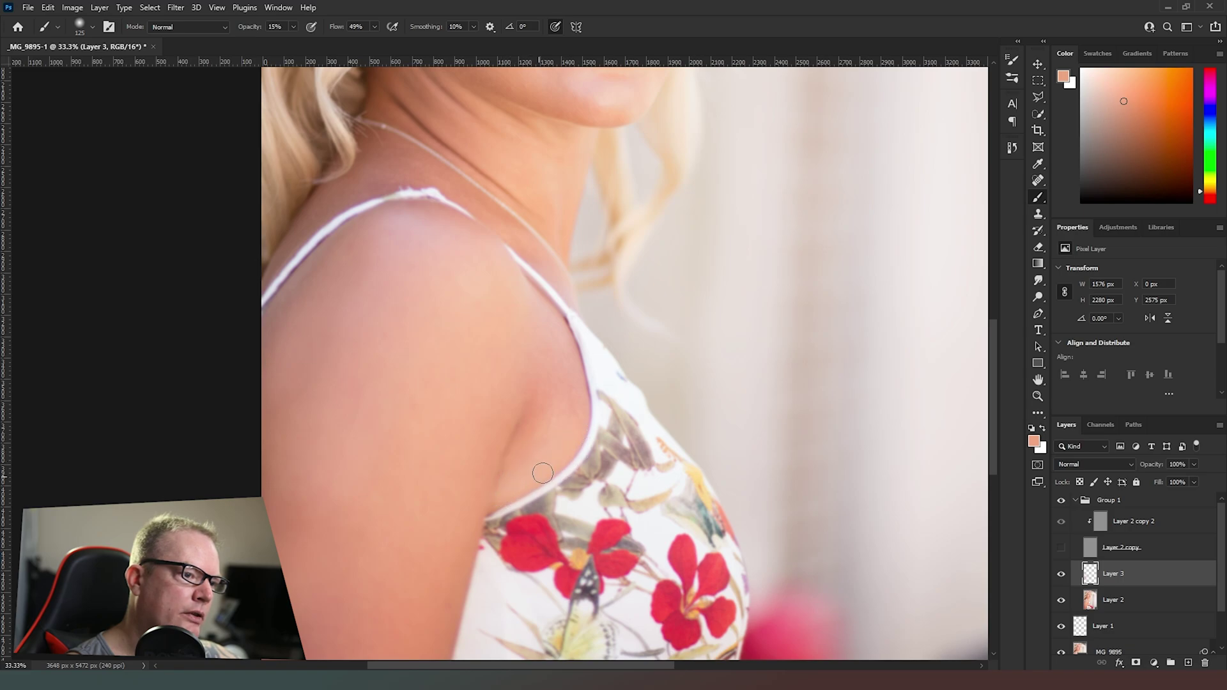
alt+click(581, 418)
drag(575, 442, 520, 486)
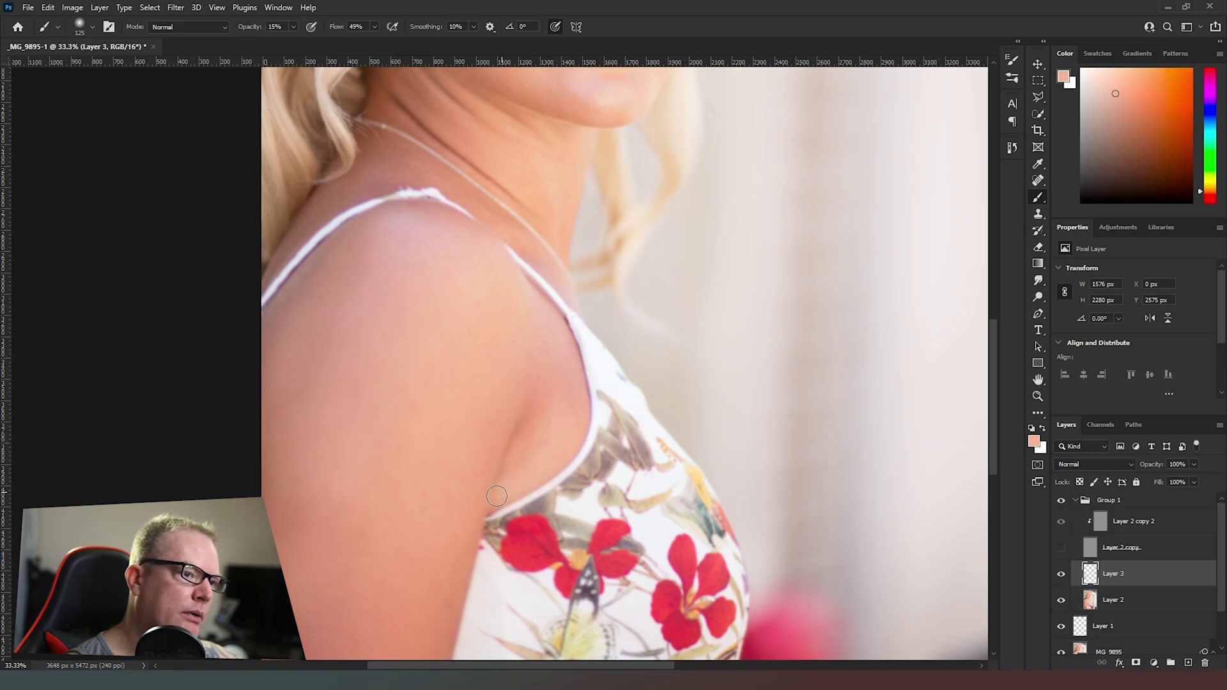
alt+click(562, 367)
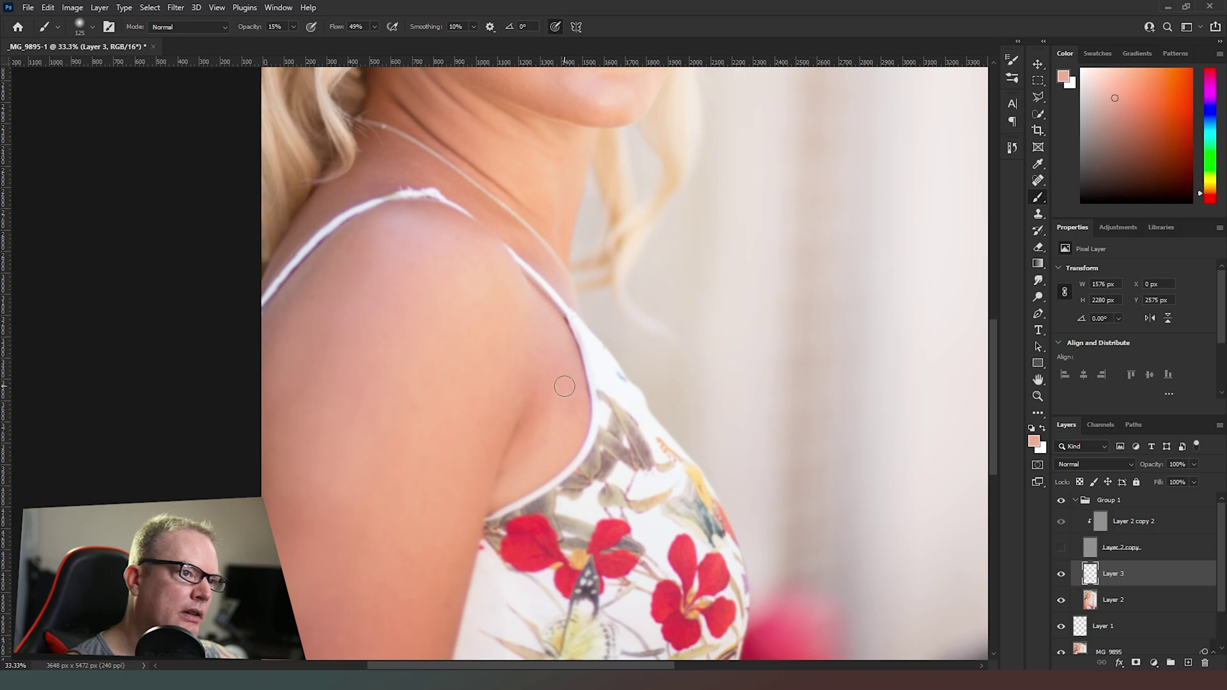
- Smooth the shadowed skin on the side of the neck next to the hair with darker sampled tones
drag(536, 254, 519, 437)
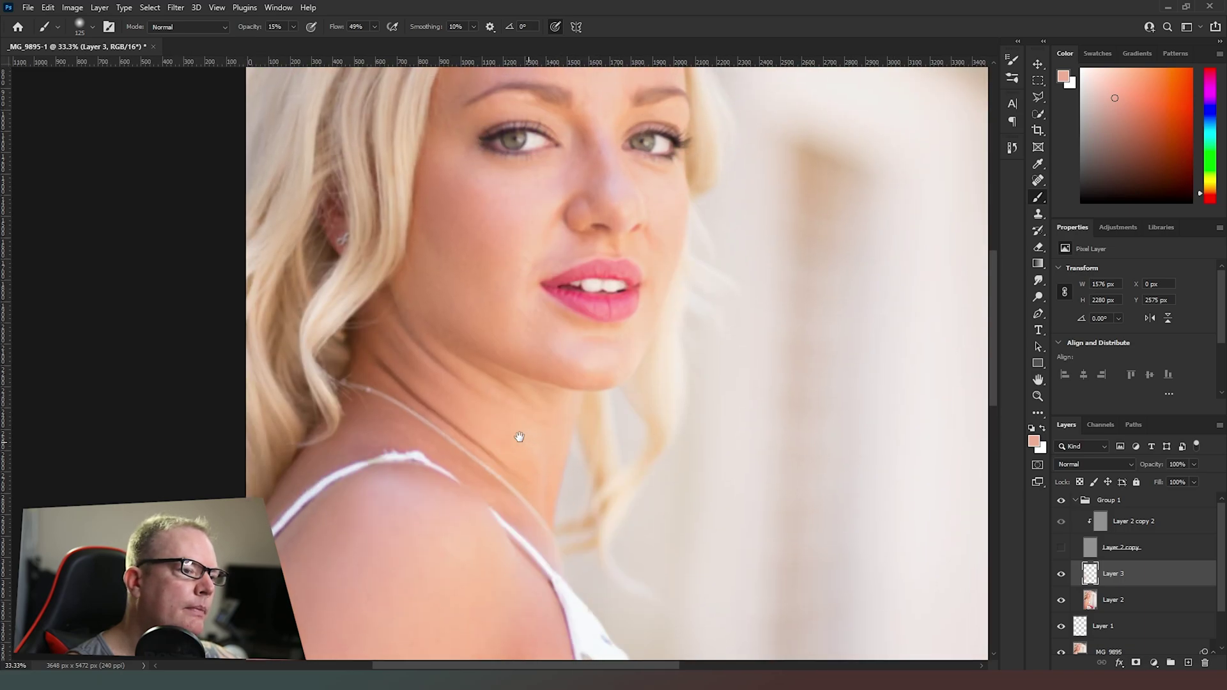
alt+click(374, 327)
mouse_move(369, 342)
mouse_down()
mouse_move(364, 356)
mouse_move(365, 335)
mouse_move(390, 327)
mouse_up()
alt+click(386, 313)
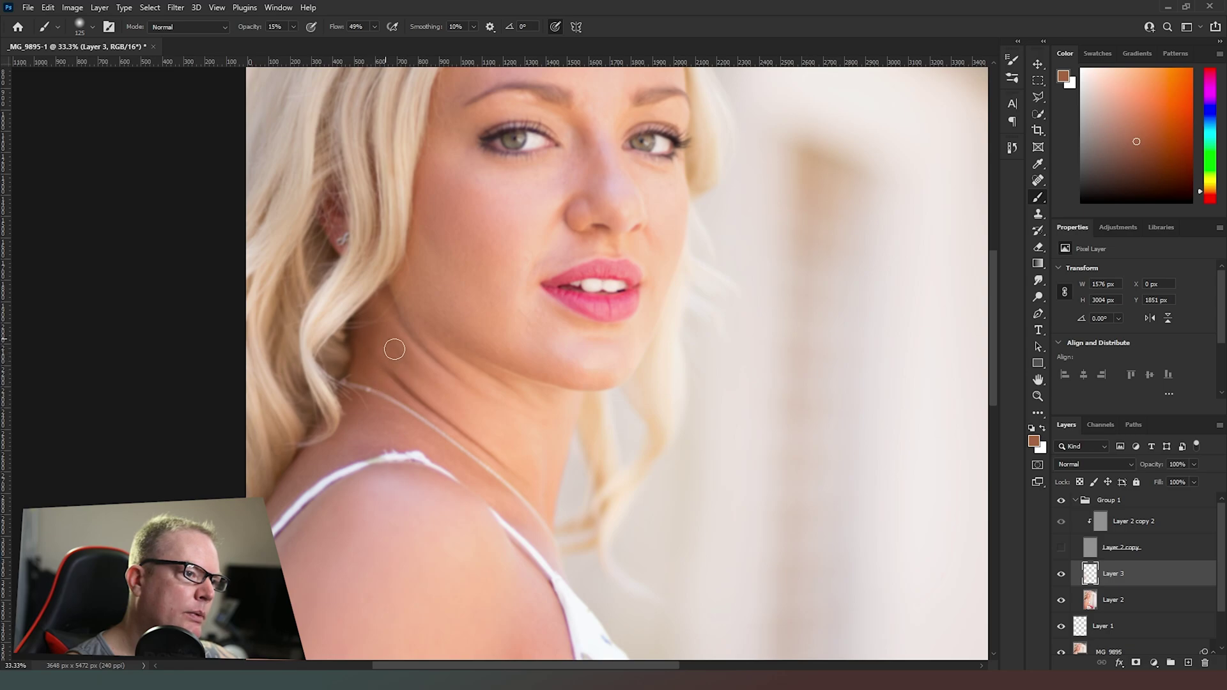
mouse_move(391, 339)
mouse_down()
mouse_move(387, 318)
mouse_move(397, 364)
mouse_move(407, 358)
mouse_up()
alt+click(400, 330)
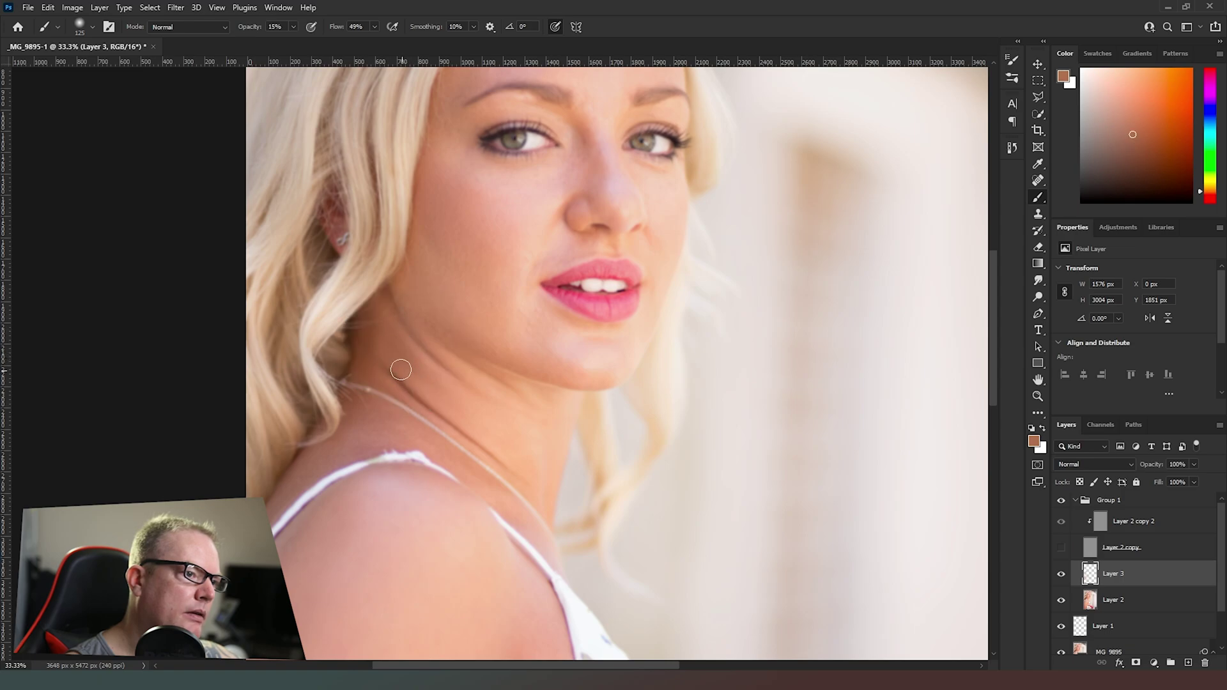
- Soften the dark neck crease above the necklace by painting with adjacent sampled skin tones
alt+click(394, 377)
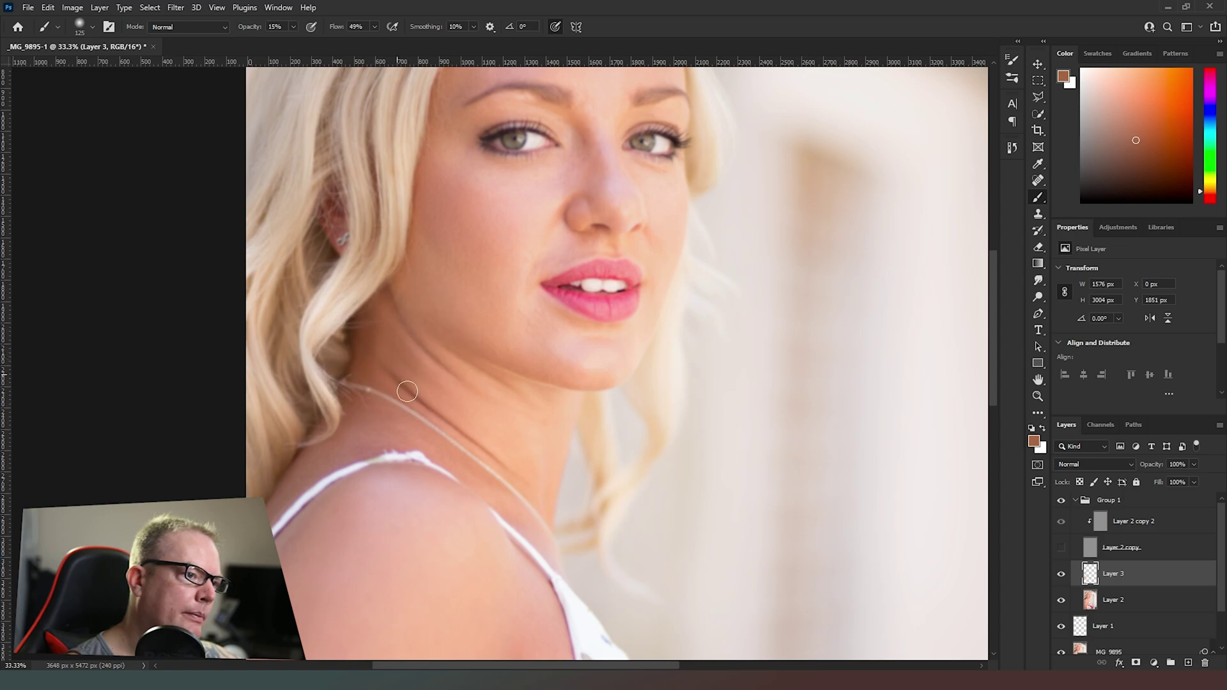
alt+click(399, 372)
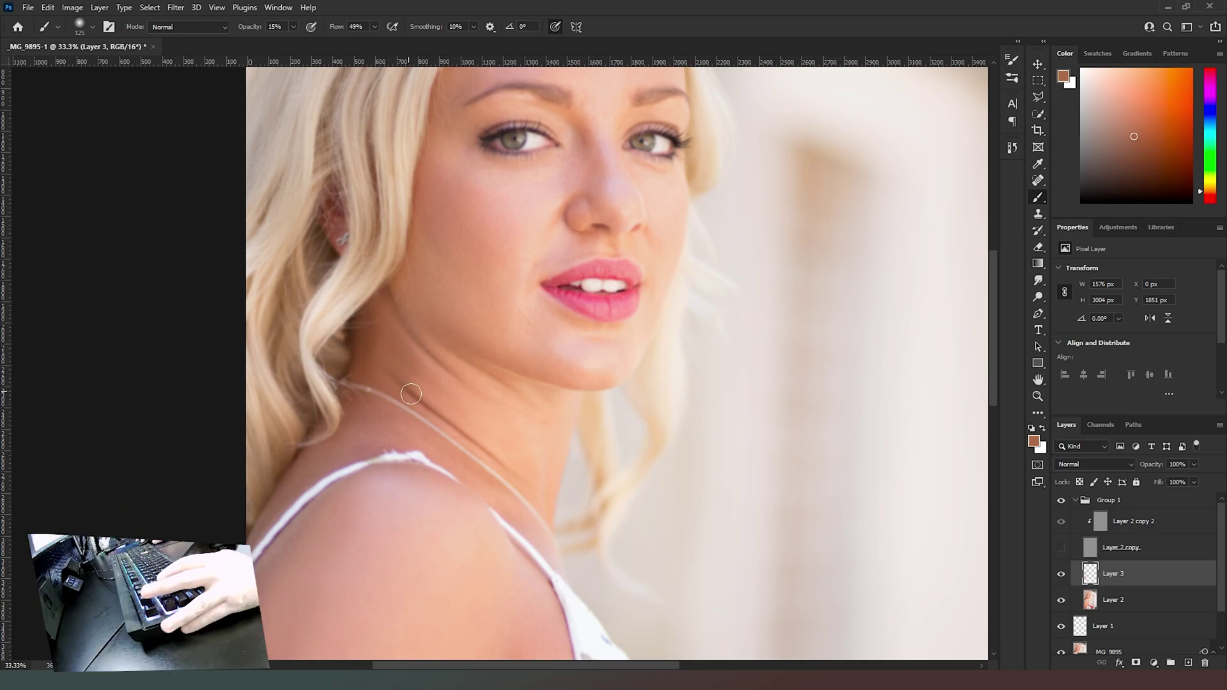
alt+click(406, 362)
drag(423, 371, 398, 331)
alt+click(408, 345)
drag(397, 335, 408, 341)
- Blend the neck skin just beneath the jawline using lighter tones sampled there
alt+click(432, 370)
alt+click(461, 375)
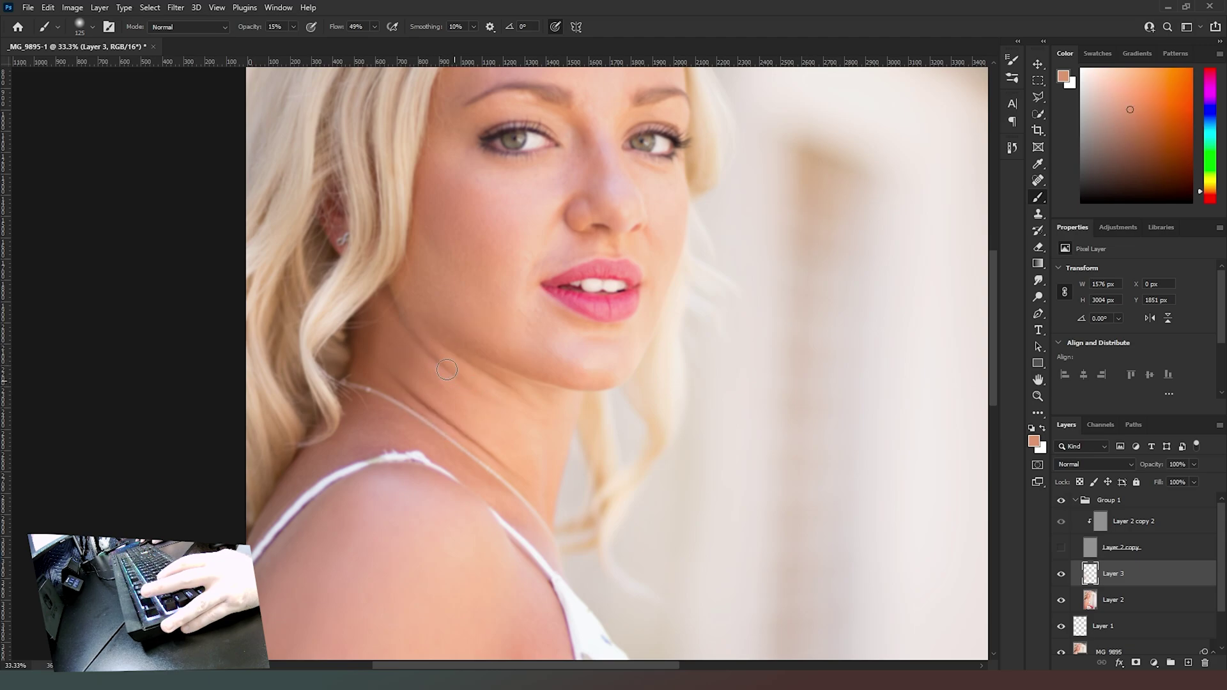
alt+click(455, 409)
alt+click(441, 378)
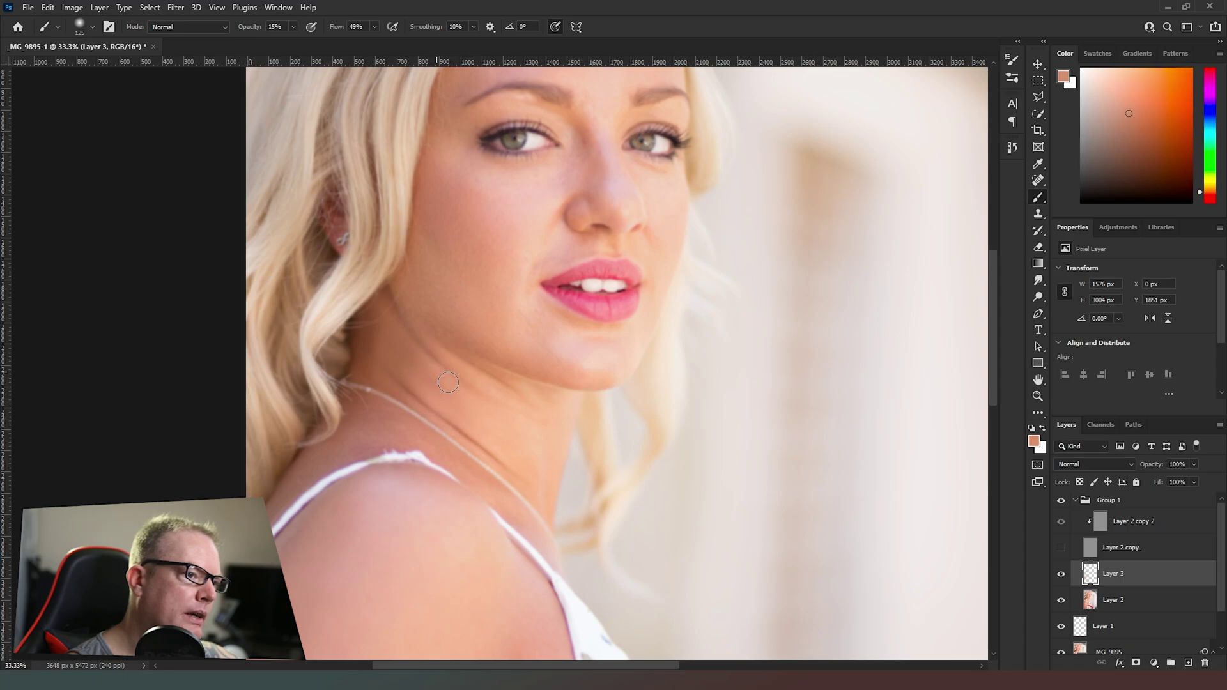
- Even out the transition from the shadowed side of the neck to the skin under the jaw
alt+click(428, 352)
alt+click(415, 338)
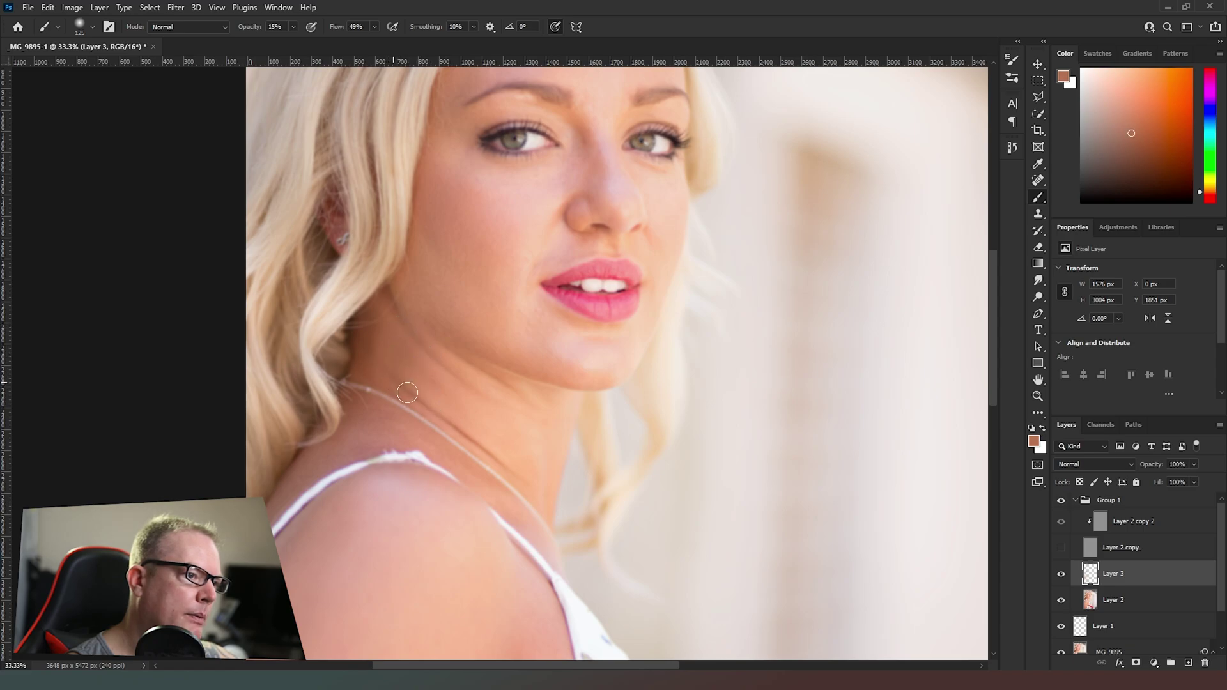
alt+click(407, 372)
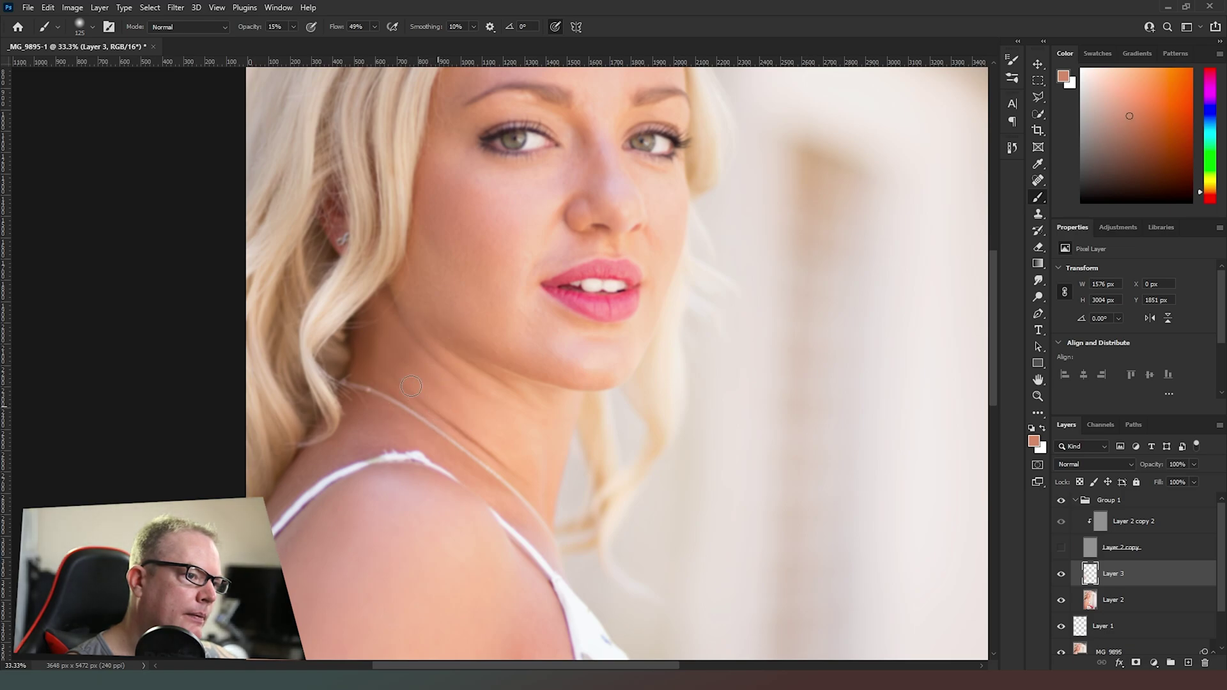
alt+click(427, 369)
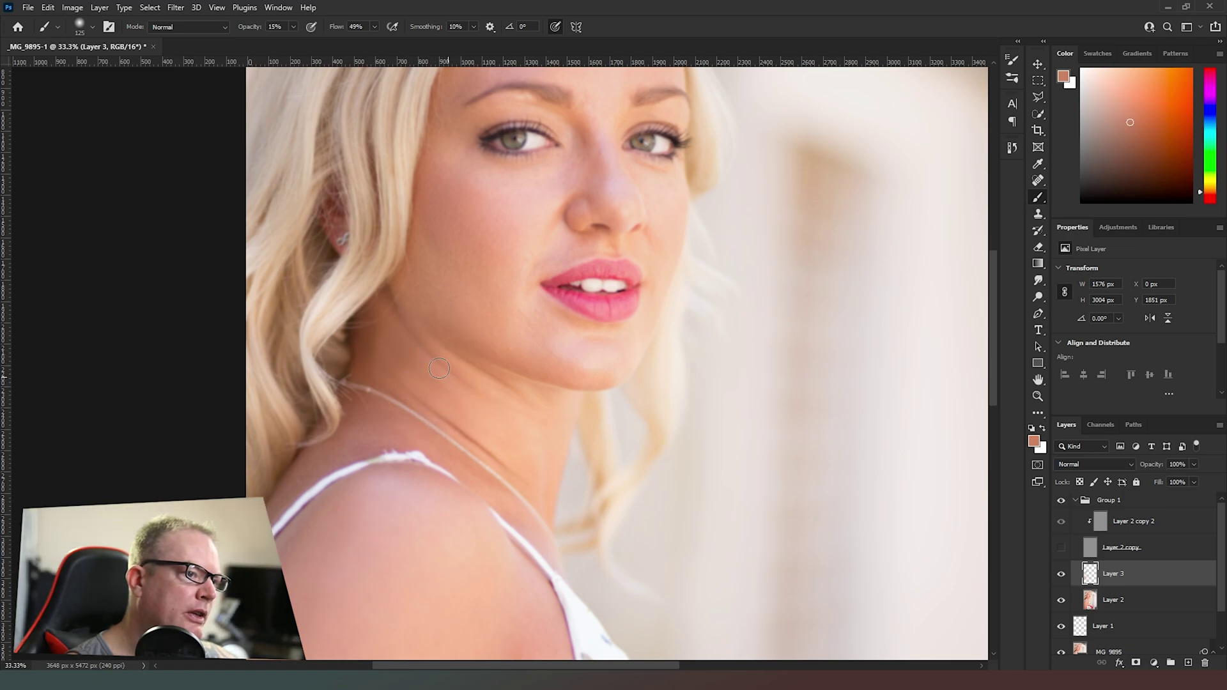
- Smooth the front of the neck between the jaw and the necklace with resampled skin tones
alt+click(474, 370)
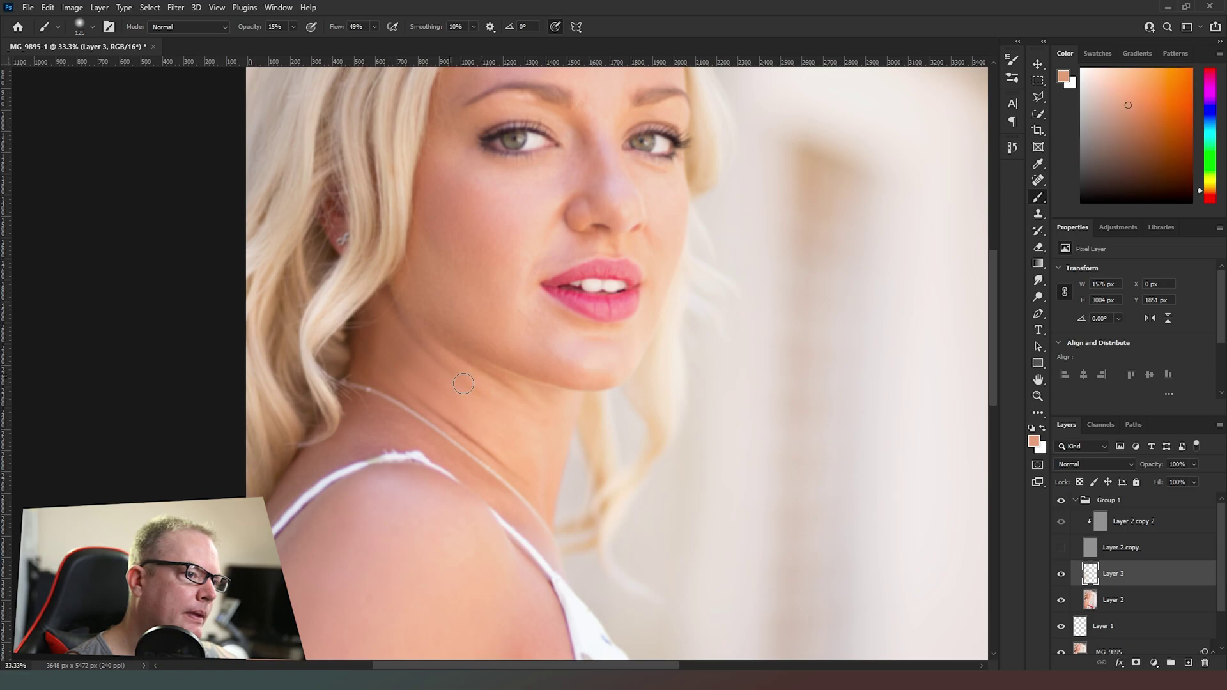
alt+click(491, 379)
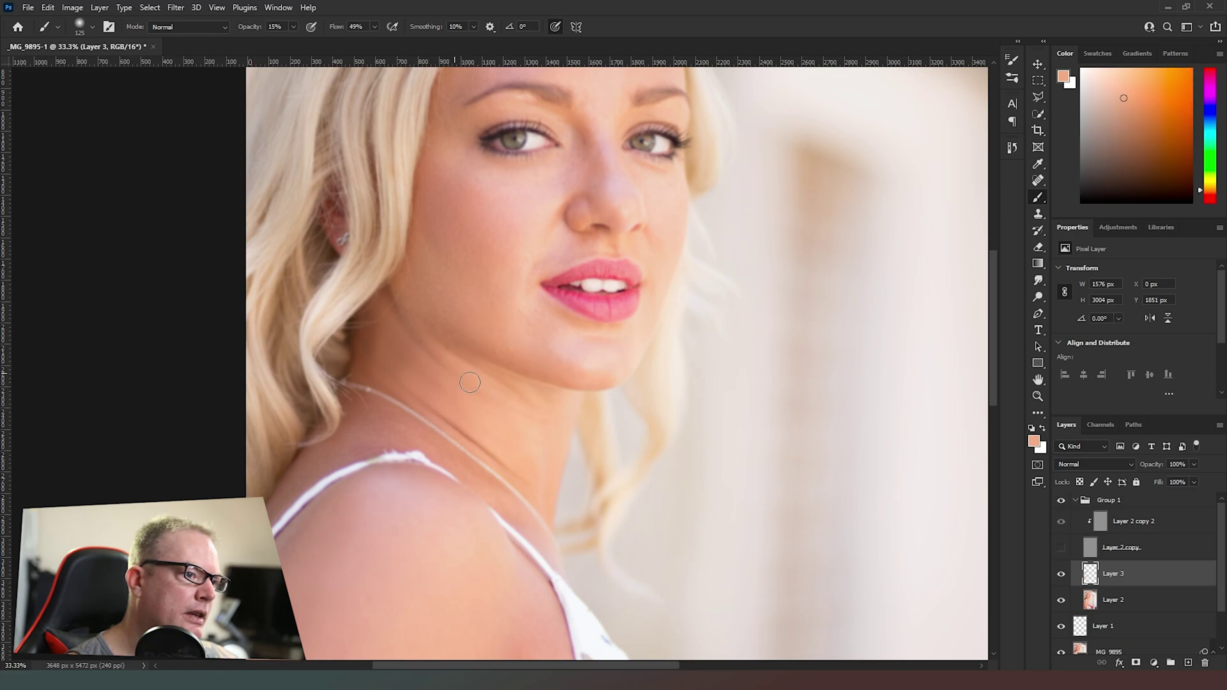
alt+click(459, 414)
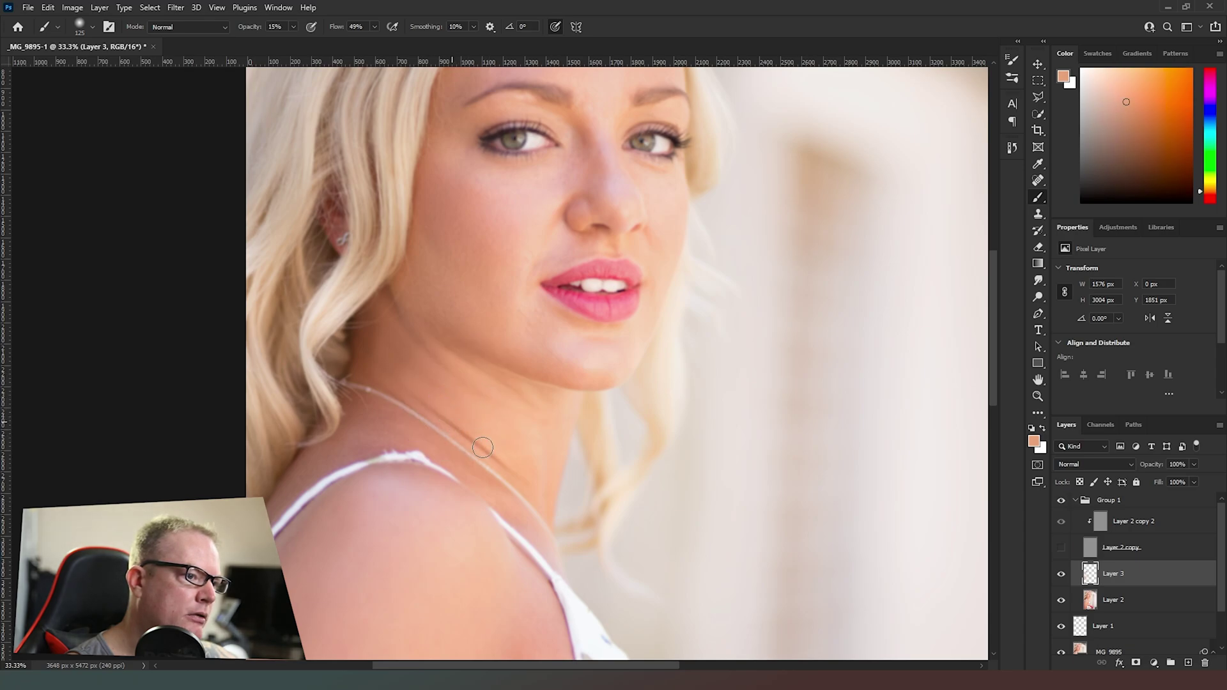
alt+click(476, 427)
mouse_move(487, 445)
mouse_down()
mouse_move(514, 471)
mouse_move(468, 424)
mouse_move(508, 456)
mouse_move(483, 442)
mouse_move(490, 432)
mouse_move(507, 464)
mouse_move(486, 442)
mouse_move(514, 440)
mouse_move(493, 444)
mouse_move(535, 474)
mouse_move(481, 437)
mouse_move(518, 464)
mouse_up()
alt+click(483, 421)
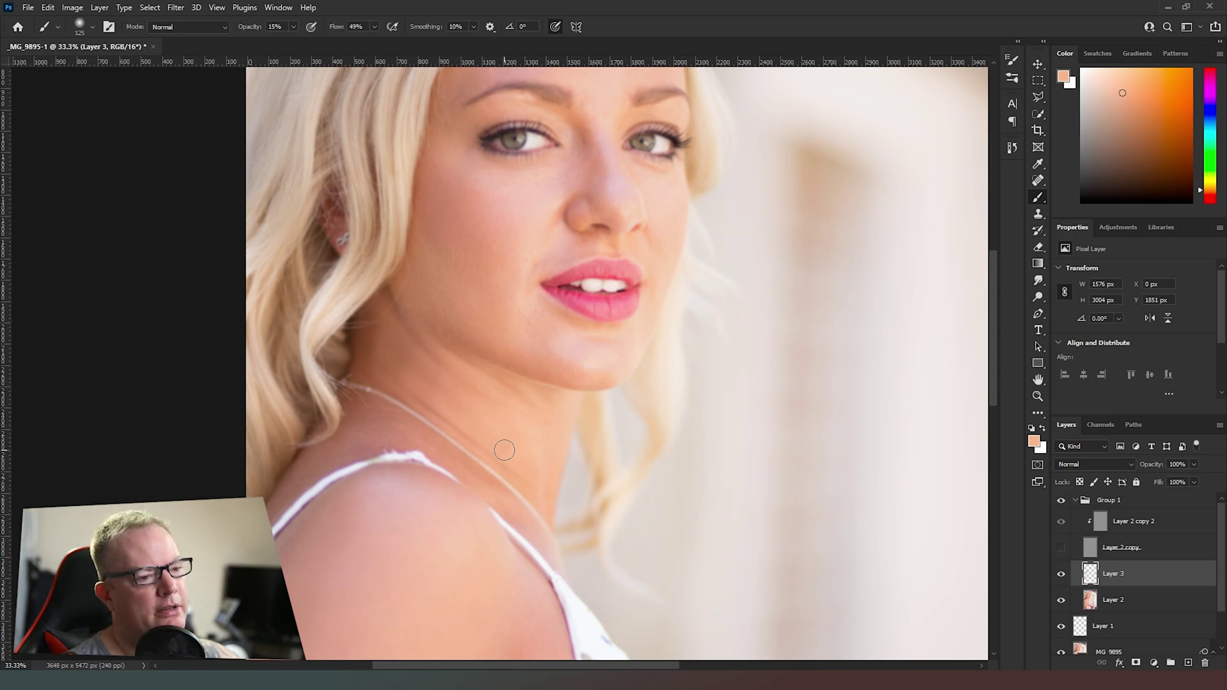
- Blend the shadowed side of the neck between the jaw and the necklace with sampled skin tones
alt+click(439, 398)
alt+click(420, 372)
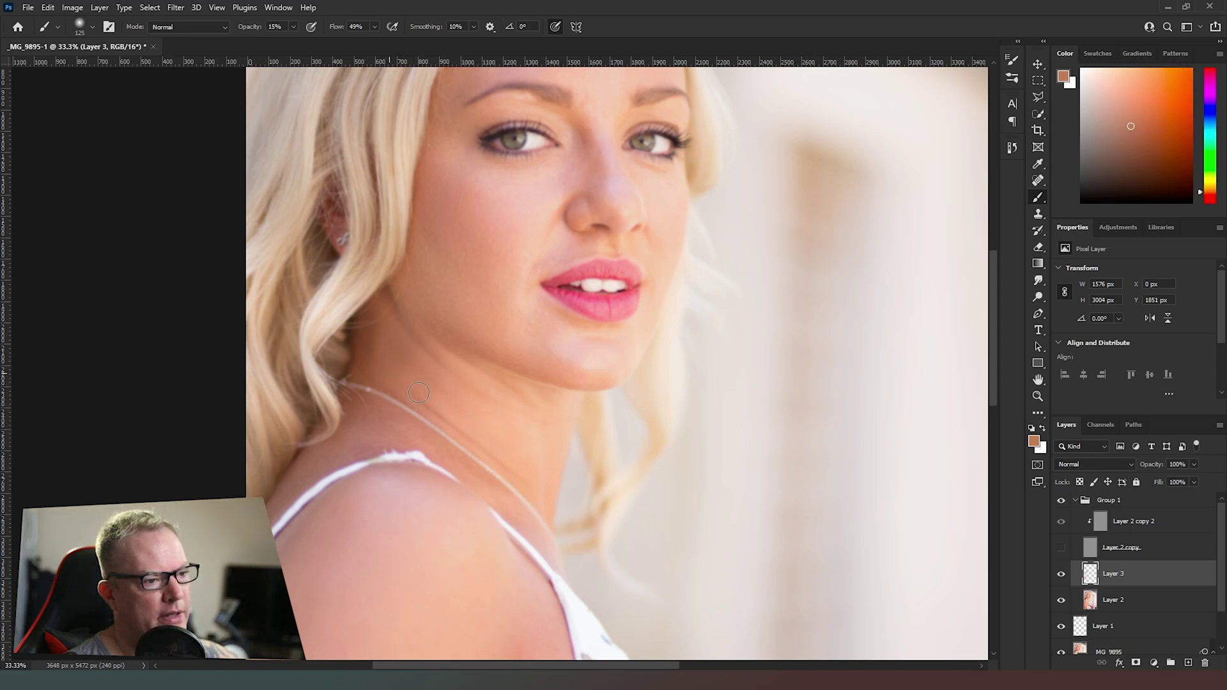
alt+click(417, 376)
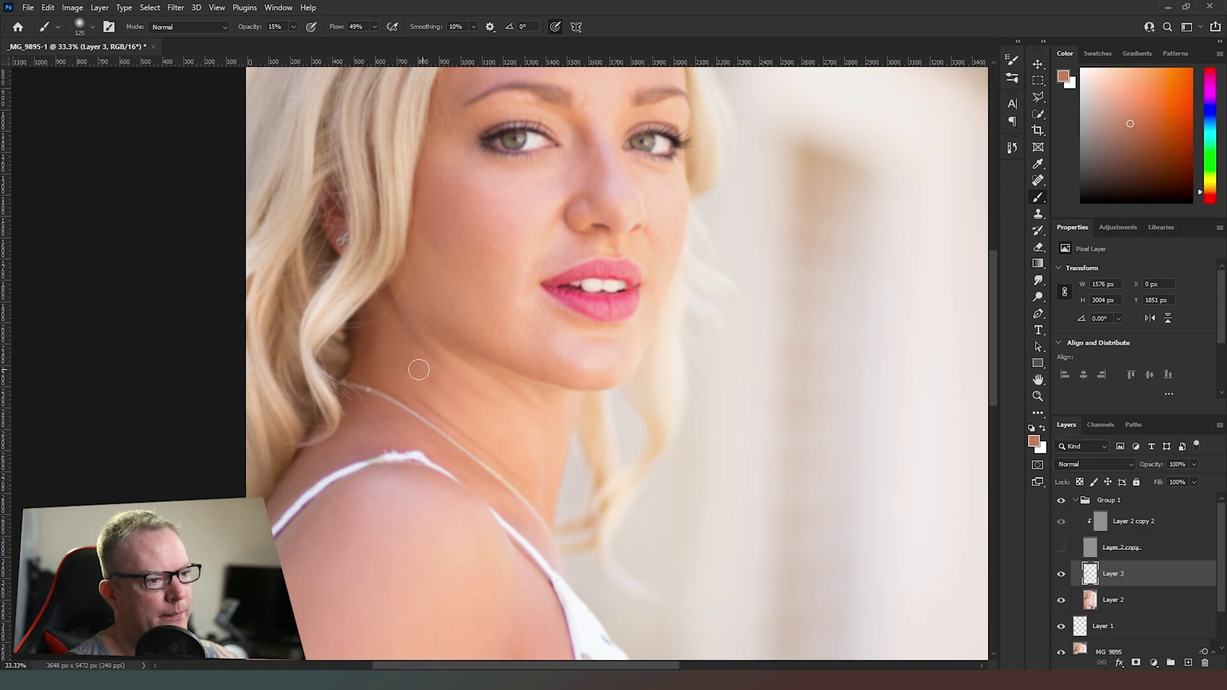
alt+click(401, 337)
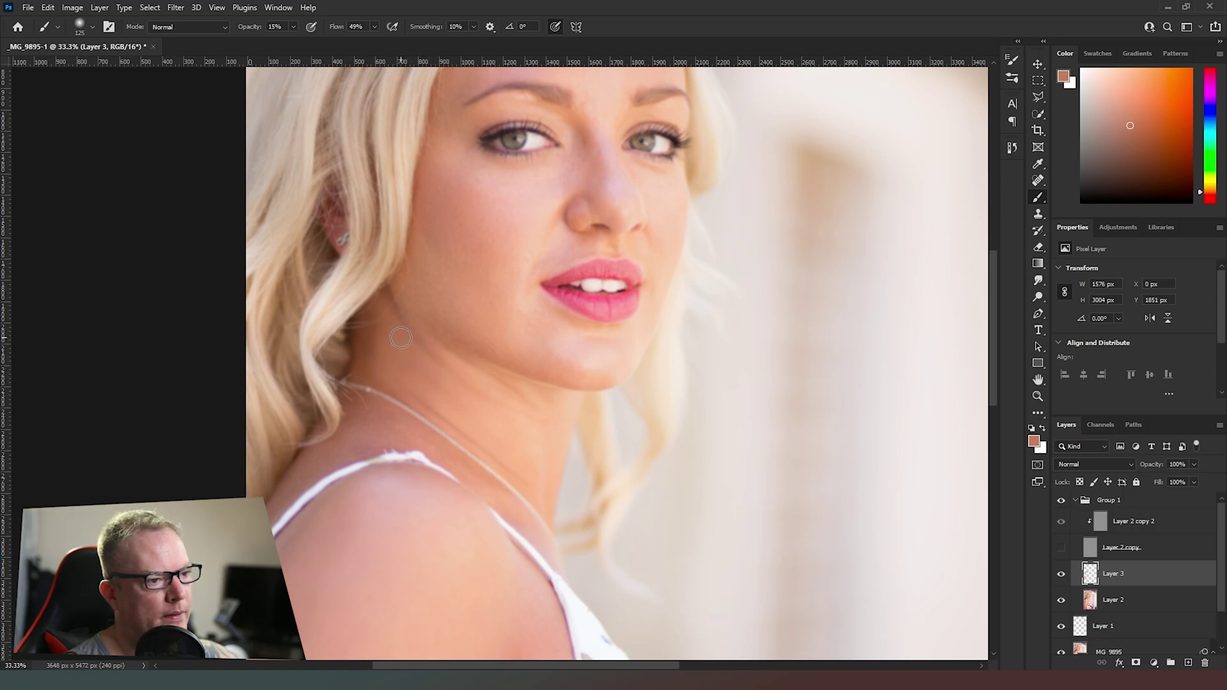
alt+click(422, 381)
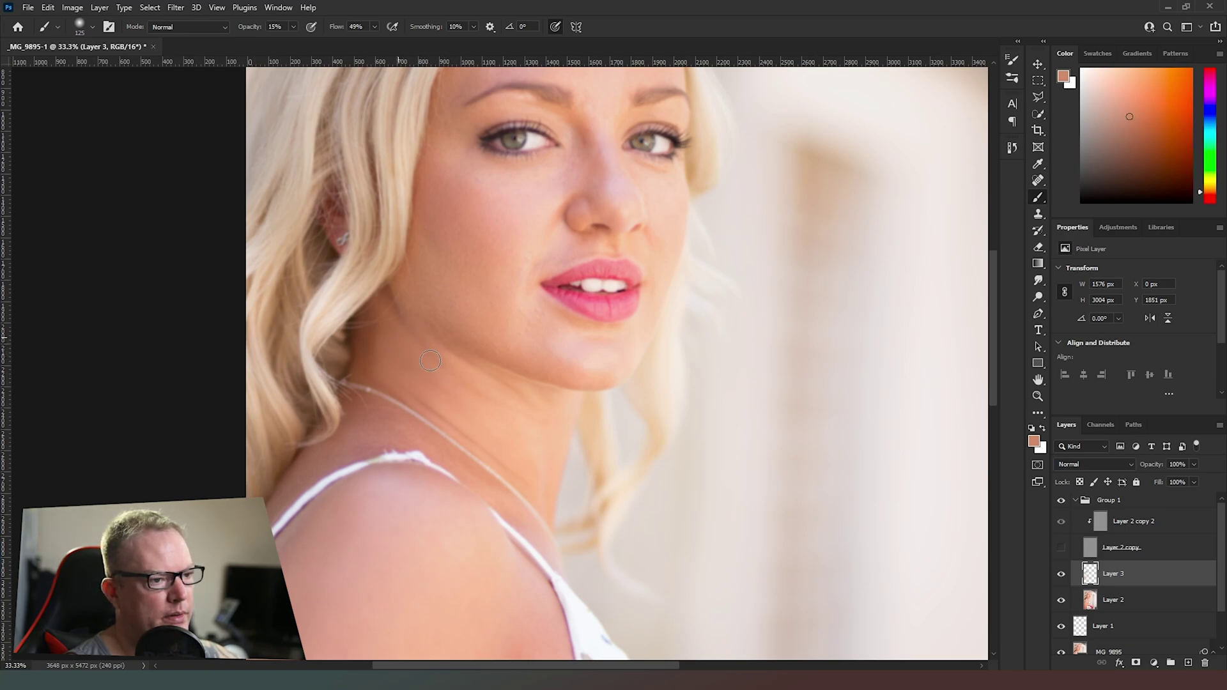
alt+click(418, 364)
alt+click(437, 392)
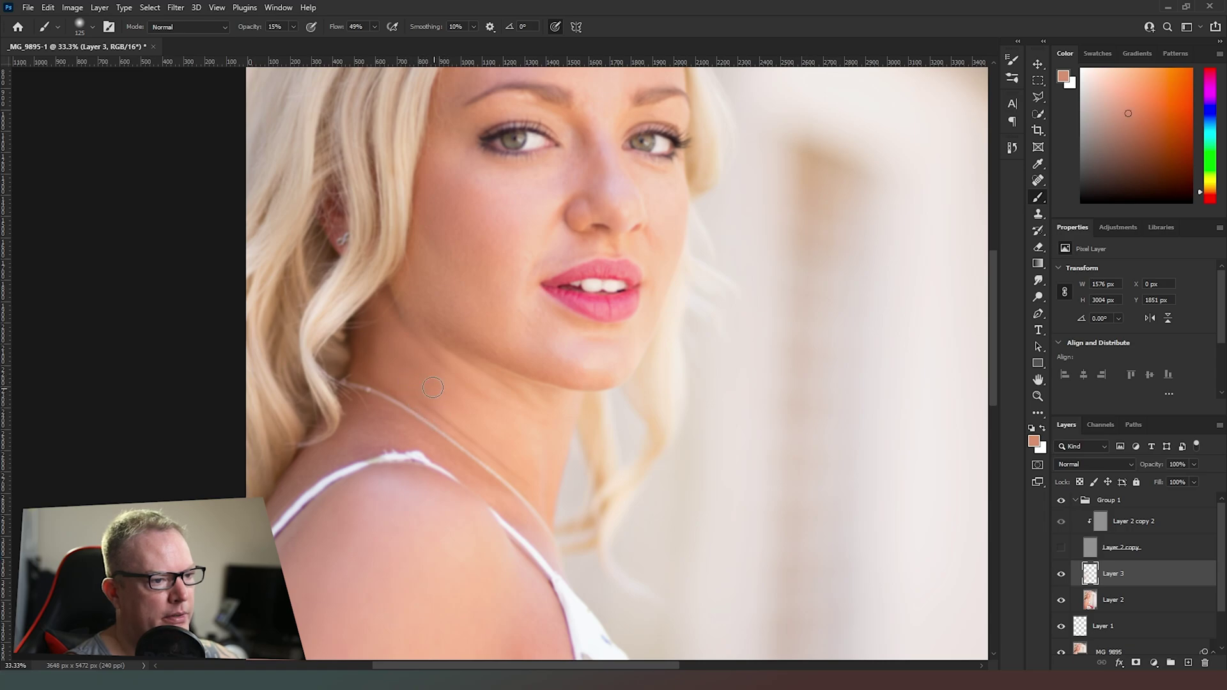
- Even out the front neck skin directly beneath the chin and jawline with lighter tones sampled nearby
alt+click(497, 393)
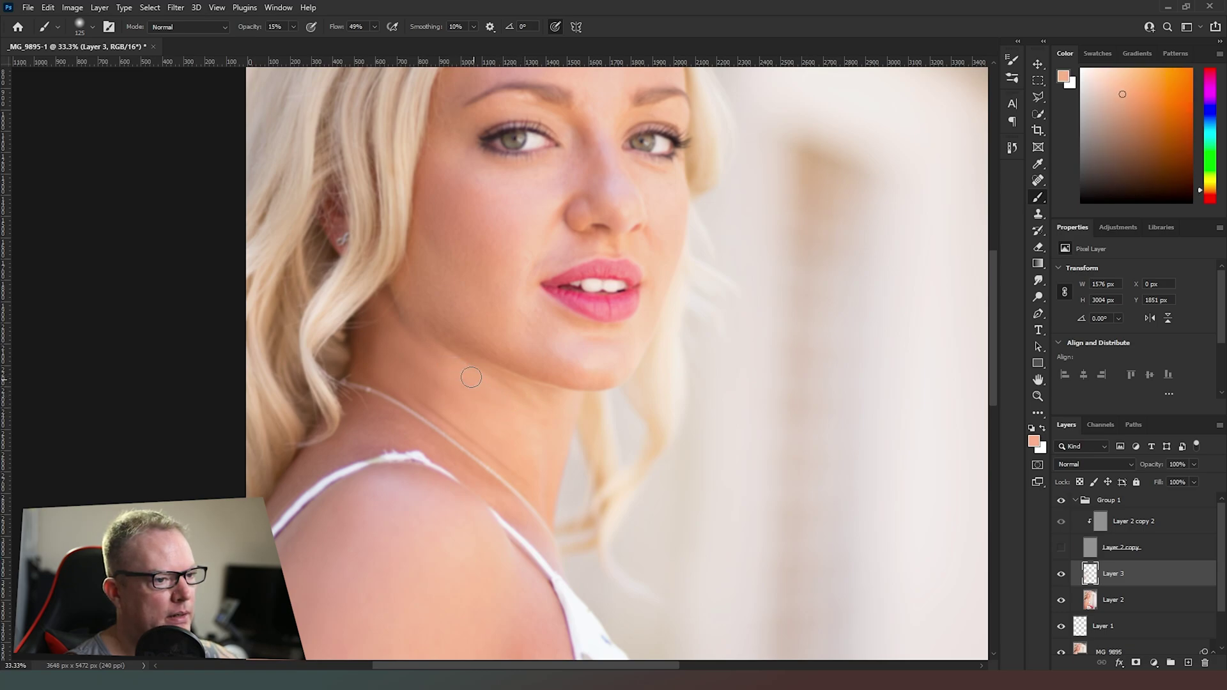
alt+click(510, 392)
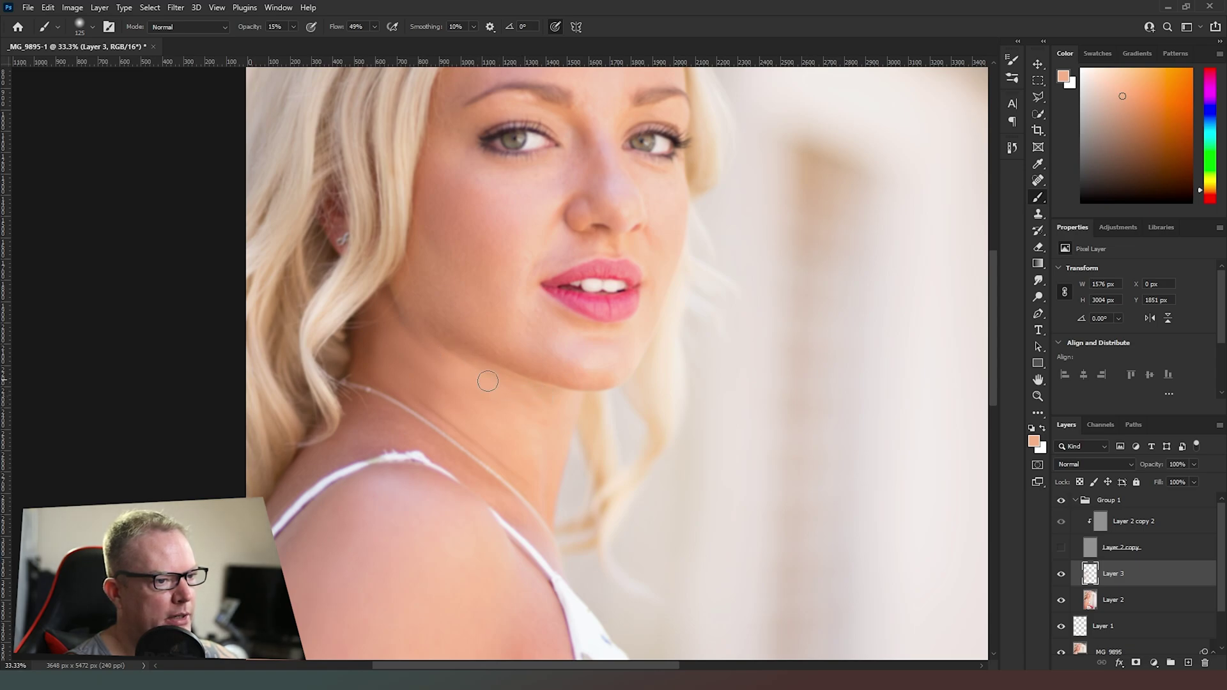
alt+click(455, 370)
alt+click(539, 423)
alt+click(535, 430)
alt+click(523, 392)
alt+click(493, 420)
- Smooth the neck from the back of the jaw down to the necklace using darker and midtone skin samples
alt+click(424, 397)
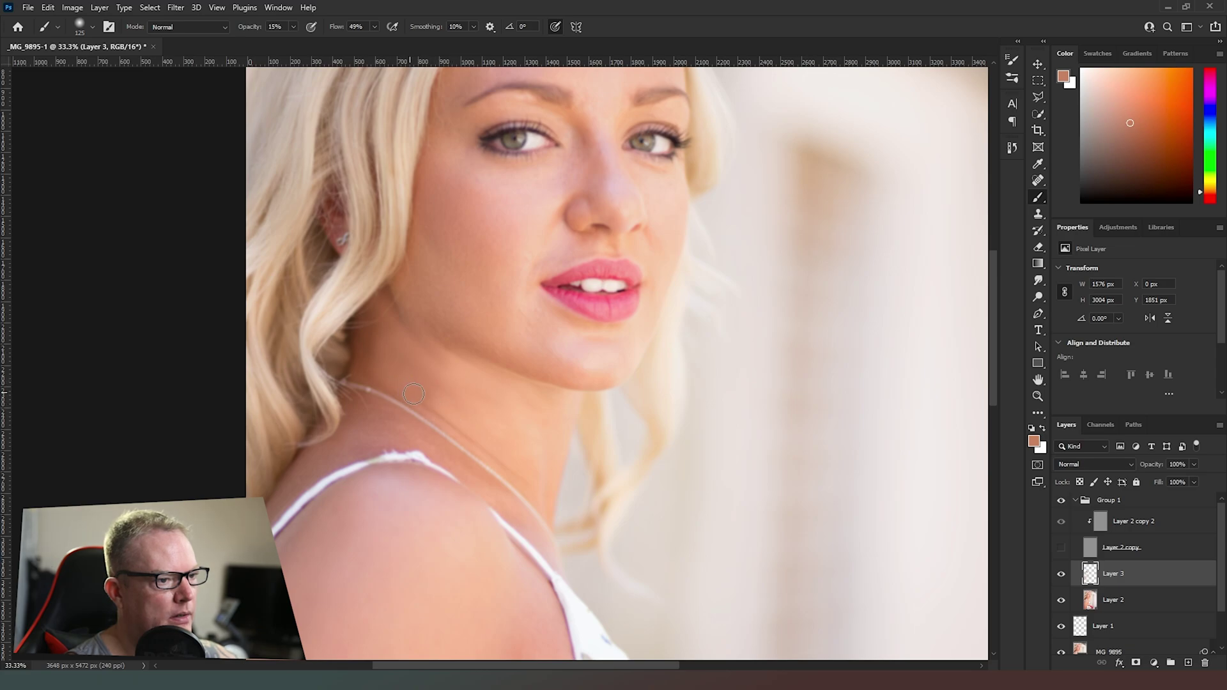
alt+click(394, 311)
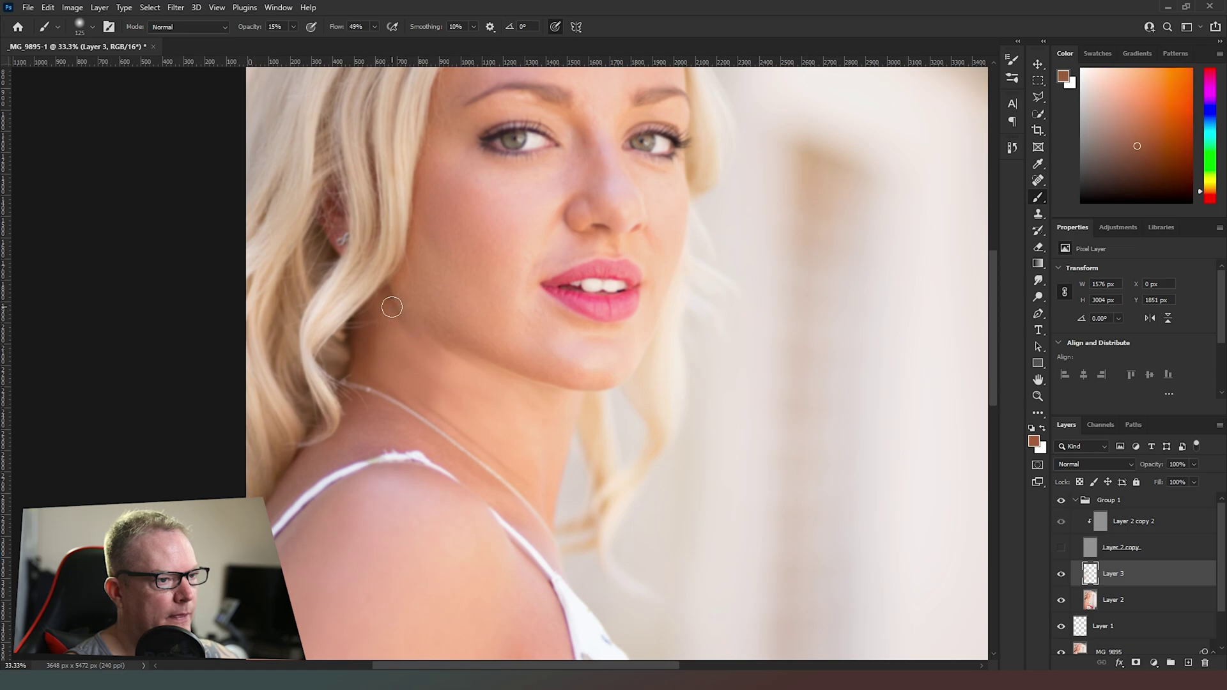
alt+click(385, 358)
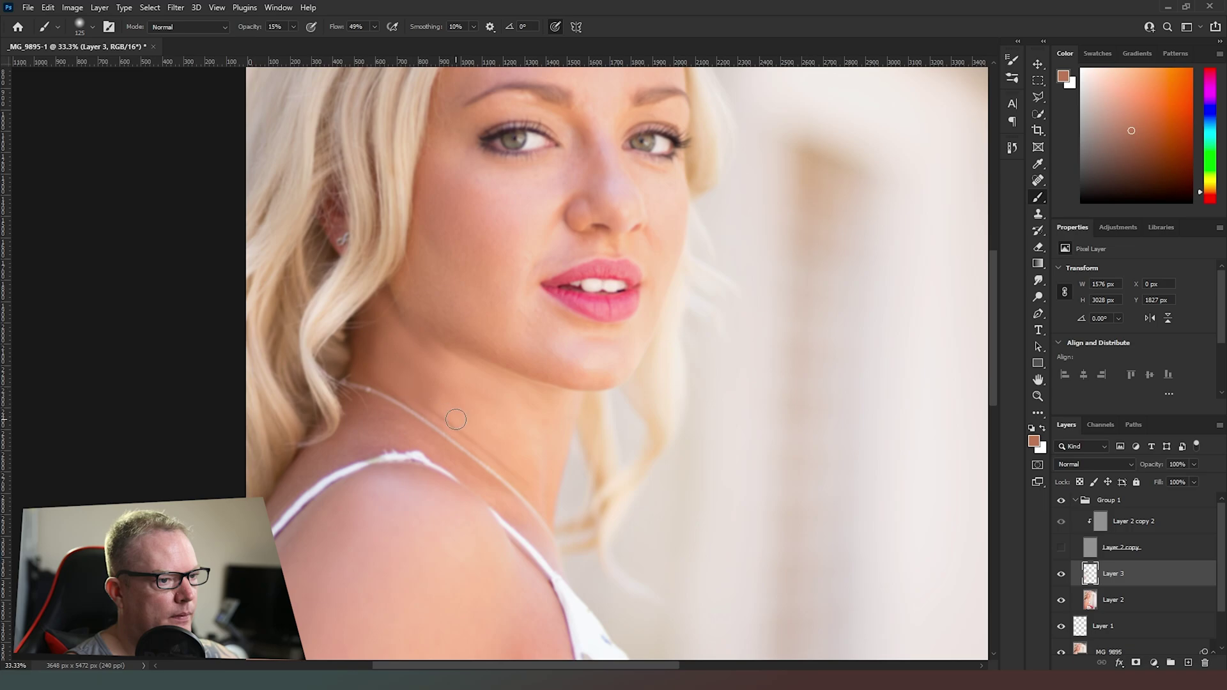
alt+click(429, 399)
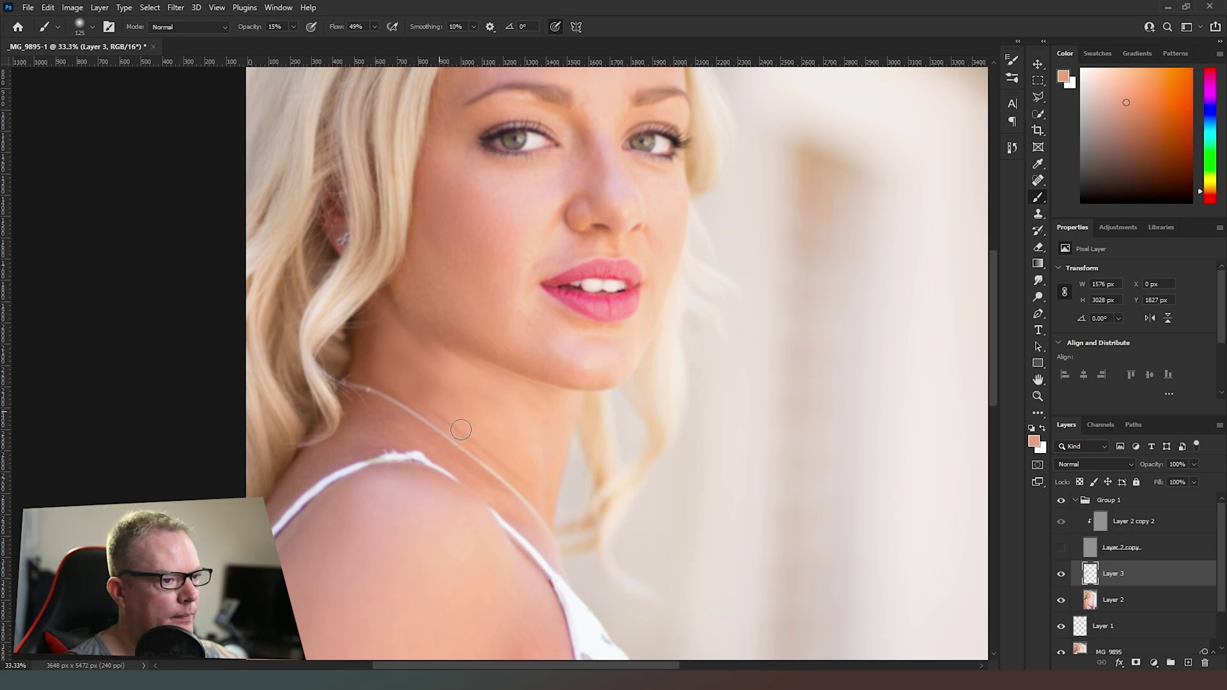
alt+click(410, 369)
alt+click(374, 329)
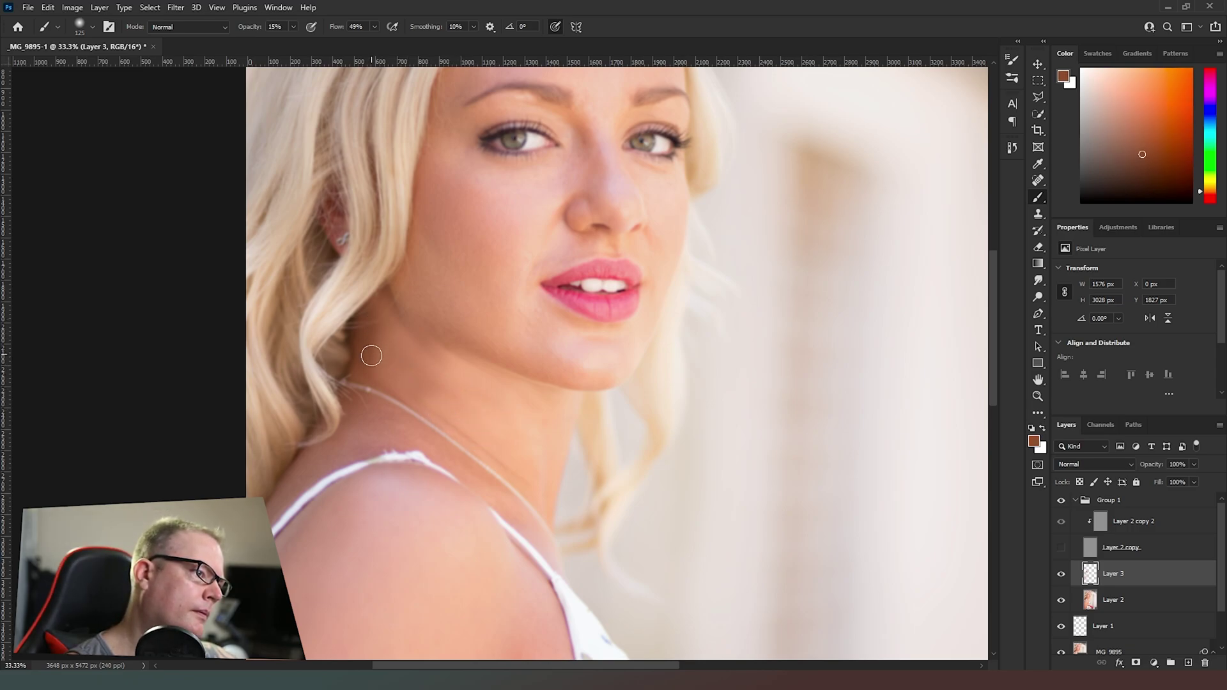
- Soften the dark patch on the neck beside the hair with repeatedly sampled neighbouring skin tones
alt+click(381, 328)
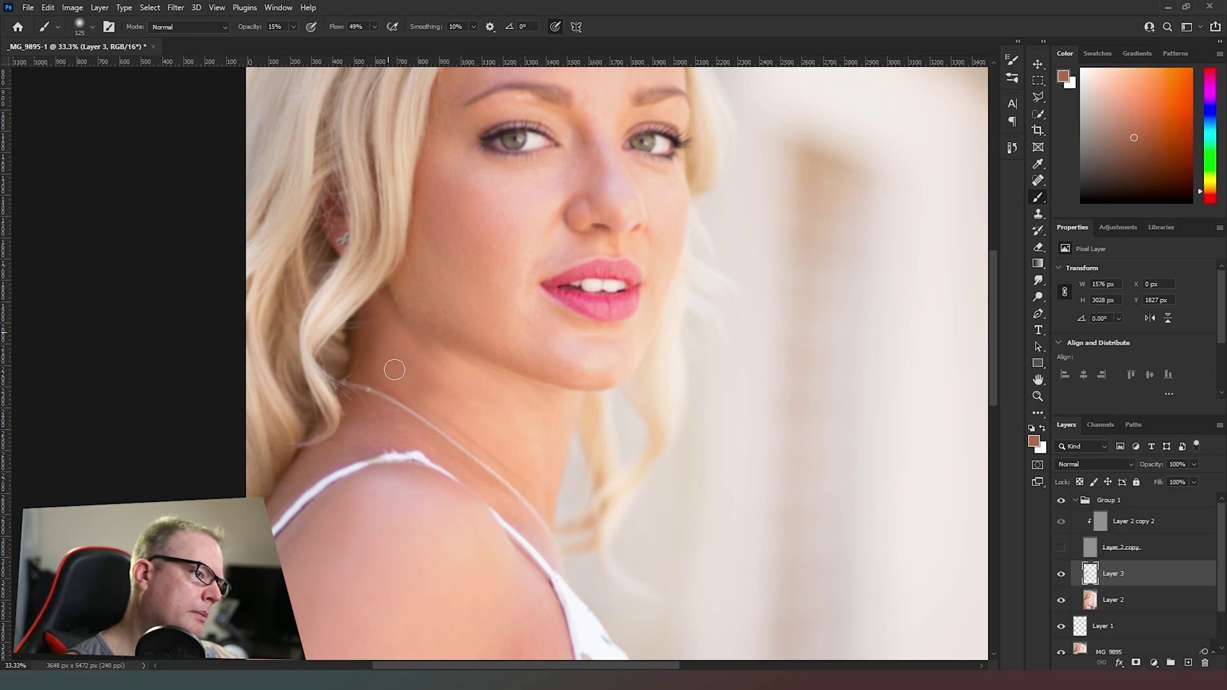
alt+click(429, 376)
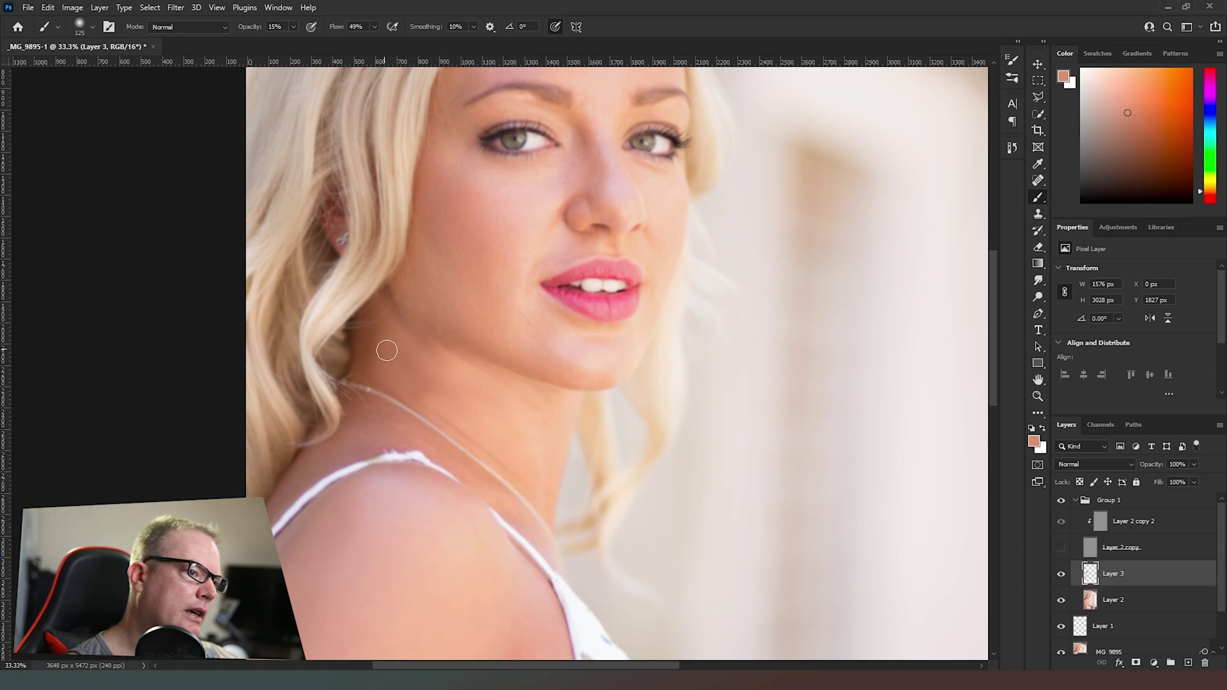
alt+click(412, 352)
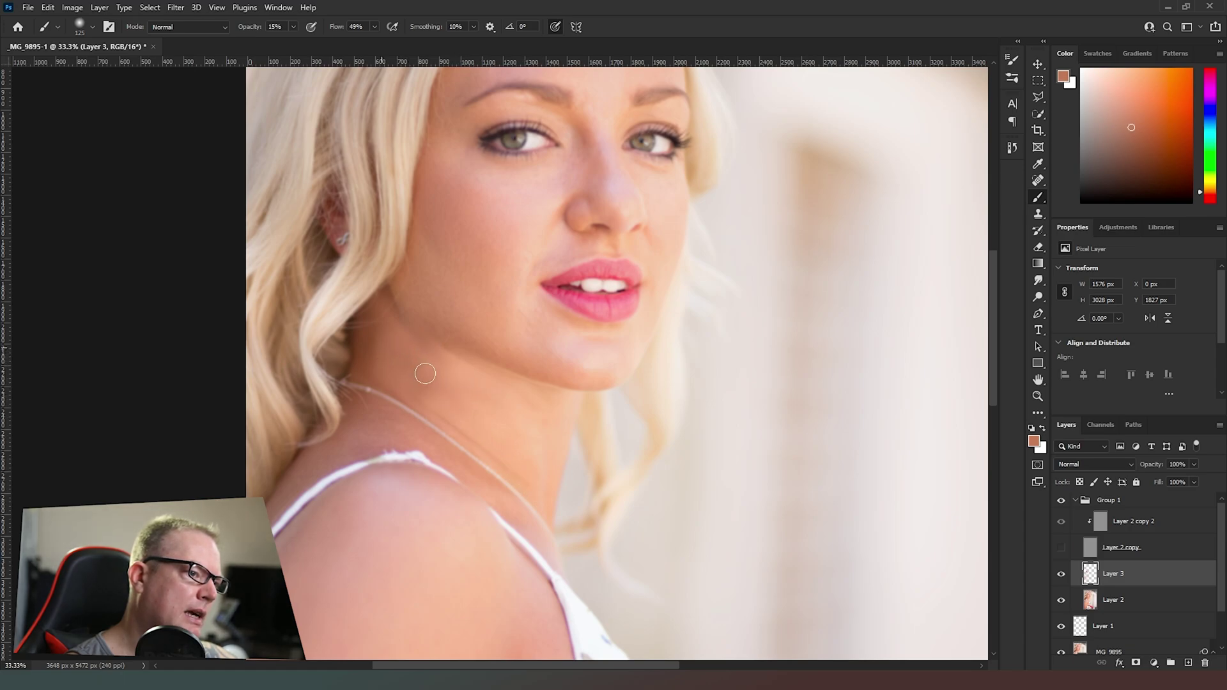
alt+click(406, 350)
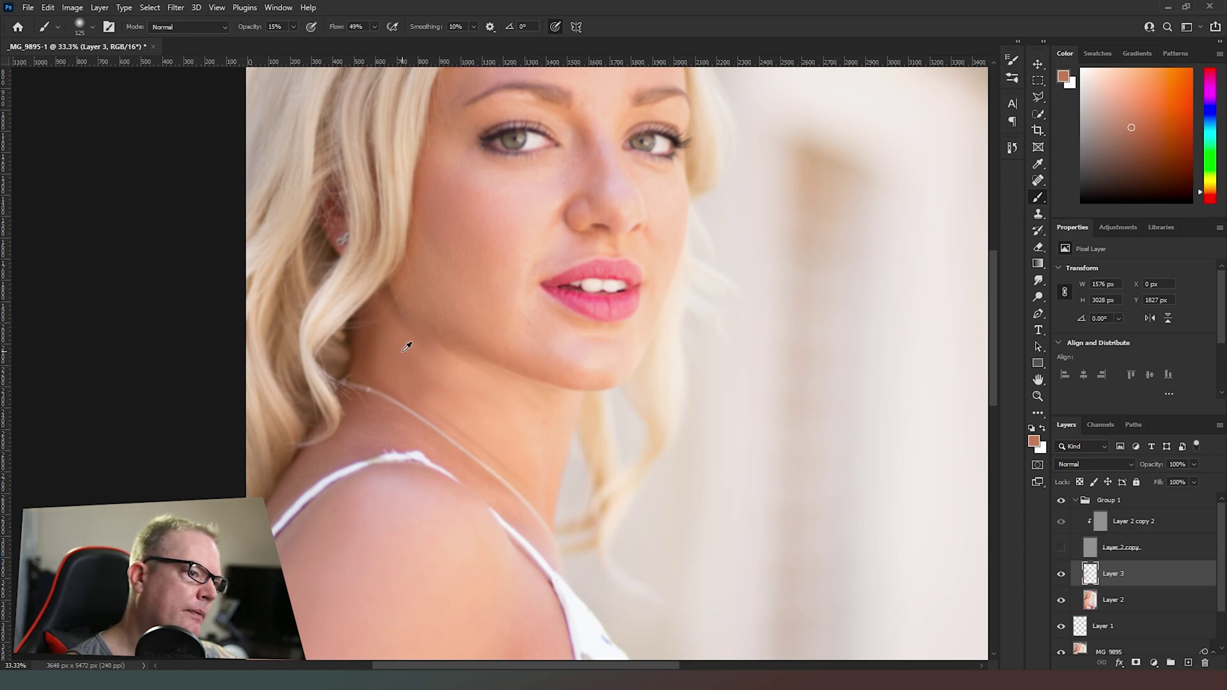
- Smooth the neck skin along the upper edge of the necklace toward the throat with sampled tones
alt+click(449, 401)
mouse_move(463, 426)
mouse_down()
mouse_move(444, 411)
mouse_move(485, 452)
mouse_move(457, 427)
mouse_move(529, 470)
mouse_move(472, 425)
mouse_move(507, 460)
mouse_up()
alt+click(461, 416)
alt+click(456, 421)
mouse_move(456, 423)
mouse_down()
mouse_move(515, 468)
mouse_move(461, 413)
mouse_move(507, 459)
mouse_move(445, 414)
mouse_move(492, 443)
mouse_up()
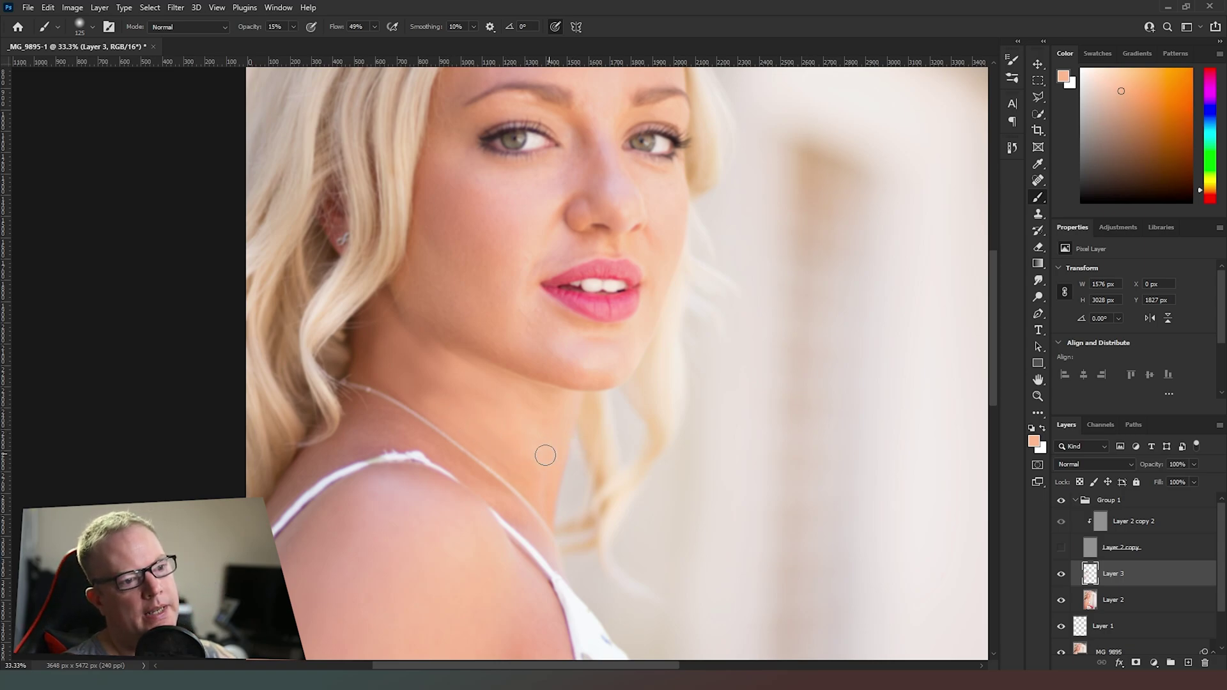
alt+click(533, 475)
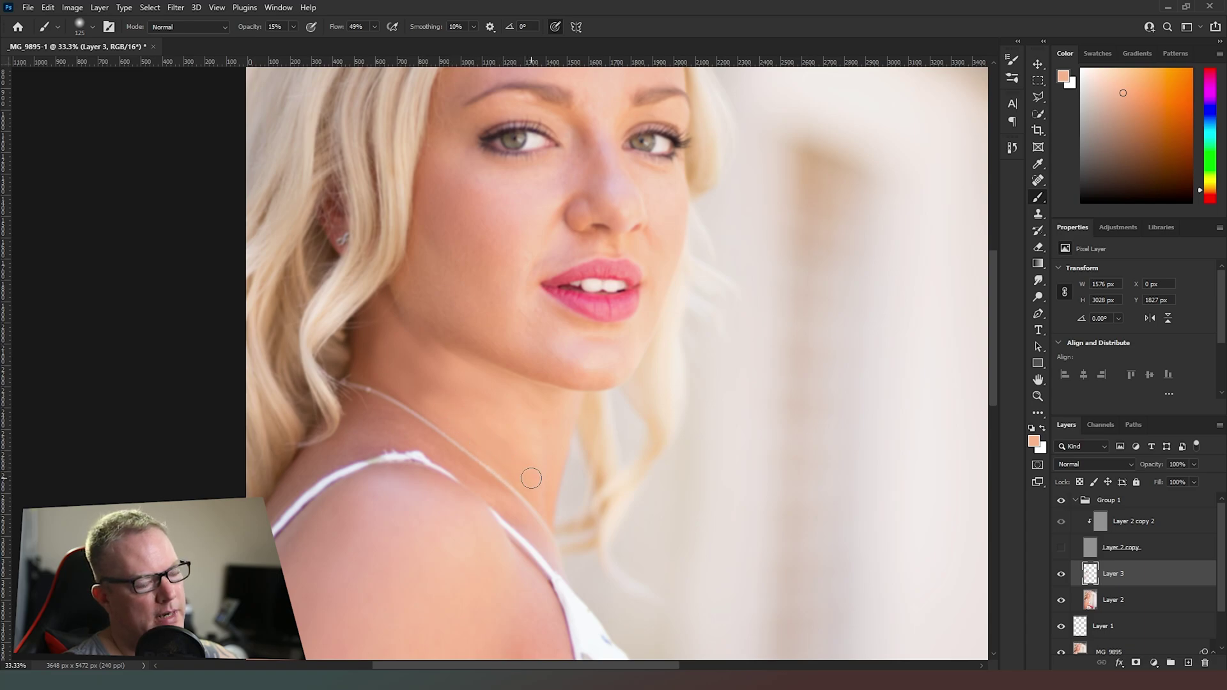
- Enlarge the brush to 250 px and blend the broad tonal transitions across the middle of the neck
alt+click(454, 369)
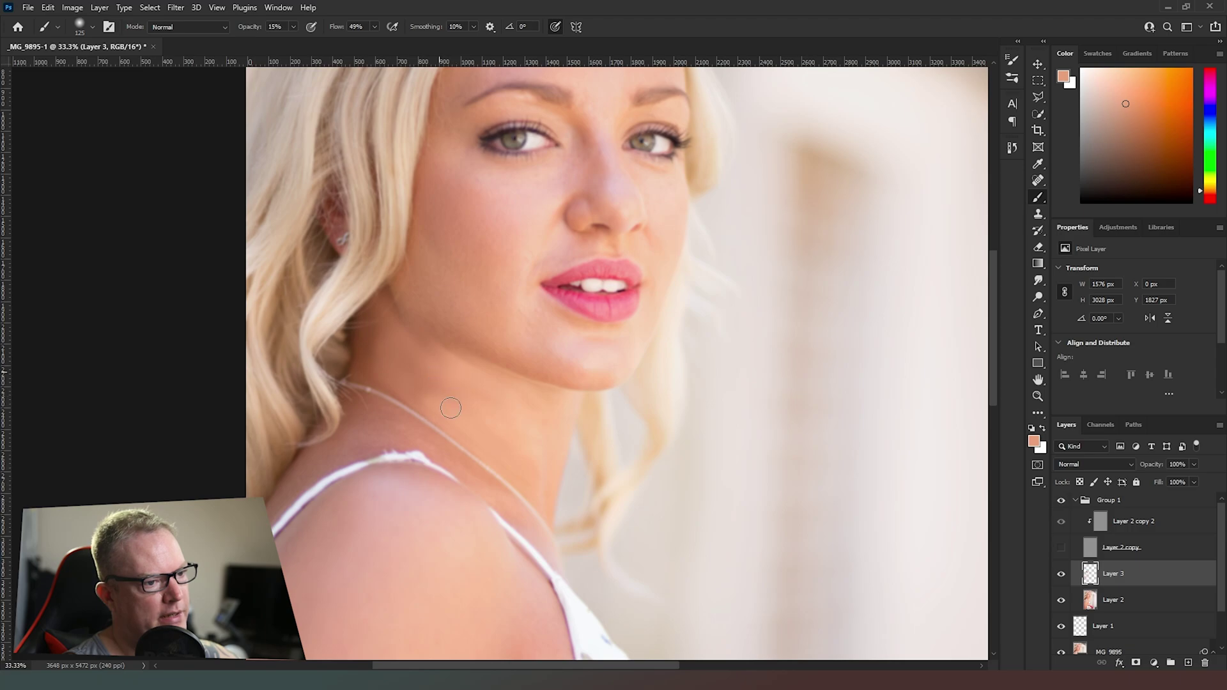
key(bracketright)
key(bracketright)
key(bracketright)
key(bracketright)
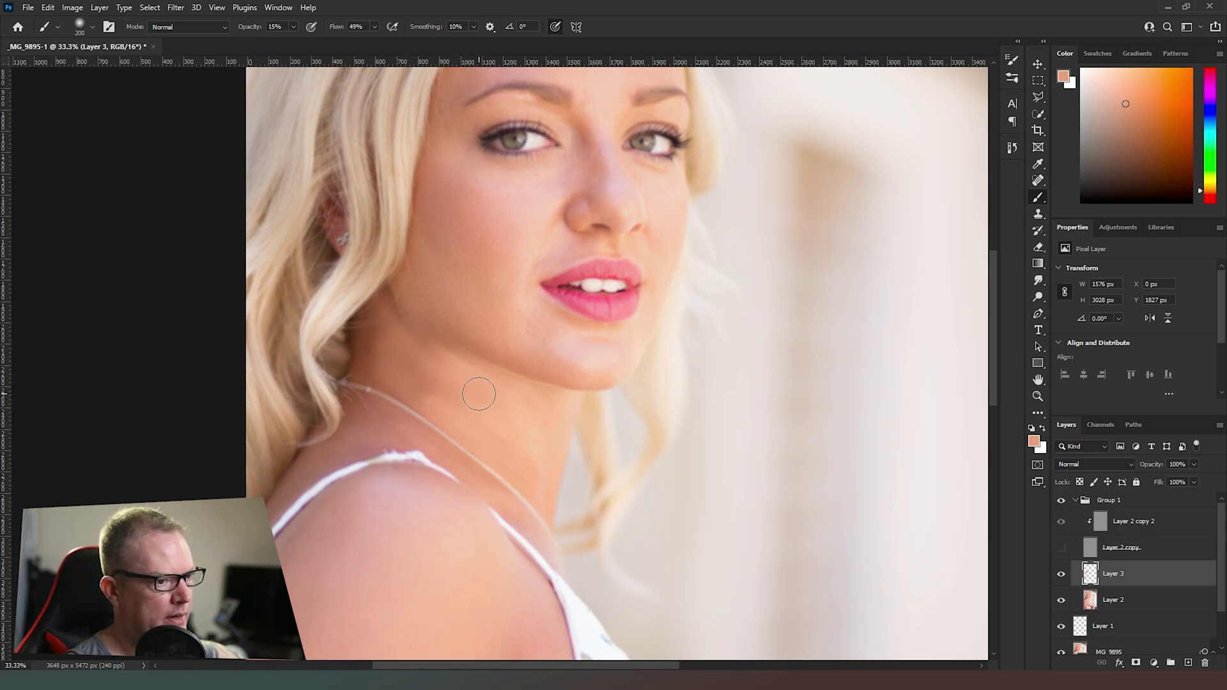
alt+click(454, 391)
mouse_move(455, 391)
mouse_down()
mouse_move(487, 406)
mouse_move(501, 430)
mouse_move(471, 403)
mouse_up()
alt+click(430, 377)
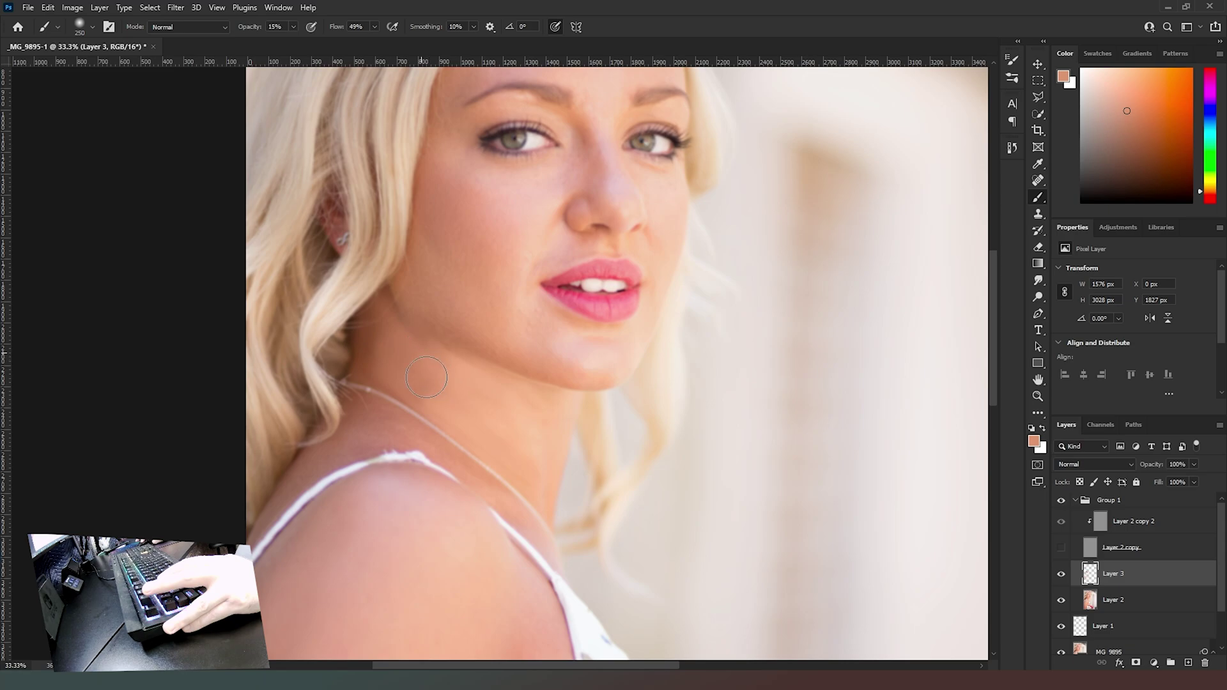
alt+click(471, 405)
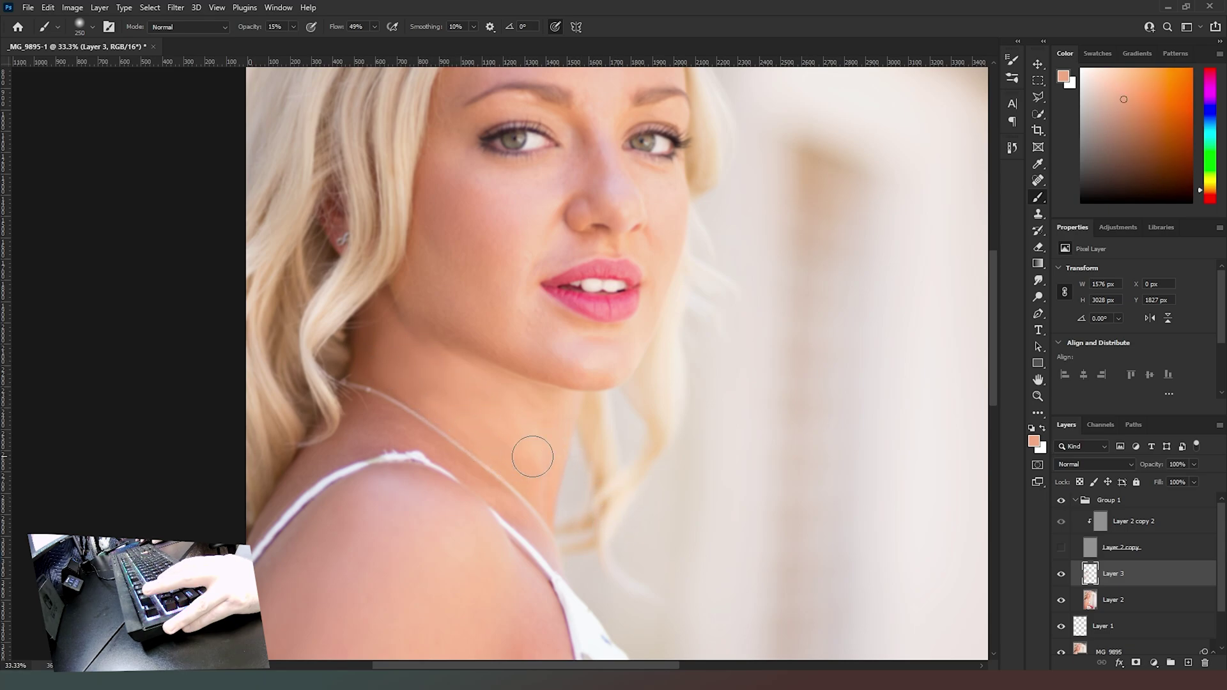
- Blend the upper neck shadow below the ear with sampled tones, and reduce the brush to 125 px
alt+click(419, 372)
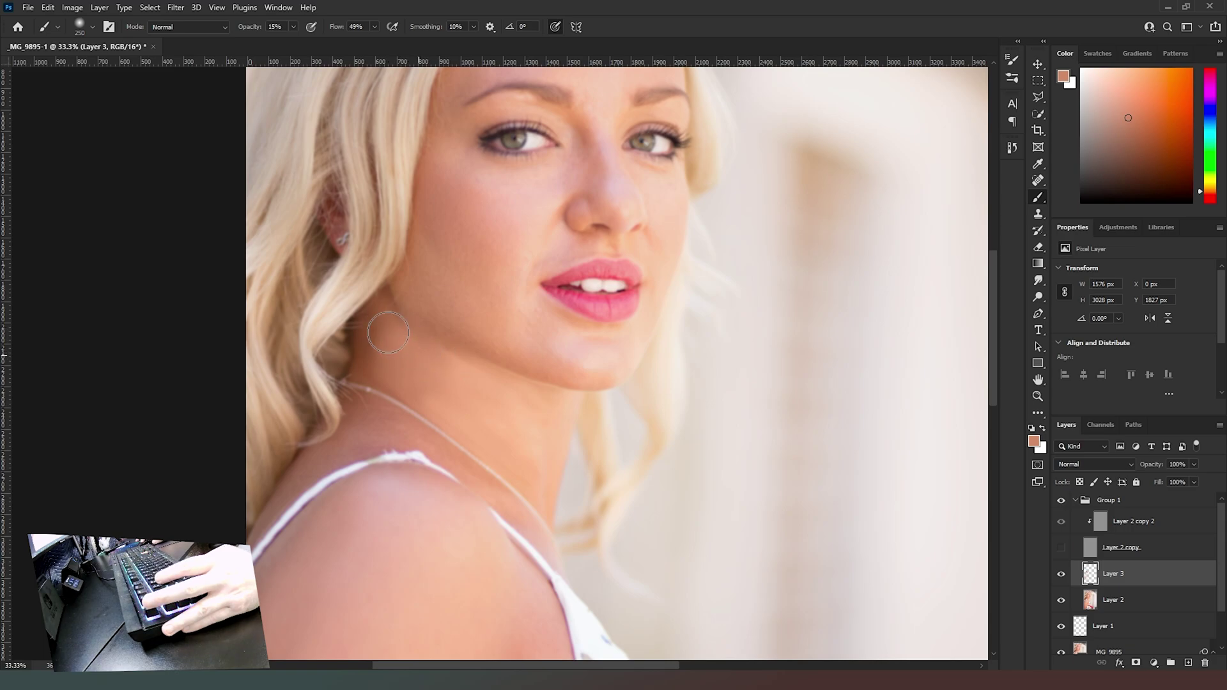
alt+click(394, 337)
drag(391, 329, 415, 342)
key(bracketleft)
key(bracketleft)
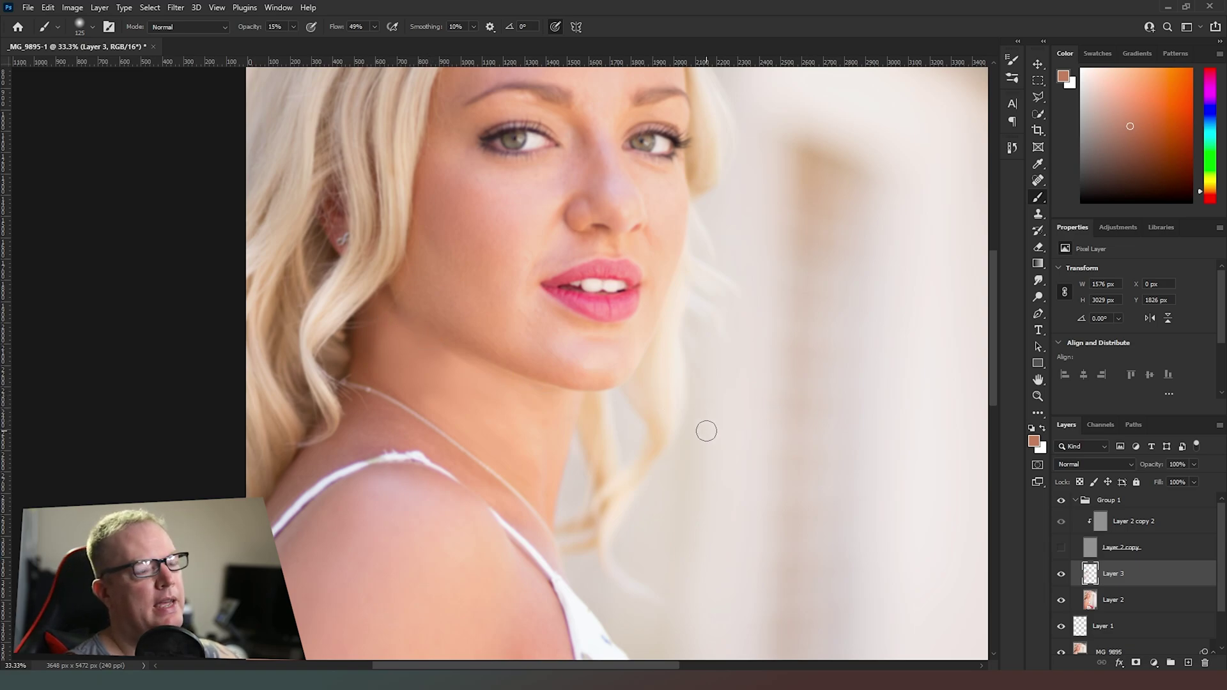
- With the whole portrait in view, soften the transition between the back of the jaw and the neck using sampled tones
key(ctrl+minus)
key(ctrl+minus)
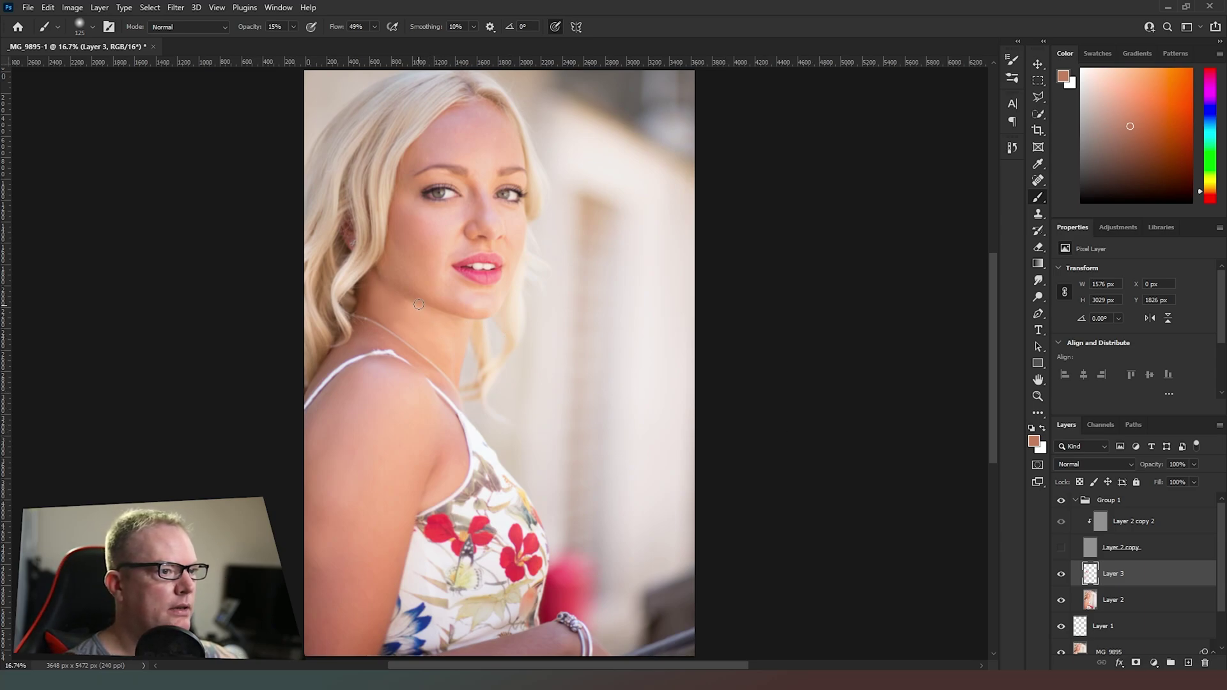
alt+click(393, 302)
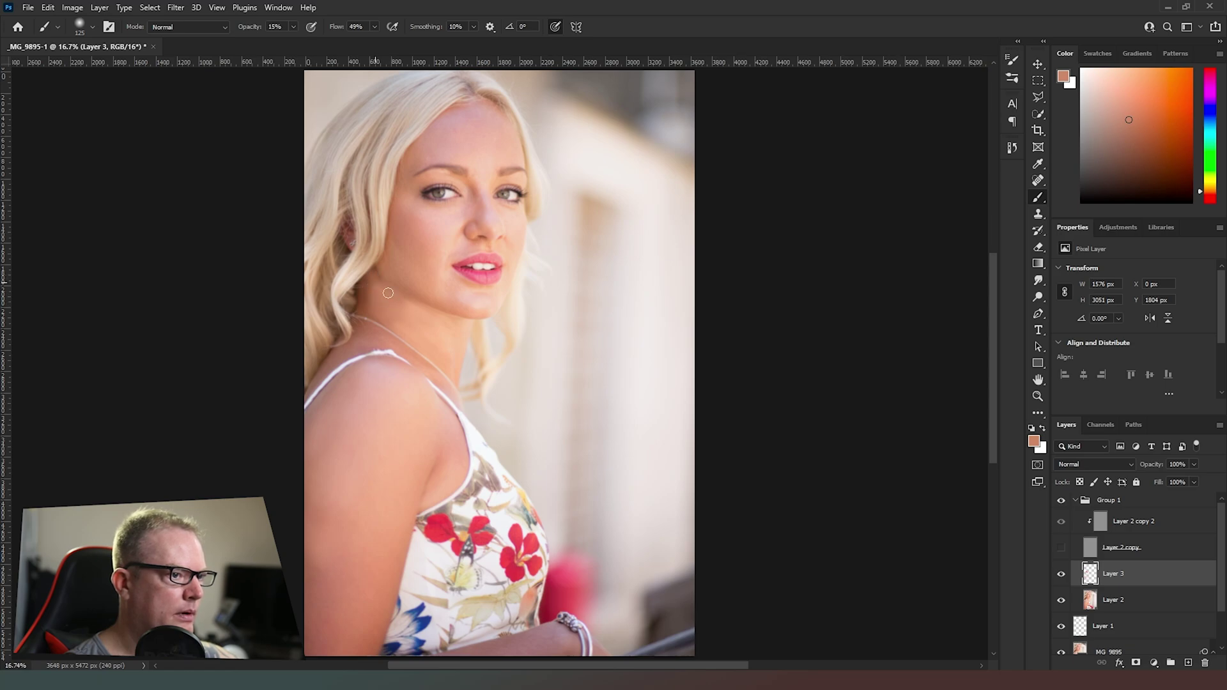
alt+click(407, 288)
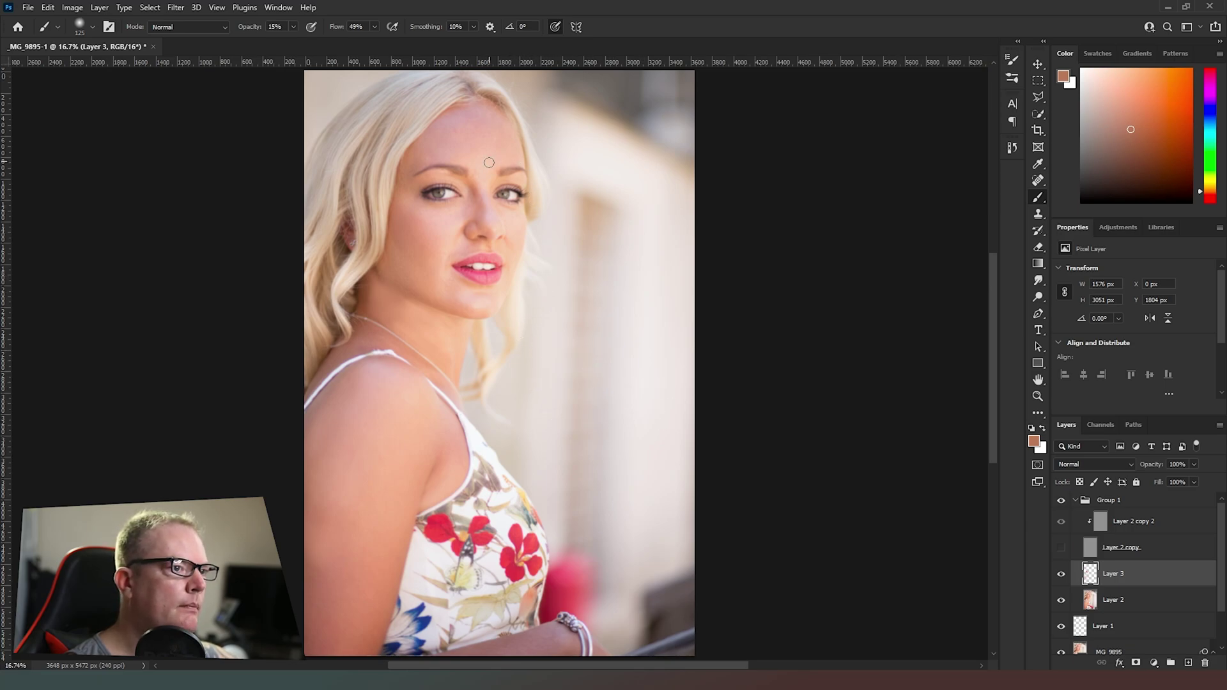
- Blend the skin below the mouth corner toward the chin with skin tones sampled beside the lips
key(ctrl+plus)
key(ctrl+plus)
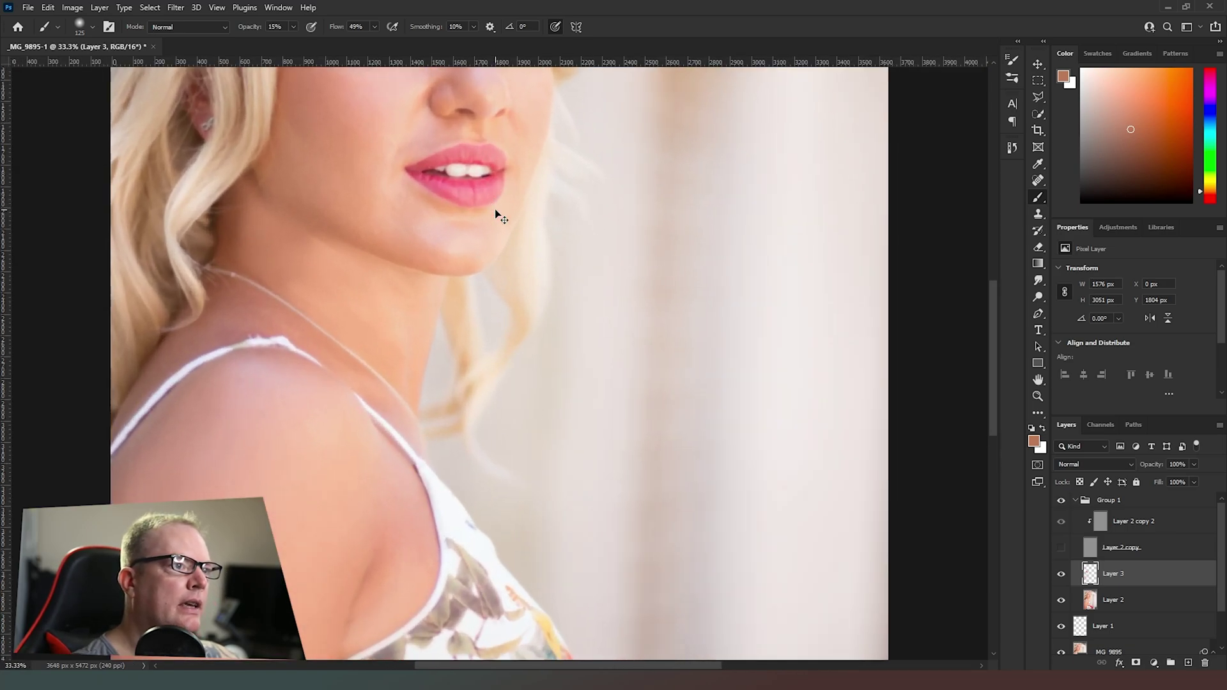
key(ctrl+plus)
mouse_move(529, 208)
mouse_down()
mouse_move(574, 422)
mouse_move(614, 447)
mouse_move(622, 439)
mouse_up()
alt+click(423, 272)
mouse_move(424, 328)
mouse_down()
mouse_move(451, 288)
mouse_move(422, 335)
mouse_move(427, 303)
mouse_move(411, 288)
mouse_move(406, 304)
mouse_move(424, 349)
mouse_move(474, 357)
mouse_up()
alt+click(430, 283)
alt+click(462, 303)
- Smooth the lower cheek between the mouth corner and the jawline with resampled skin tones
alt+click(411, 265)
mouse_move(401, 276)
mouse_down()
mouse_move(408, 342)
mouse_move(437, 308)
mouse_move(378, 352)
mouse_move(438, 329)
mouse_up()
alt+click(435, 304)
alt+click(376, 365)
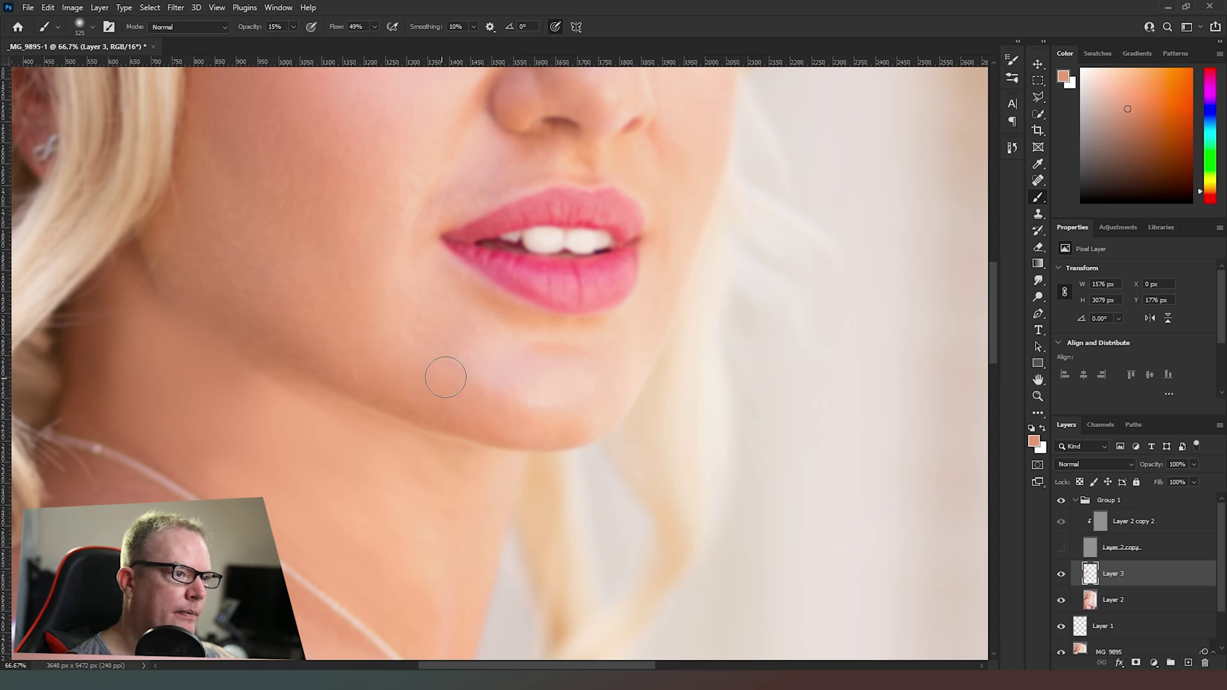
alt+click(411, 276)
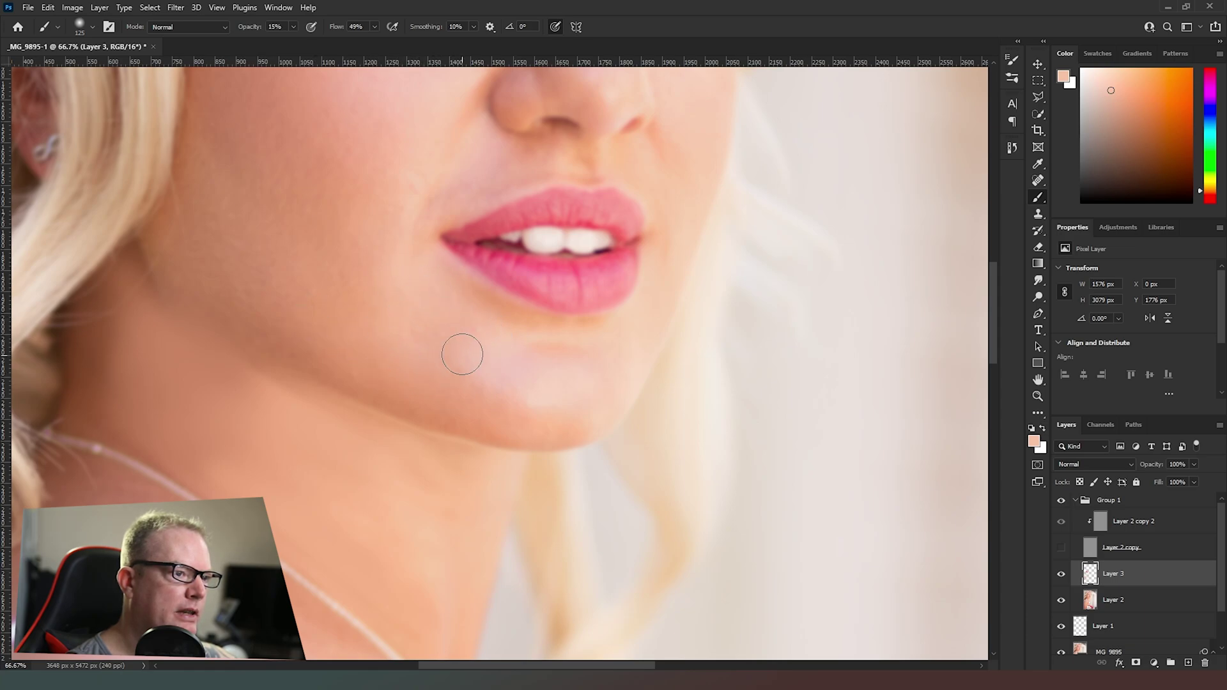
alt+click(403, 290)
- Soften the smile fold between the nostril and the mouth corner by painting with sampled cheek tones
scroll(425, 255, up, 3)
alt+click(435, 277)
mouse_move(407, 320)
mouse_down()
mouse_move(418, 284)
mouse_move(396, 354)
mouse_up()
drag(414, 290, 380, 371)
mouse_move(410, 307)
mouse_down()
mouse_move(437, 304)
mouse_move(381, 392)
mouse_move(362, 338)
mouse_move(349, 353)
mouse_move(370, 417)
mouse_move(367, 295)
mouse_move(402, 275)
mouse_move(498, 268)
mouse_move(479, 263)
mouse_move(495, 262)
mouse_move(489, 286)
mouse_move(548, 273)
mouse_move(466, 290)
mouse_move(473, 305)
mouse_move(449, 319)
mouse_move(504, 284)
mouse_move(455, 297)
mouse_move(523, 281)
mouse_move(443, 313)
mouse_move(456, 313)
mouse_move(454, 277)
mouse_move(492, 276)
mouse_move(424, 331)
mouse_move(454, 323)
mouse_up()
alt+click(479, 277)
alt+click(472, 257)
- Reduce the brush to 80 px and blend the shadow running from the inner brow down the side of the nose
key(bracketleft)
key(bracketleft)
key(bracketleft)
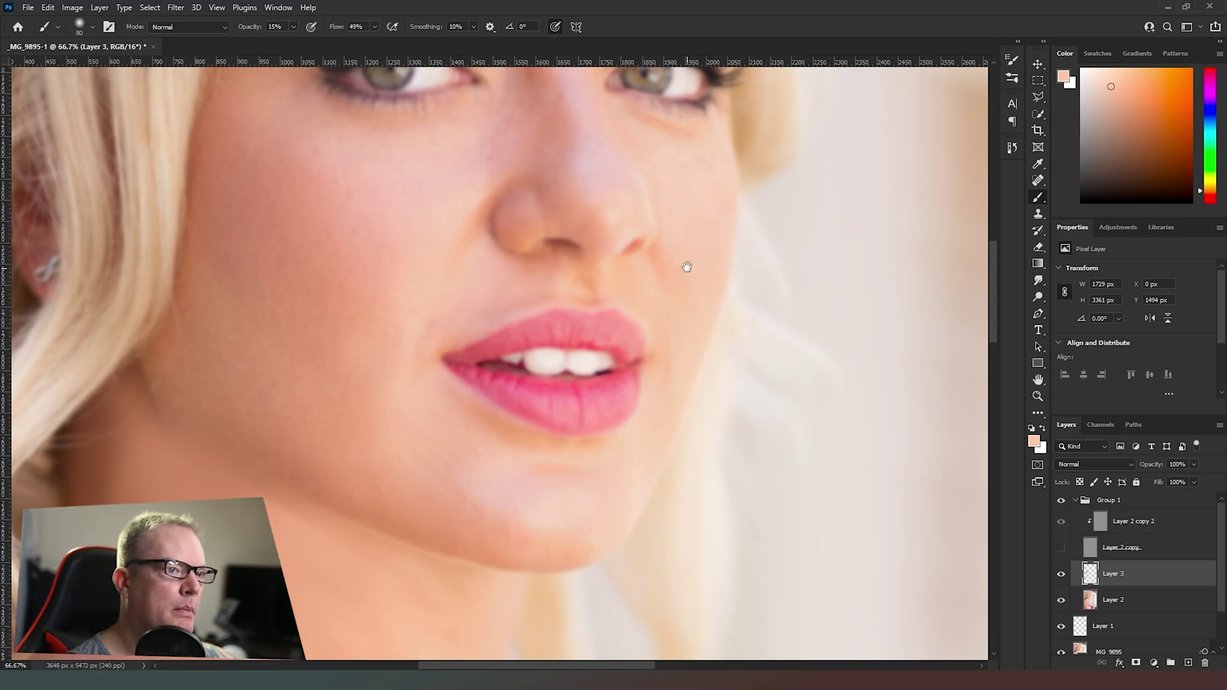
drag(683, 232, 637, 356)
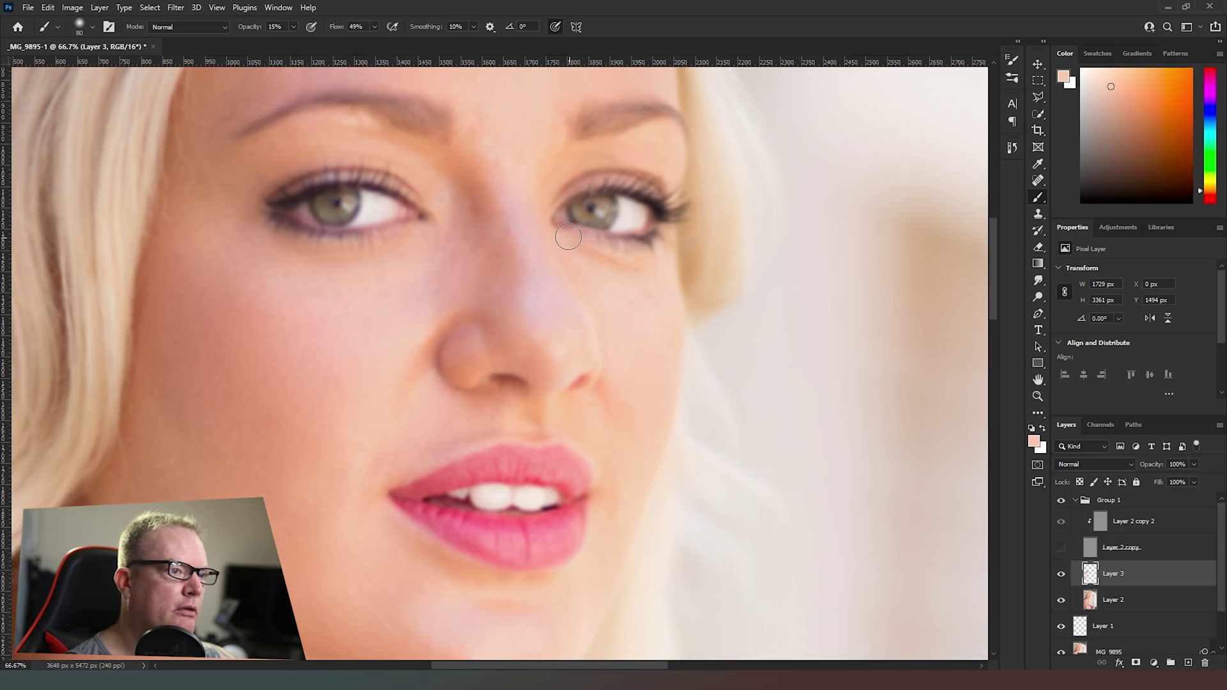
alt+click(524, 186)
drag(499, 156, 506, 179)
mouse_move(484, 139)
mouse_down()
mouse_move(480, 129)
mouse_move(529, 151)
mouse_move(504, 184)
mouse_move(520, 217)
mouse_move(501, 236)
mouse_move(496, 276)
mouse_up()
- Even out the skin along the bridge of the nose between the eyes with tones sampled there
alt+click(496, 209)
alt+click(507, 205)
mouse_move(515, 227)
mouse_down()
mouse_move(511, 254)
mouse_move(518, 226)
mouse_up()
drag(507, 225, 516, 272)
alt+click(508, 246)
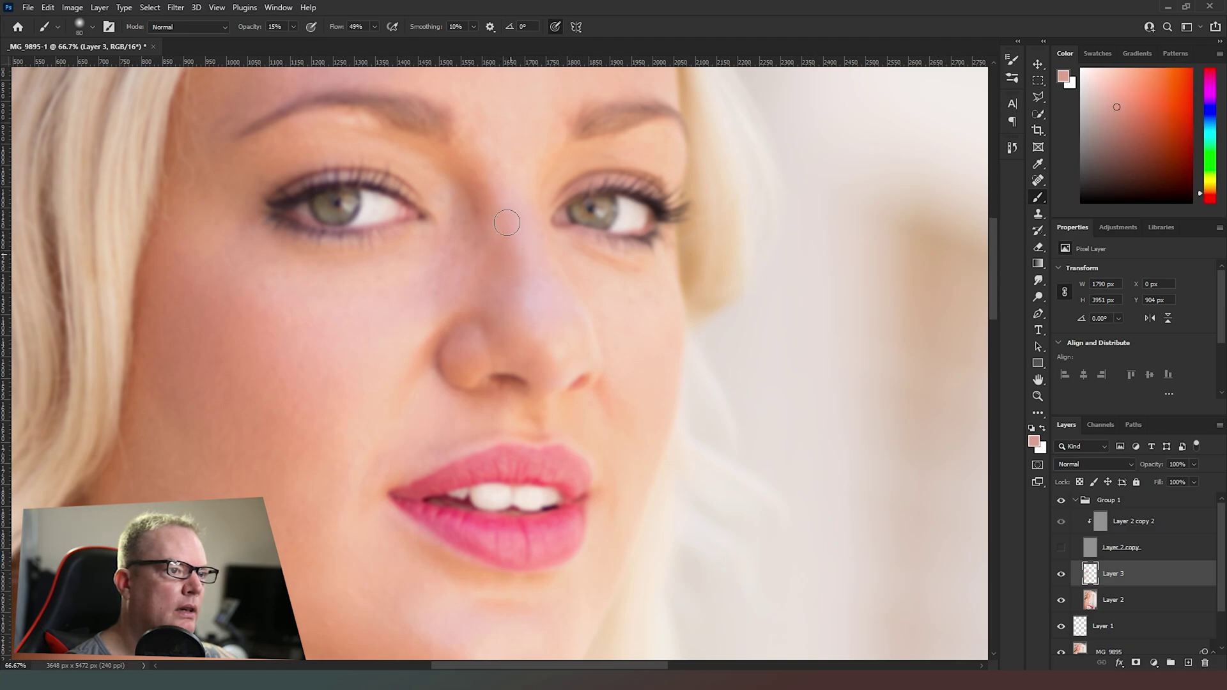
- Blend the shadowed side of the nose and the skin under both eyes with tones sampled close by
alt+click(463, 202)
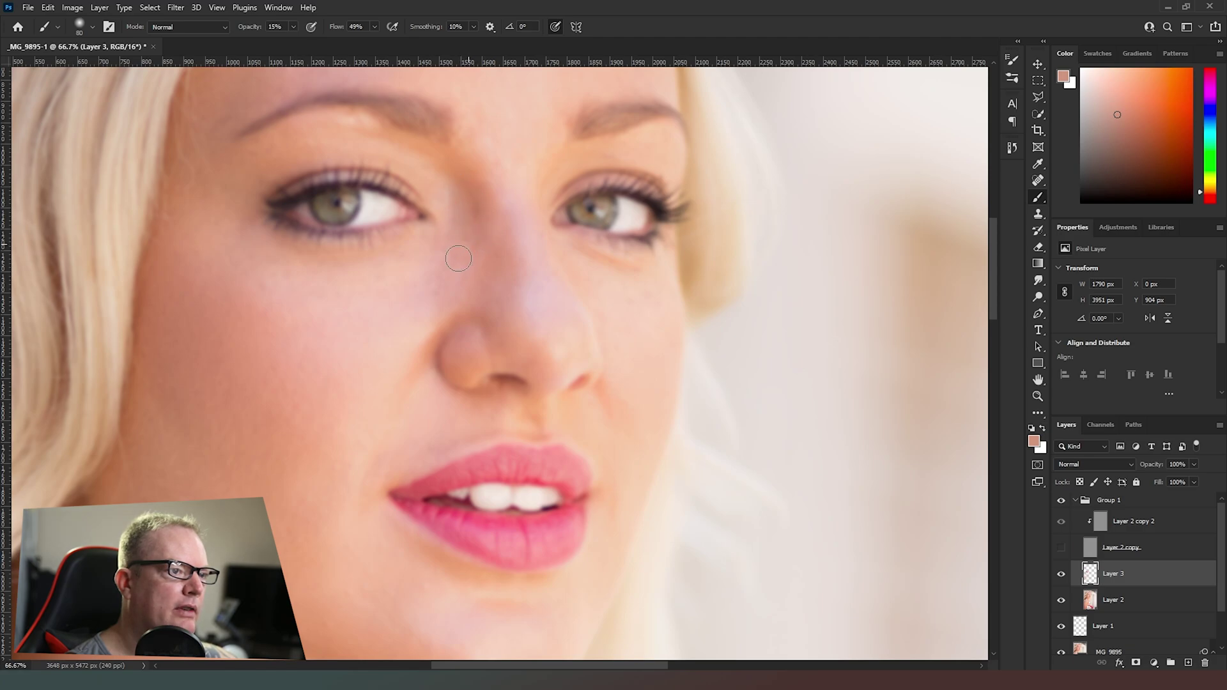
alt+click(419, 239)
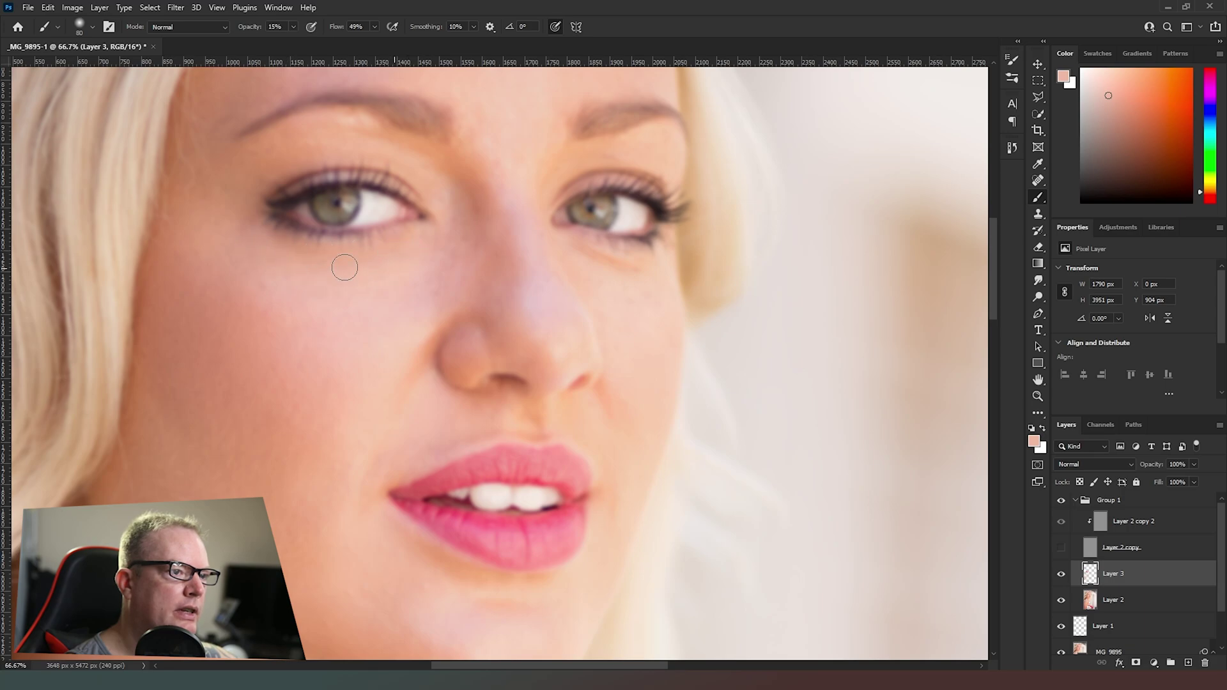
alt+click(603, 274)
mouse_move(650, 271)
mouse_down()
mouse_move(582, 251)
mouse_move(655, 272)
mouse_move(598, 261)
mouse_move(606, 273)
mouse_move(637, 278)
mouse_move(586, 260)
mouse_move(654, 276)
mouse_up()
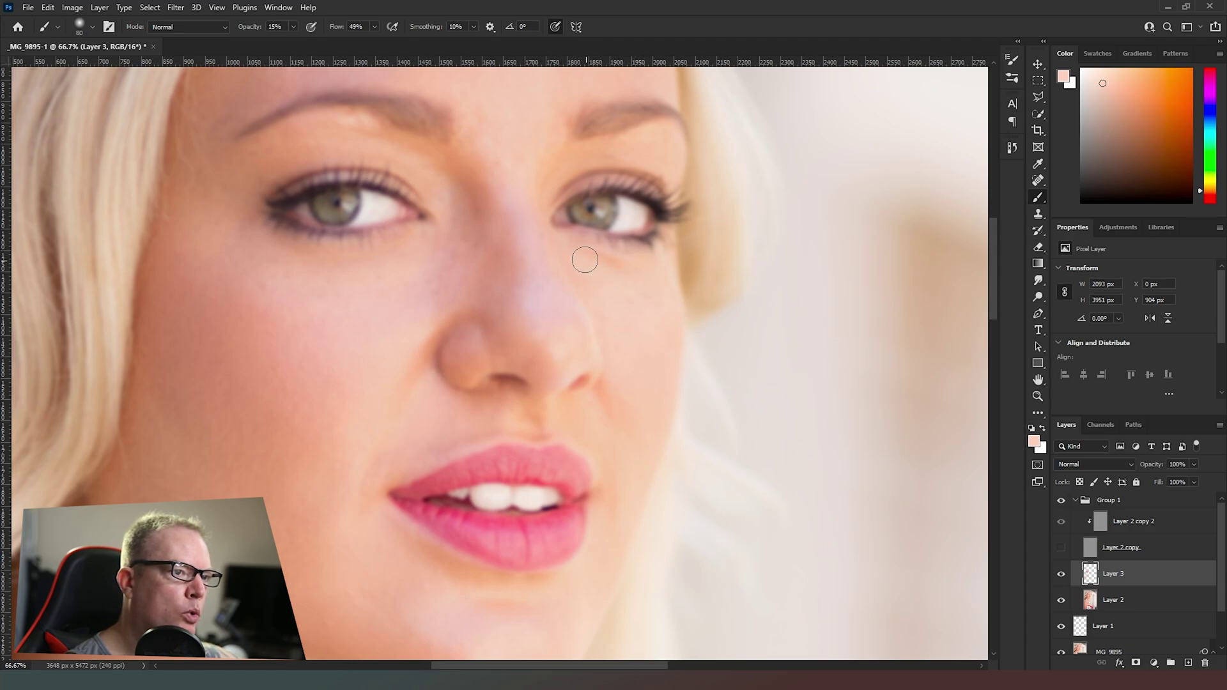
alt+click(641, 279)
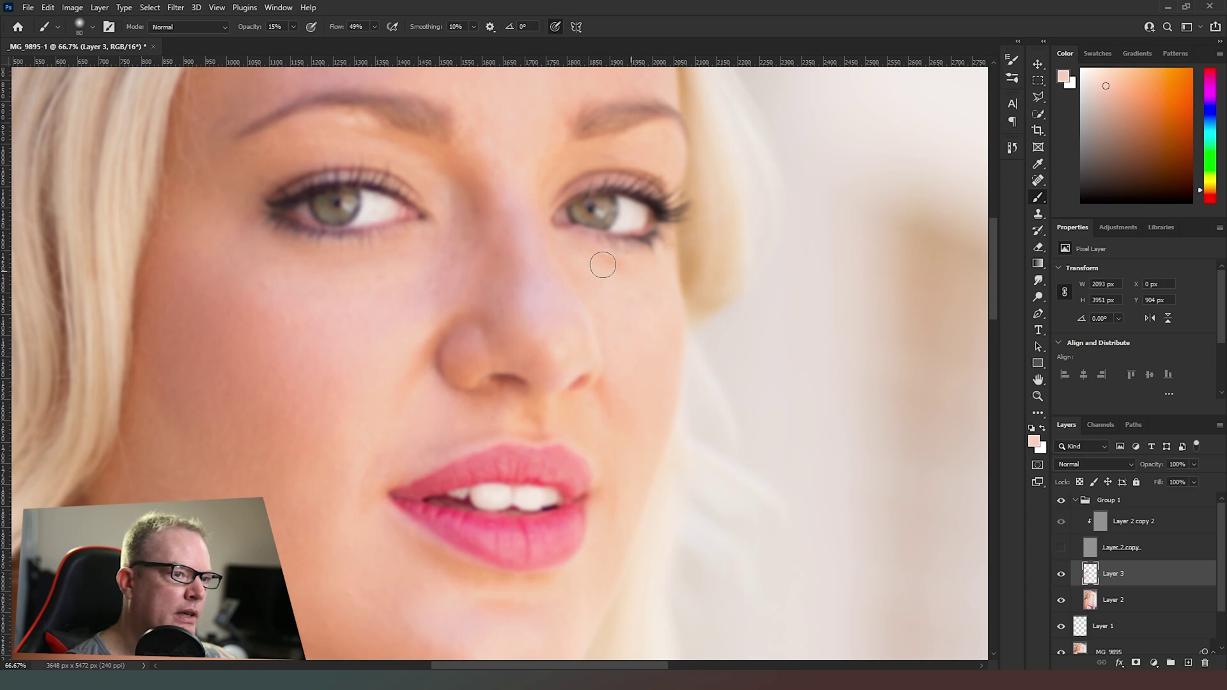
alt+click(613, 276)
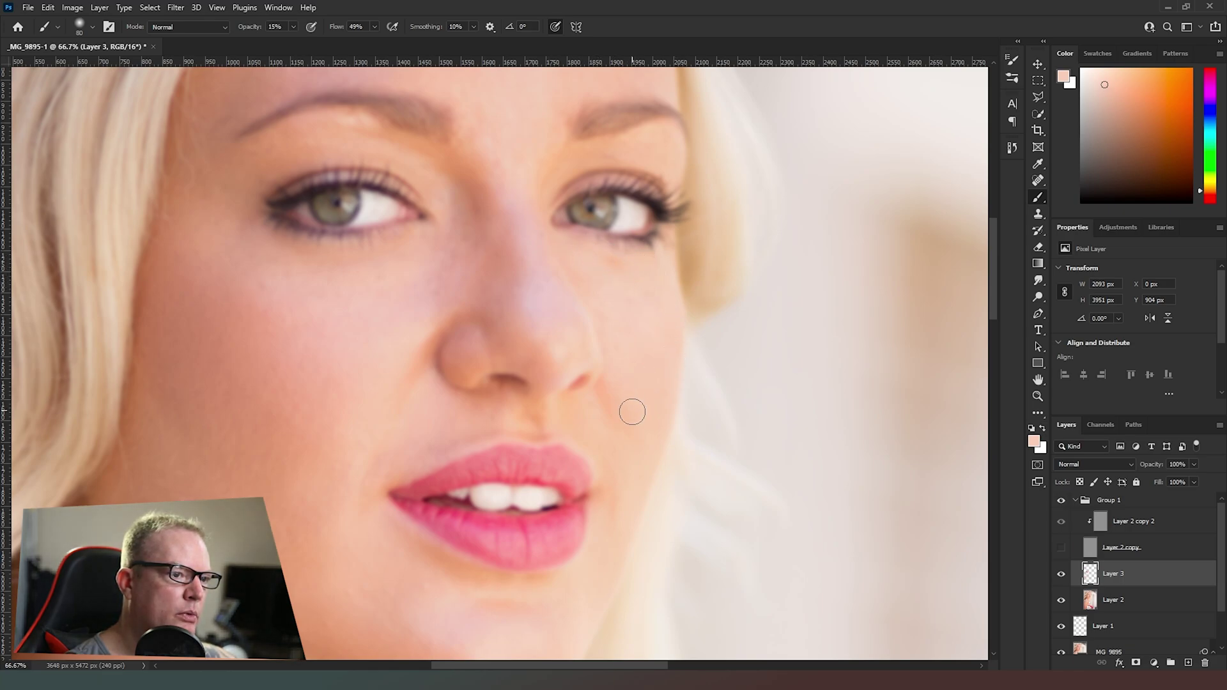
- Even out the narrow far cheek beside the nostril and mouth corner with resampled skin tones
drag(630, 337, 630, 259)
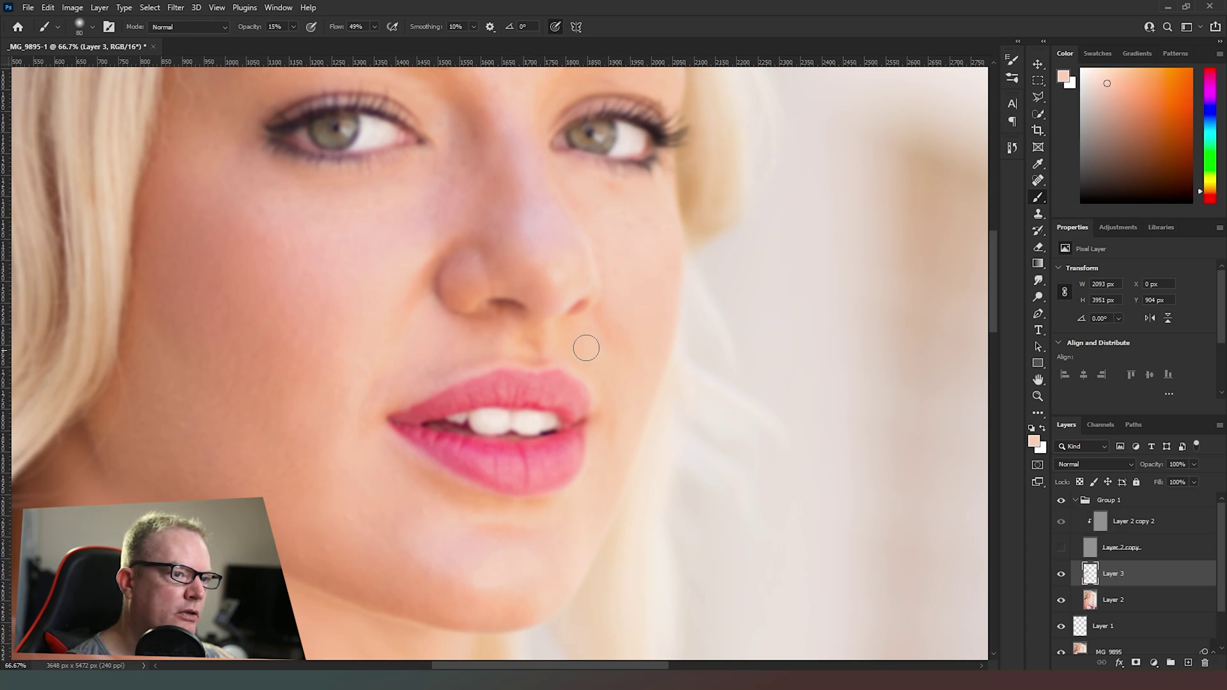
alt+click(630, 378)
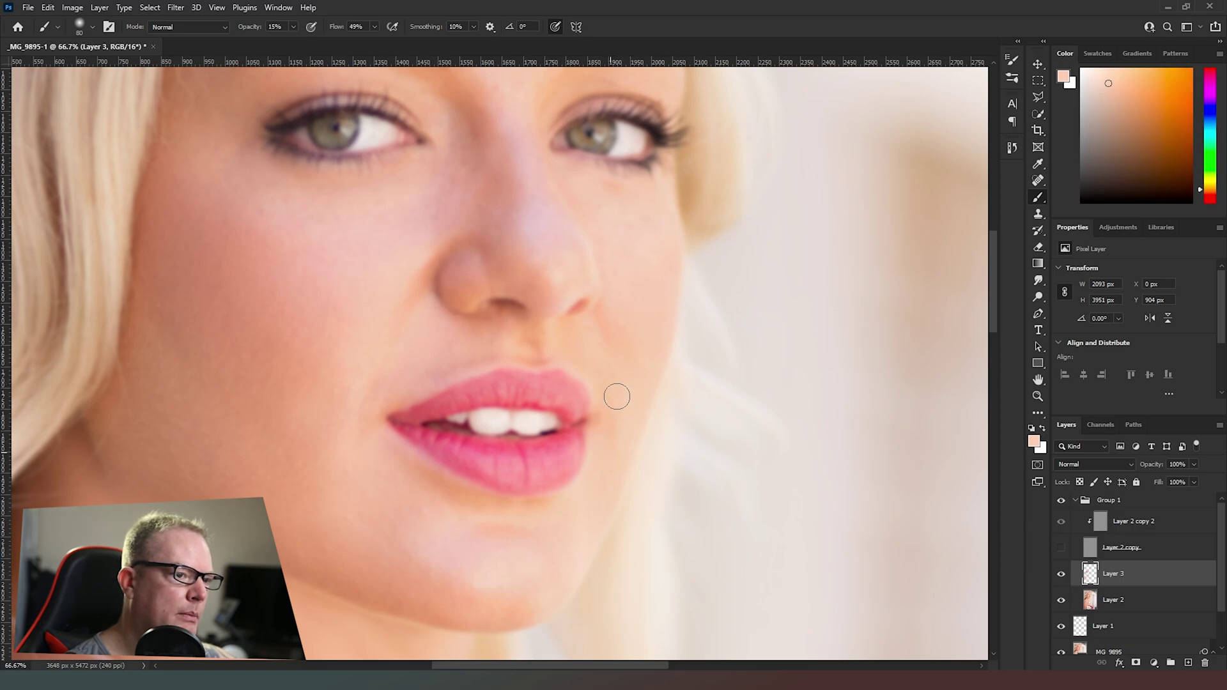
alt+click(629, 319)
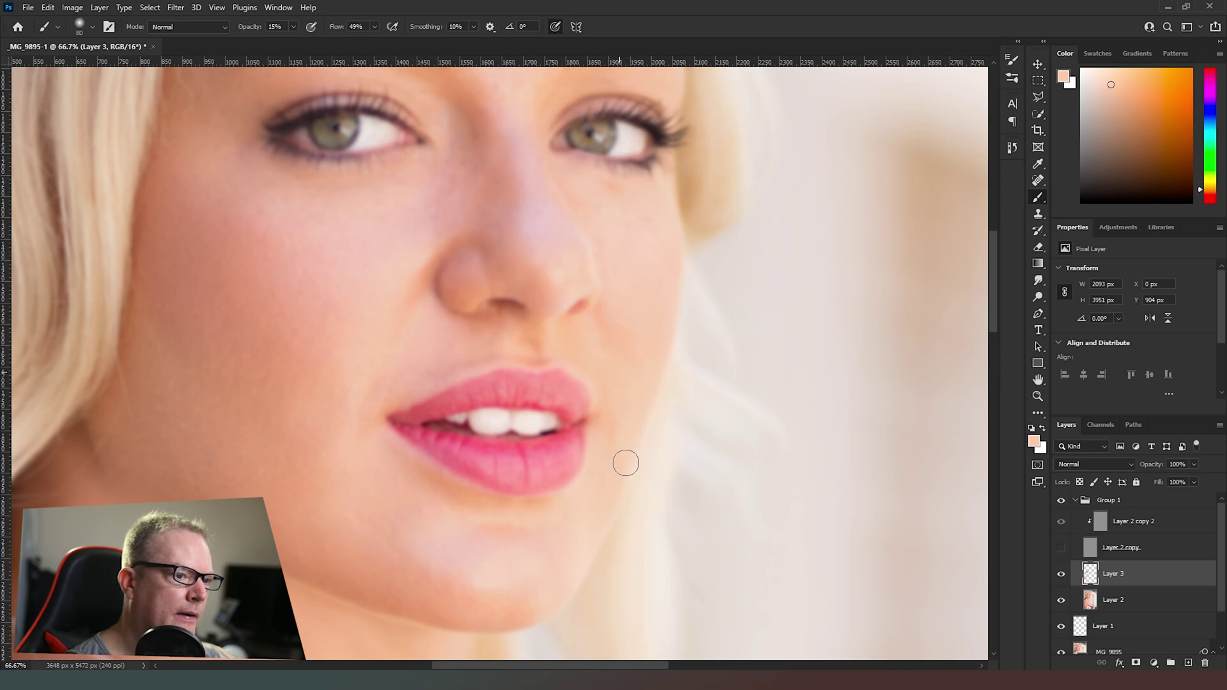
- Enlarge the brush to 175 px and smooth the upper forehead below the hair parting with sampled forehead tones
drag(548, 274, 568, 504)
drag(519, 356, 547, 432)
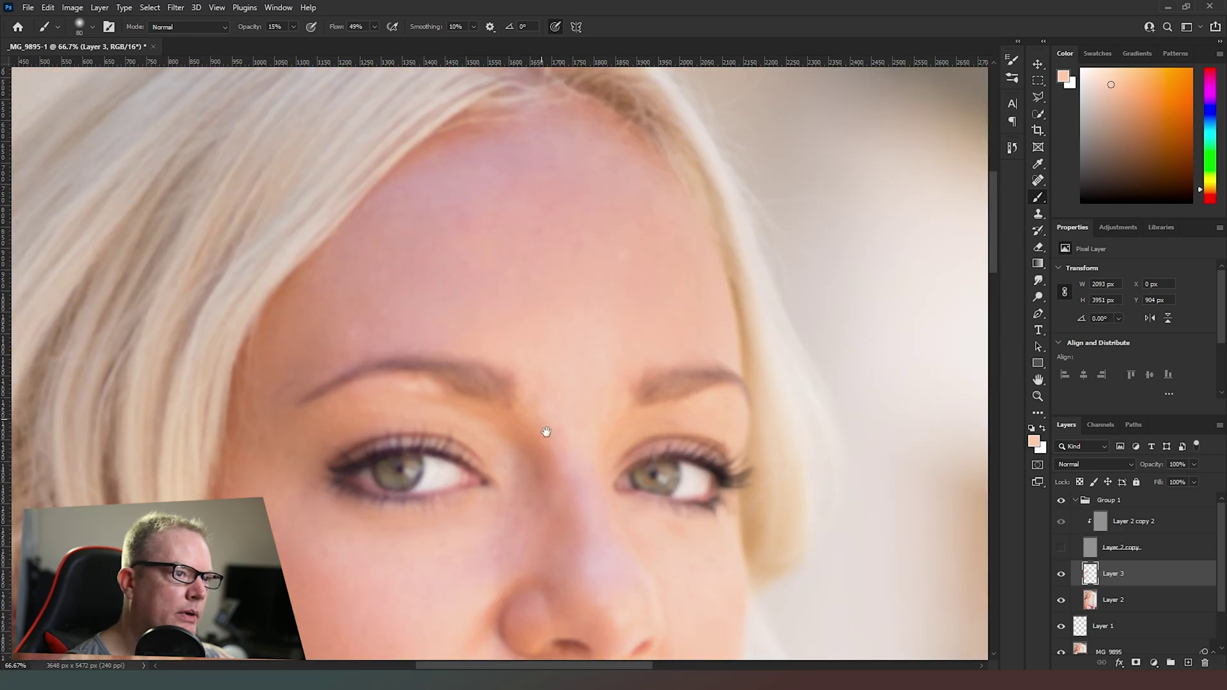
alt+click(511, 232)
drag(526, 216, 431, 275)
key(bracketright)
key(bracketright)
key(bracketright)
key(bracketright)
key(bracketright)
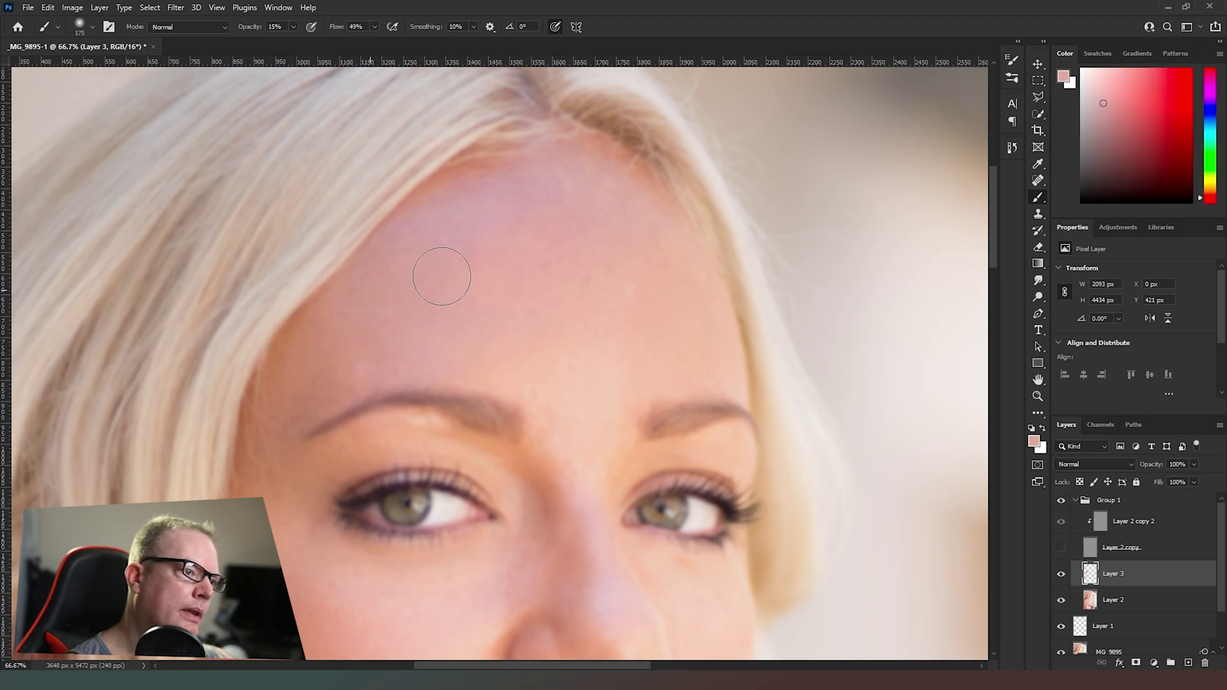
mouse_move(484, 264)
mouse_down()
mouse_move(540, 229)
mouse_move(474, 247)
mouse_move(493, 320)
mouse_up()
alt+click(521, 195)
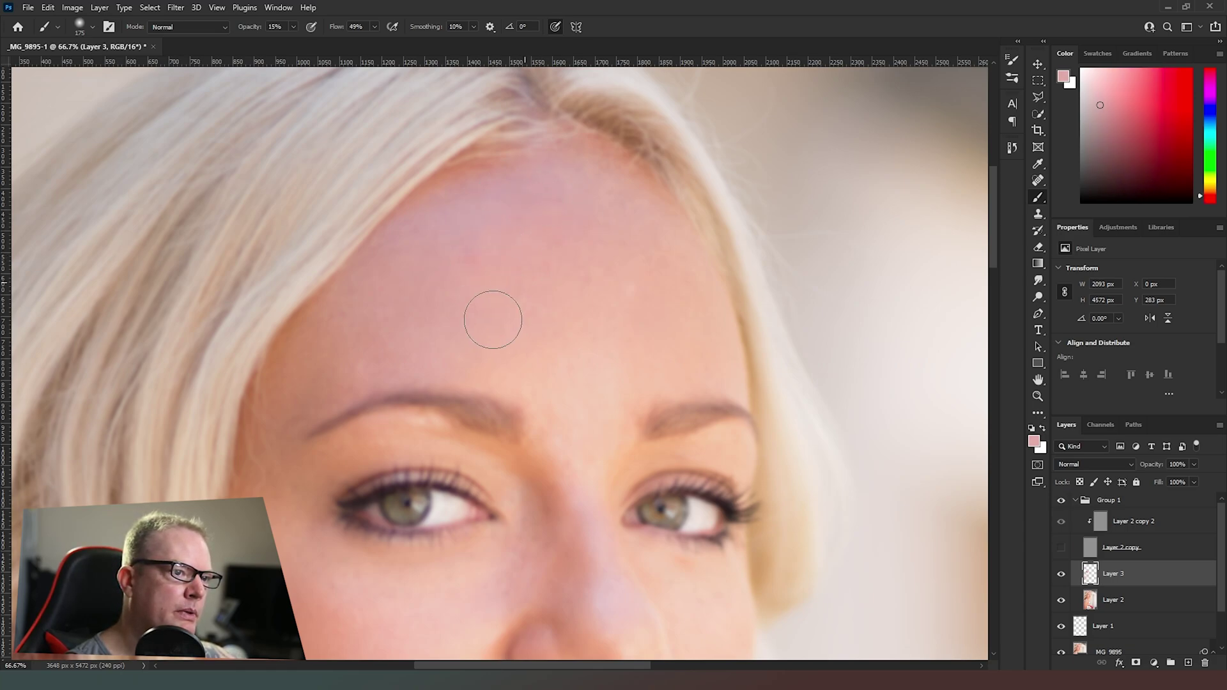
- Blend the centre and far side of the forehead down to the area between the eyebrows with resampled tones
alt+click(567, 337)
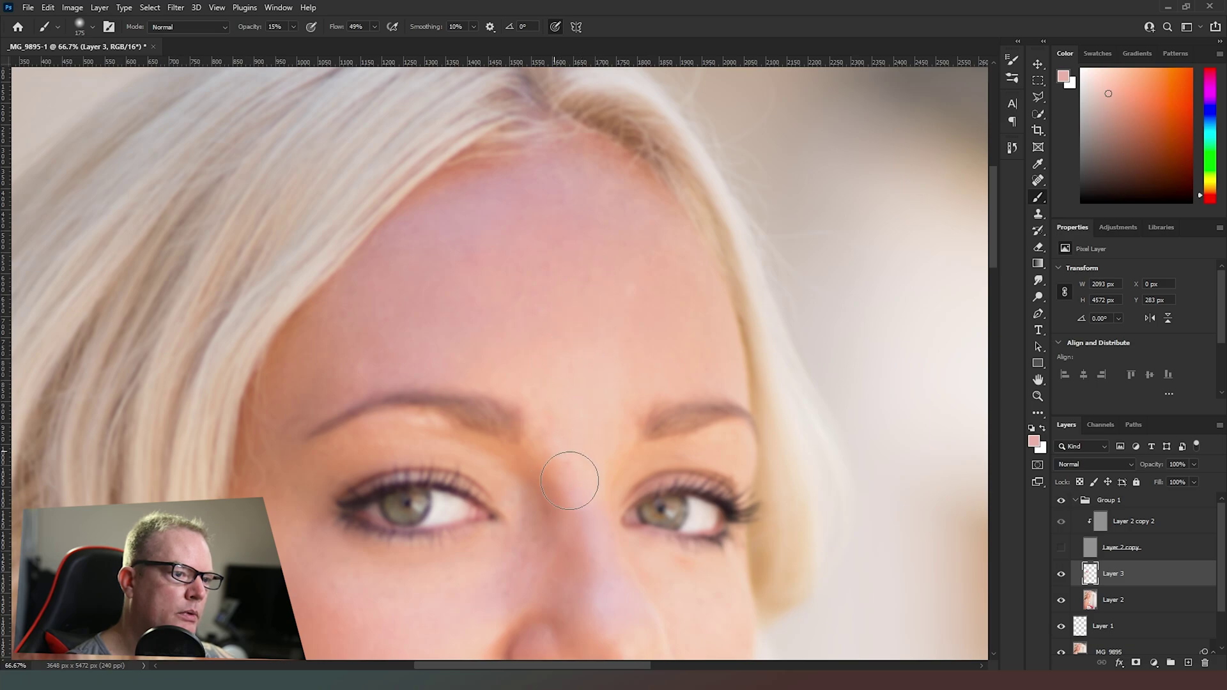
alt+click(655, 275)
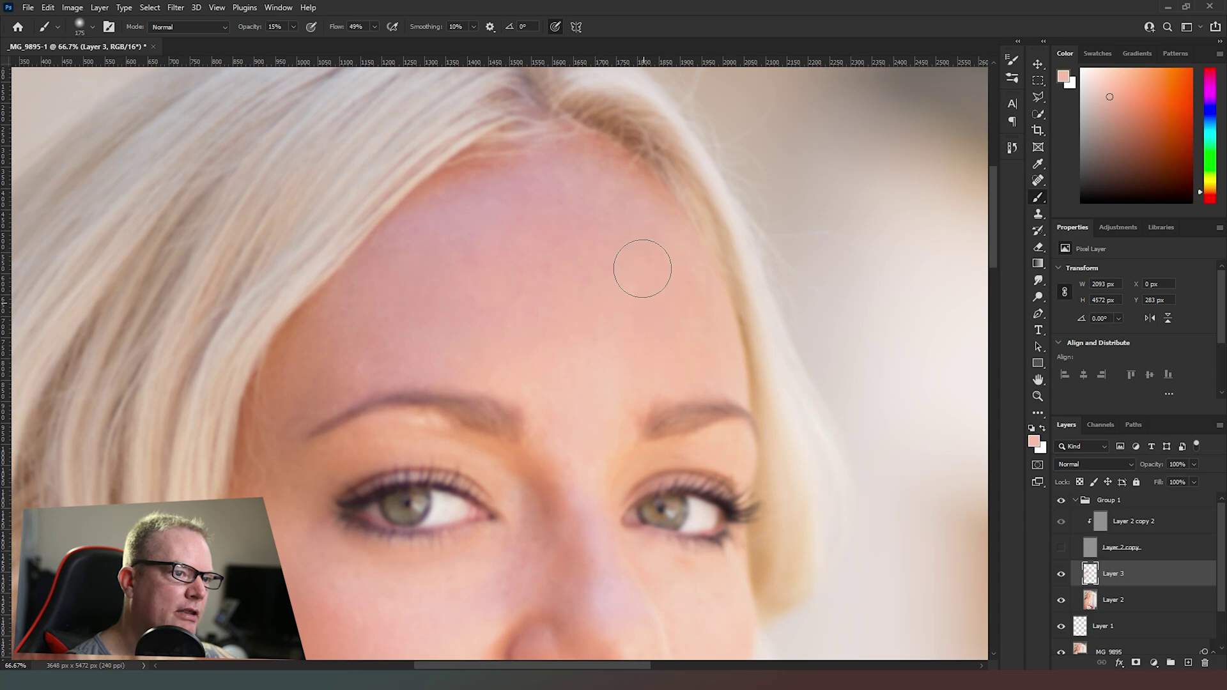
alt+click(641, 249)
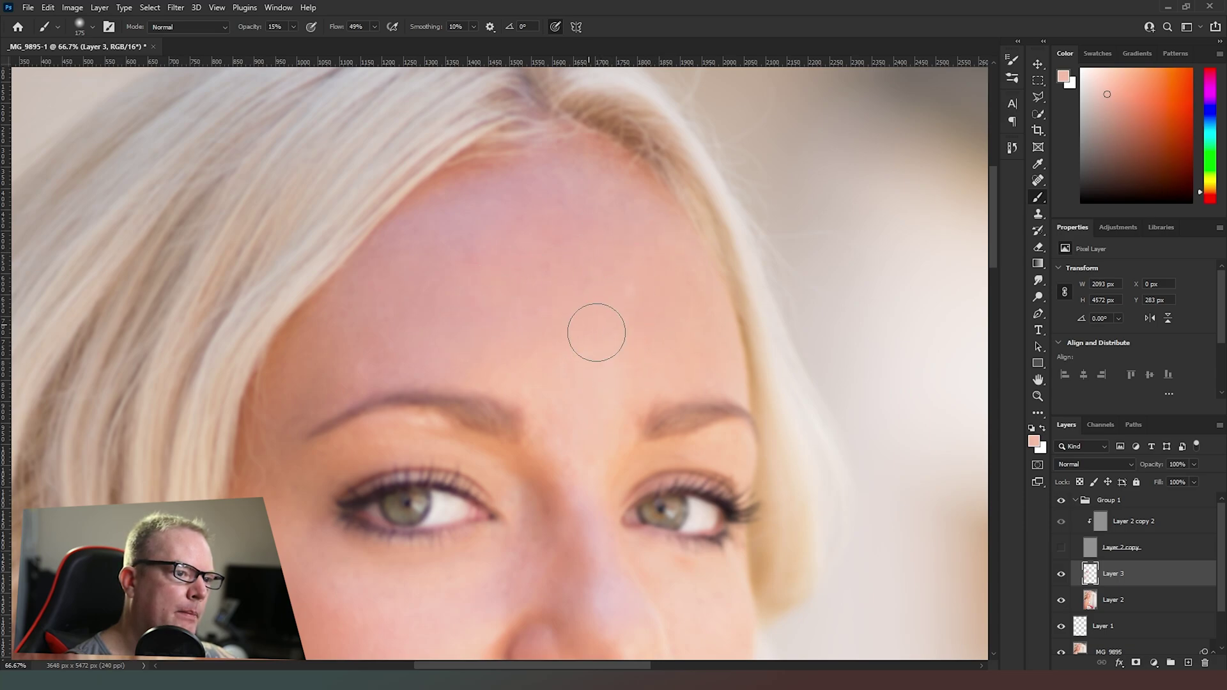
alt+click(569, 398)
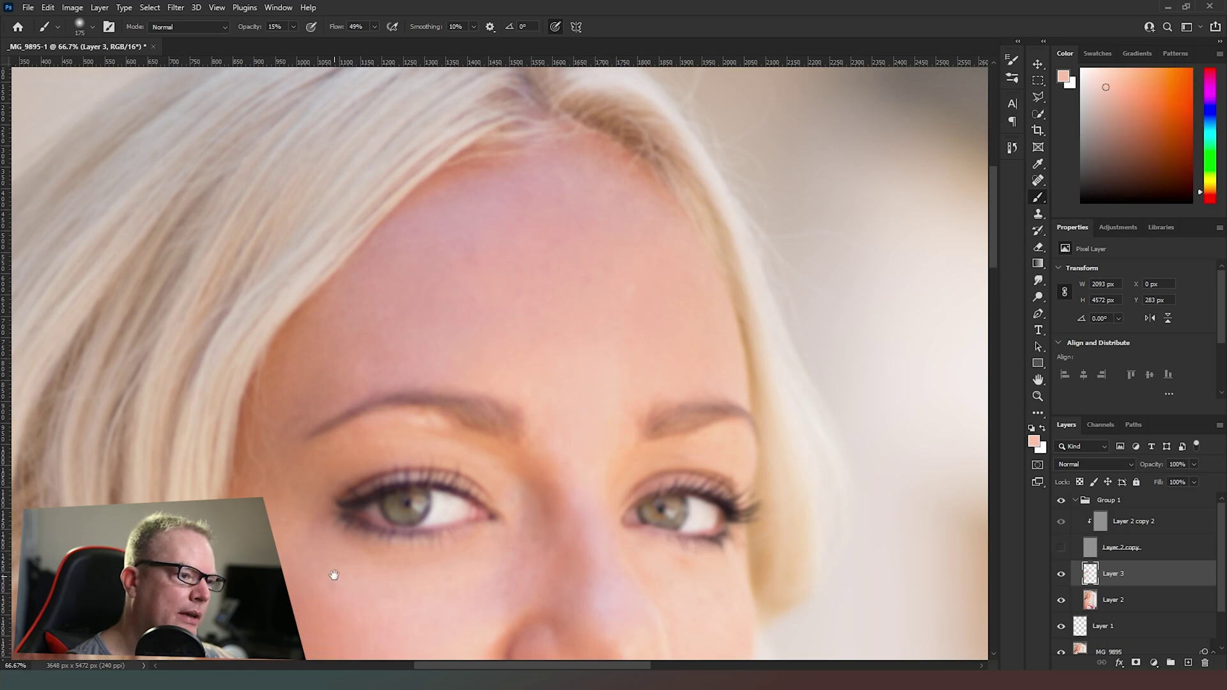
- Smooth the near temple, the outer eye area and the upper cheek beside the hair with tones sampled there
drag(330, 289, 347, 337)
mouse_move(400, 255)
mouse_down()
mouse_move(411, 351)
mouse_move(447, 457)
mouse_up()
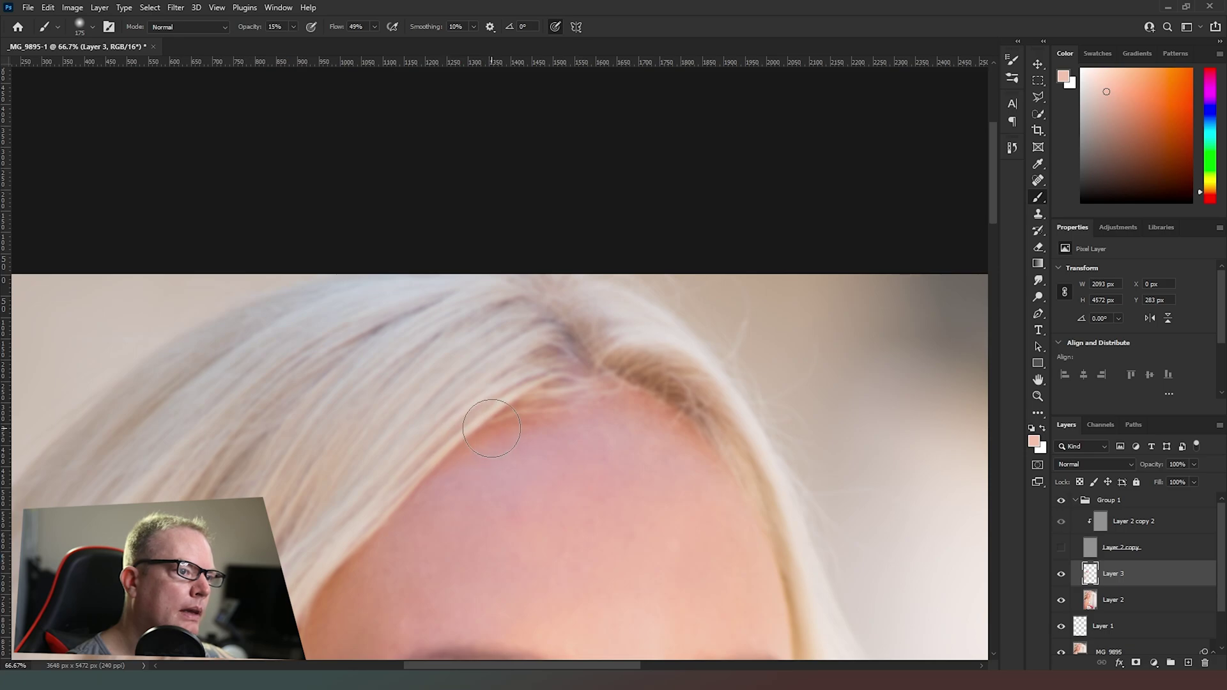
drag(510, 391, 541, 133)
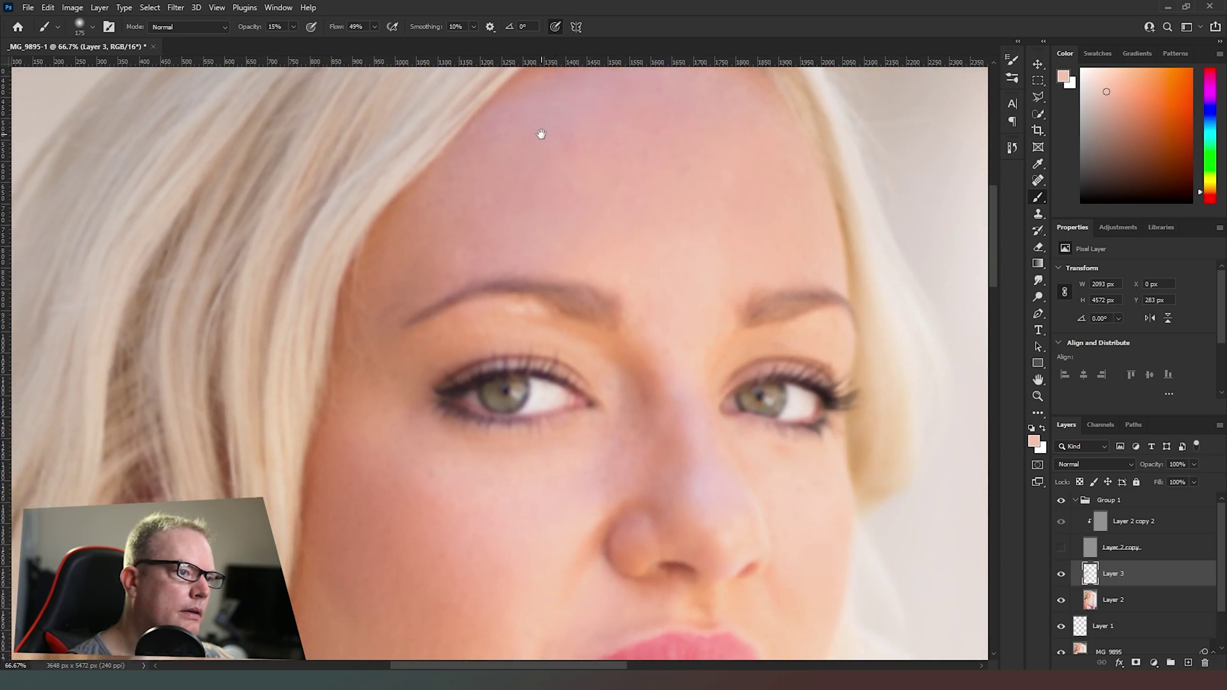
alt+click(487, 216)
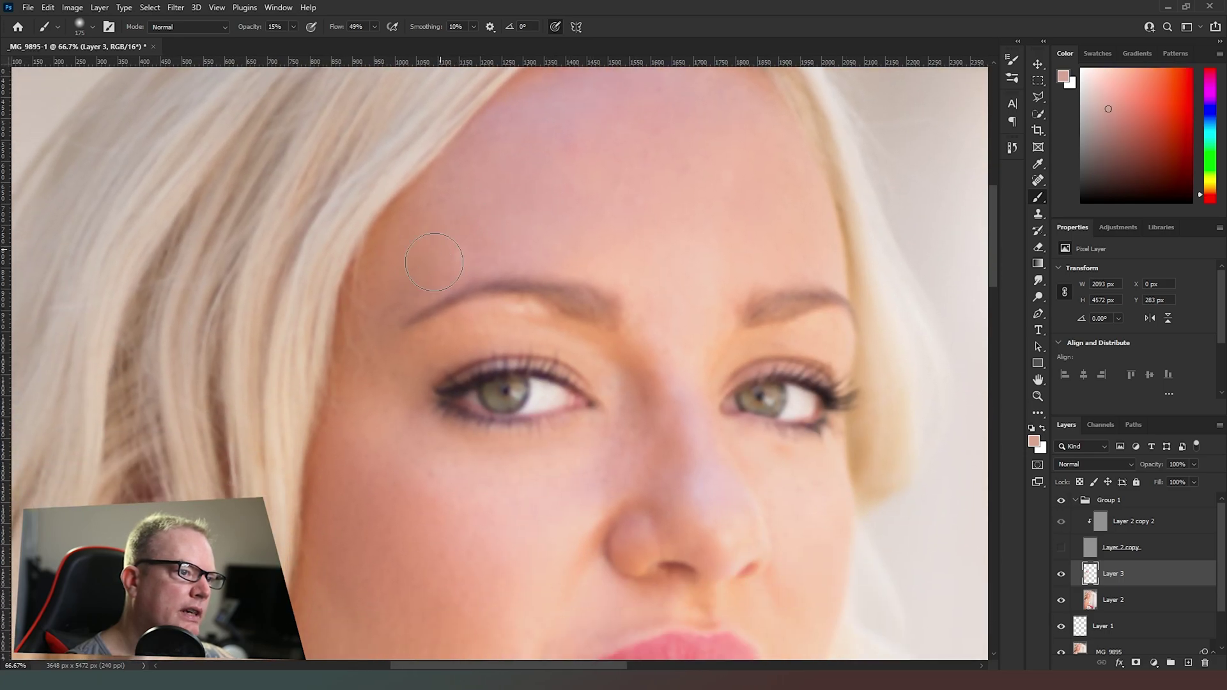
alt+click(373, 409)
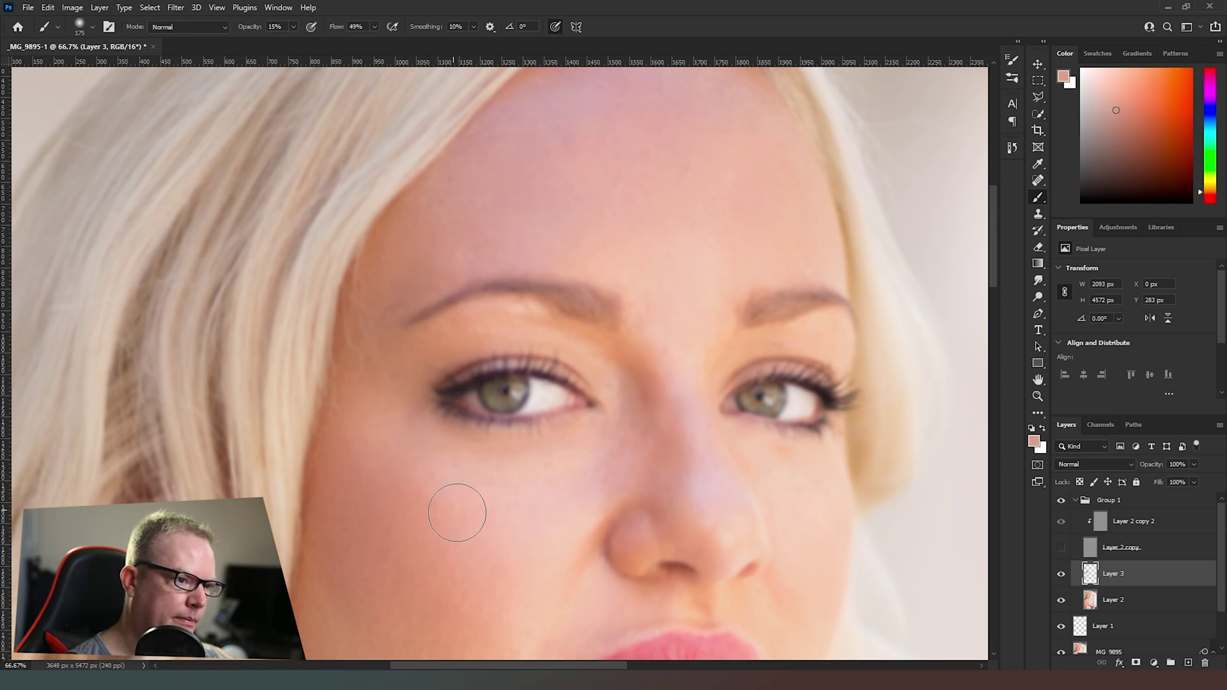
alt+click(401, 483)
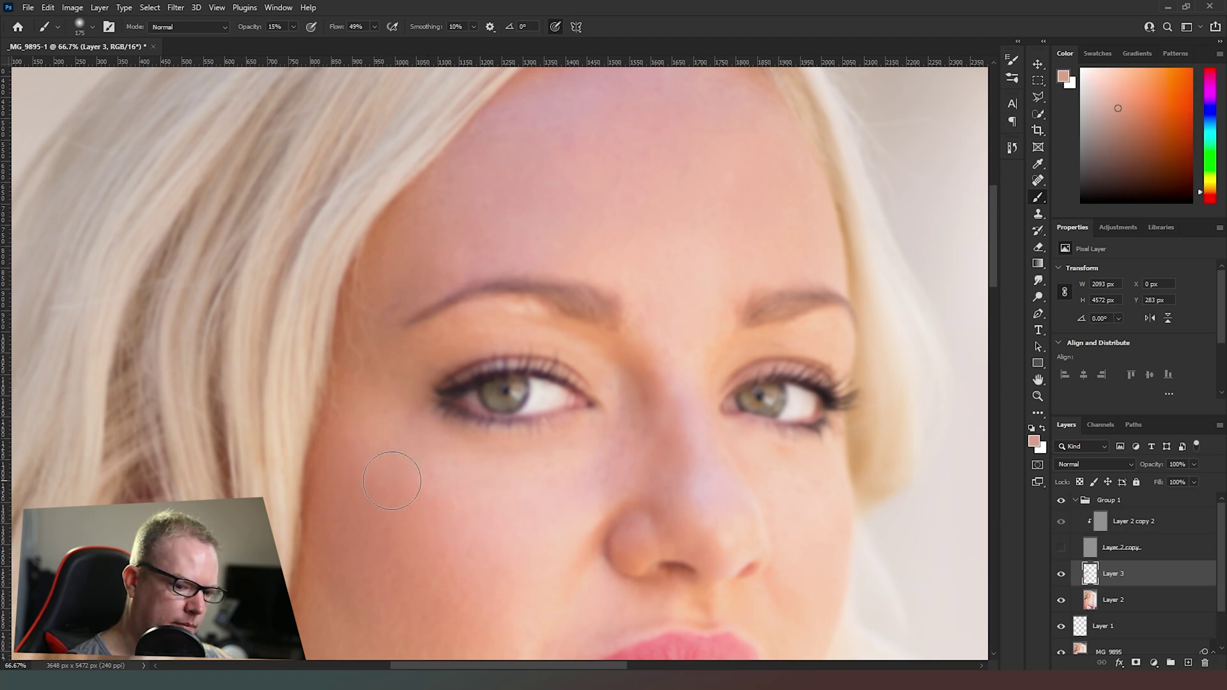
mouse_move(369, 470)
mouse_down()
mouse_move(478, 484)
mouse_move(371, 461)
mouse_move(467, 477)
mouse_up()
drag(403, 442, 427, 465)
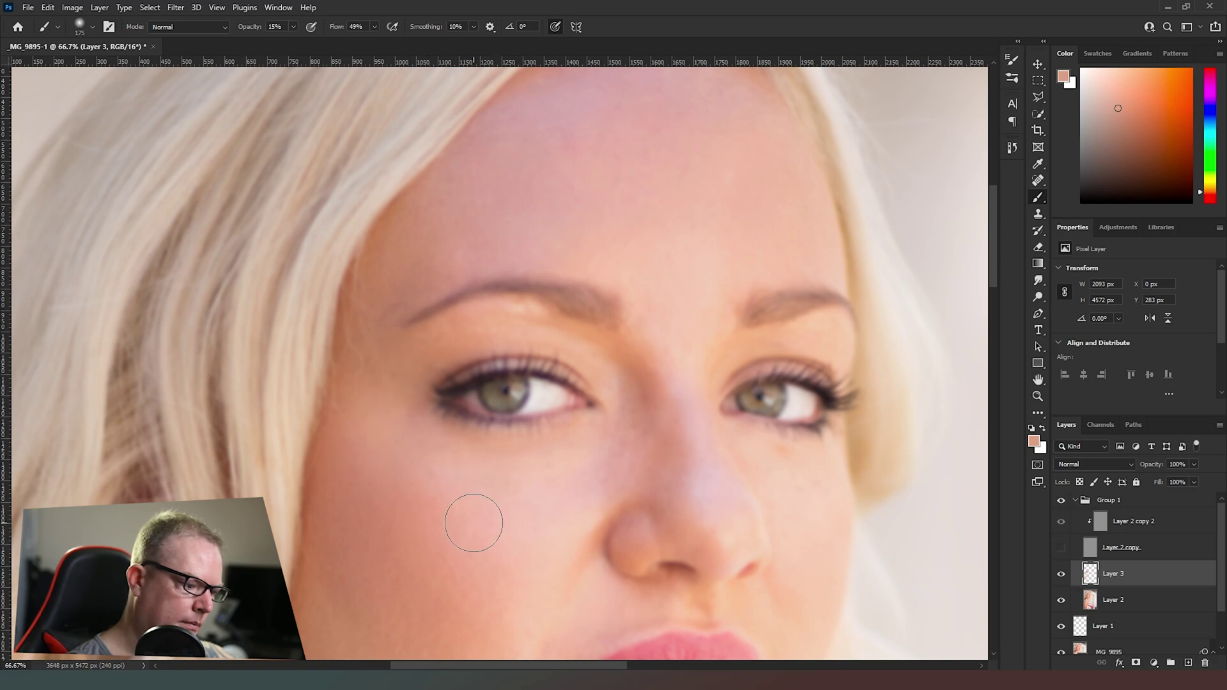
- Make Layer 2 copy visible again to check the smoothed skin with its texture over the whole portrait and the neck
key(ctrl+0)
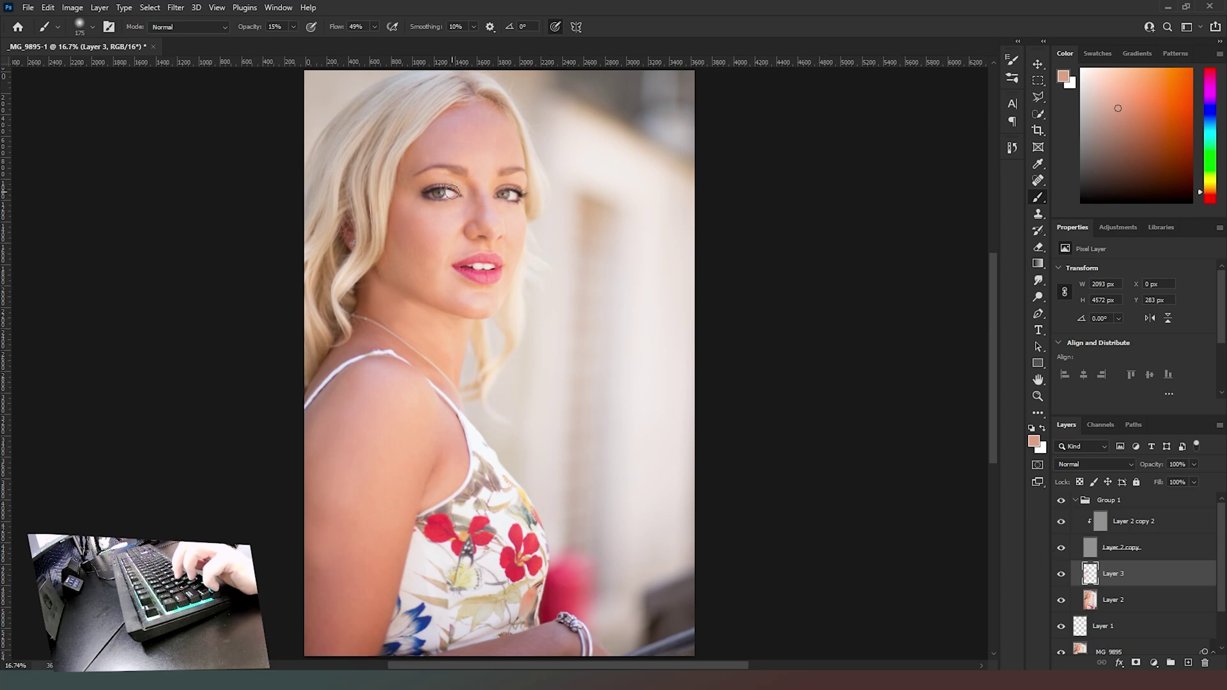
key(ctrl+plus)
key(ctrl+plus)
key(ctrl+plus)
key(ctrl+plus)
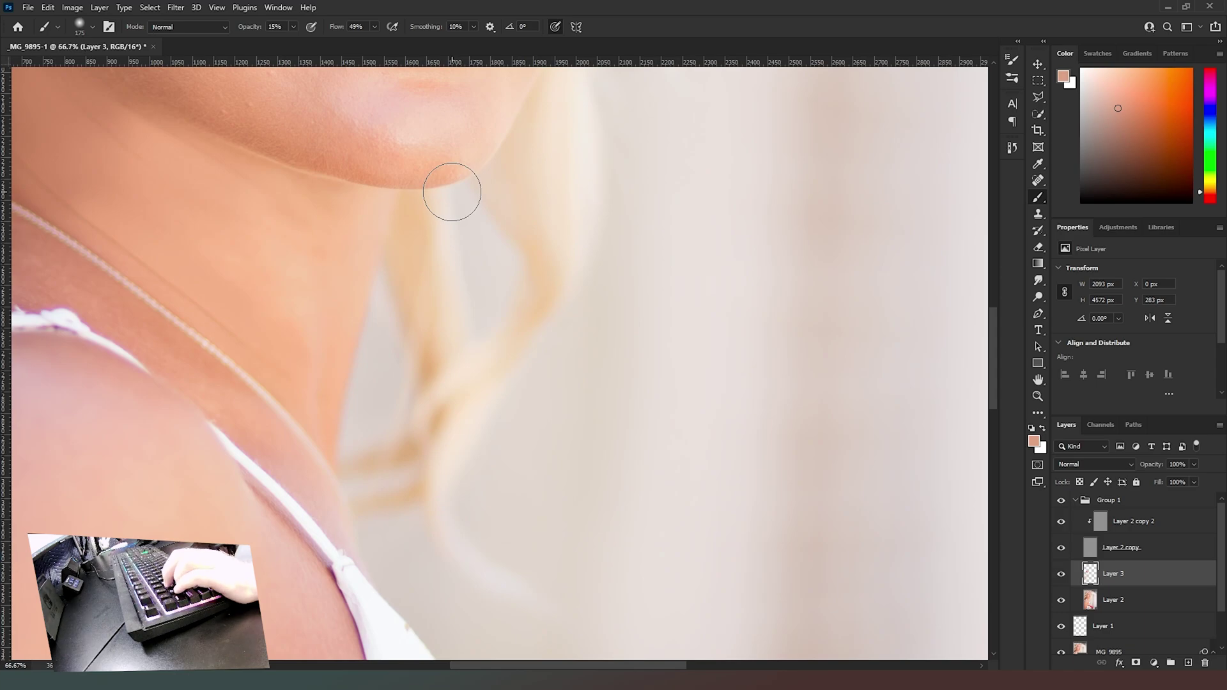
key(space)
mouse_move(435, 264)
mouse_down()
mouse_move(493, 447)
mouse_move(545, 474)
mouse_move(608, 441)
mouse_up()
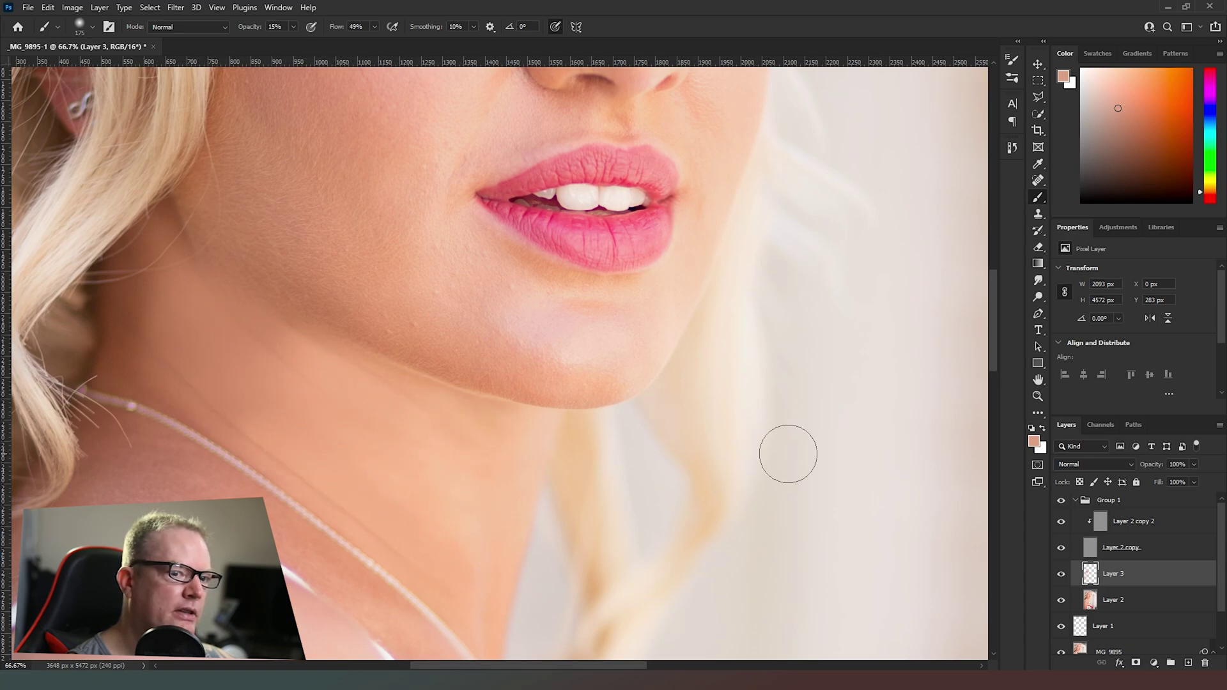
- Heal the fine creases and lines across the neck on Layer 2 copy 2 with a 60 px Healing Brush
click(1104, 522)
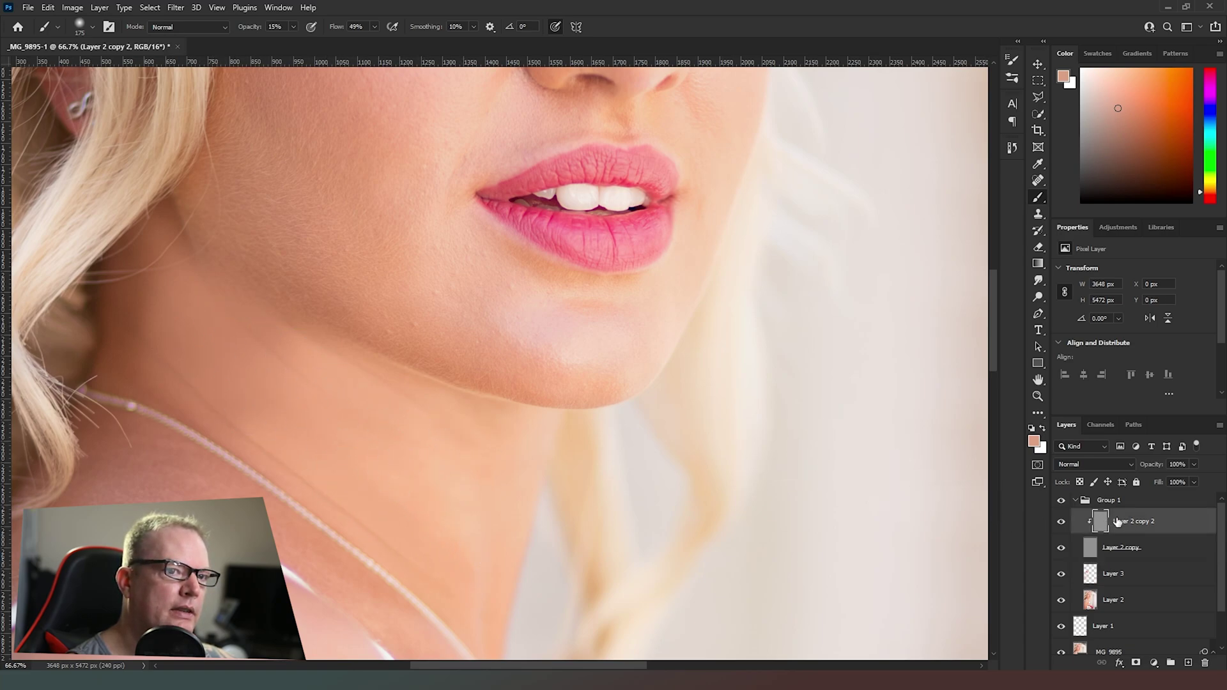
click(1040, 179)
click(1096, 192)
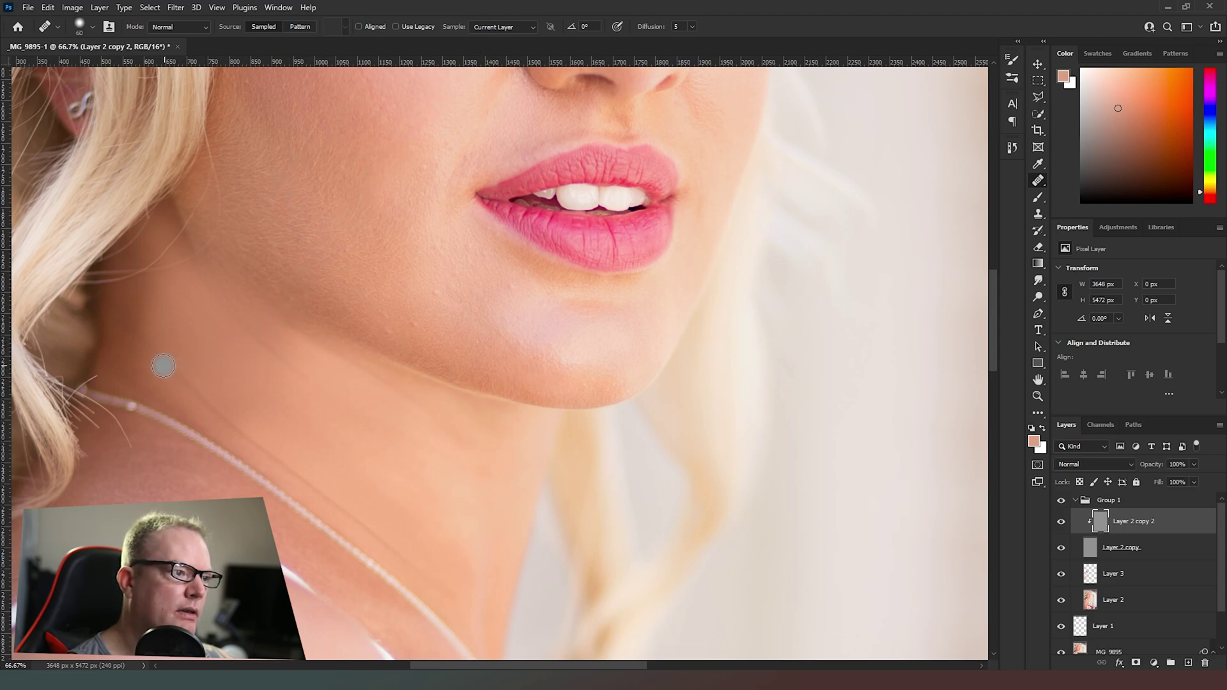
drag(159, 360, 170, 371)
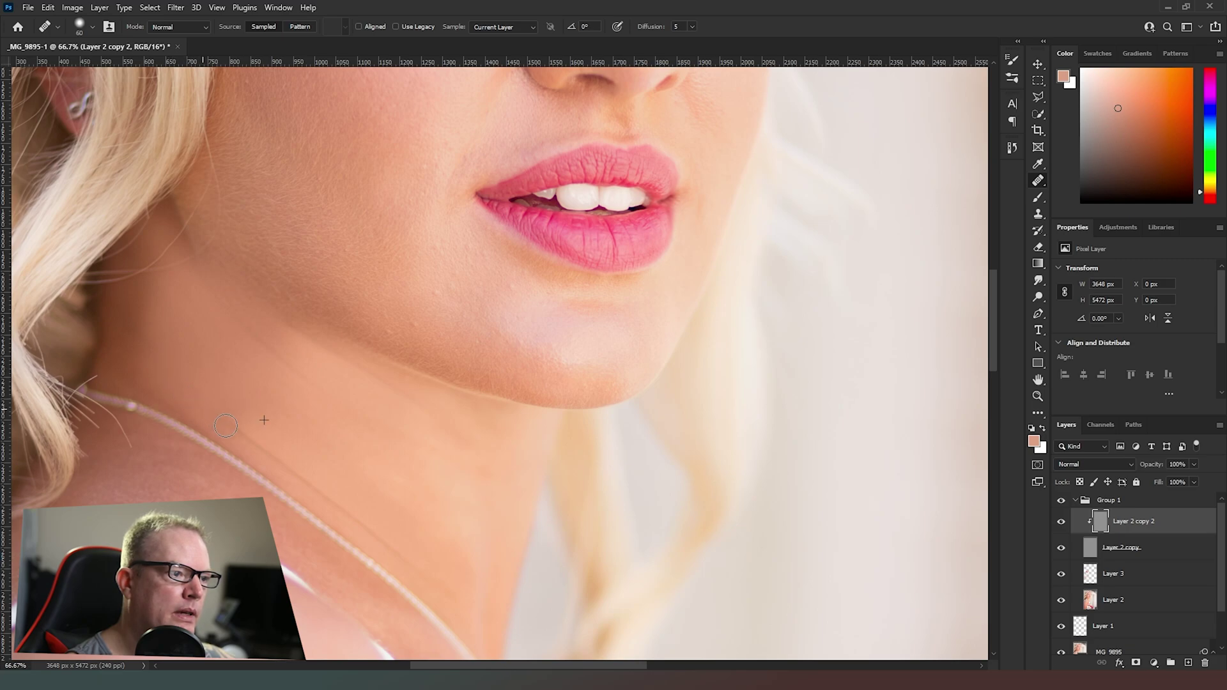
drag(411, 558, 414, 555)
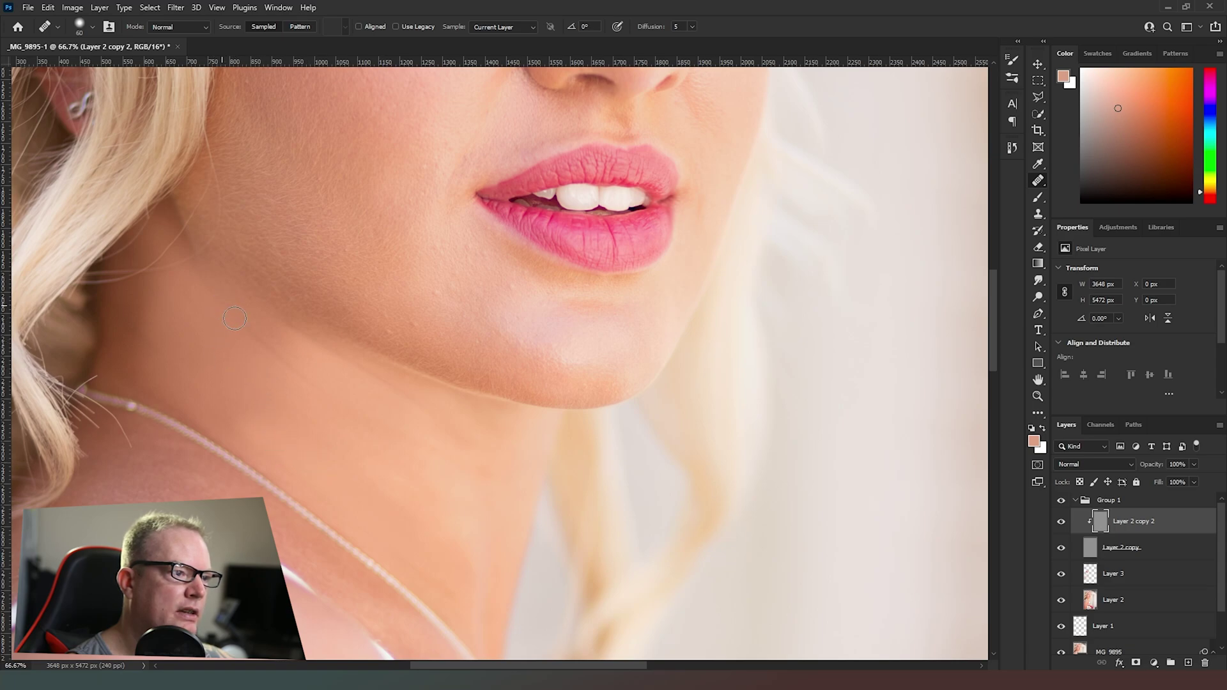
mouse_move(358, 416)
mouse_down()
mouse_move(420, 443)
mouse_move(383, 385)
mouse_move(348, 377)
mouse_up()
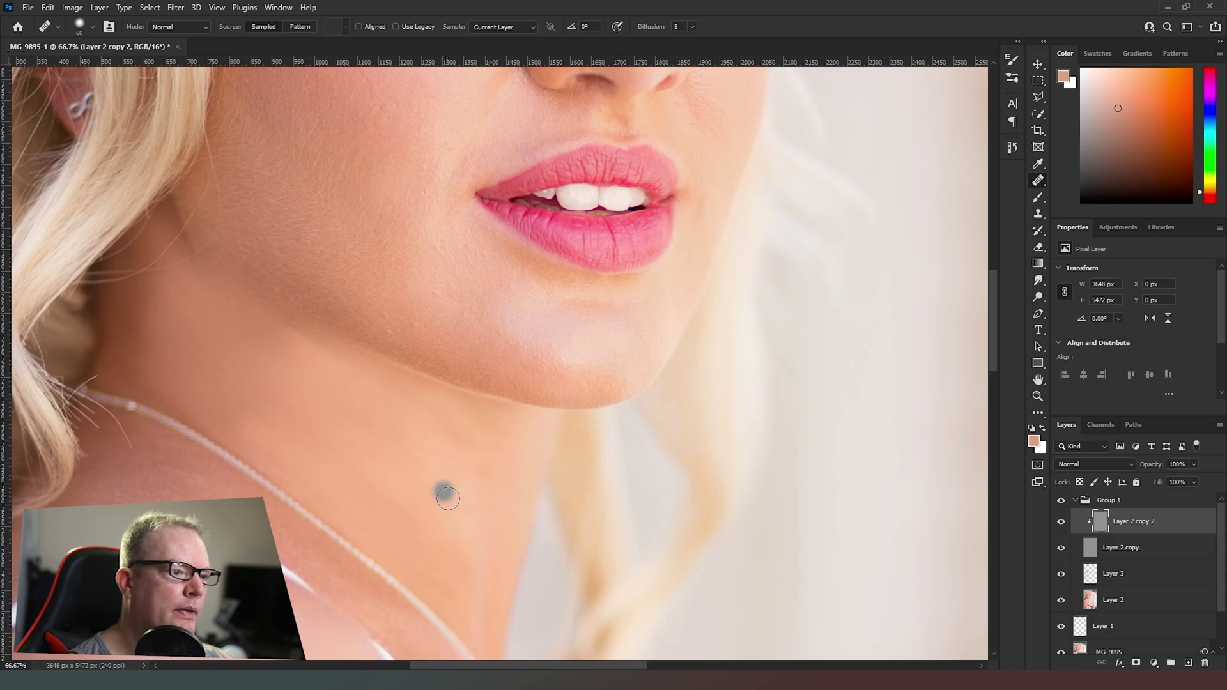
mouse_move(424, 524)
mouse_down()
mouse_move(415, 539)
mouse_move(459, 603)
mouse_up()
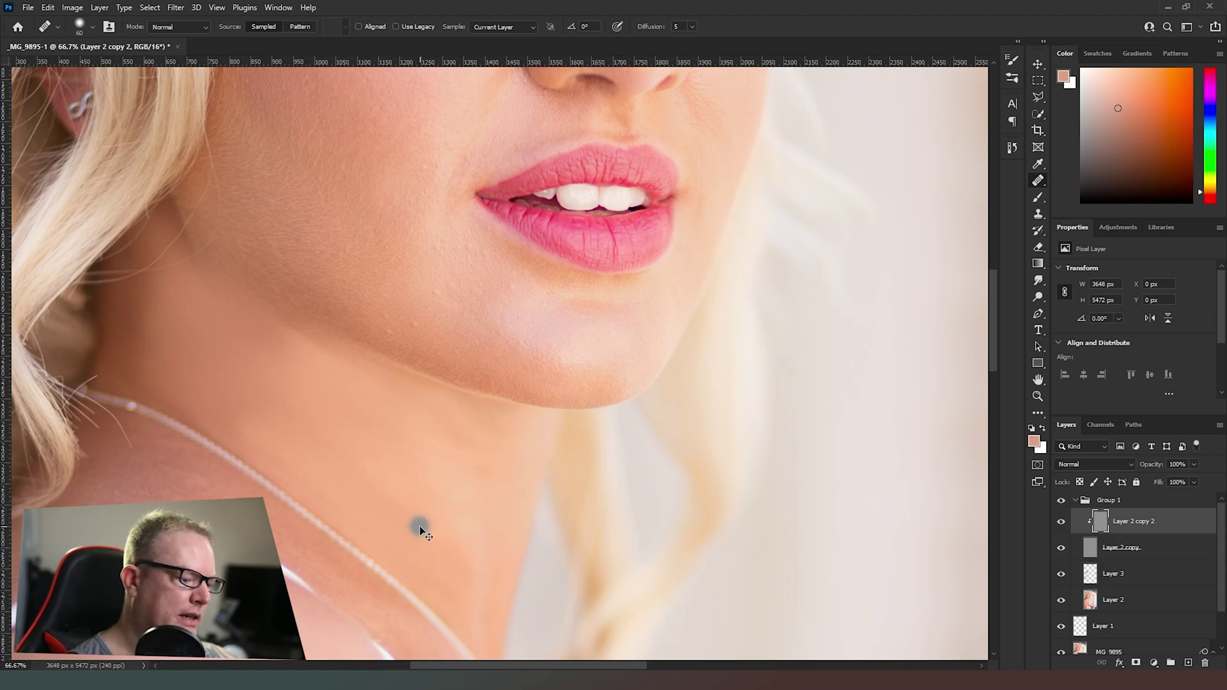
- Heal the small bumps on the lower cheek and jaw below the mouth corner with sampled clean skin texture
key(ctrl+0)
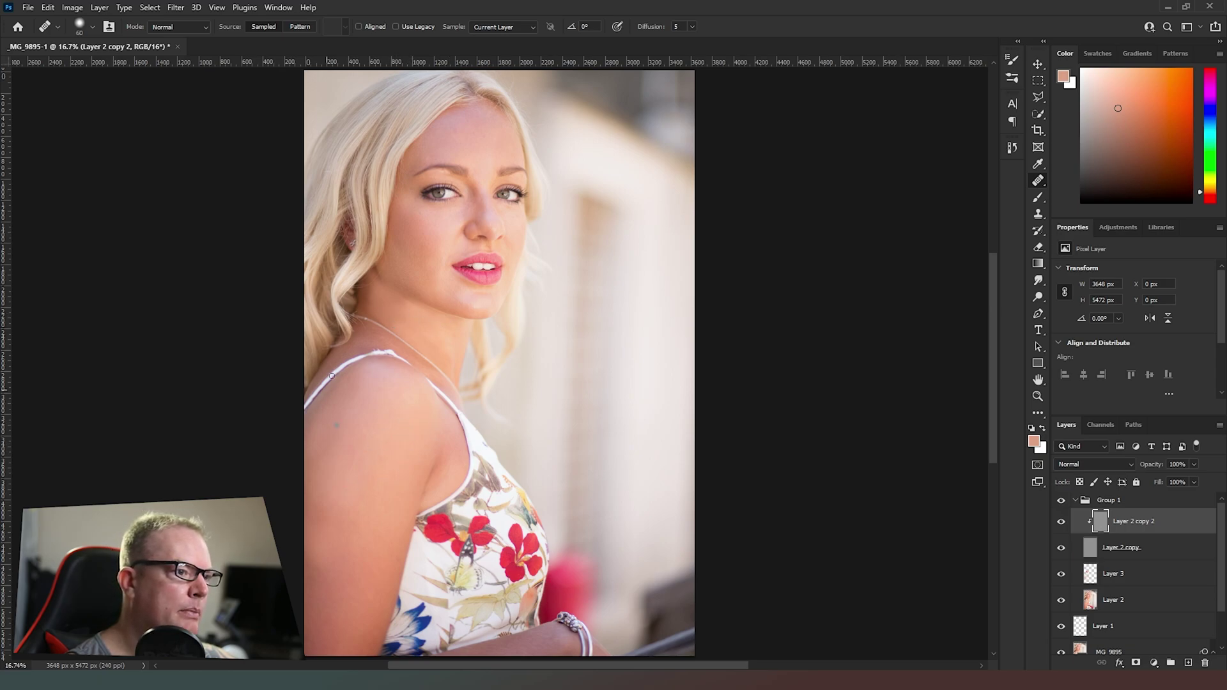
key(ctrl+plus)
key(ctrl+plus)
key(ctrl+plus)
key(ctrl+plus)
key(ctrl+plus)
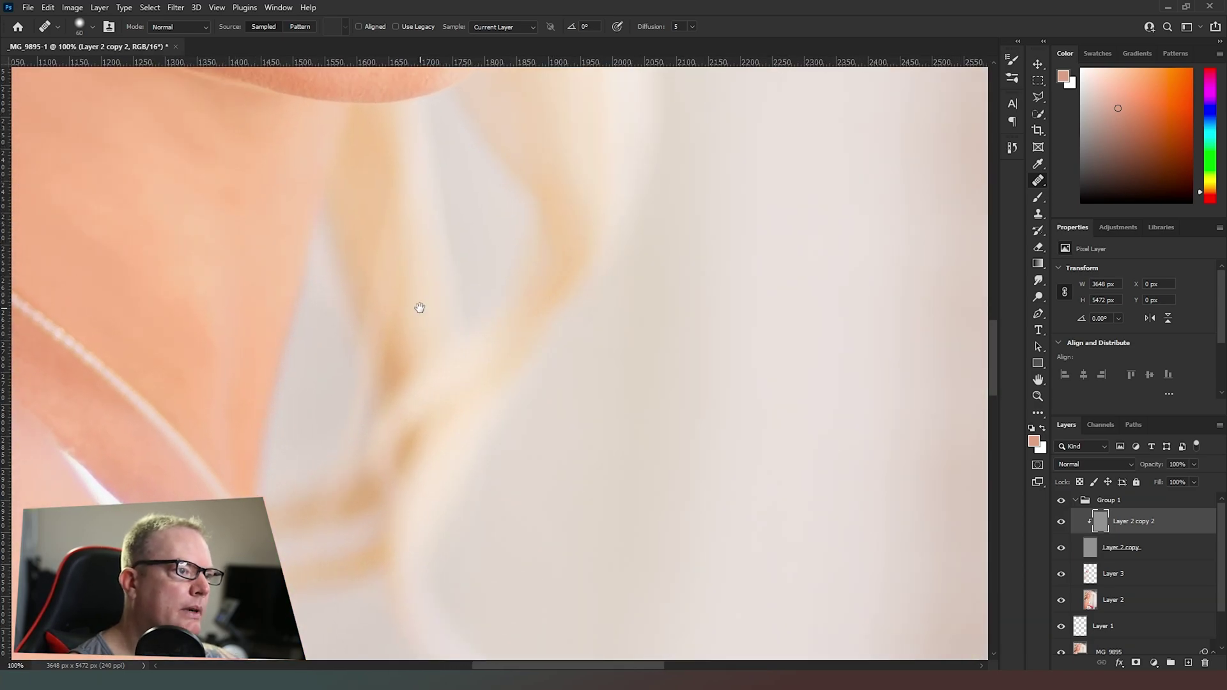
drag(451, 360, 658, 639)
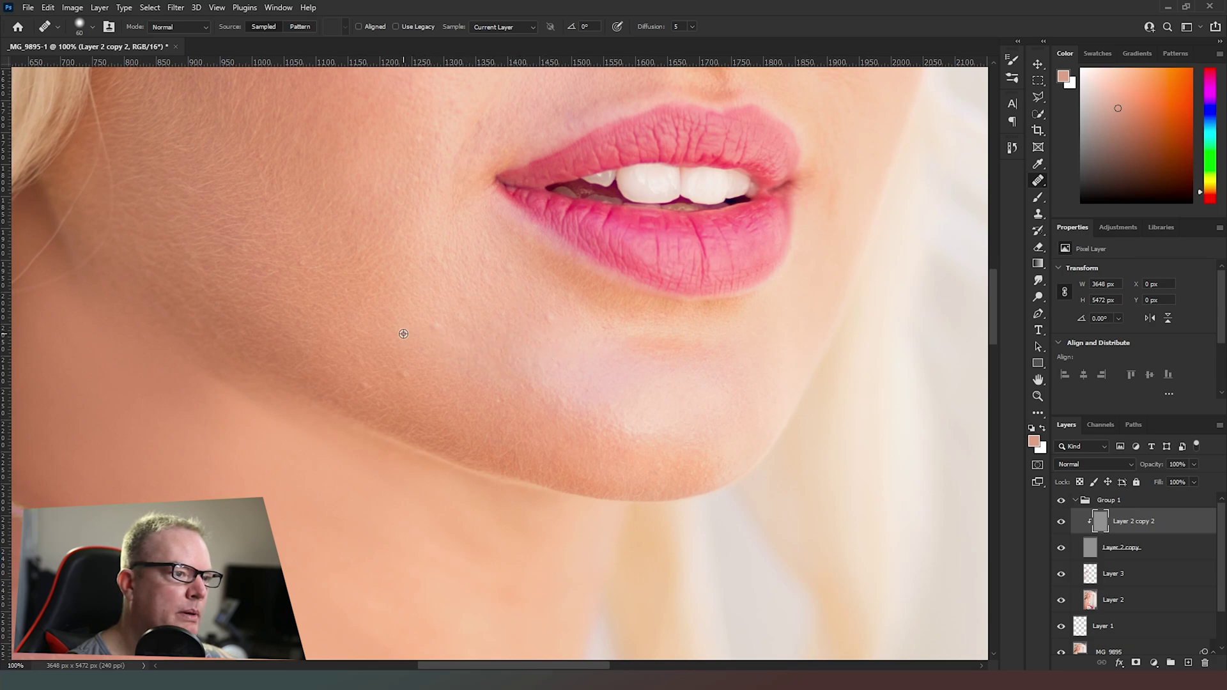
drag(400, 334, 440, 331)
mouse_move(413, 382)
mouse_down()
mouse_move(400, 367)
mouse_move(374, 390)
mouse_up()
click(507, 414)
alt+click(455, 367)
click(463, 306)
click(450, 257)
click(528, 349)
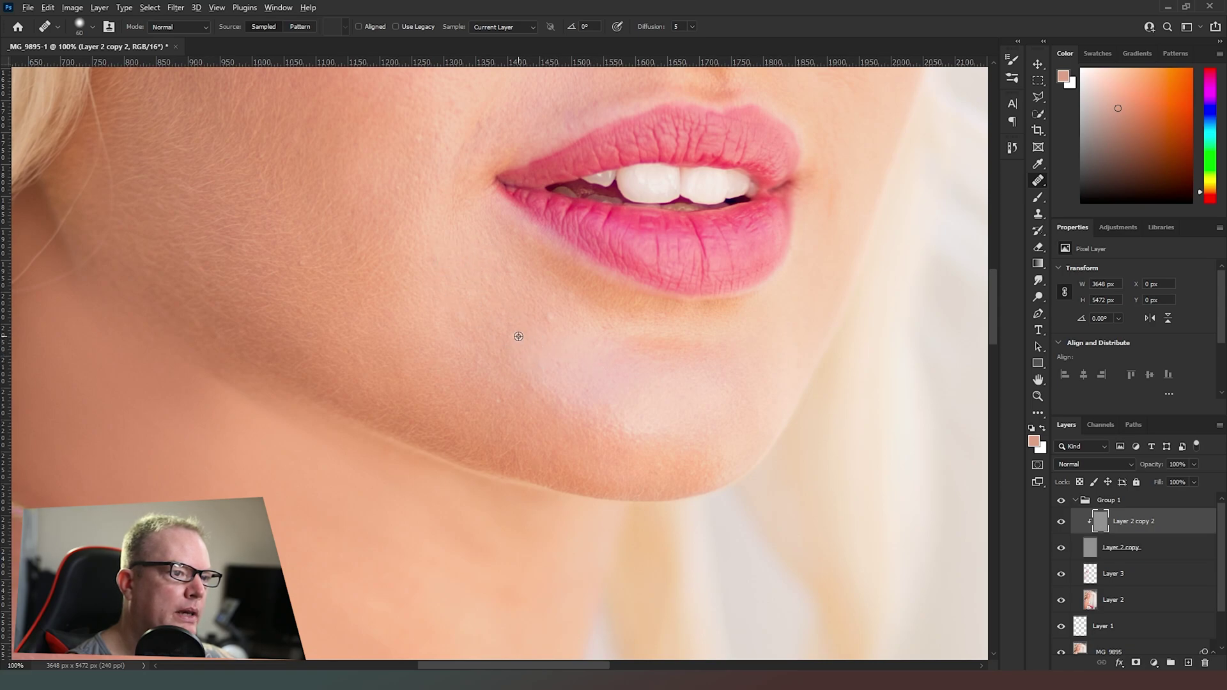
- Resample clean texture and heal the remaining spots on the chin beneath the lower lip
alt+click(523, 343)
click(548, 320)
click(567, 345)
click(504, 348)
click(452, 373)
click(494, 389)
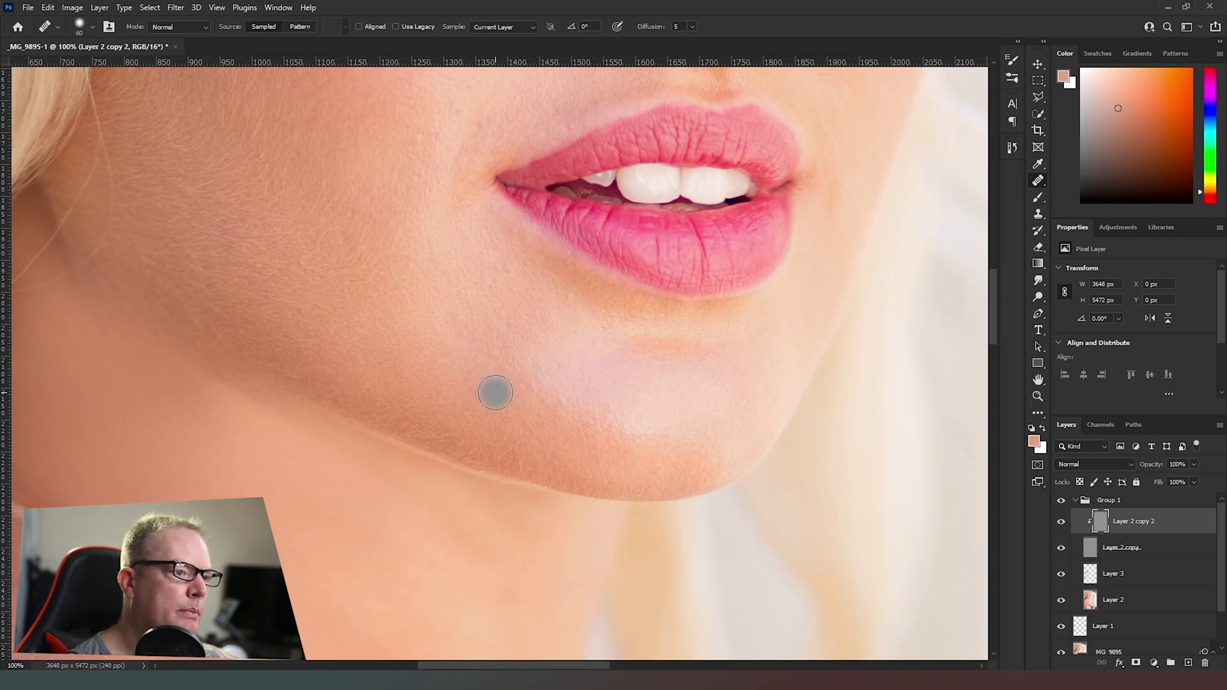
- Heal the small bumps on the lower cheek beside and beneath the corner of the mouth on Layer 2 copy 2
click(449, 357)
click(501, 274)
click(482, 275)
click(463, 294)
click(384, 331)
click(521, 359)
- Heal the uneven texture spots across the chin and along its shaded edge with the 60 px Healing Brush
click(571, 389)
click(486, 392)
click(502, 384)
click(539, 381)
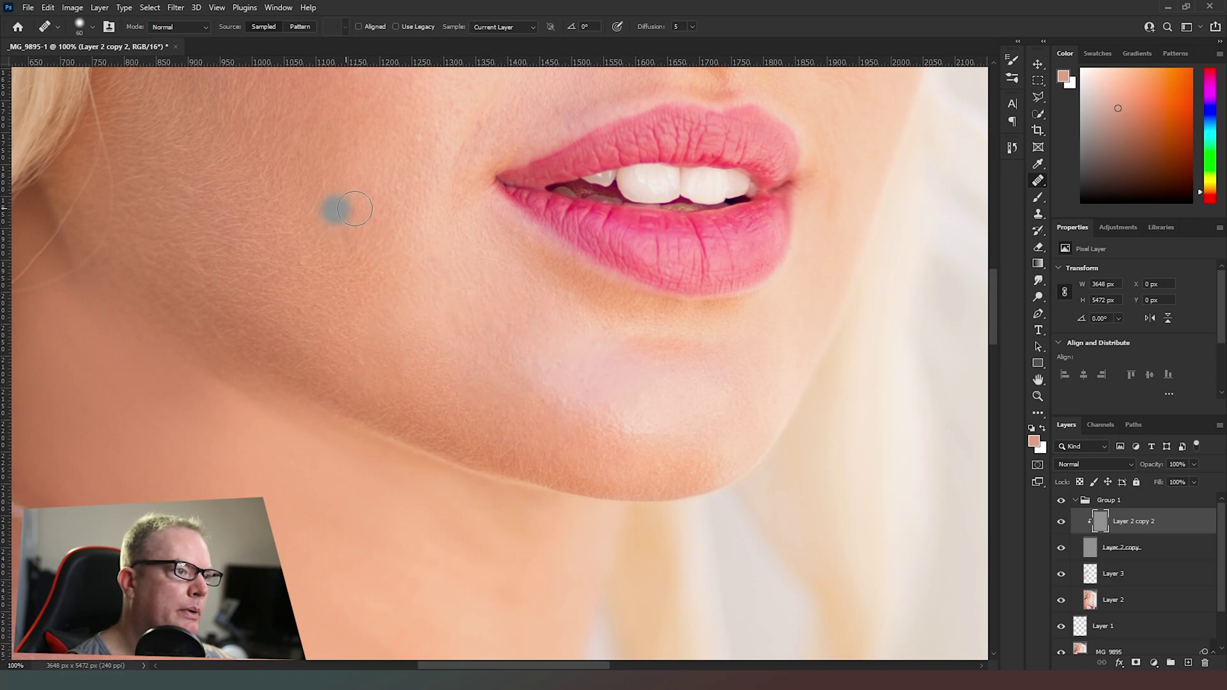
click(534, 396)
click(655, 426)
click(453, 388)
click(485, 394)
click(472, 389)
mouse_move(447, 406)
mouse_down()
mouse_move(414, 463)
mouse_move(411, 514)
mouse_up()
- Resample clean skin texture and heal the blemishes on the cheeks beside the mouth and nose
alt+click(345, 236)
drag(328, 318, 307, 348)
alt+click(410, 296)
click(361, 339)
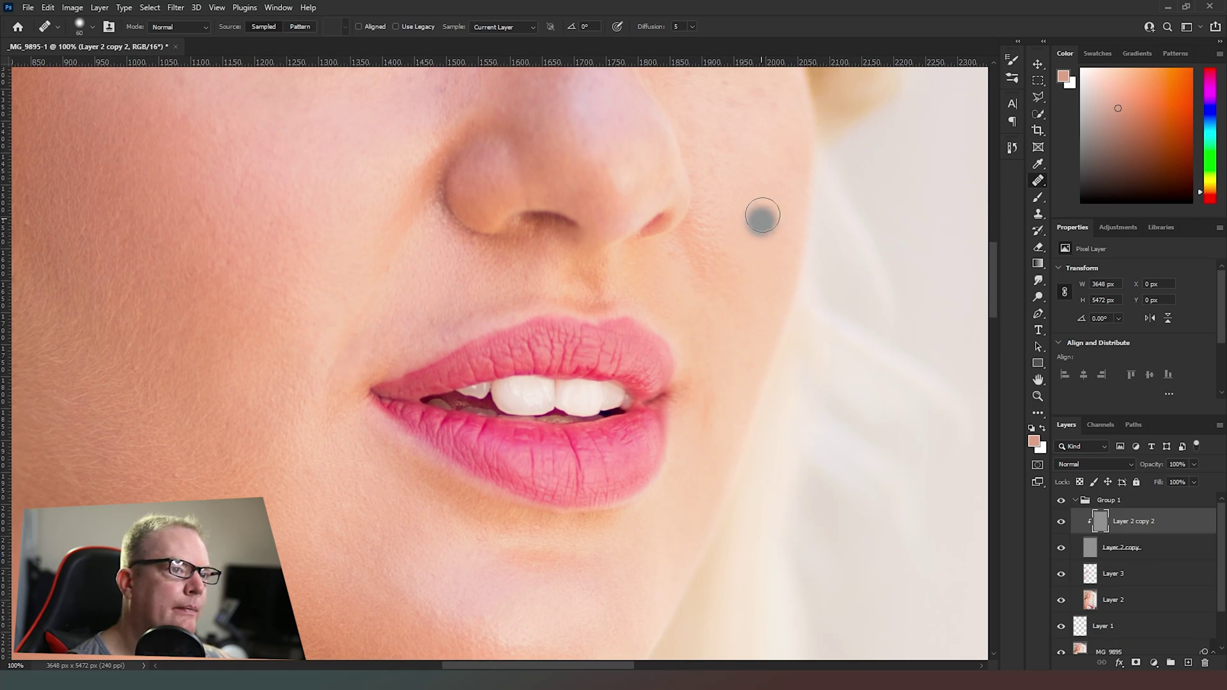
drag(408, 327, 392, 455)
click(392, 321)
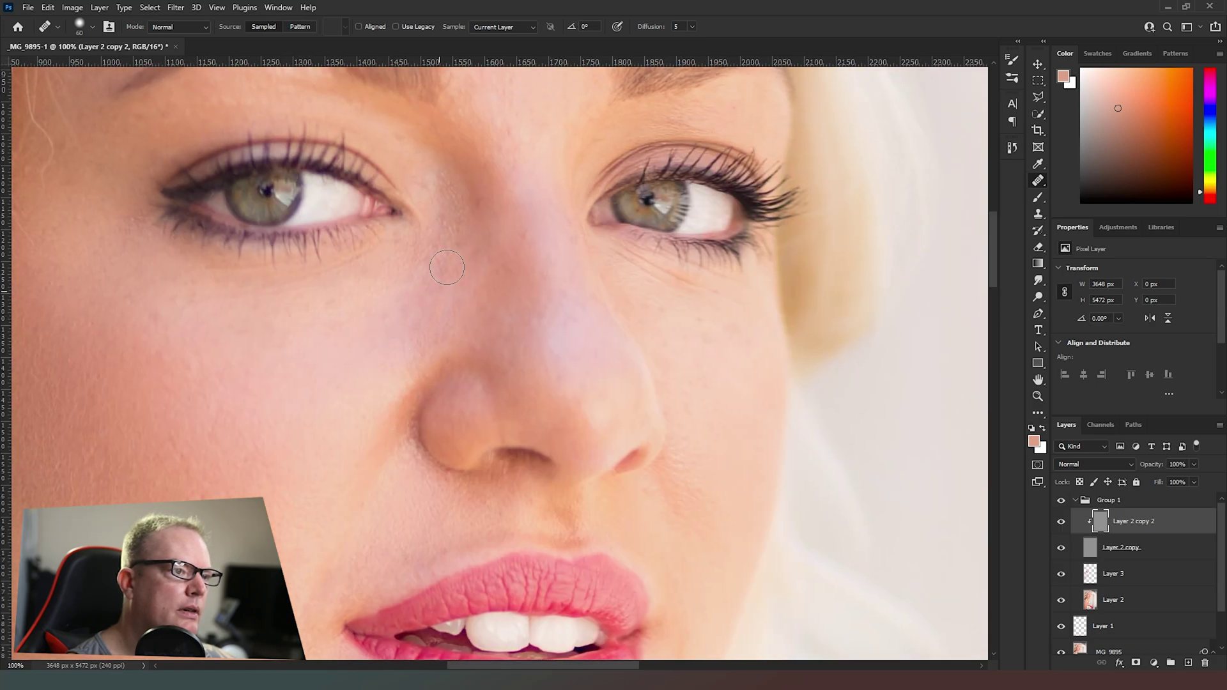
- Sample clean texture on the nose bridge and heal the spots along the bridge, side and tip of the nose
alt+click(505, 214)
click(505, 197)
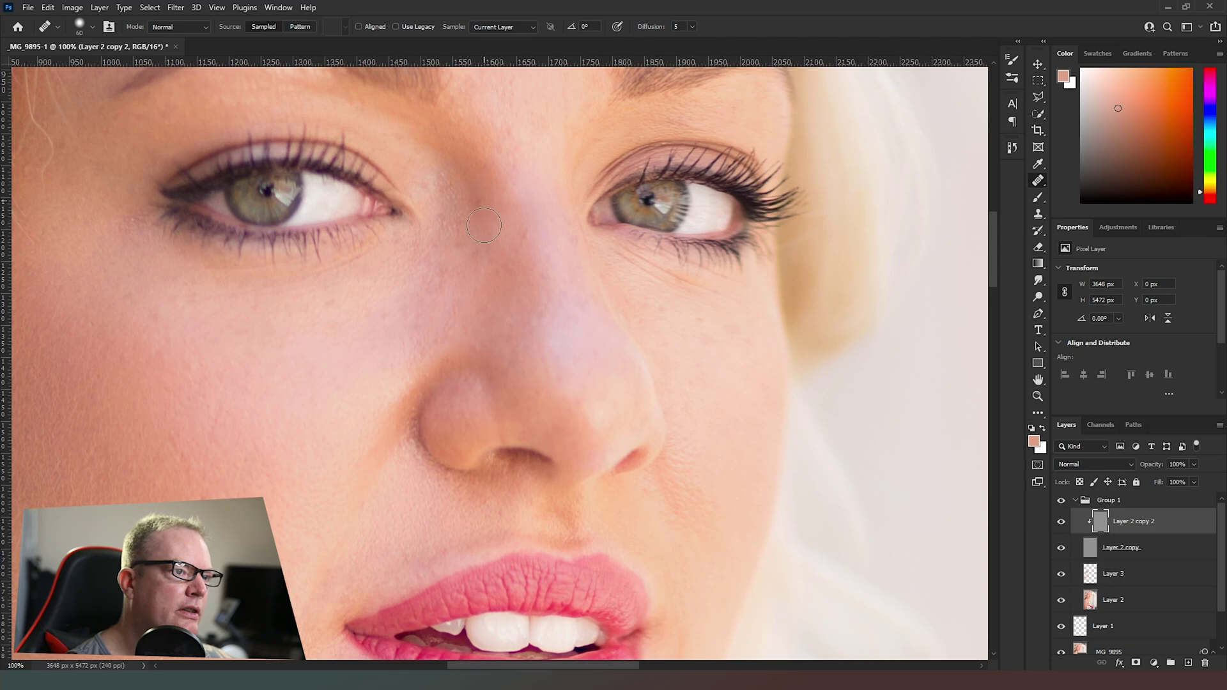
click(554, 332)
click(571, 362)
click(582, 340)
click(572, 359)
click(513, 304)
click(455, 223)
- Sample clean cheek texture and heal the small spots below the eye on the near cheek
alt+click(297, 328)
click(325, 308)
click(229, 351)
click(252, 351)
click(241, 362)
click(218, 348)
click(218, 380)
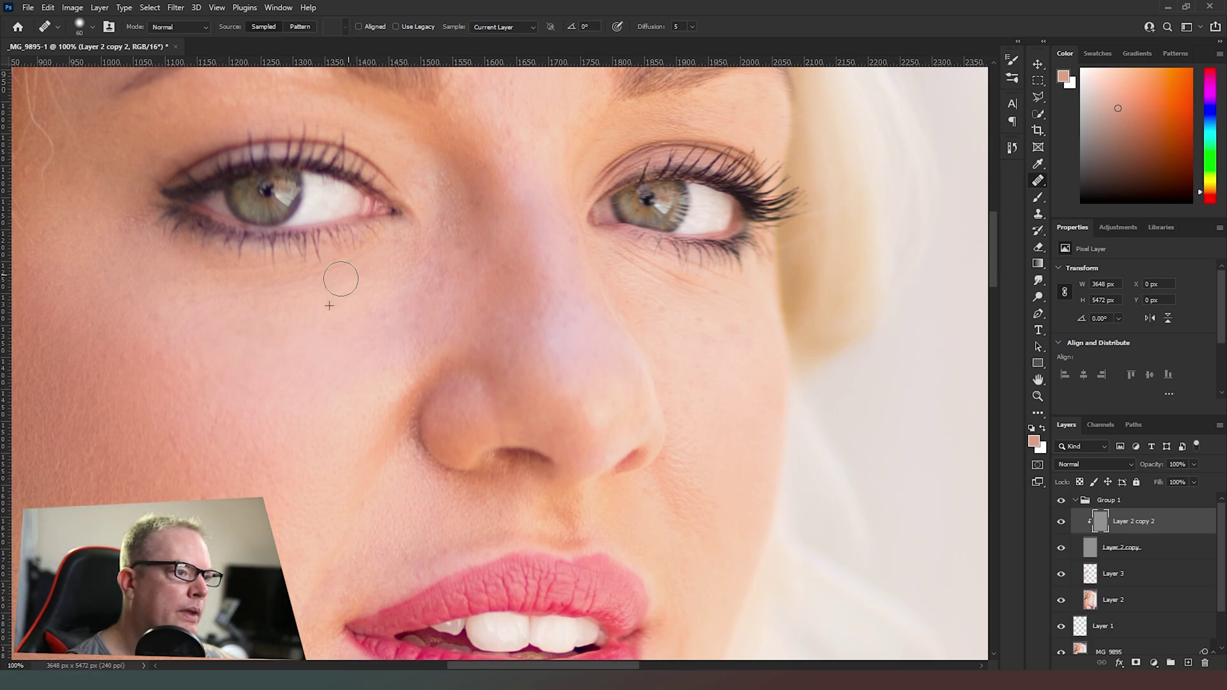
- Heal the fine lines and spots beneath the eye on the far cheek, beside the nose
click(633, 351)
click(641, 284)
click(697, 318)
click(635, 297)
click(618, 276)
- Reduce the Healing Brush to 20 px and heal the small spots beneath the far eye, below its brow and between the brows
key(bracketleft)
key(bracketleft)
key(bracketleft)
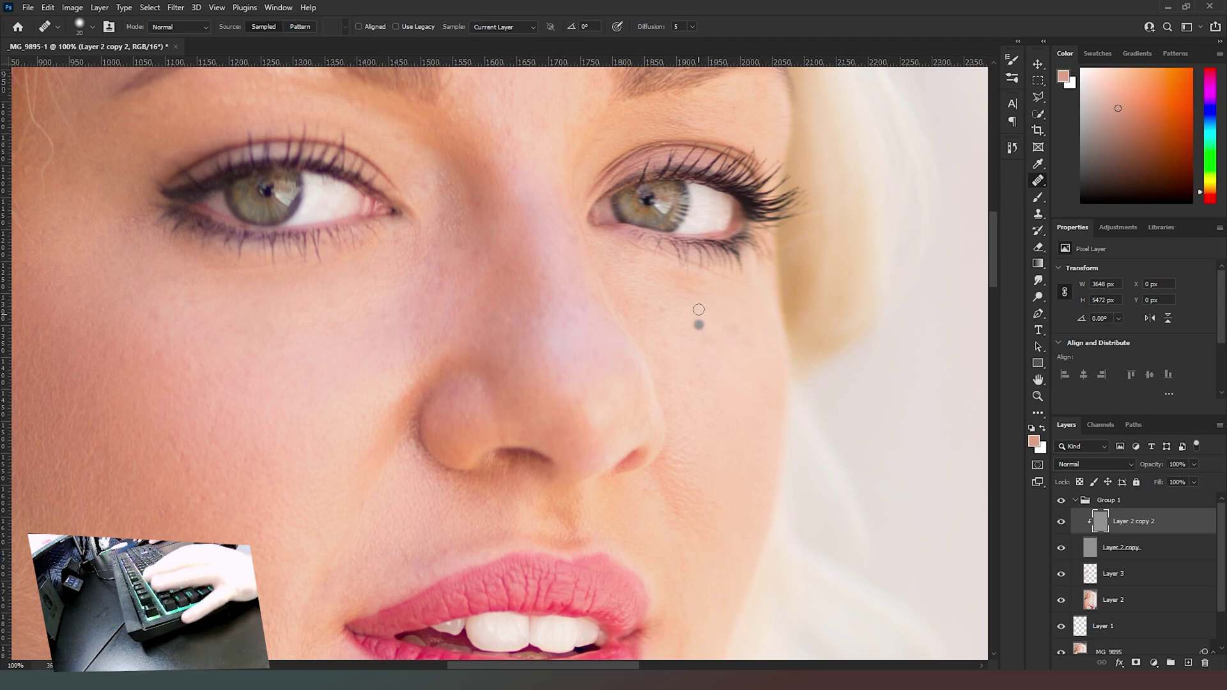
click(564, 143)
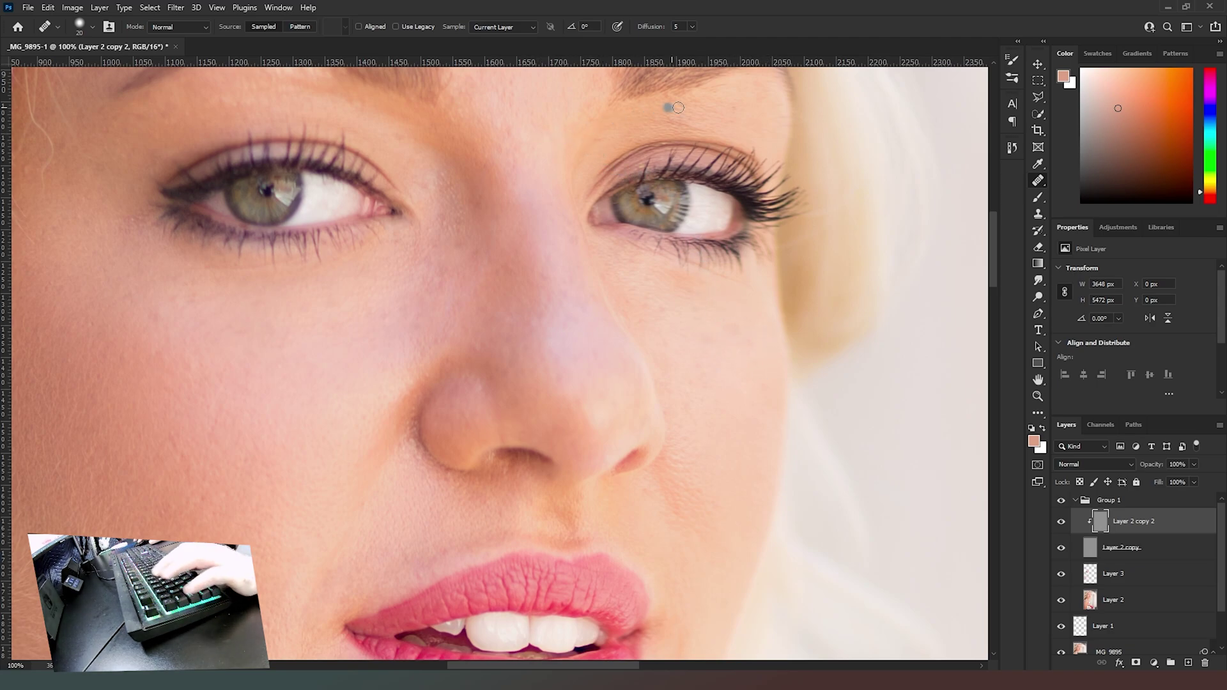
alt+click(542, 106)
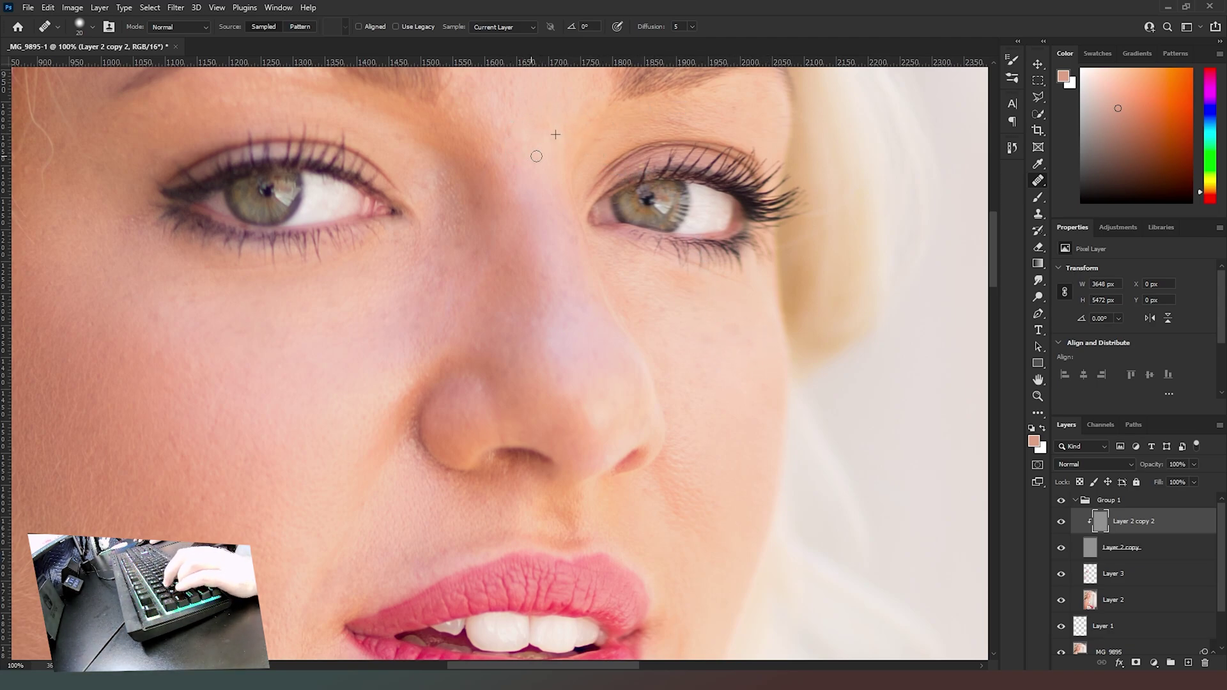
- Inspect the forehead, nose, cheek and chin and heal the remaining tiny spots with the 20 px Healing Brush
drag(516, 119, 572, 534)
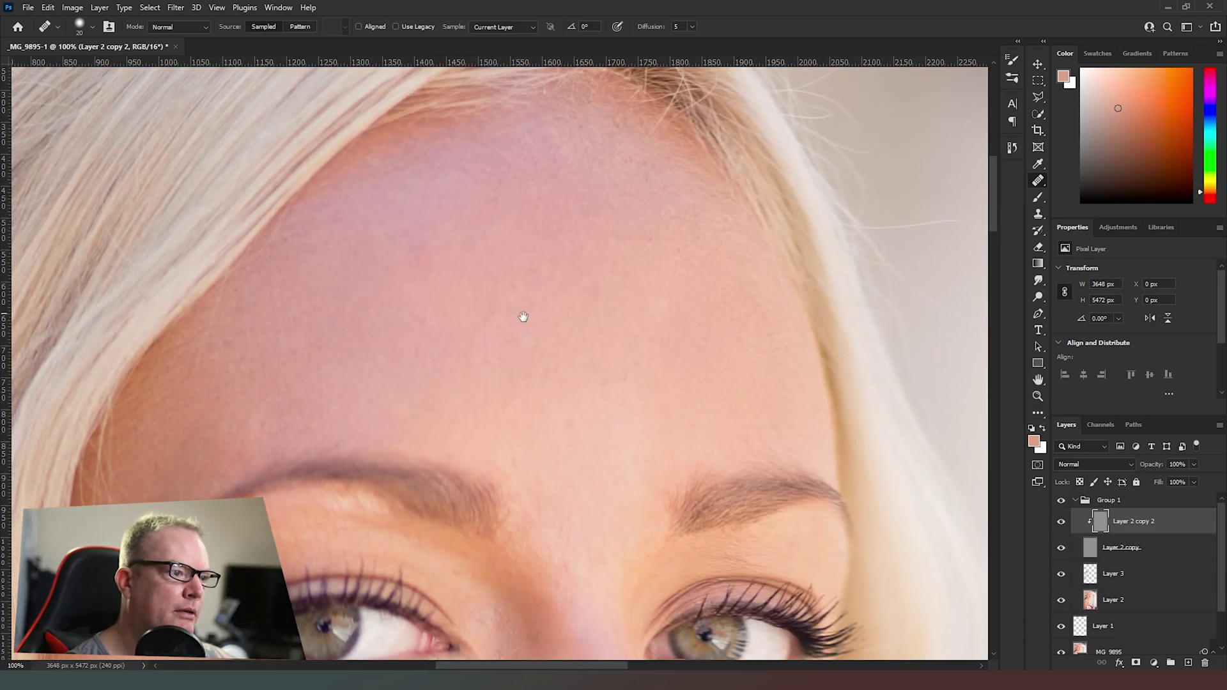
drag(553, 486, 499, 168)
drag(477, 441, 511, 186)
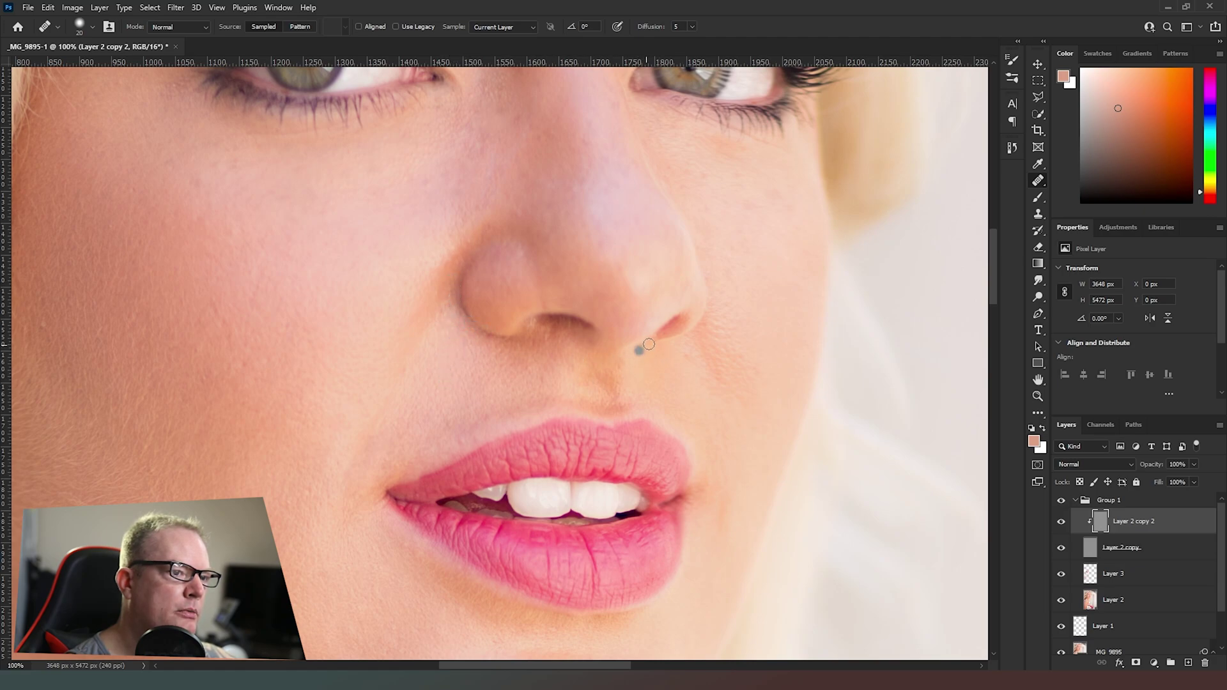
drag(417, 402, 524, 237)
mouse_move(569, 288)
mouse_down()
mouse_move(534, 386)
mouse_move(555, 297)
mouse_up()
click(340, 392)
click(380, 460)
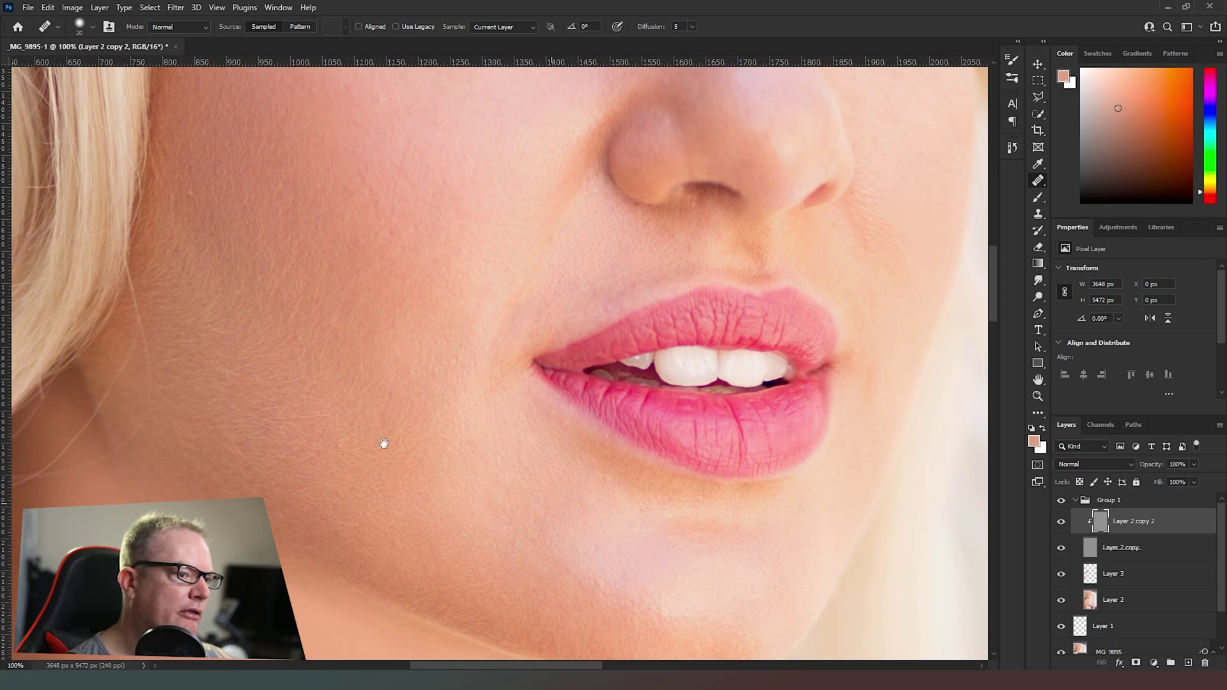
drag(392, 444, 269, 345)
drag(403, 420, 604, 365)
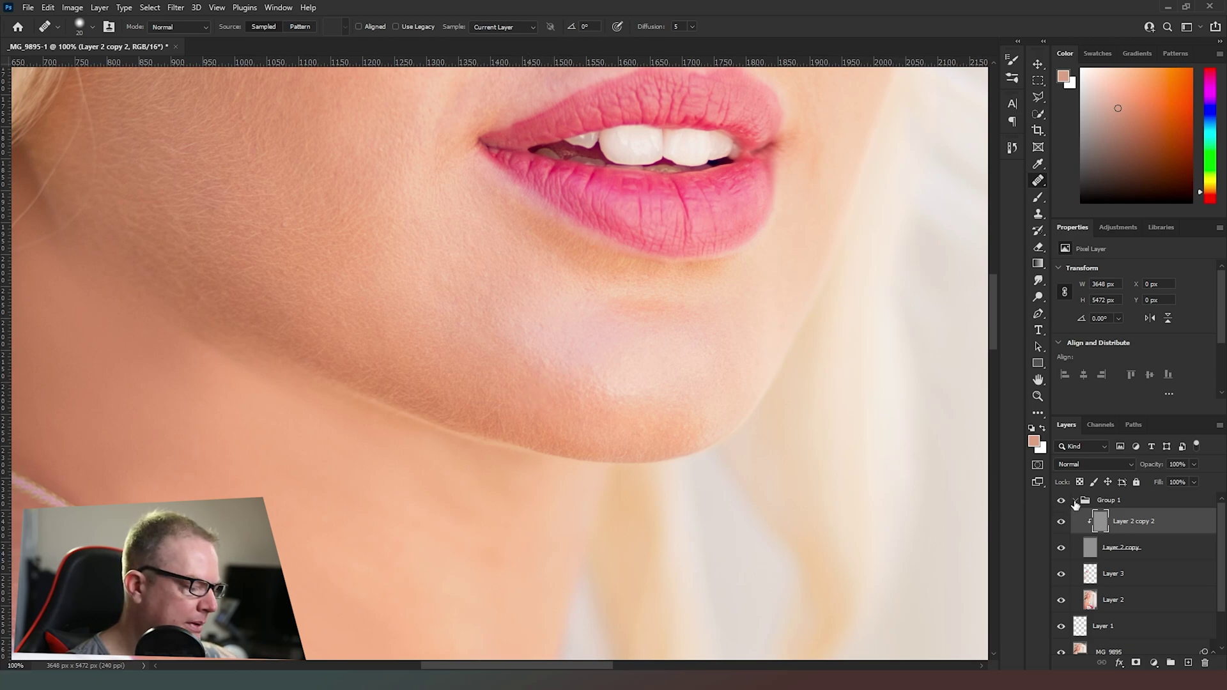
- Stamp all visible layers into a new layer and apply Dust & Scratches with a radius of 5 pixels and threshold 0
key(ctrl+shift+alt+e)
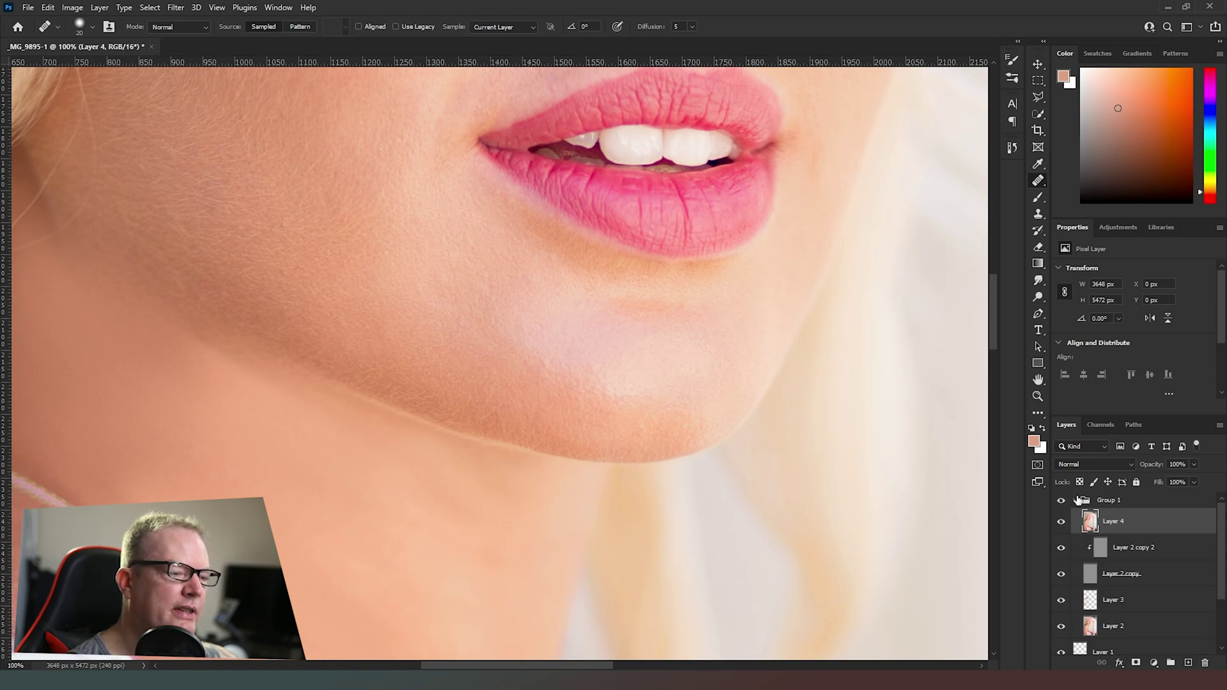
click(176, 8)
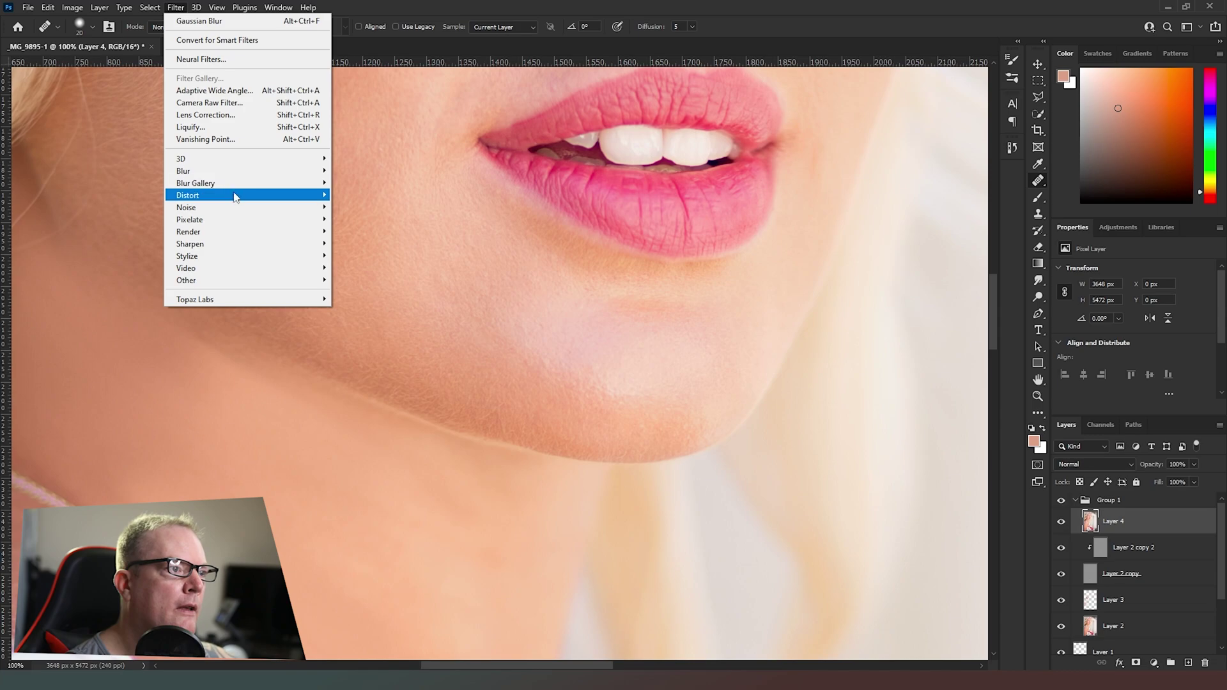
mouse_move(259, 201)
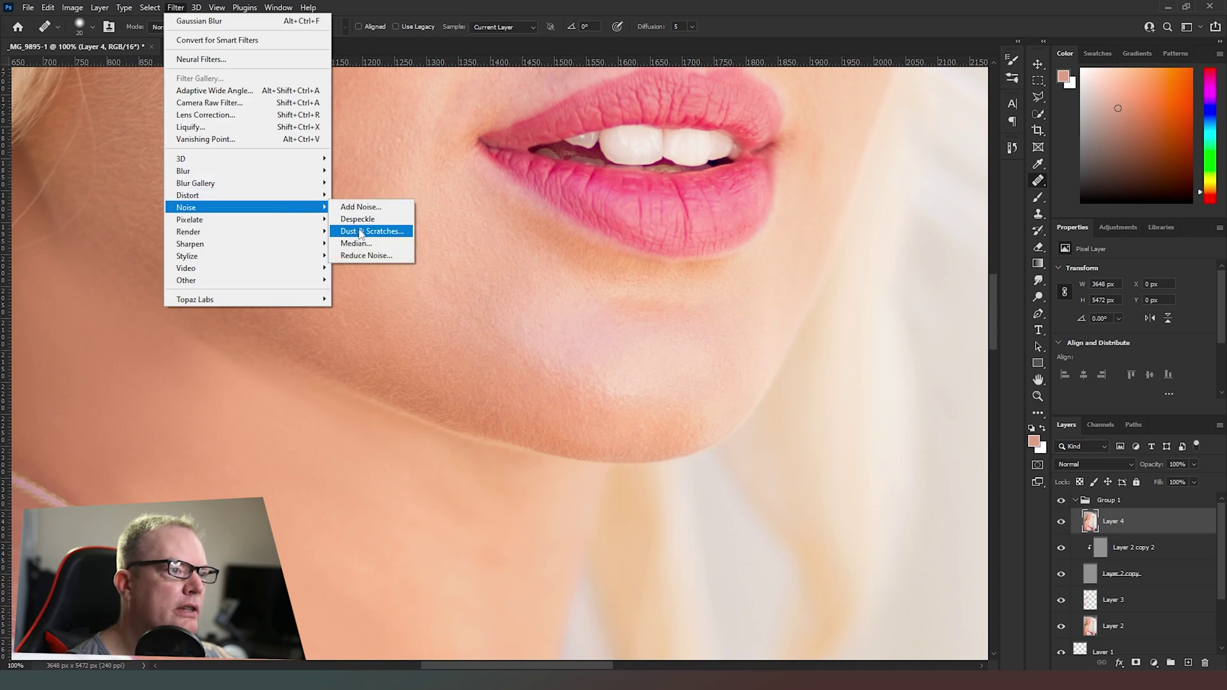
click(384, 233)
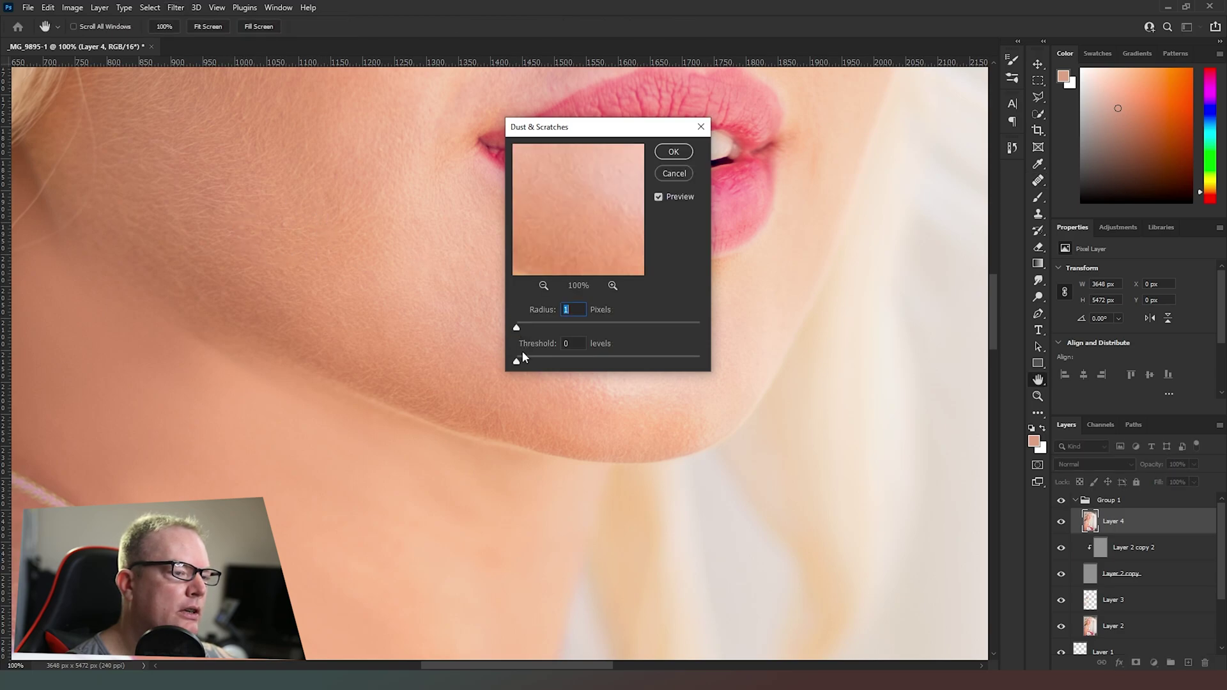
drag(519, 331, 520, 333)
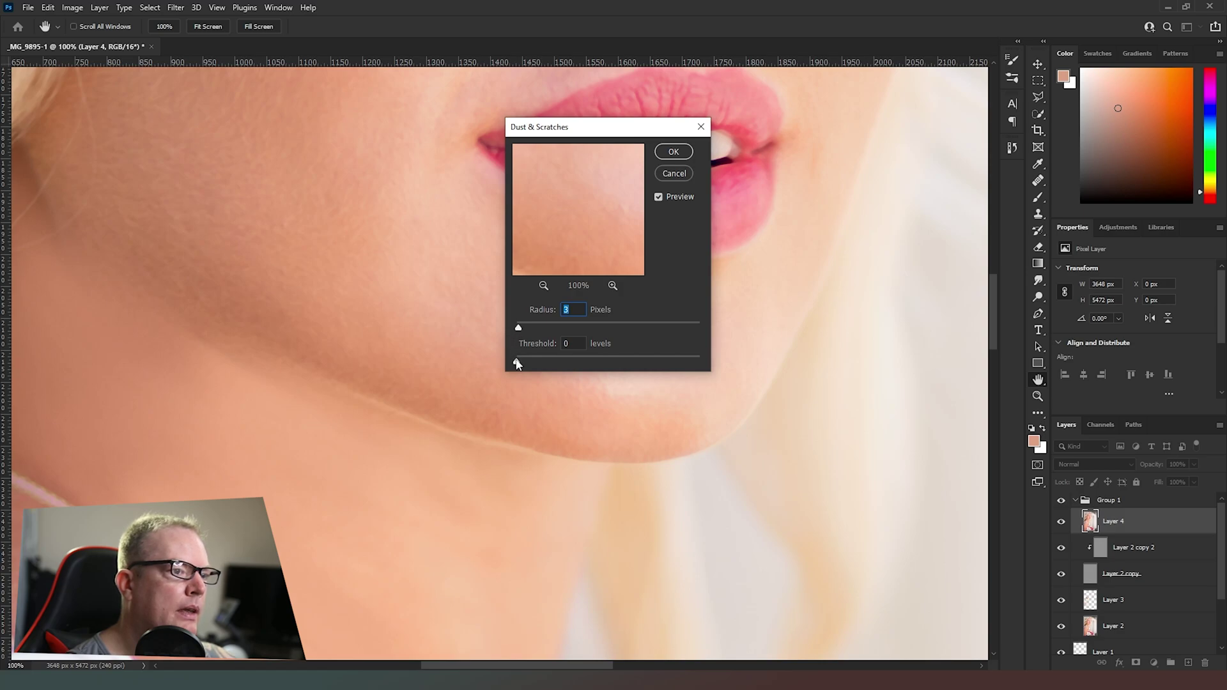
drag(519, 363, 523, 324)
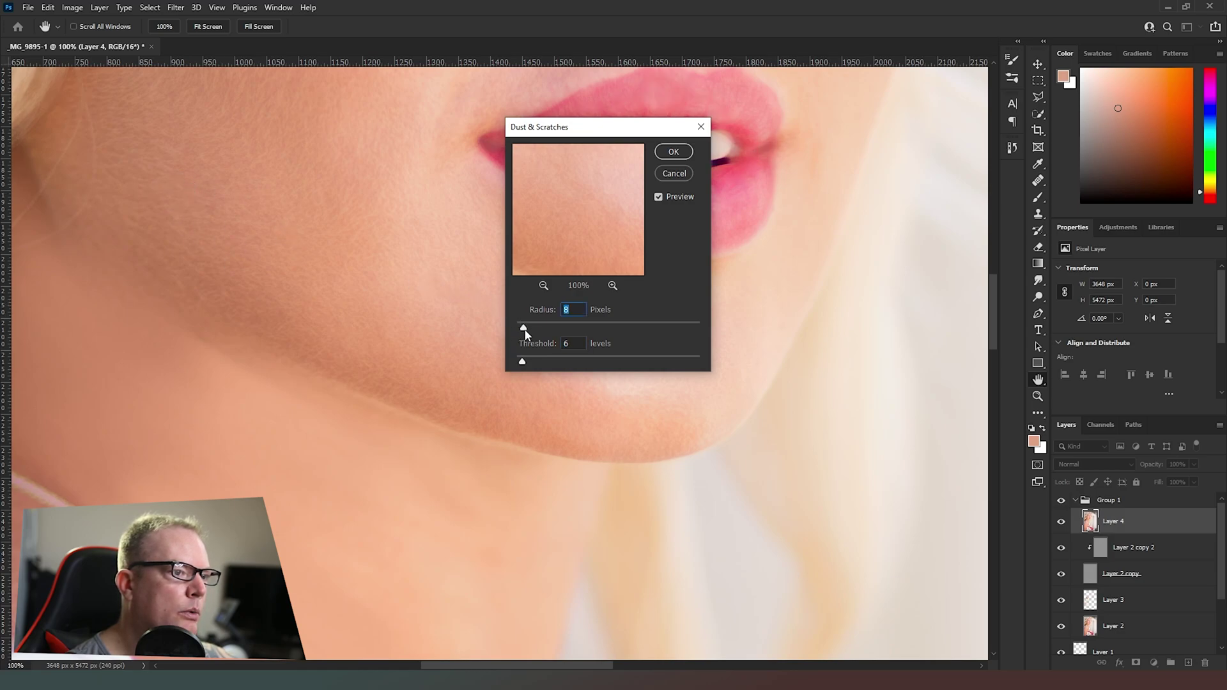
drag(522, 365, 509, 373)
drag(526, 328, 520, 330)
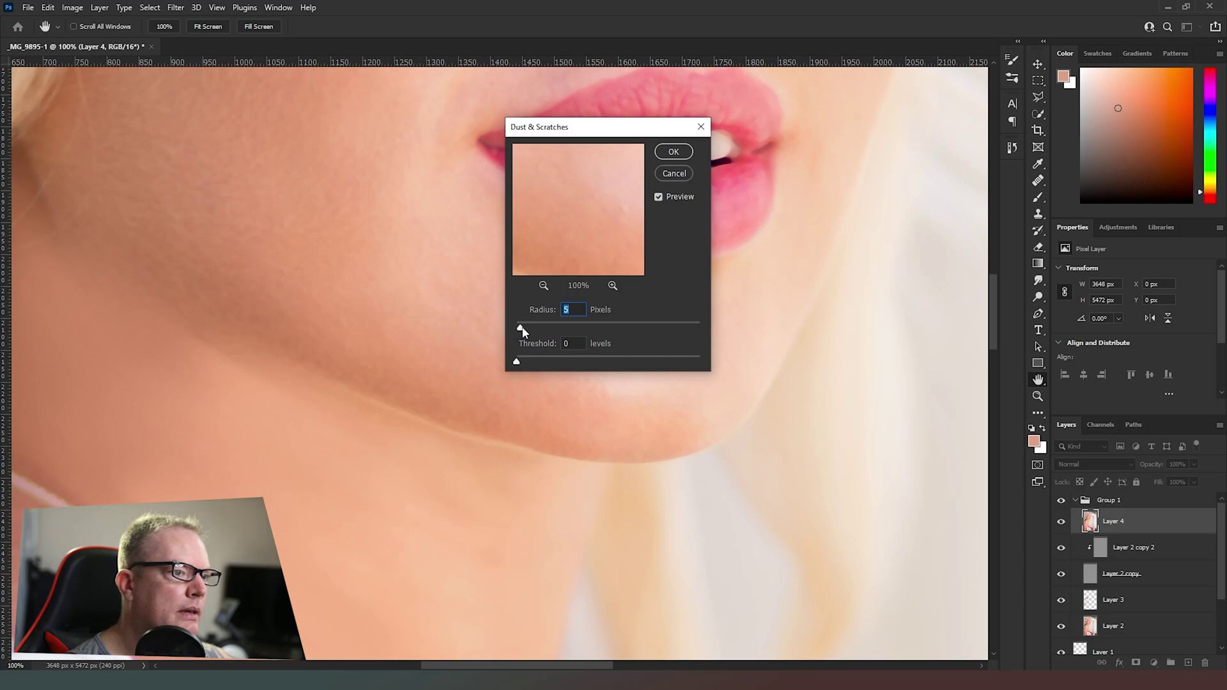
click(674, 152)
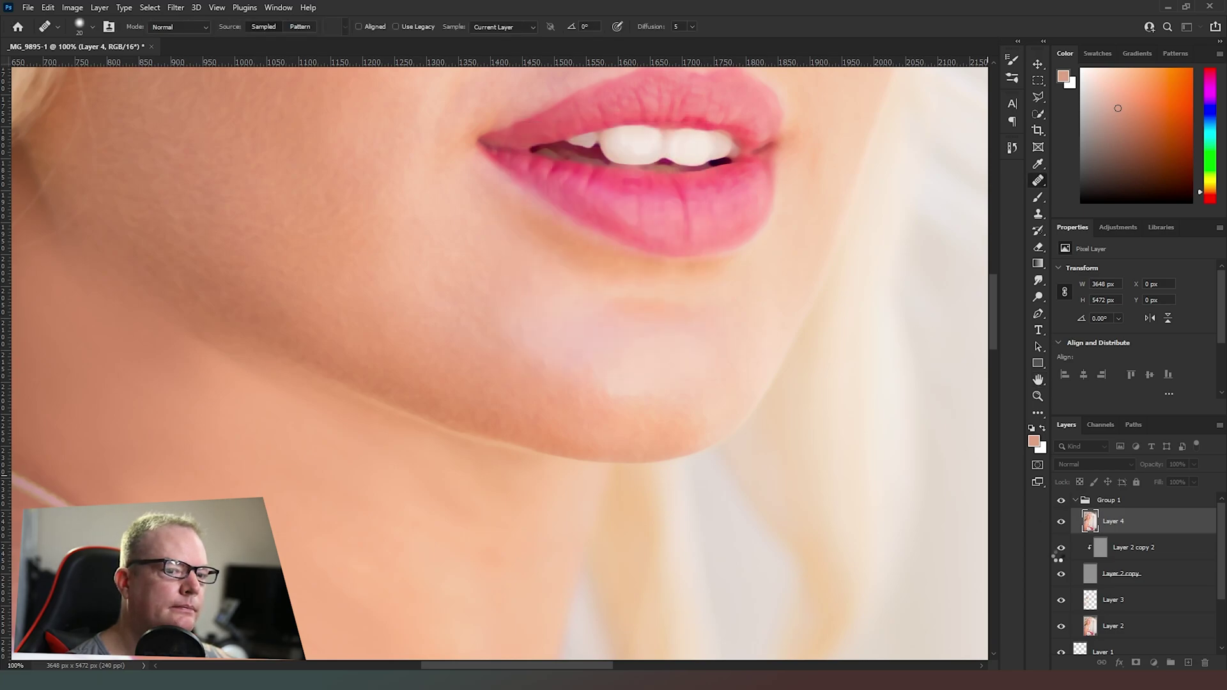
- Hide Layer 4 behind an inverted black layer mask and set up the Brush tool at 100% opacity
click(1137, 665)
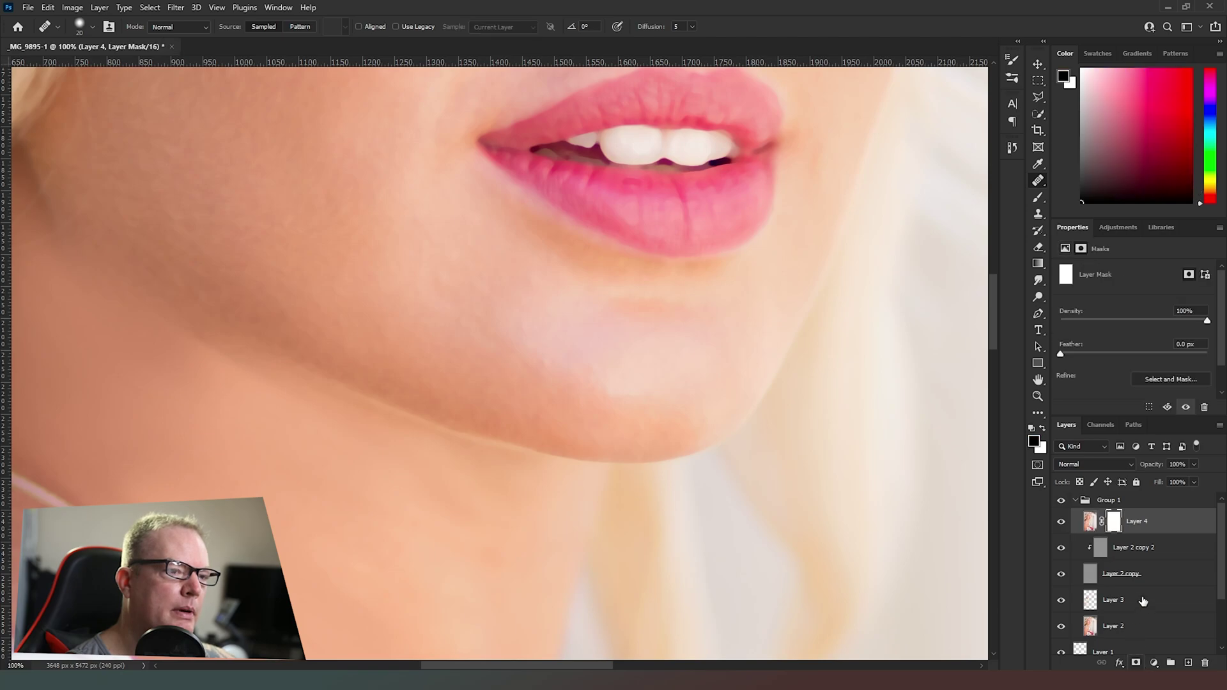
key(ctrl+i)
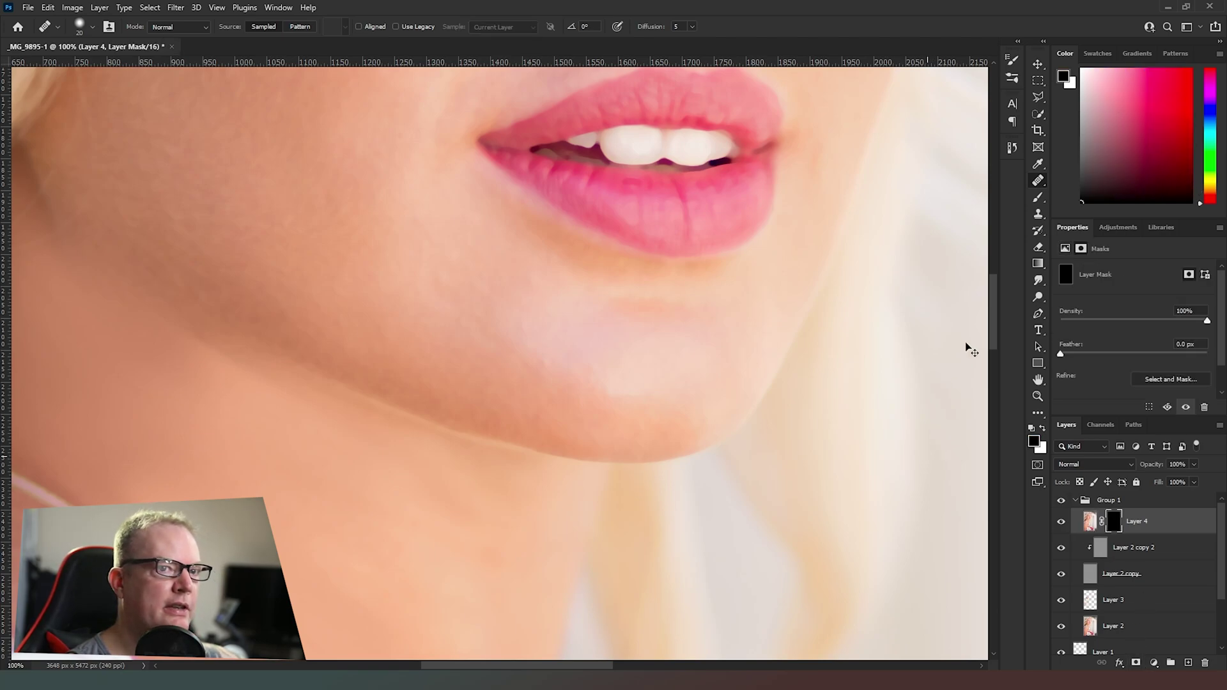
click(1038, 199)
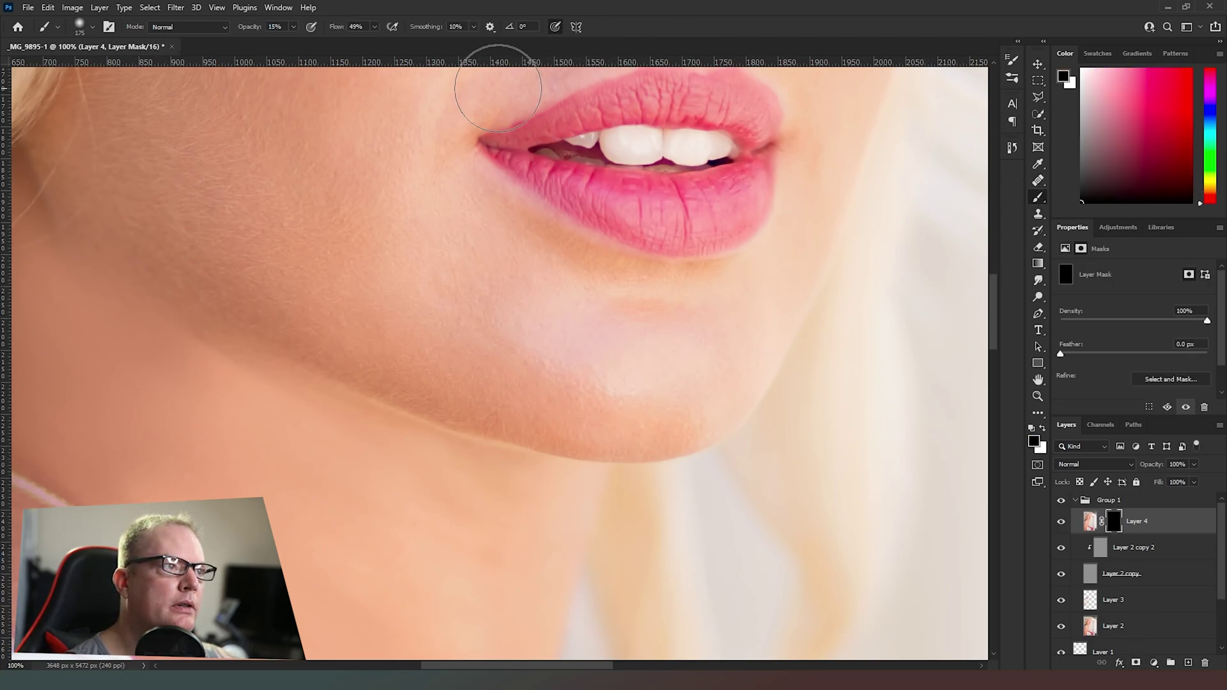
key(0)
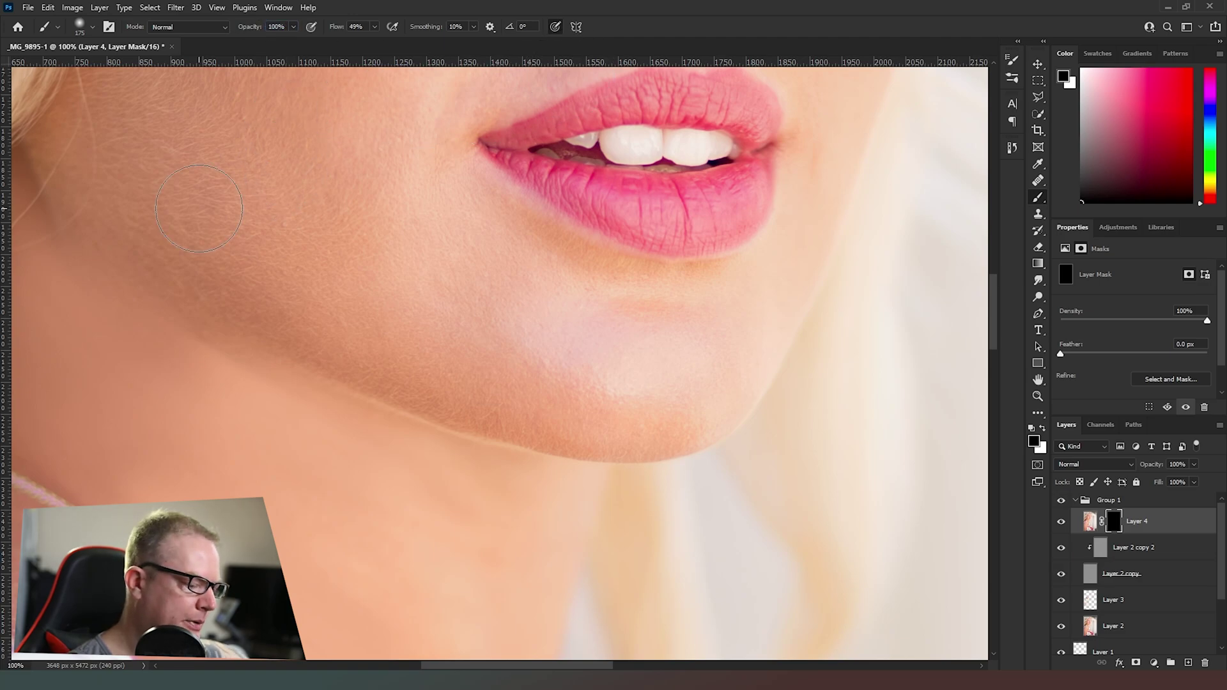
- Paint white with a tiny brush on Layer 4's mask over the fine facial hairs along the jawline
scroll(199, 213, up, 4)
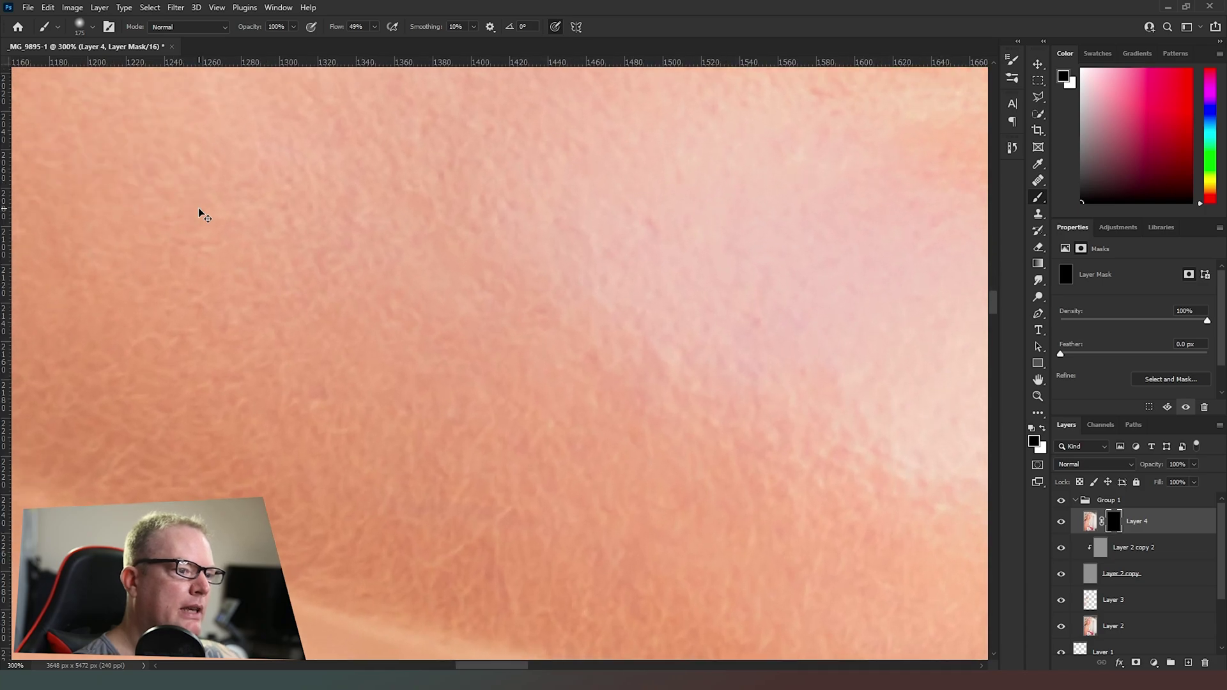
mouse_move(482, 386)
mouse_down()
mouse_move(450, 241)
mouse_move(424, 222)
mouse_up()
key(bracketleft)
key(bracketleft)
key(bracketleft)
key(bracketleft)
key(bracketleft)
key(bracketleft)
key(bracketleft)
key(bracketleft)
key(bracketleft)
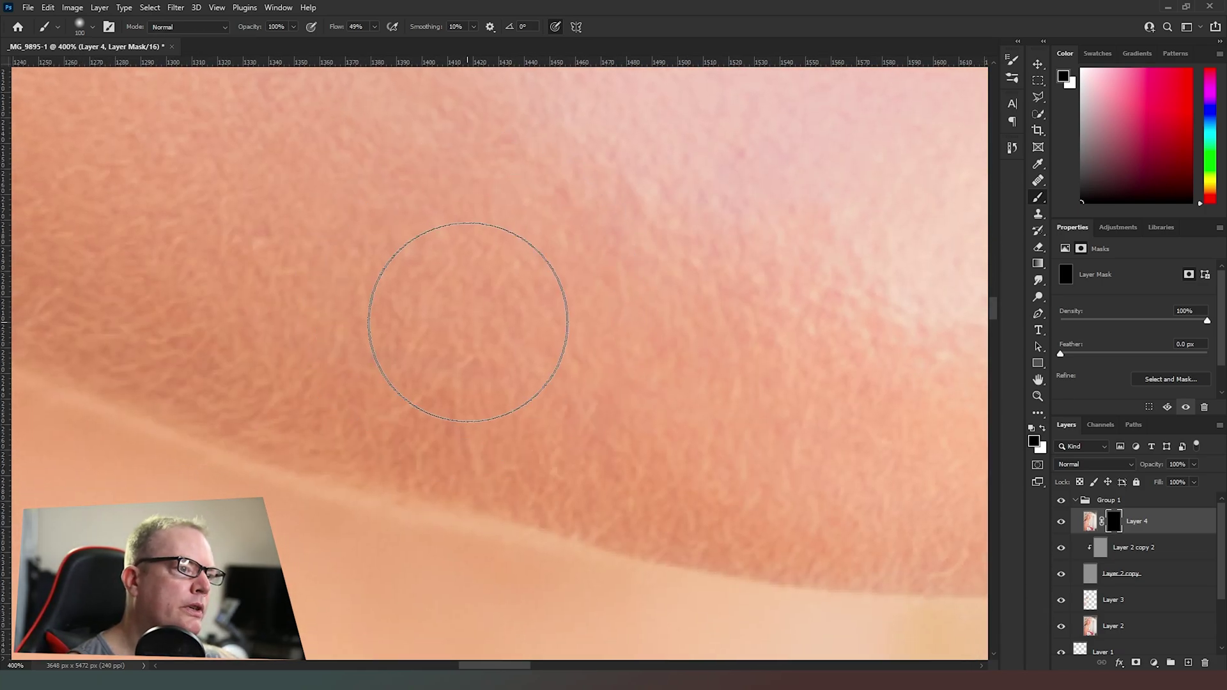
key(bracketleft)
key(bracketleft)
key(bracketleft)
key(bracketleft)
key(bracketleft)
key(bracketleft)
key(bracketleft)
key(bracketleft)
key(bracketleft)
key(bracketleft)
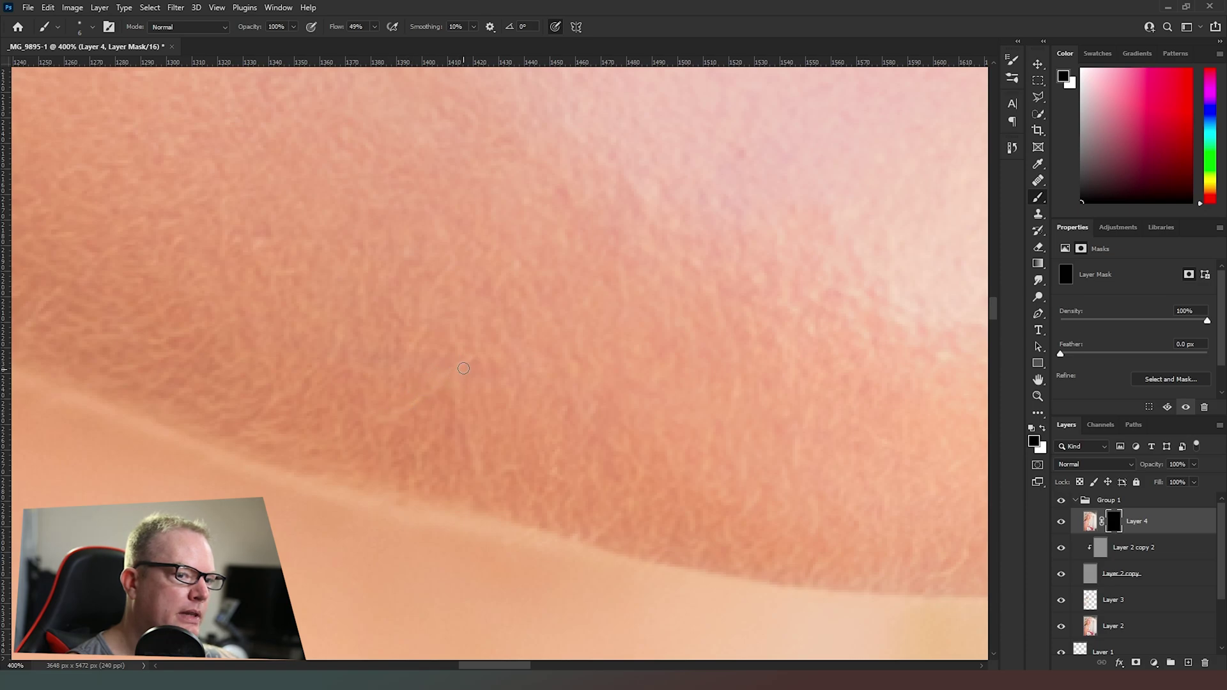
key(x)
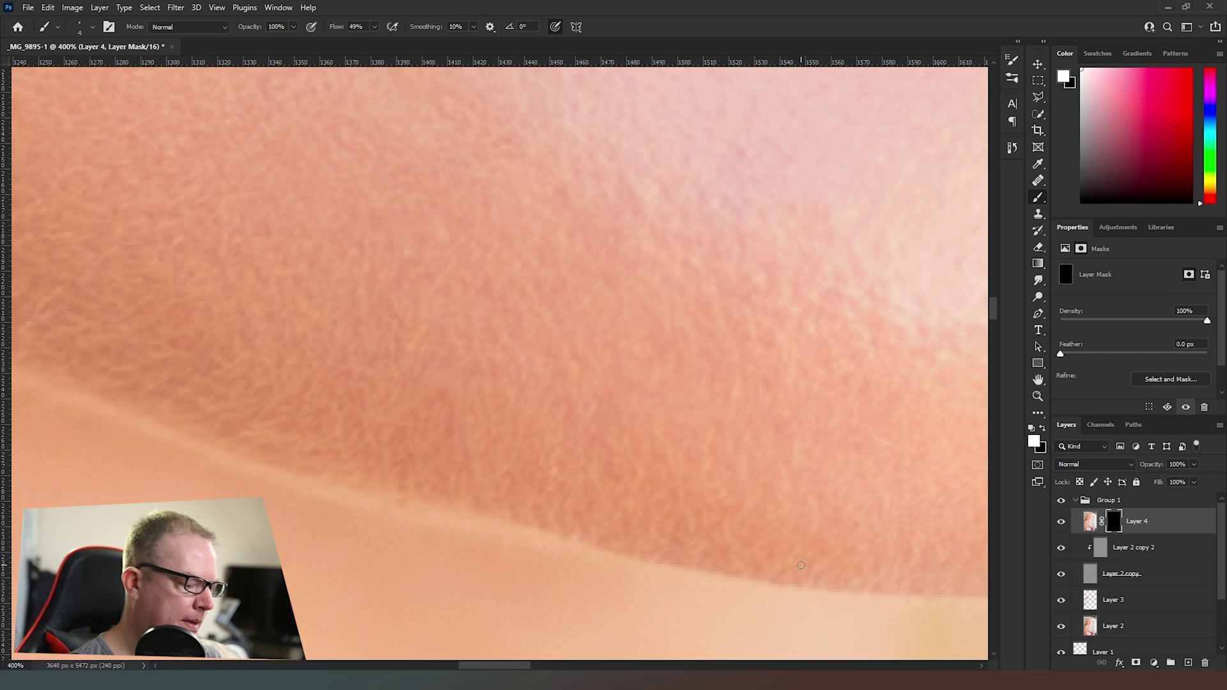
- Collapse Group 1 and create a new empty group above it
key(ctrl+0)
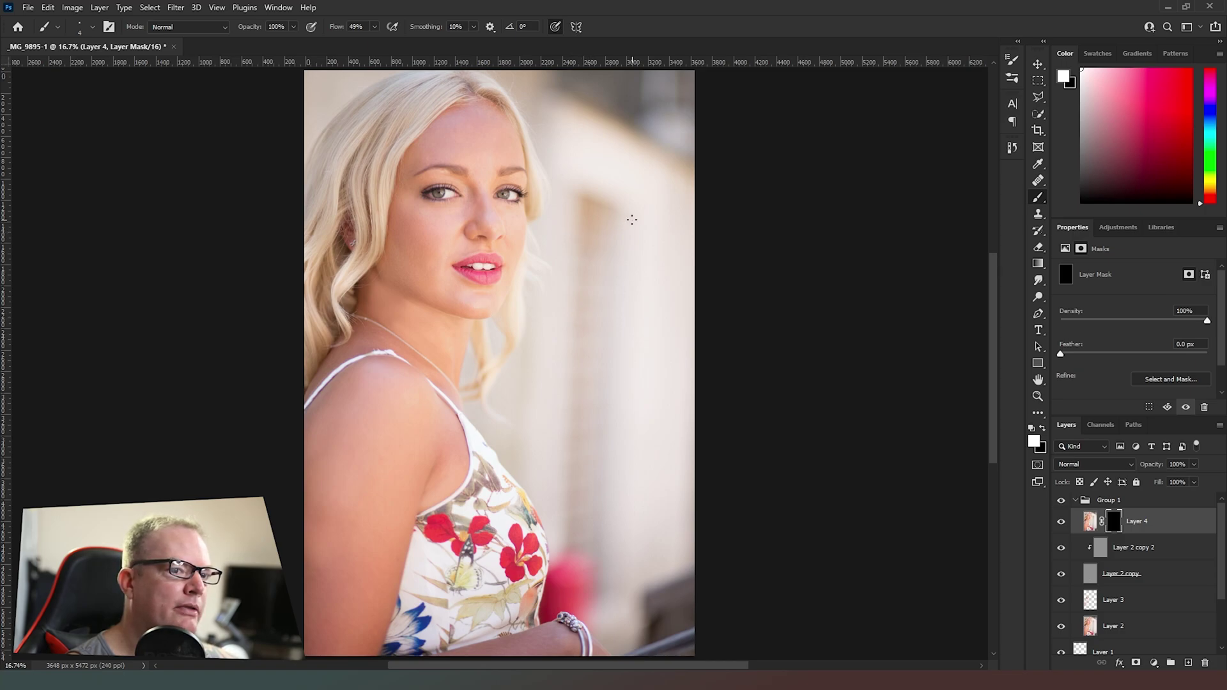
click(1075, 501)
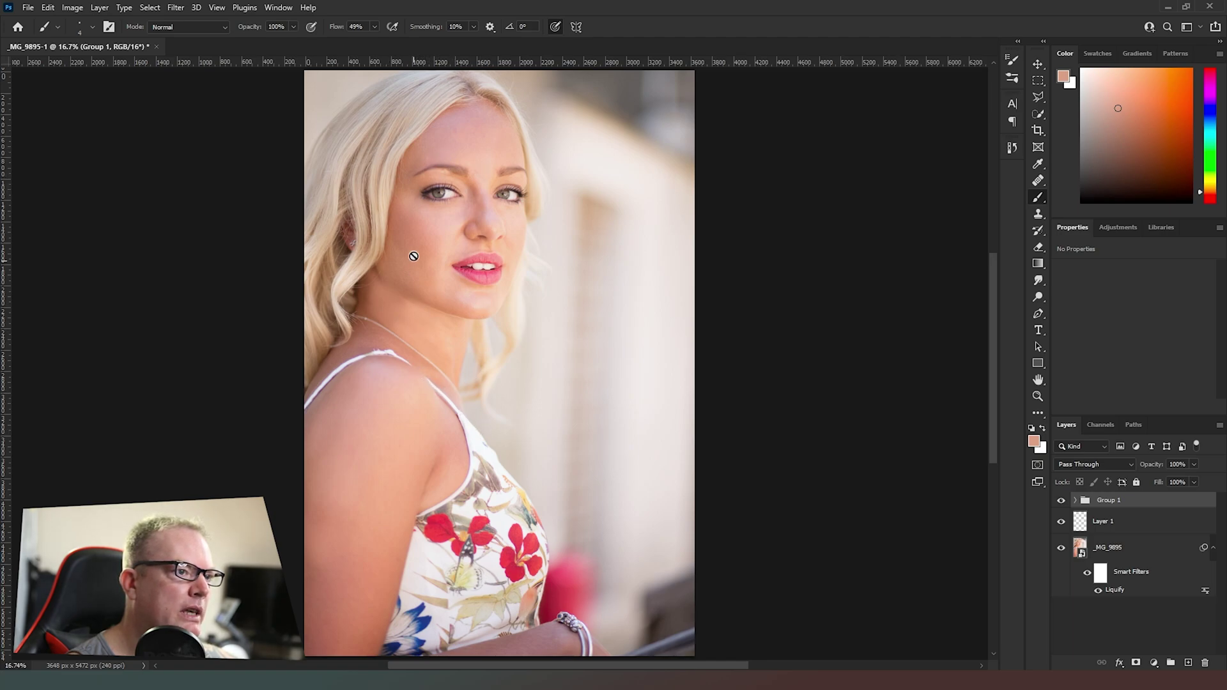
click(1170, 663)
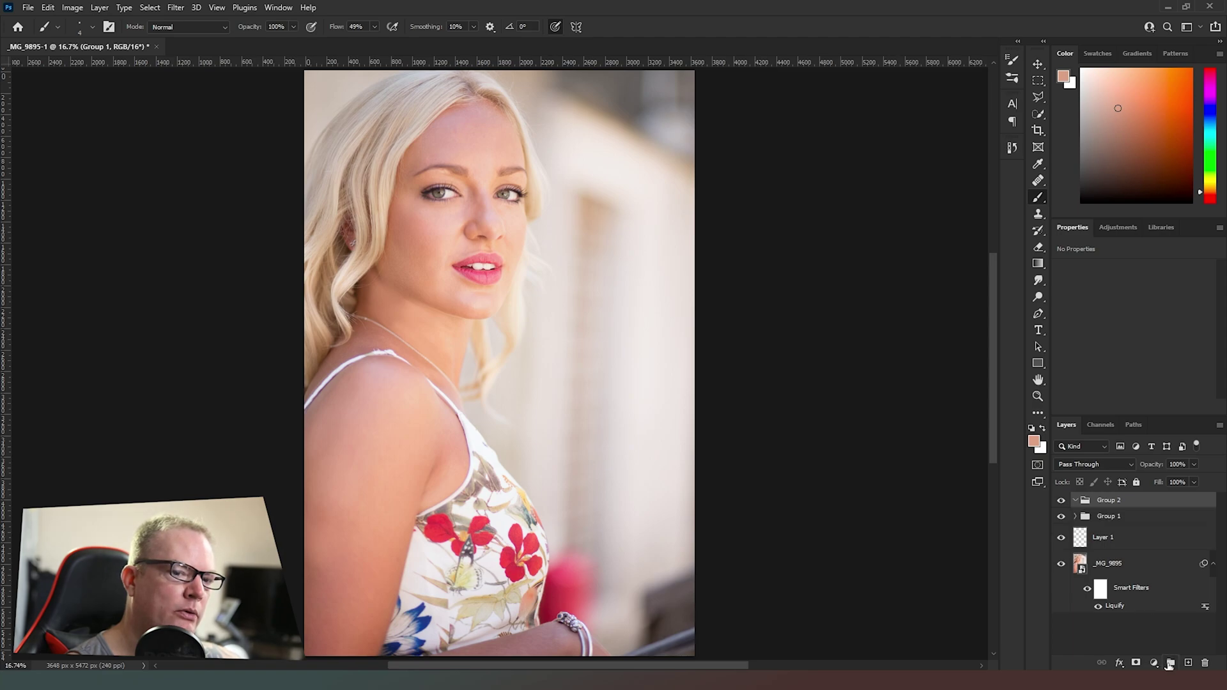
- Load the RGB composite's luminosity as a selection and add a Curves adjustment layer masked by it inside Group 2
click(1103, 426)
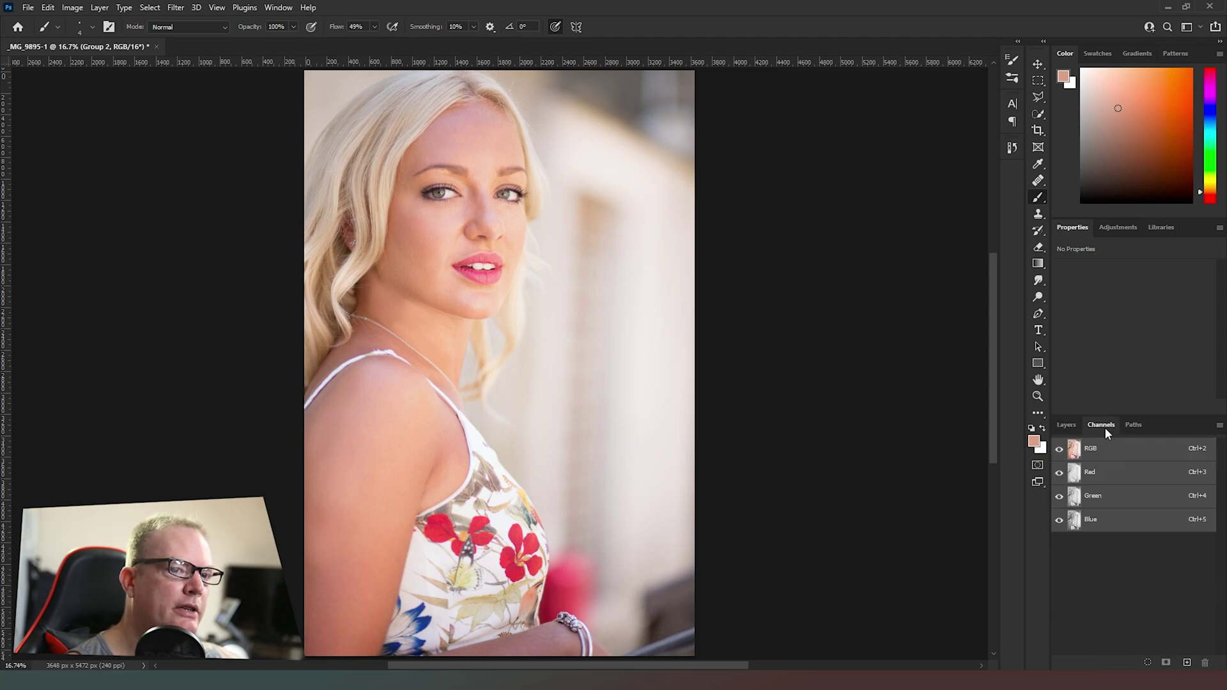
ctrl+click(1077, 451)
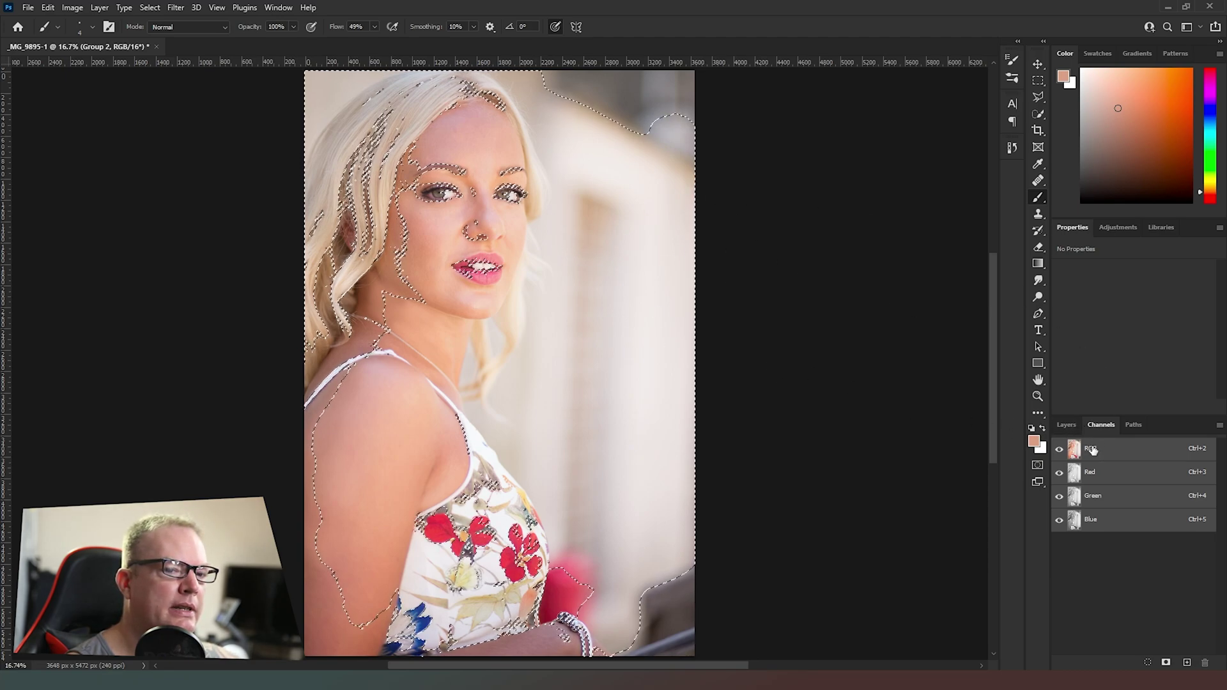
click(1073, 424)
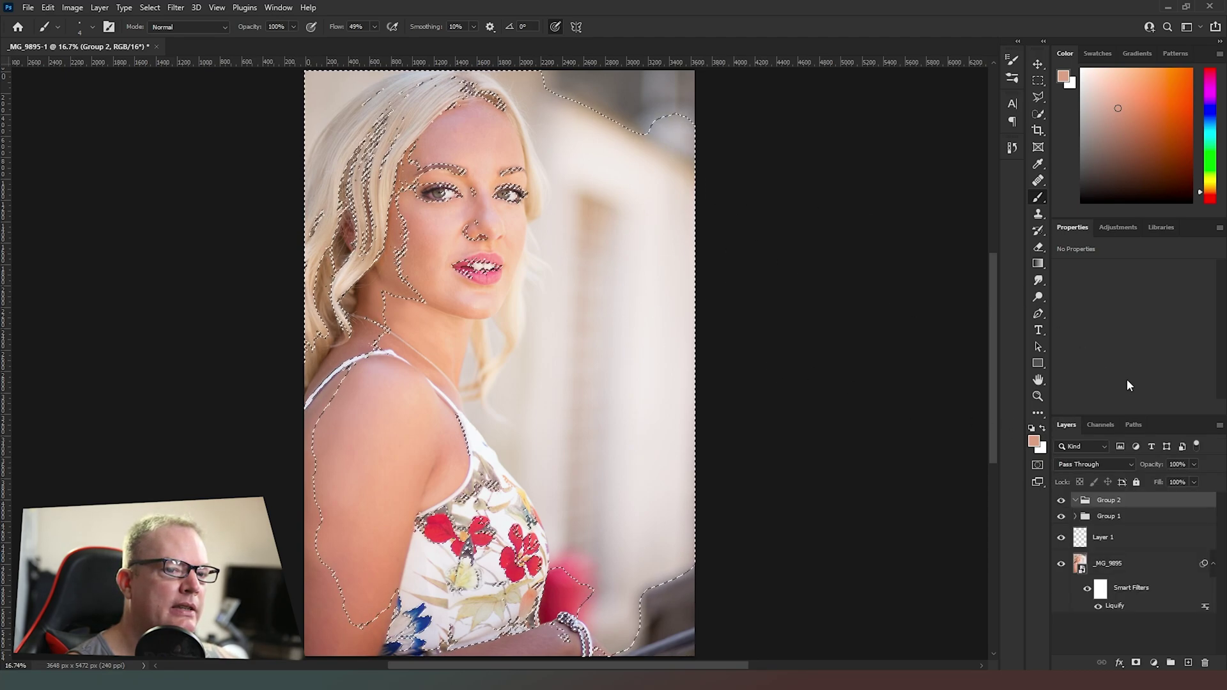
click(1154, 664)
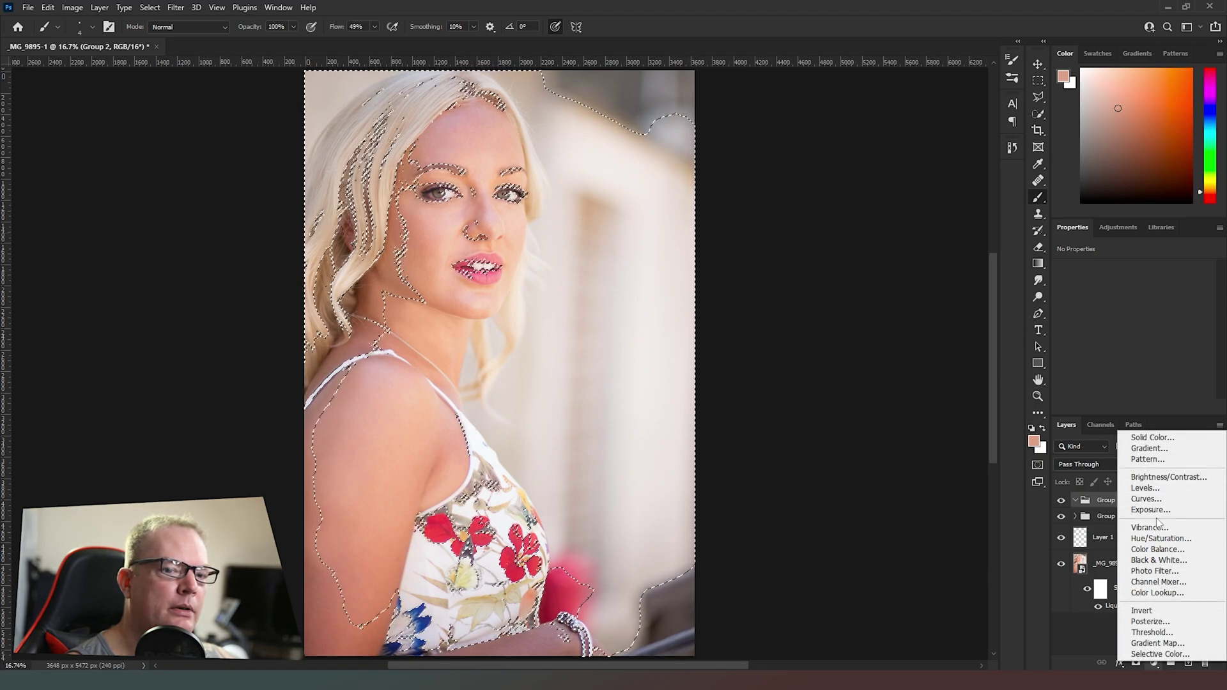
click(1148, 499)
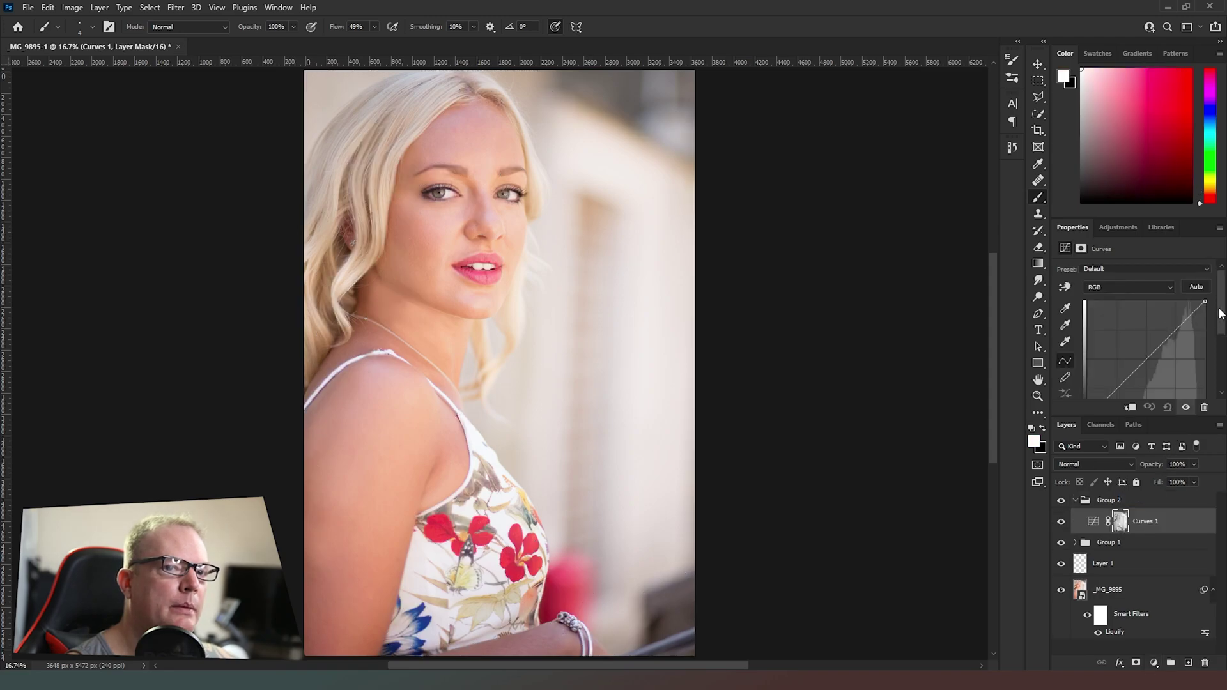
- Shape the Curves 1 curve into an S, raising the highlights and pulling down the shadows
drag(1221, 315, 1220, 329)
drag(1183, 283, 1182, 275)
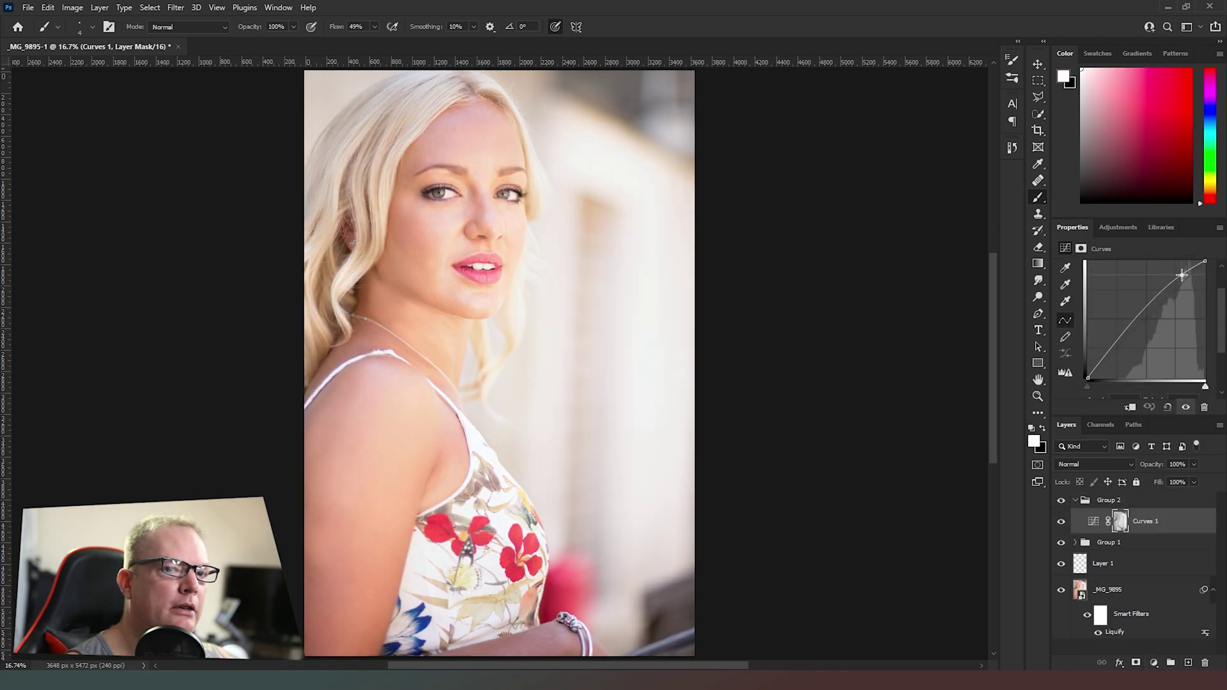
drag(1116, 348, 1118, 360)
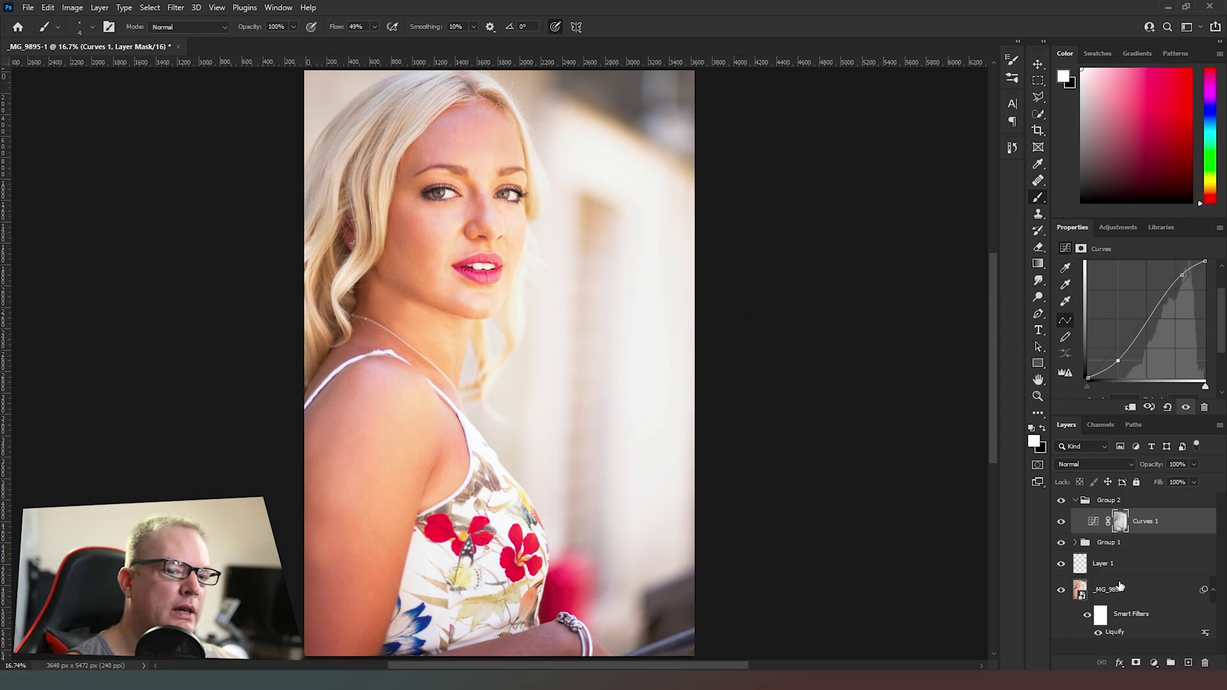
- Add a second Curves layer and use on-image adjustment to set a highlight point on the cheek and darken the neck shadow slightly
click(1153, 665)
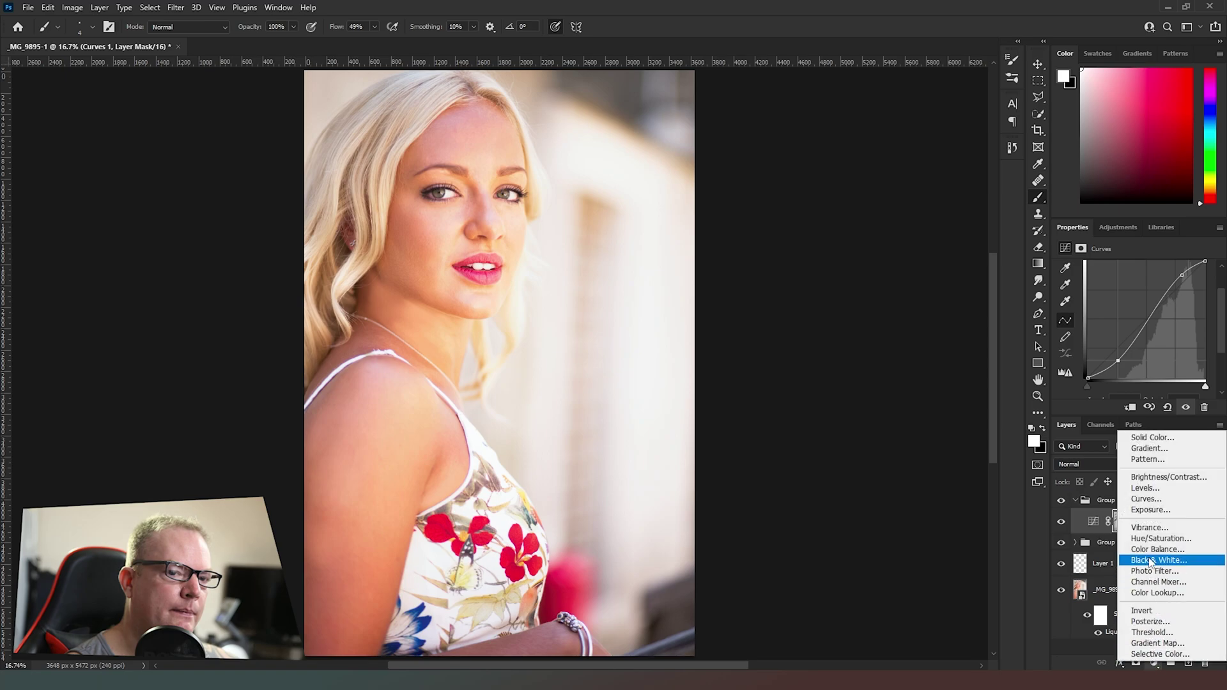
click(1148, 499)
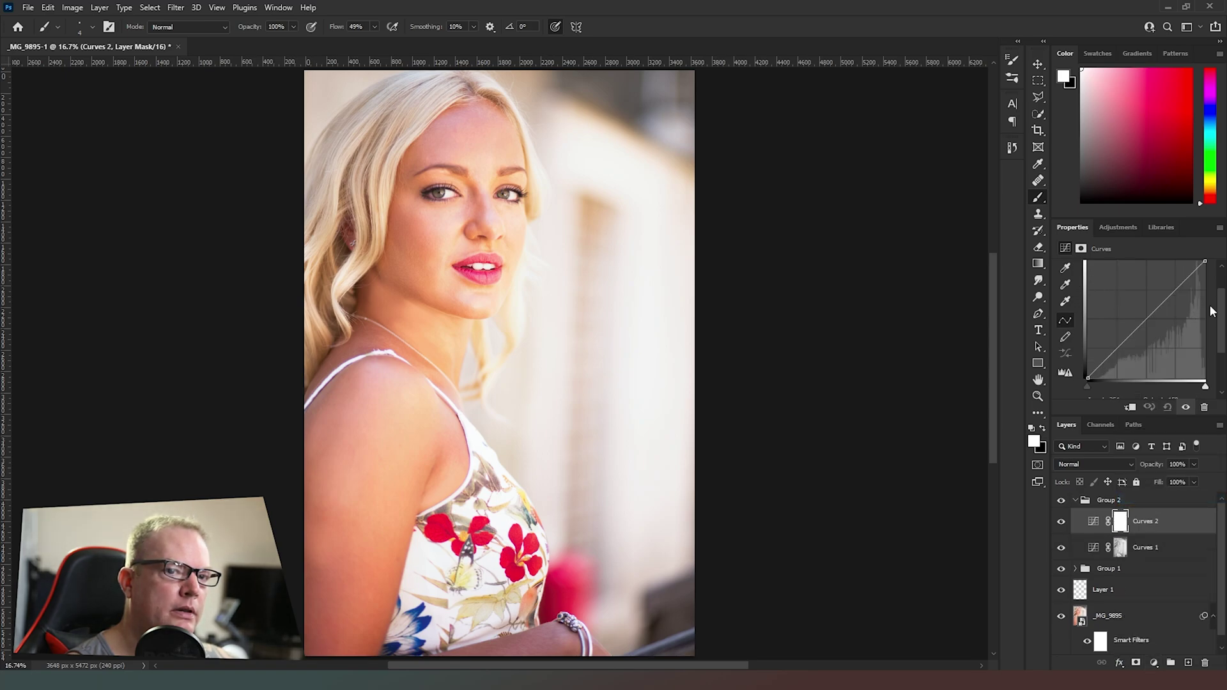
click(1069, 278)
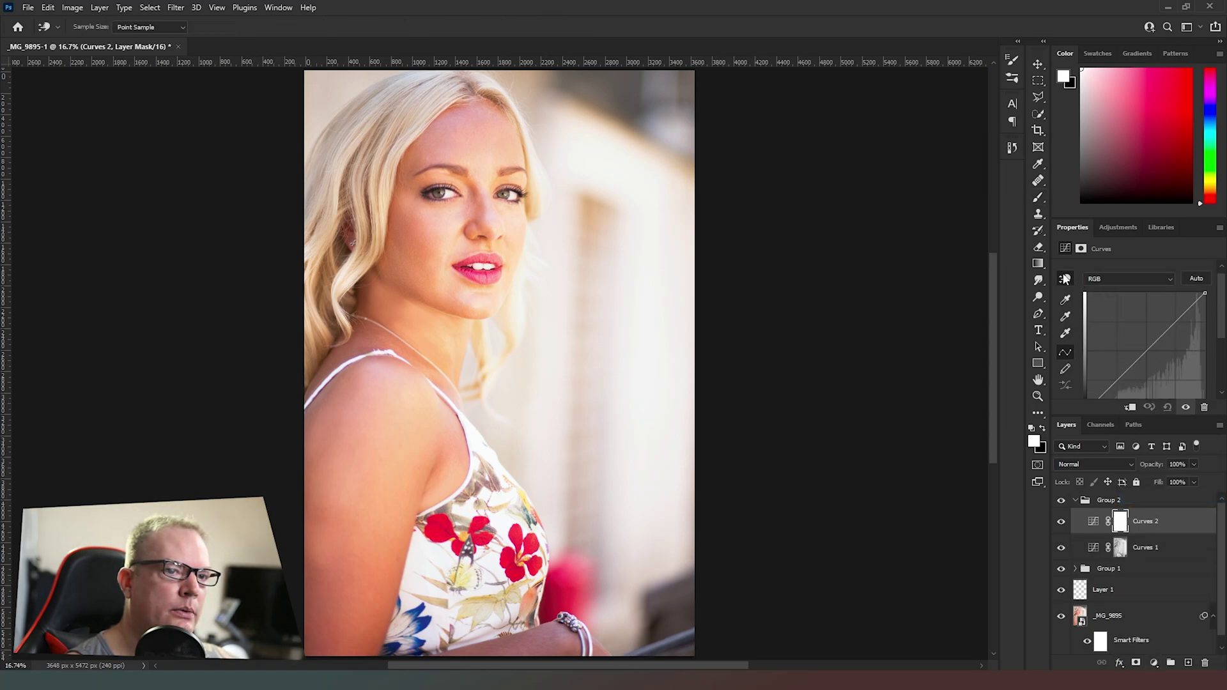
click(498, 219)
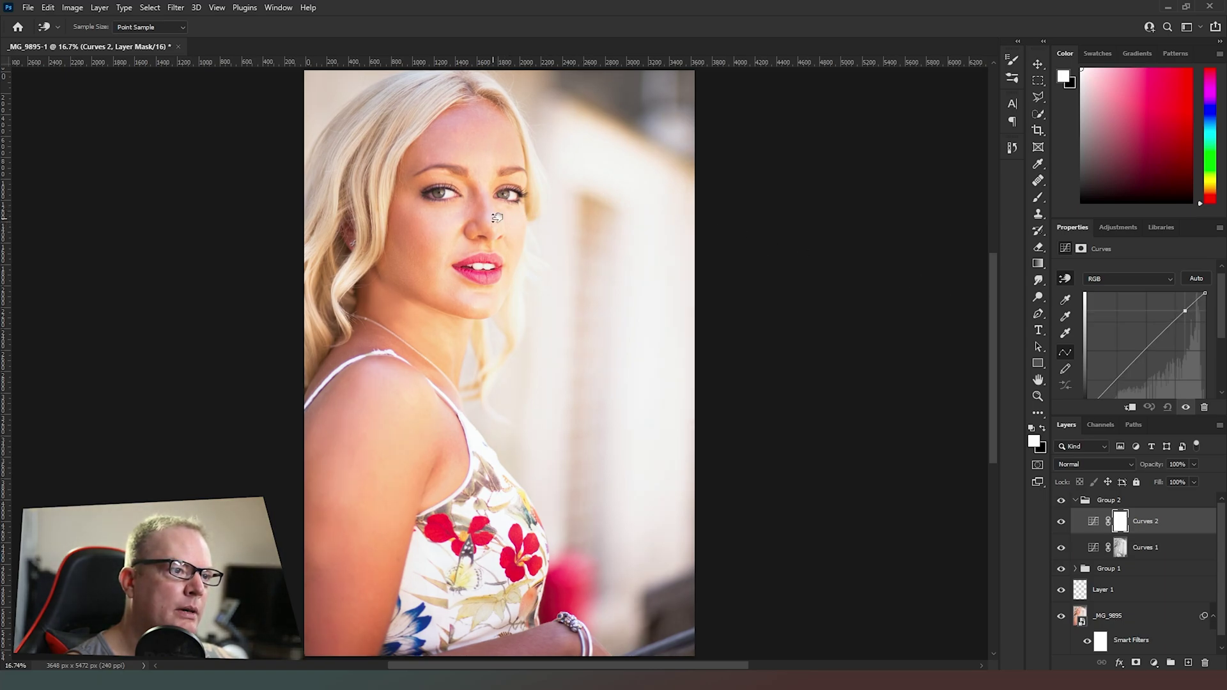
click(370, 299)
drag(369, 300, 371, 305)
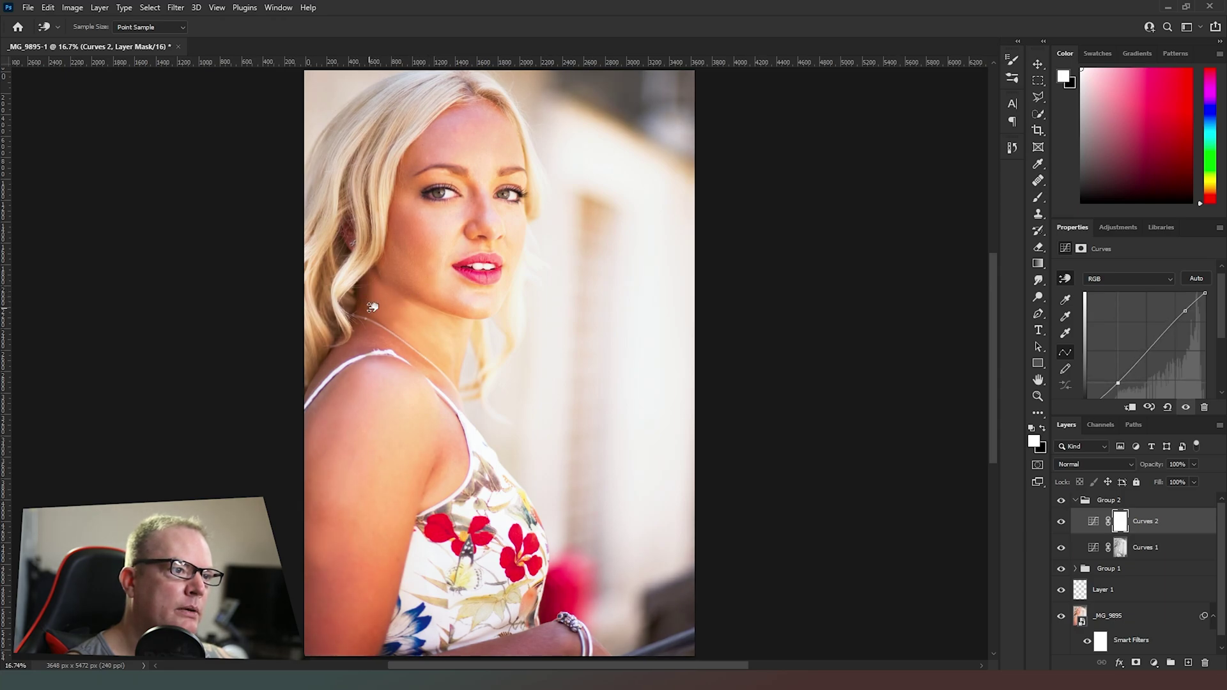
- Add a Hue/Saturation adjustment layer, set the Master saturation to -8 and slightly lower the Reds saturation
click(1155, 664)
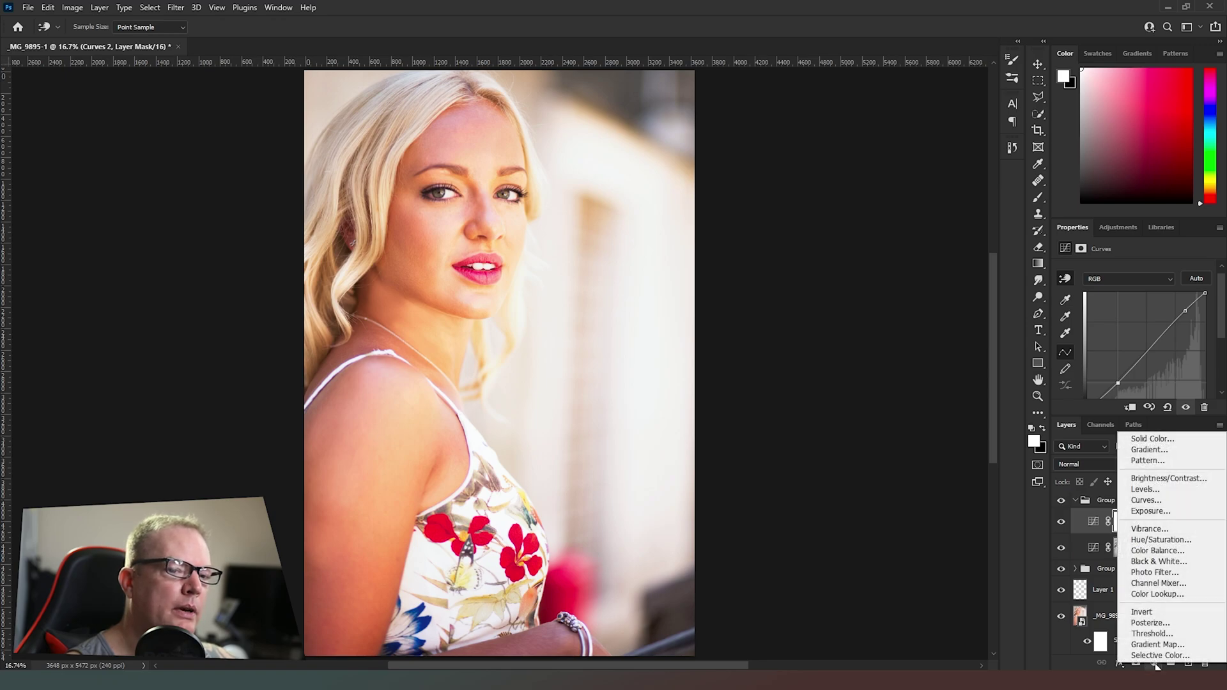
click(1161, 540)
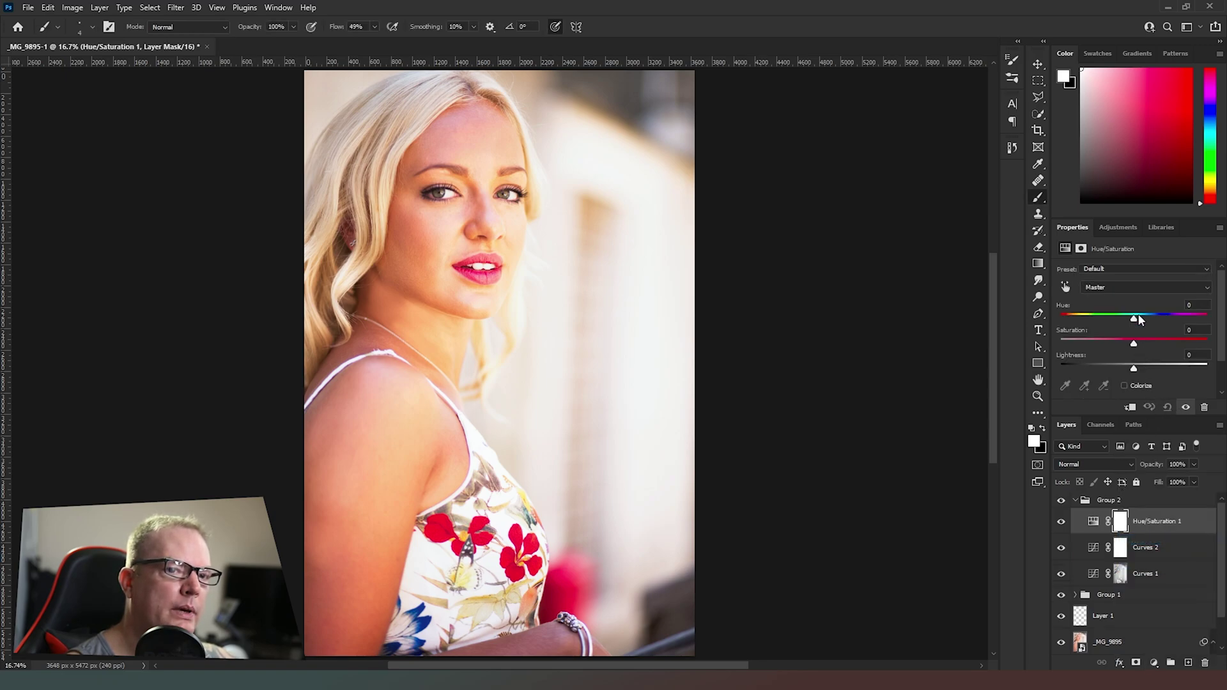
drag(1132, 345, 1129, 344)
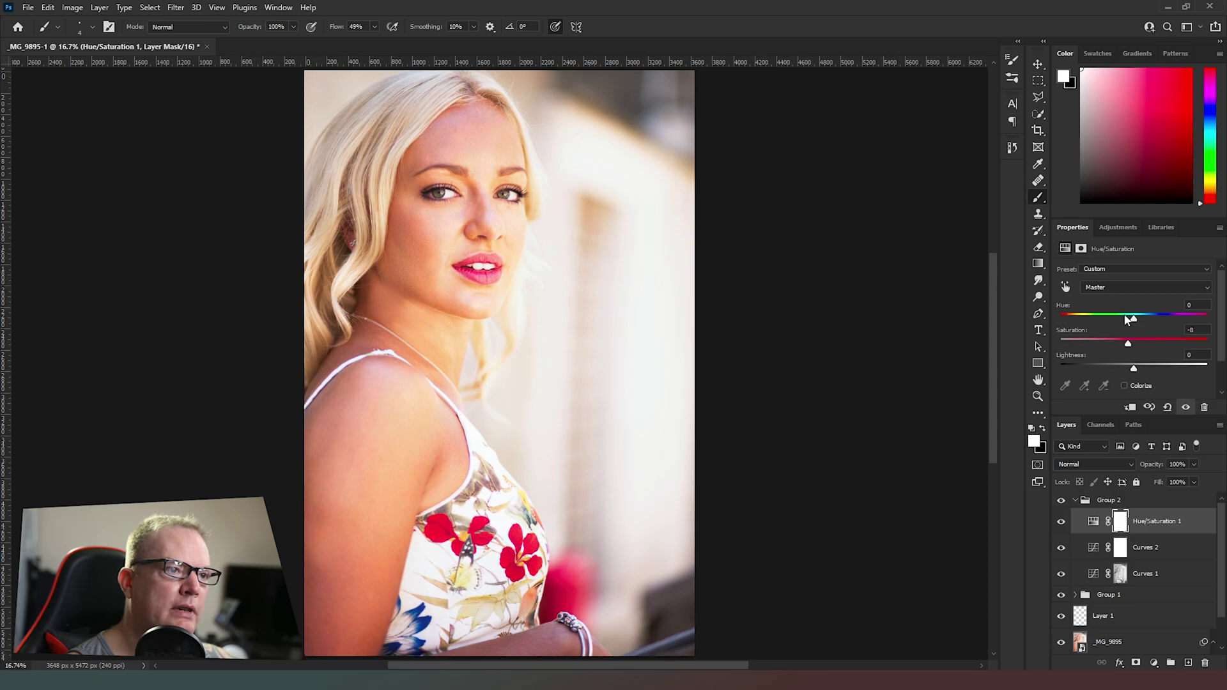
click(1149, 287)
click(1133, 314)
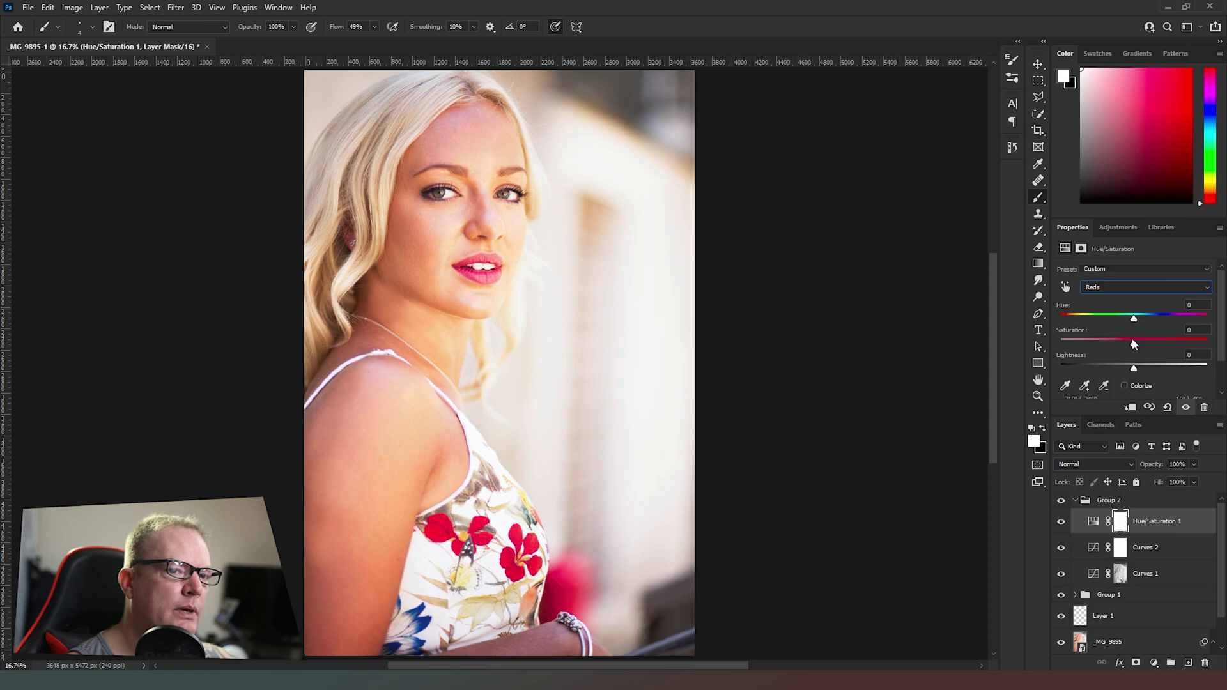
drag(1133, 346, 1130, 346)
- Set the Yellows saturation to -17 and the Greens saturation to -10 in the Hue/Saturation layer
click(1126, 289)
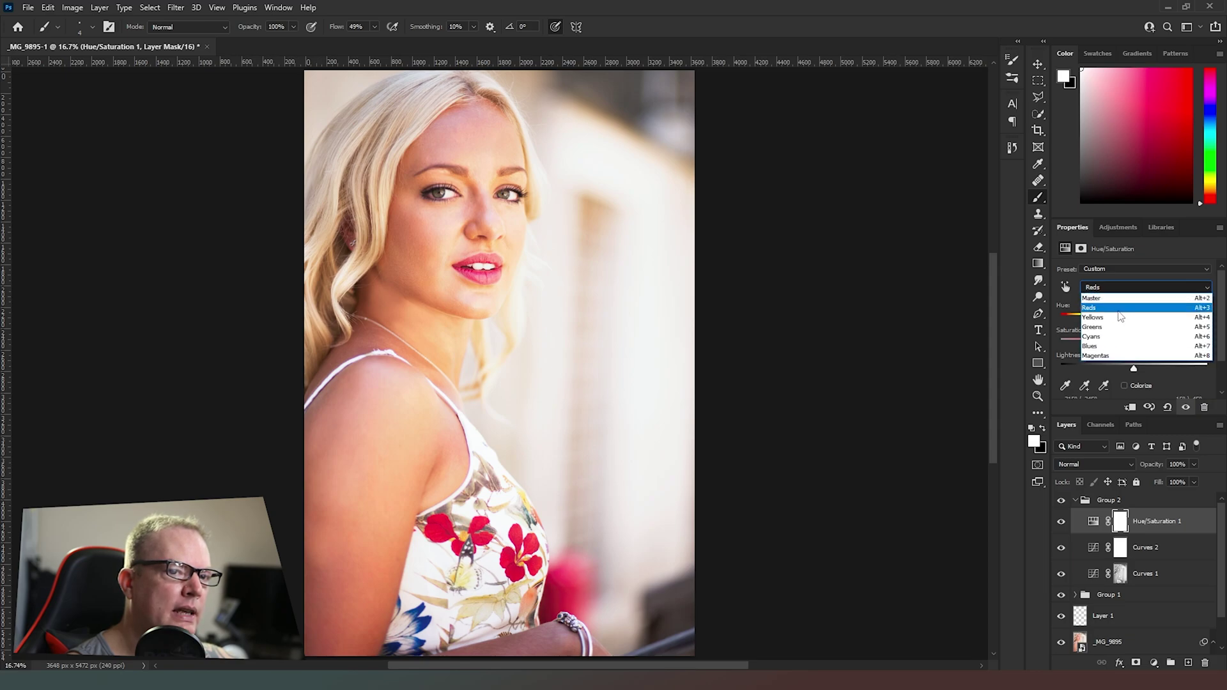
click(1124, 318)
drag(1125, 346, 1124, 346)
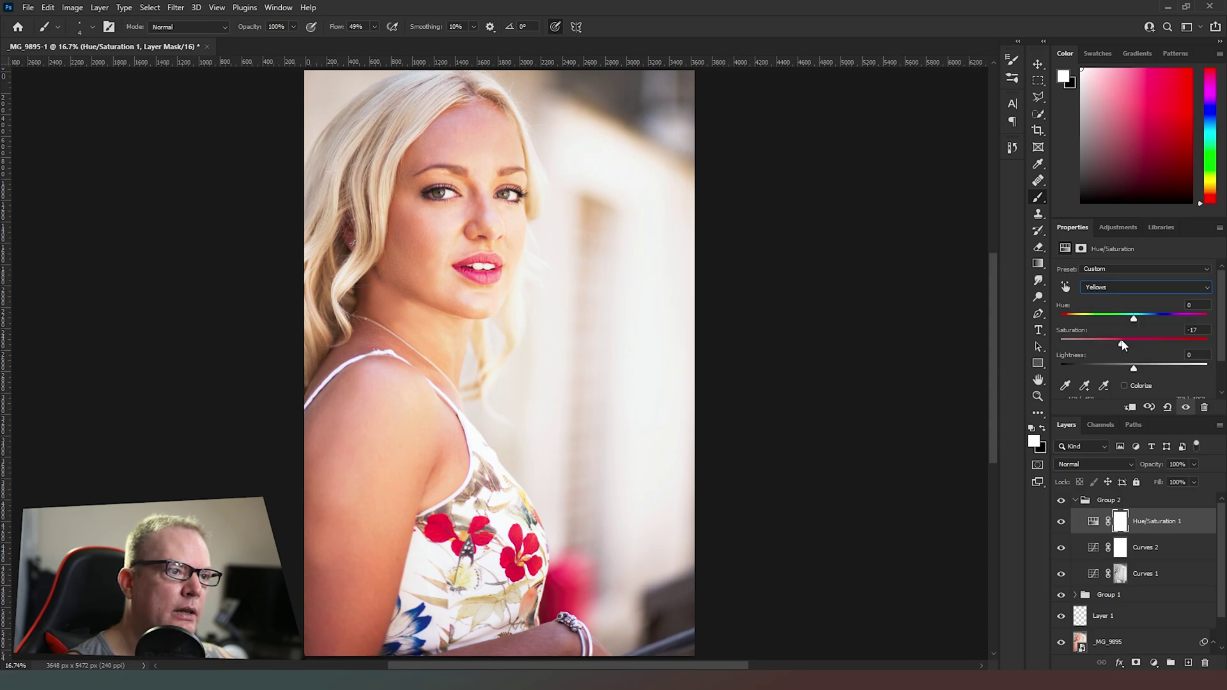
click(1122, 289)
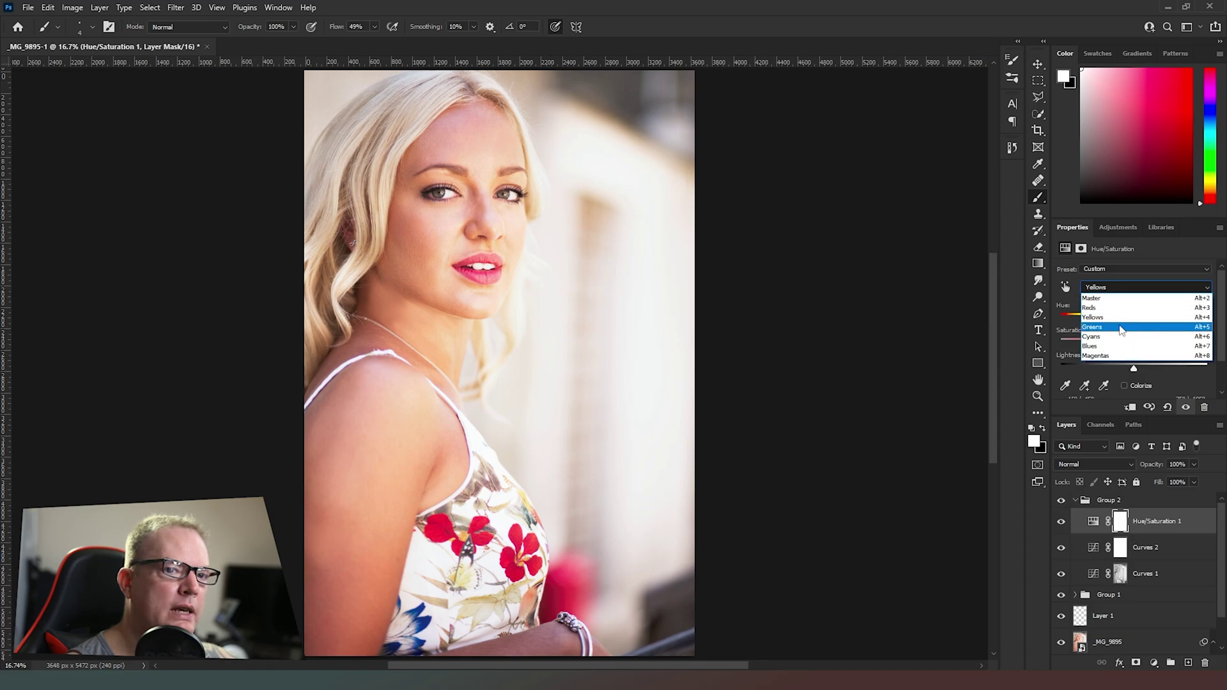
click(1123, 328)
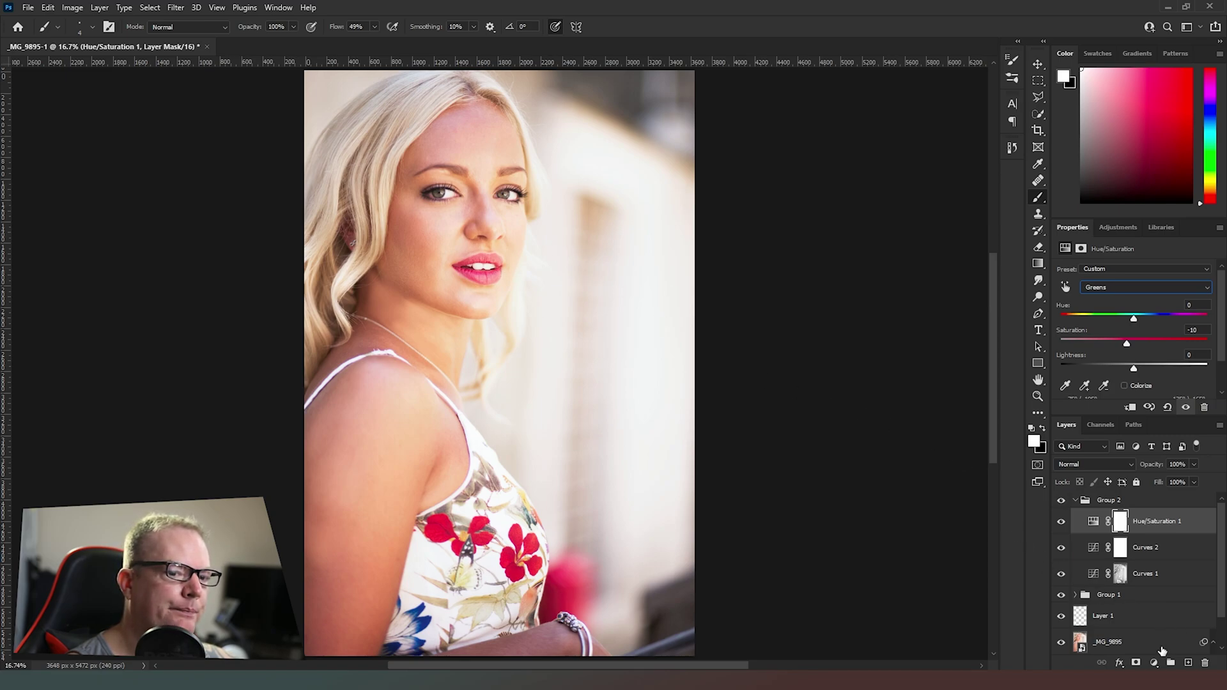
- Add a Curves layer above Hue/Saturation 1 with its midtones raised for dodging, and invert its mask to black
click(1153, 664)
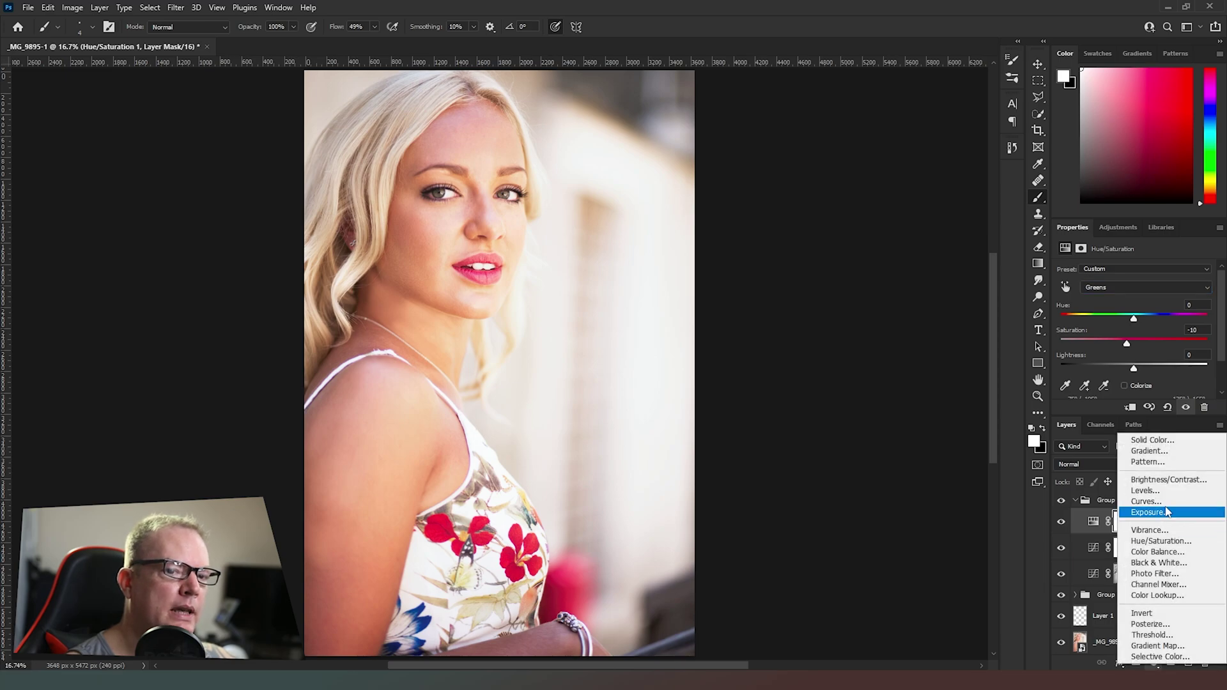
click(1141, 508)
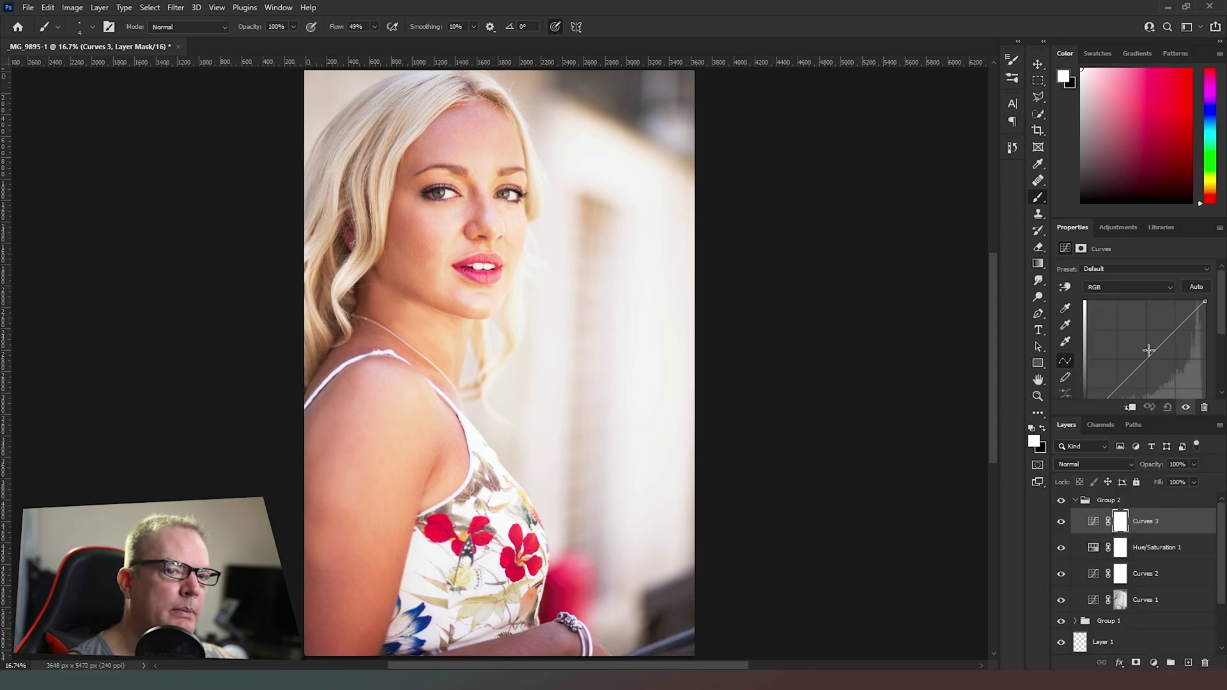
drag(1149, 349, 1145, 350)
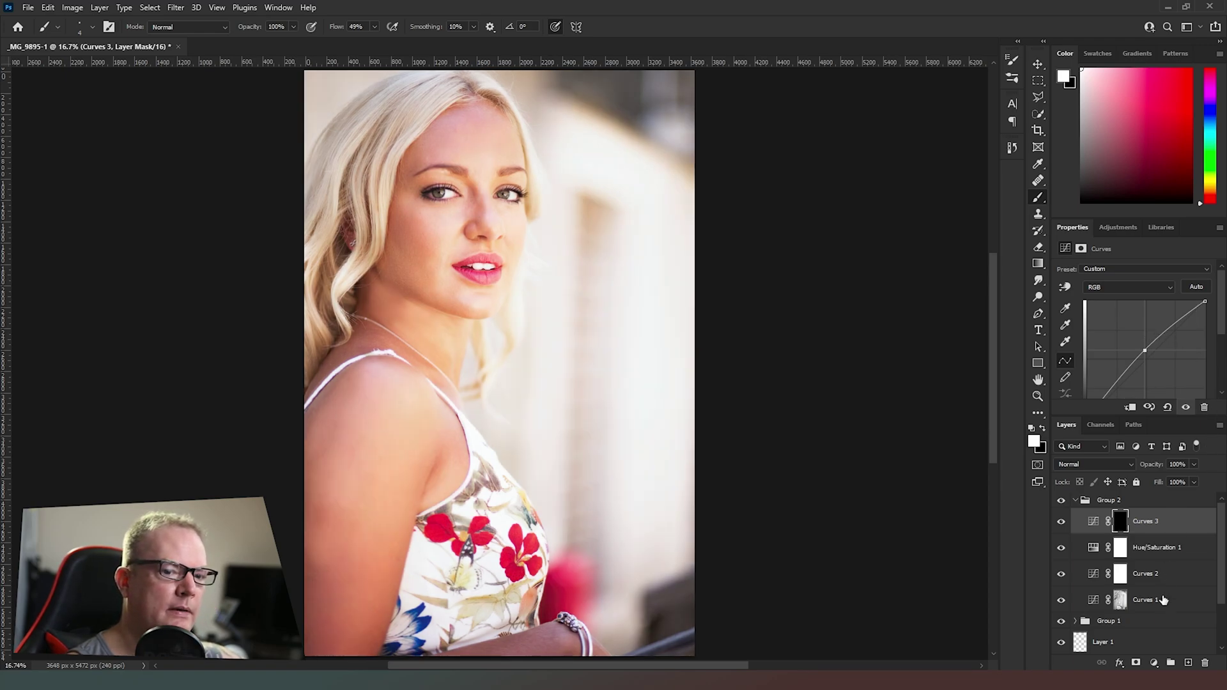
- Add another Curves layer with its midtones pulled down for burning, and invert its mask to black
click(1157, 665)
click(1157, 500)
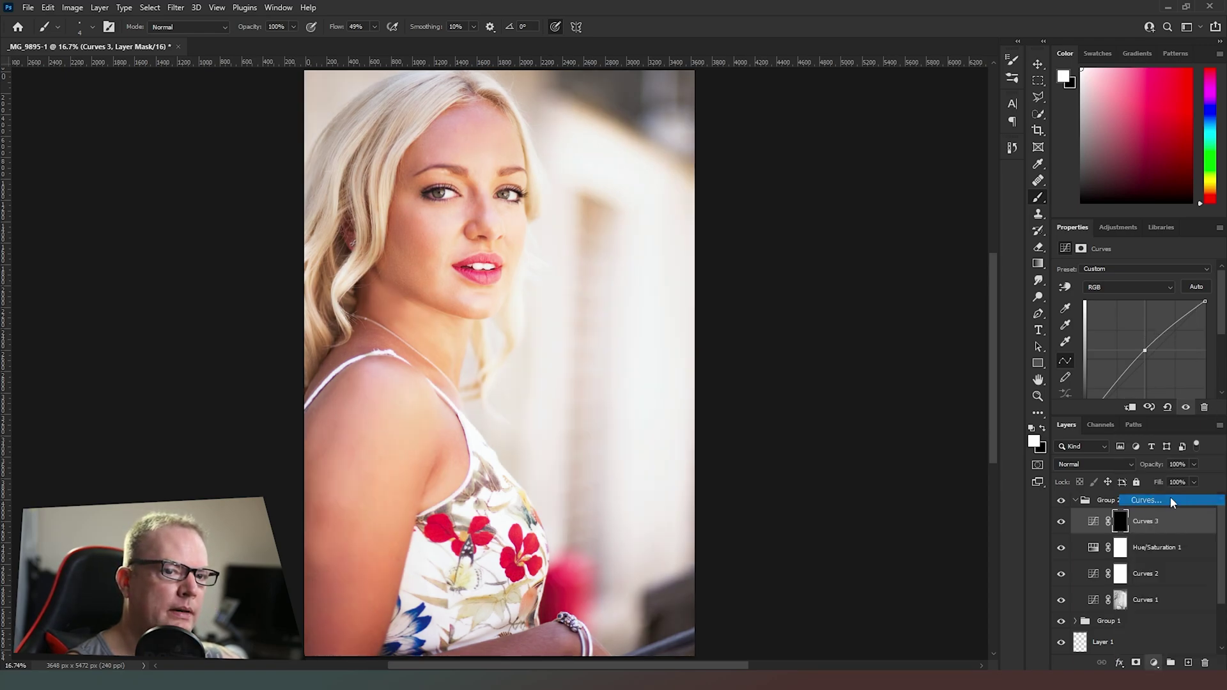
click(1152, 368)
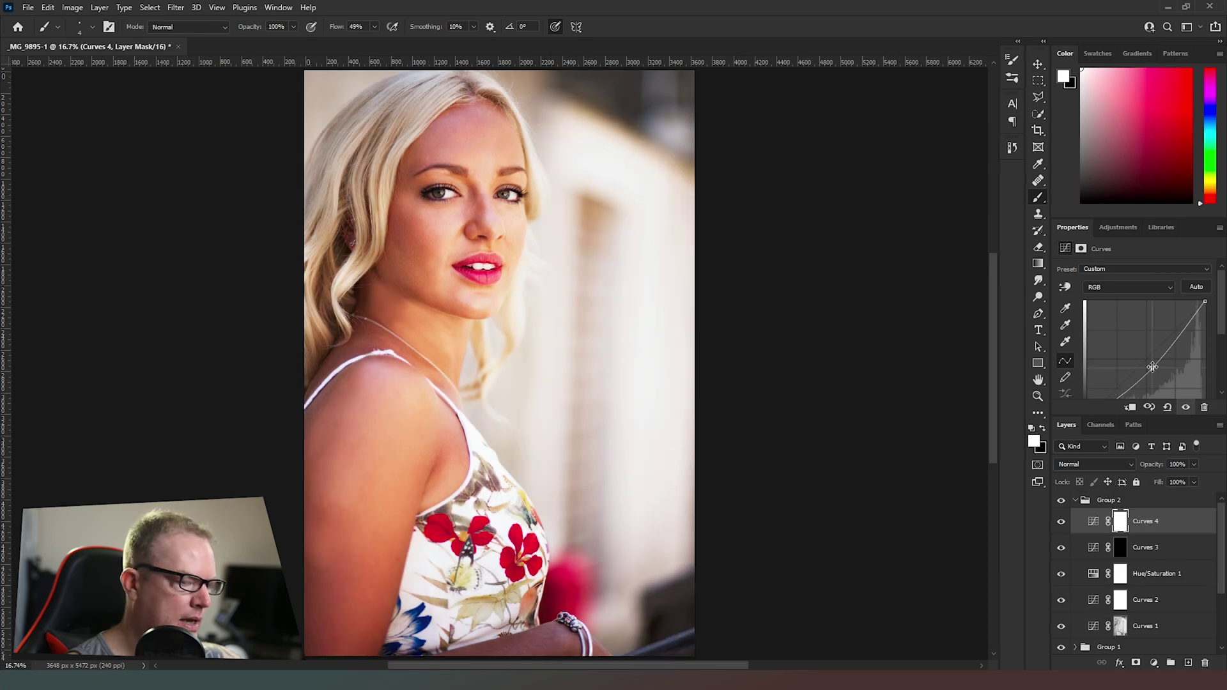
key(ctrl+i)
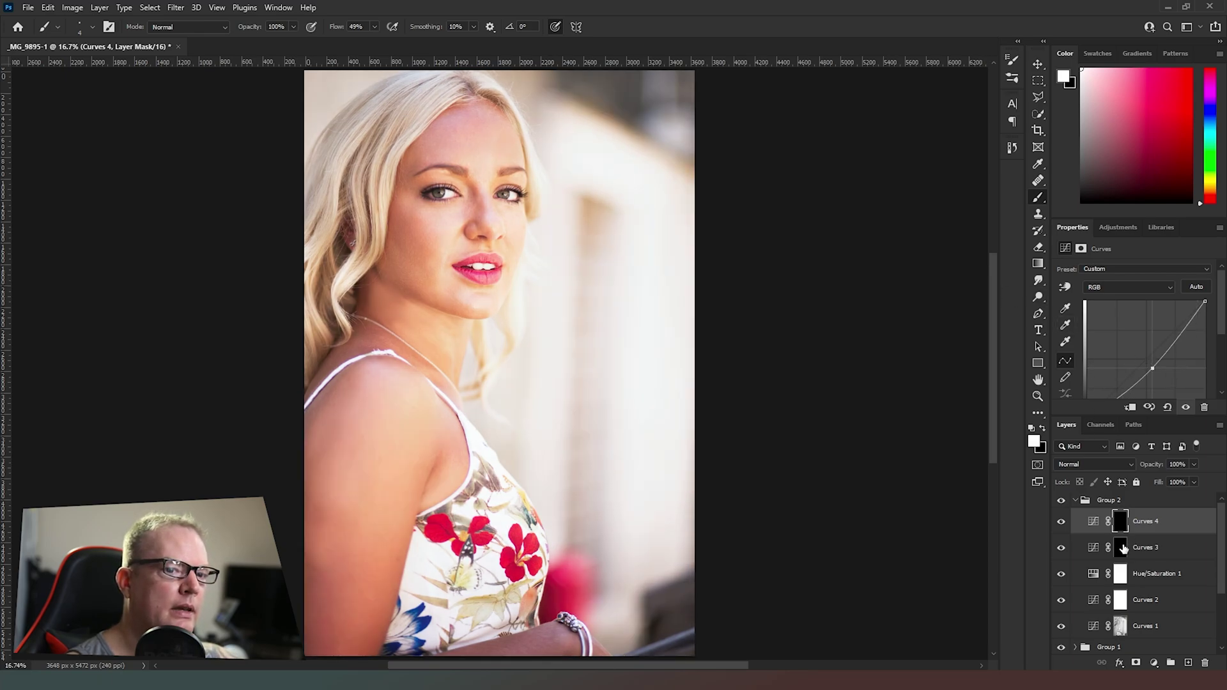
- Target the Curves 3 mask and set the Brush opacity to 15%
click(1122, 548)
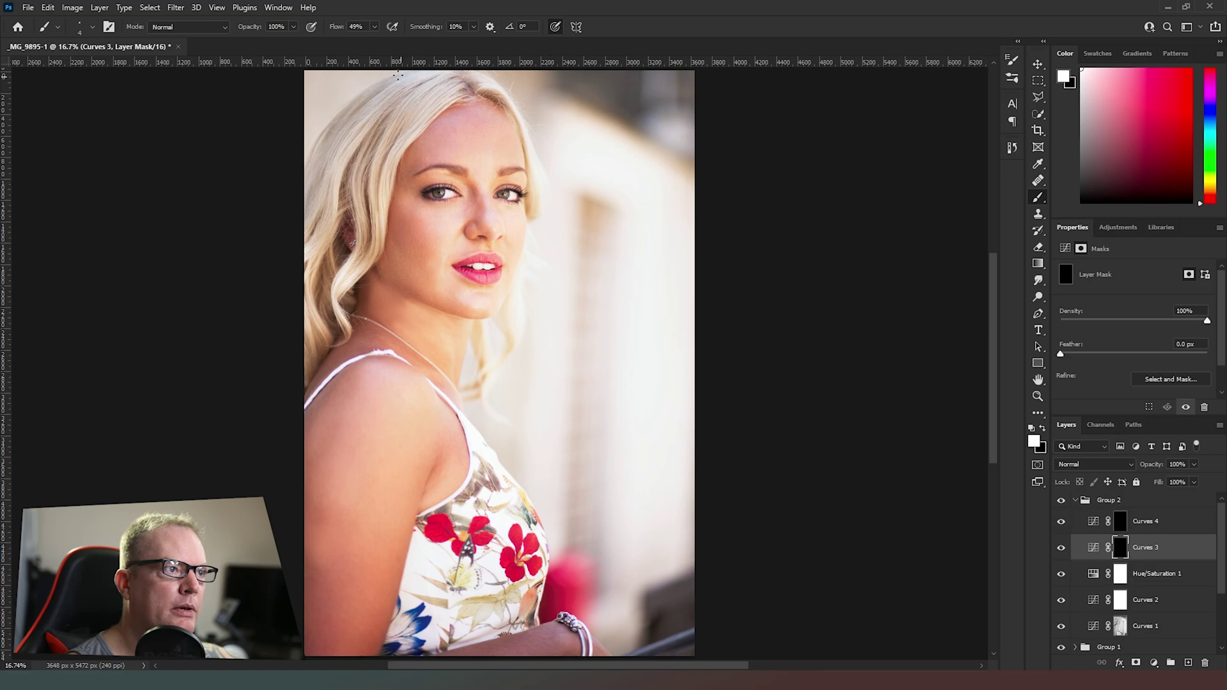
drag(287, 27, 176, 9)
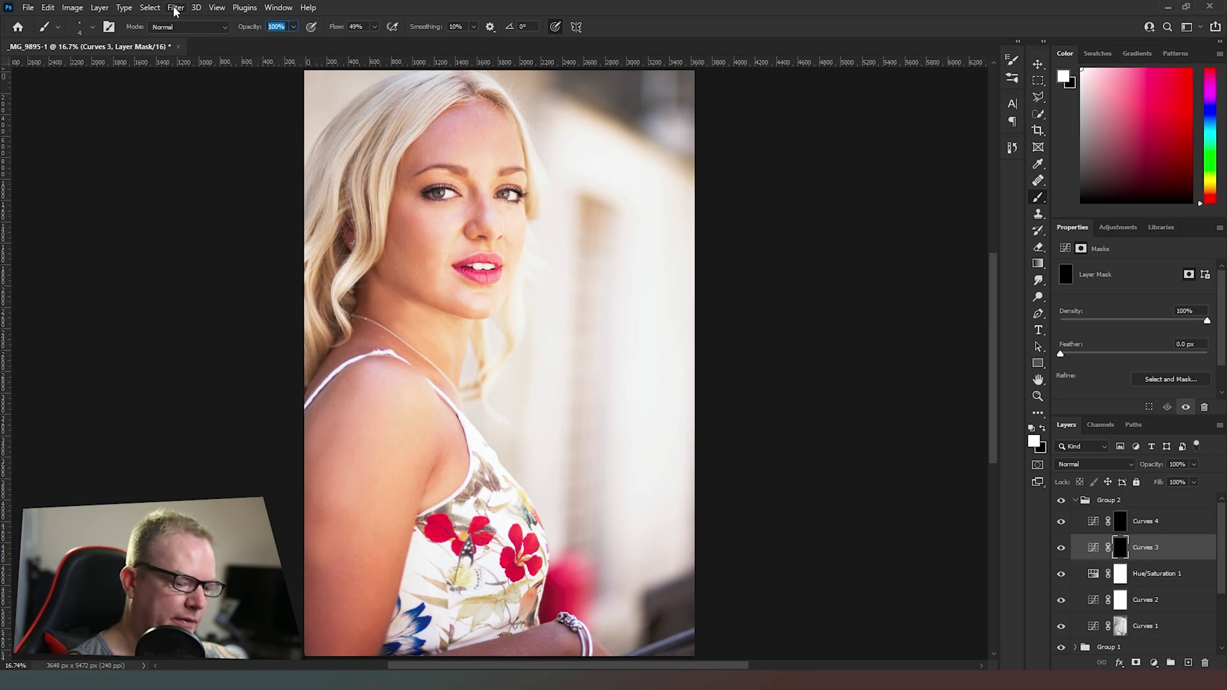
text(15)
key(Return)
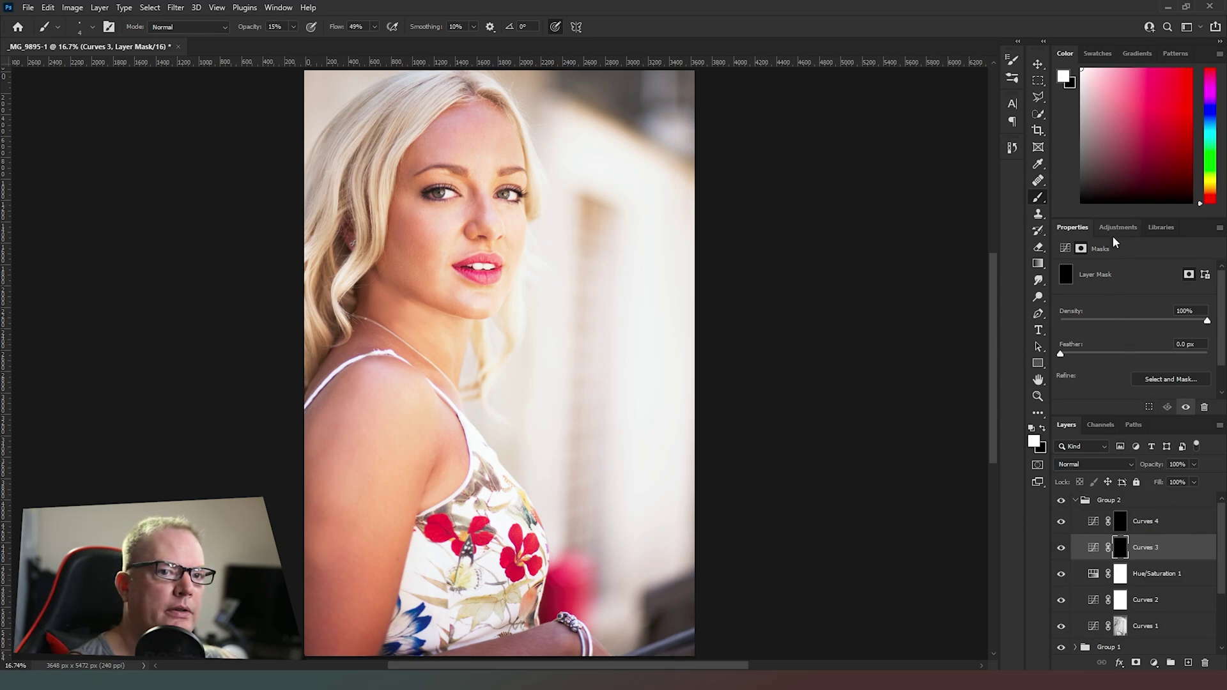
click(1093, 548)
click(1121, 547)
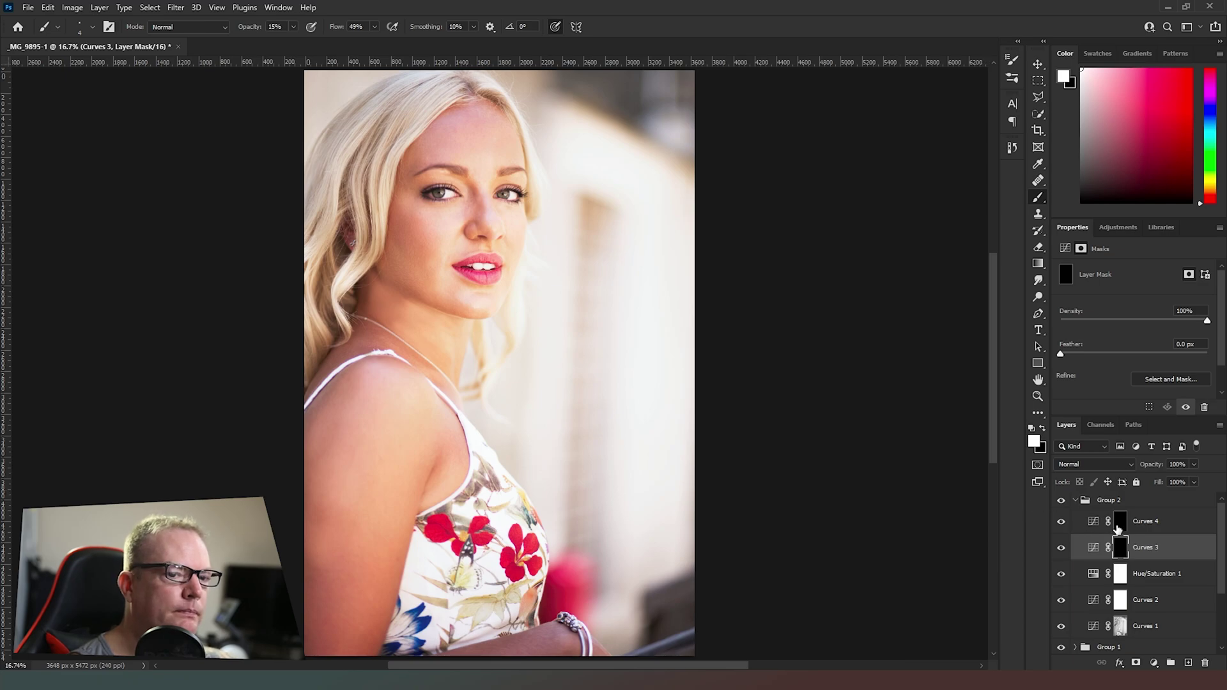
- Paint white at 15% opacity on the Curves 4 mask to burn the shadow areas of the face and body, resizing the brush between 175 and 250 pixels
click(1122, 523)
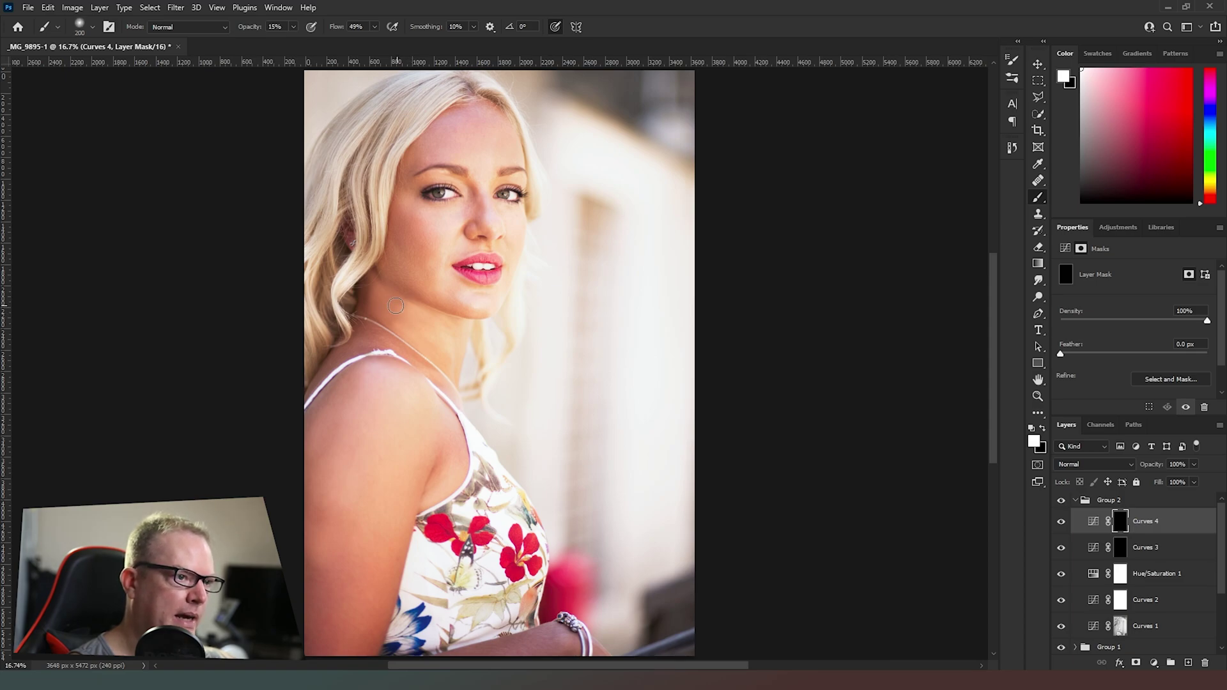
key(bracketleft)
key(bracketleft)
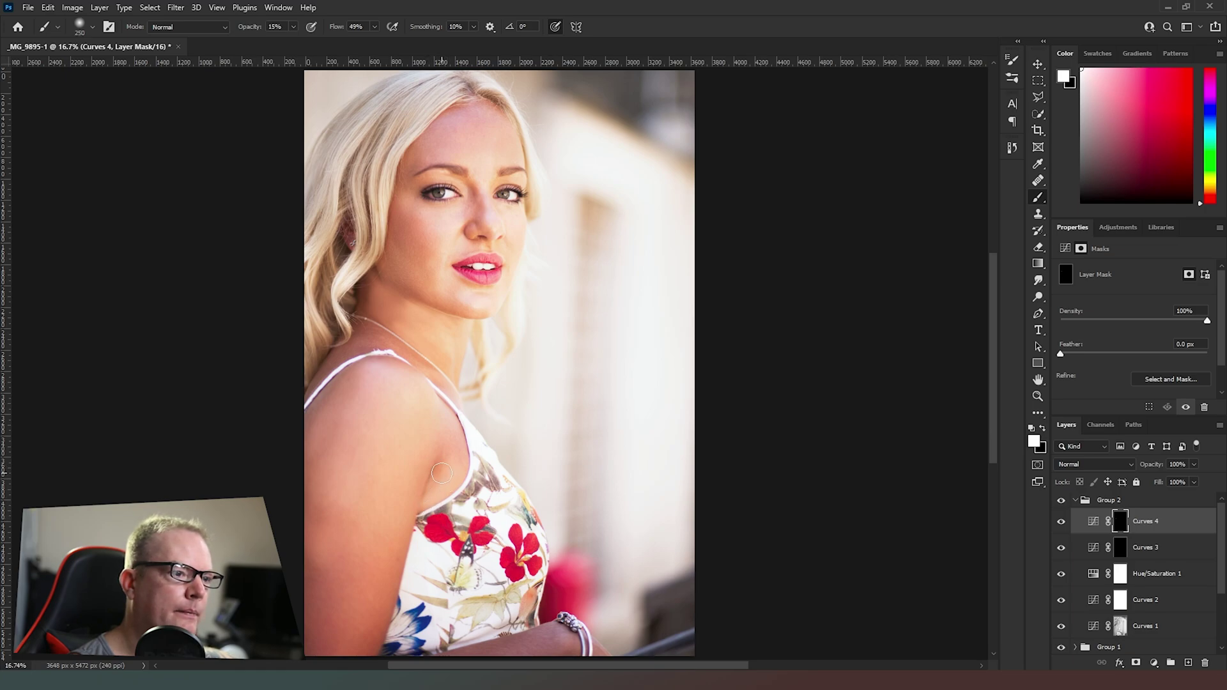
key(bracketright)
key(bracketright)
key(bracketright)
key(bracketleft)
key(bracketleft)
key(bracketleft)
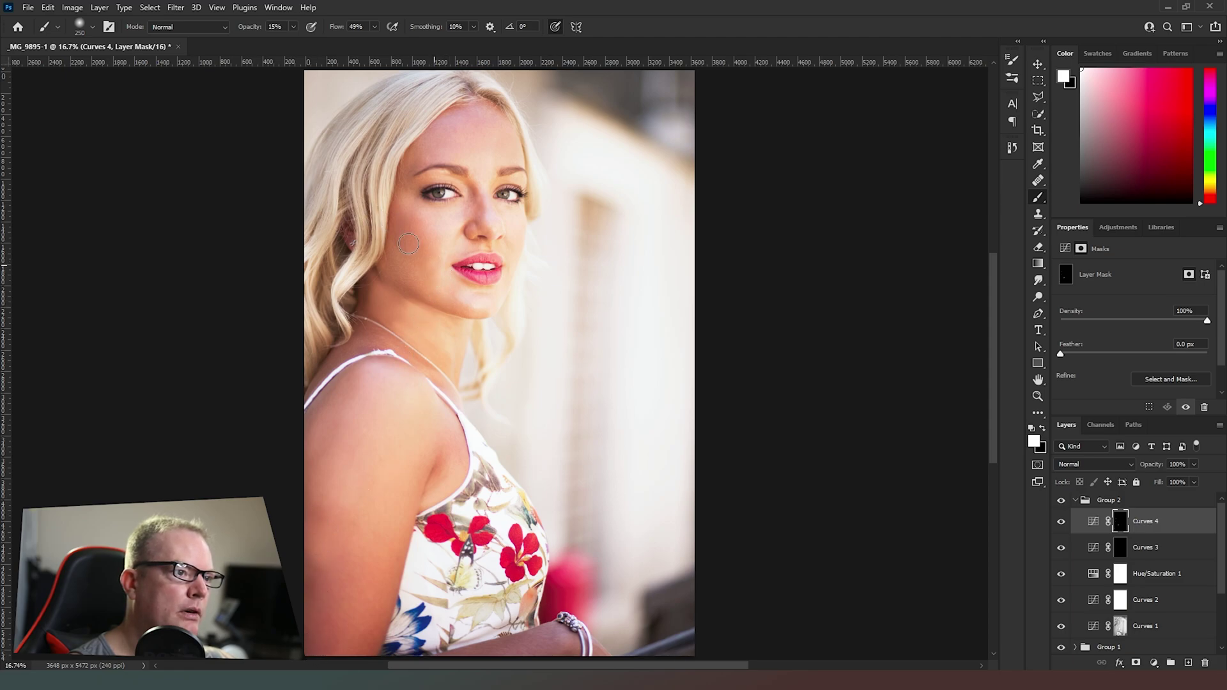
key(bracketleft)
key(bracketleft)
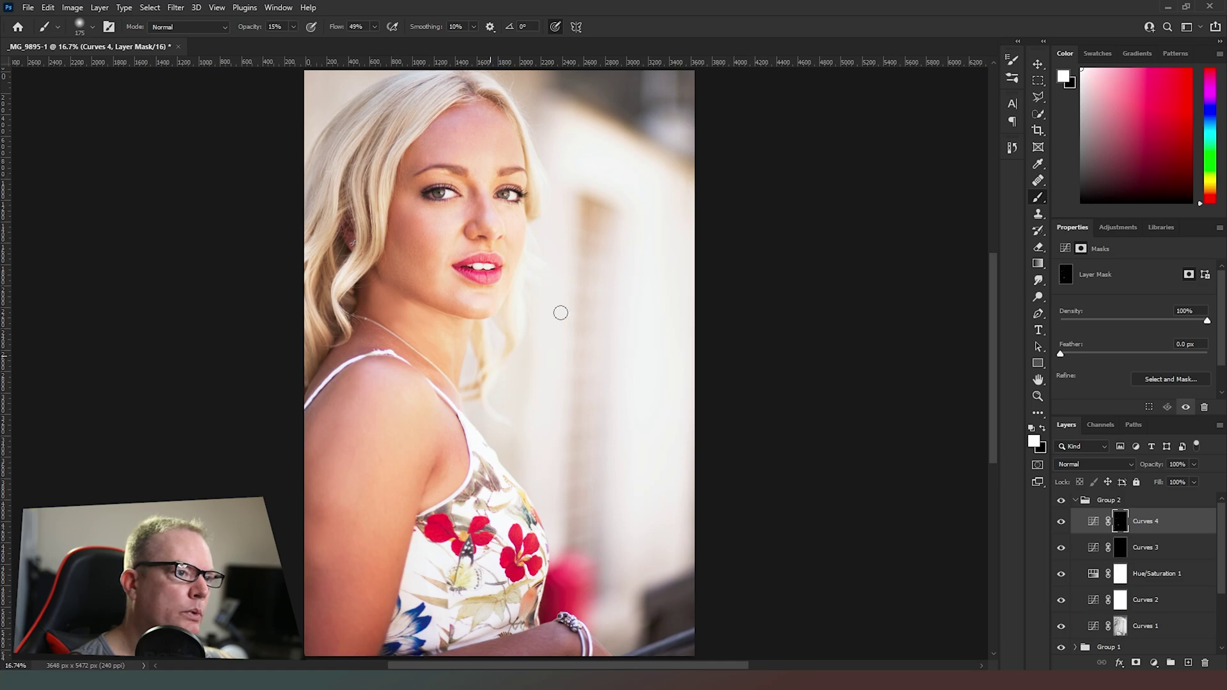
- Paint white at 15% opacity on the Curves 3 mask to dodge the skin highlights, varying the brush size up to 500 pixels
click(1127, 554)
key(bracketright)
key(bracketright)
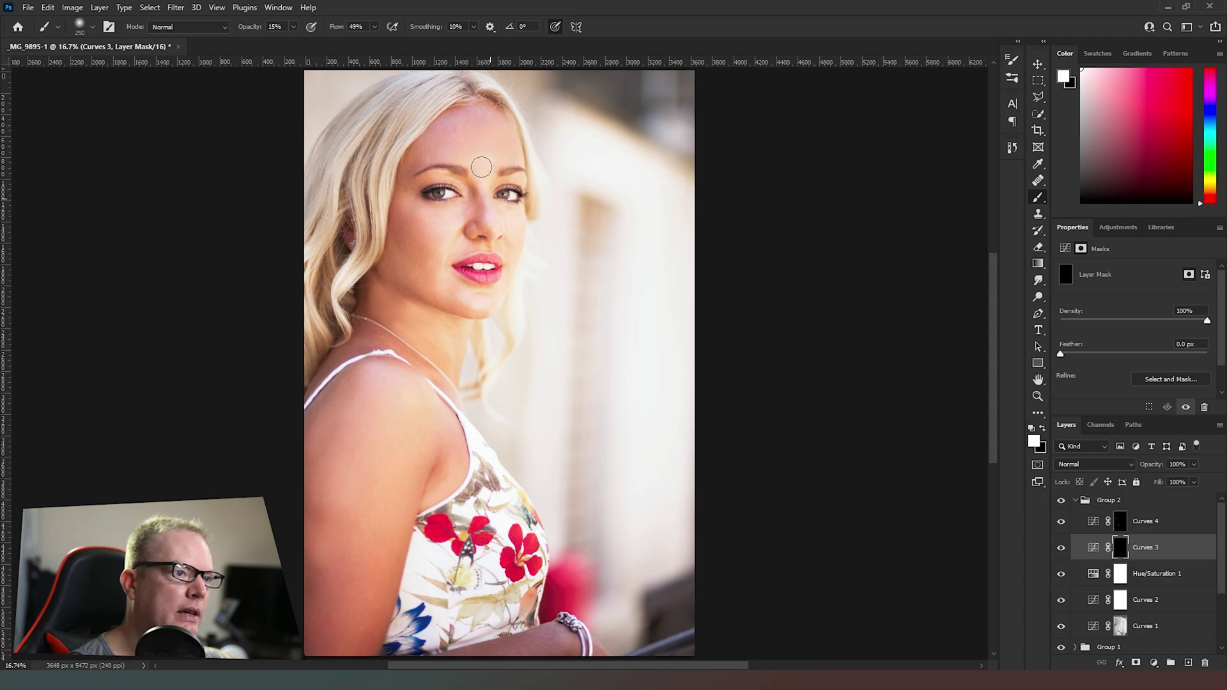
key(bracketleft)
key(bracketleft)
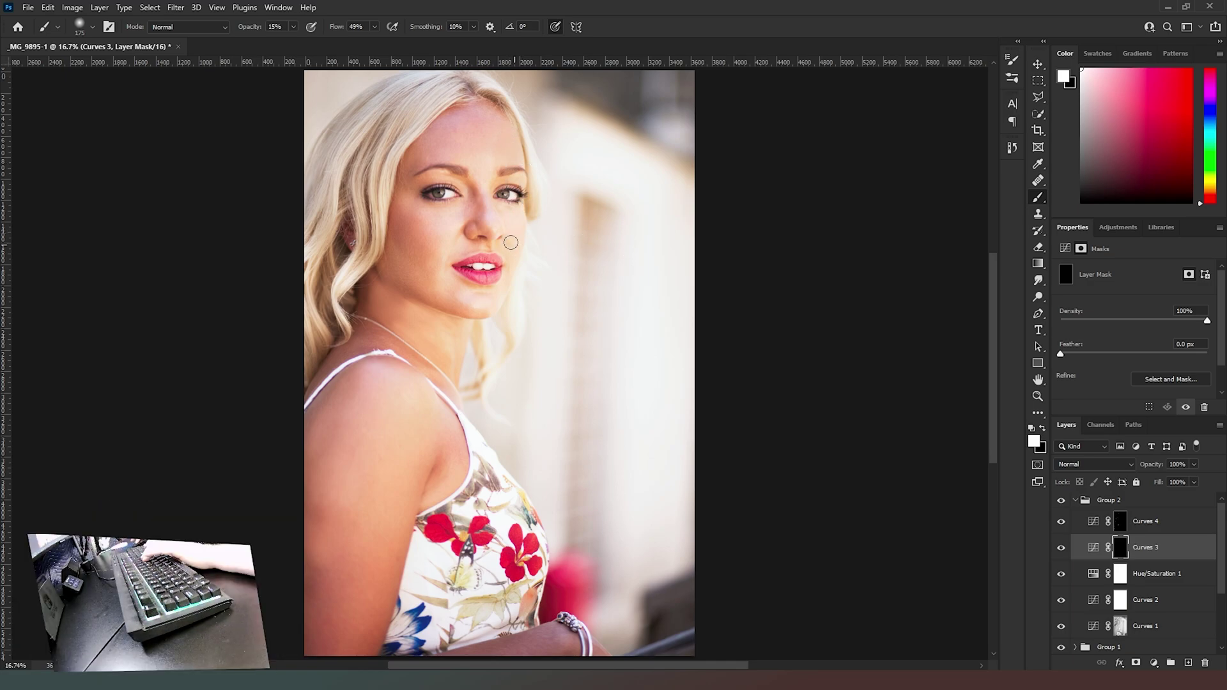
key(bracketleft)
key(bracketleft)
key(bracketleft)
key(bracketleft)
key(bracketright)
key(bracketright)
key(bracketright)
key(bracketright)
key(bracketright)
key(bracketright)
key(bracketright)
- Rename the darkening Curves 4 layer as Shadow
click(1125, 525)
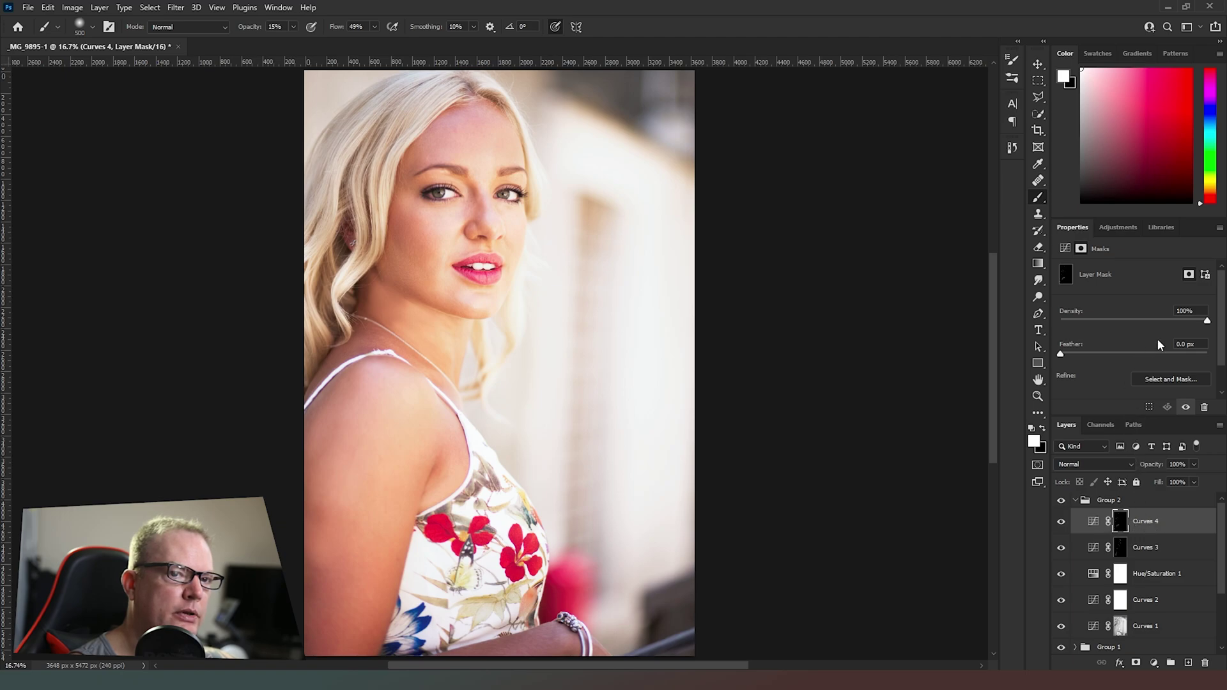
click(1067, 249)
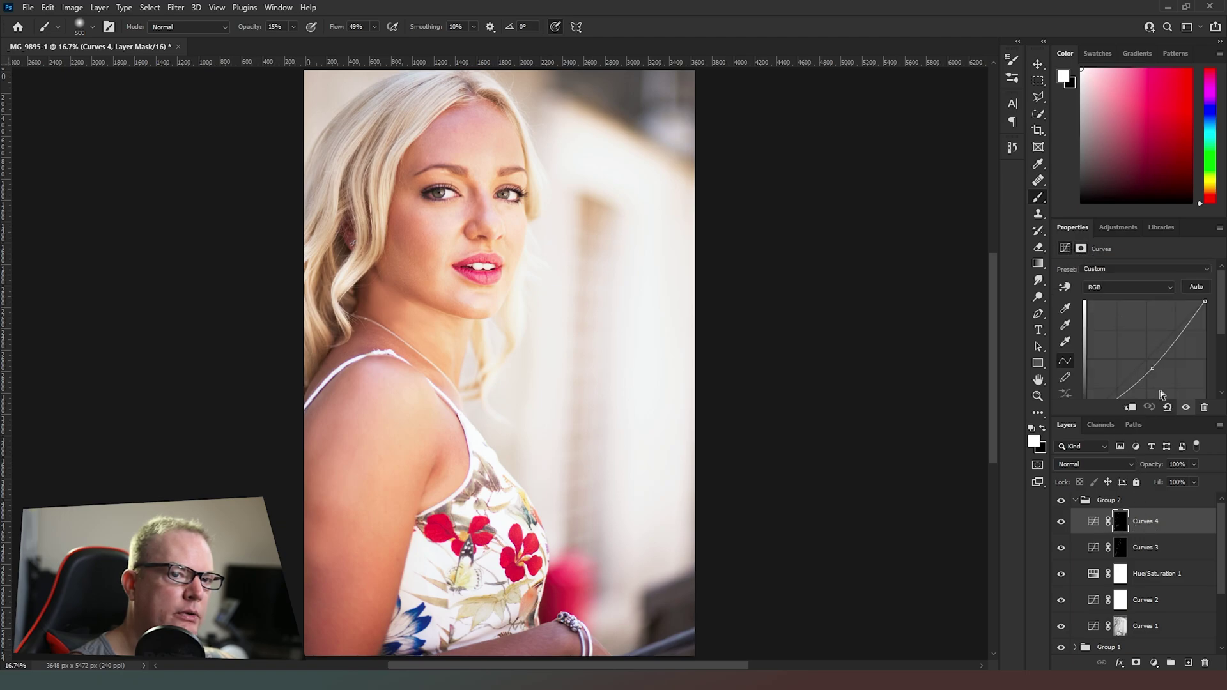
click(1083, 250)
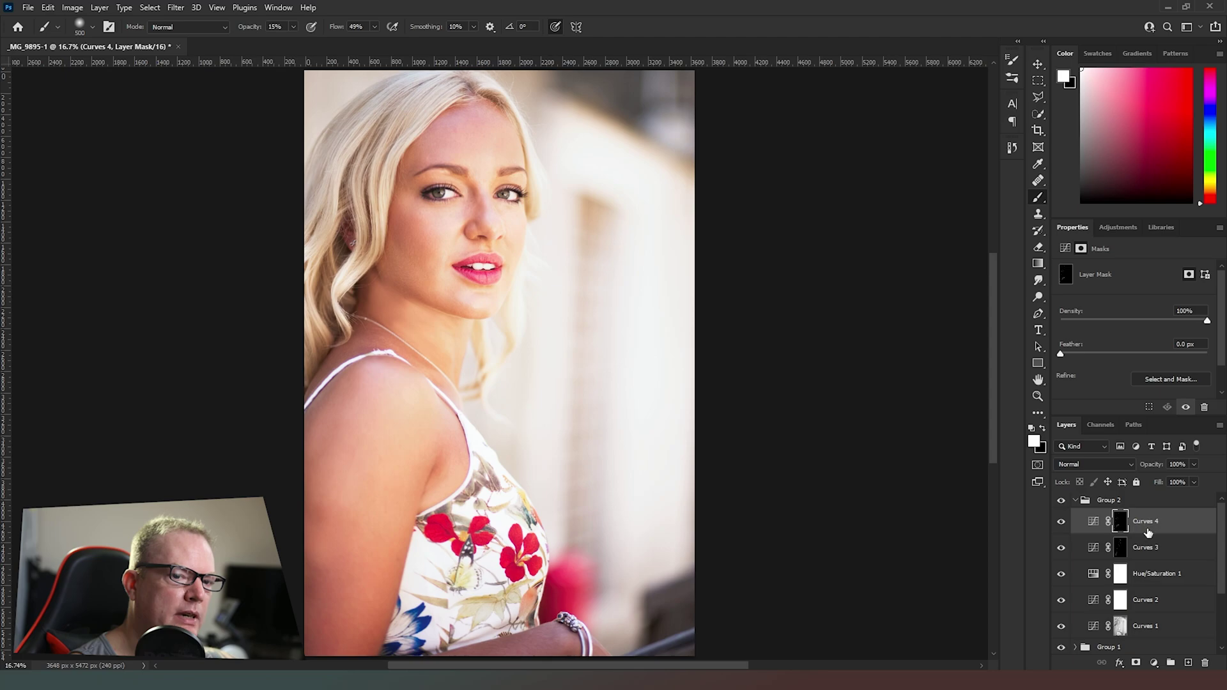
click(1149, 519)
double_click(1149, 520)
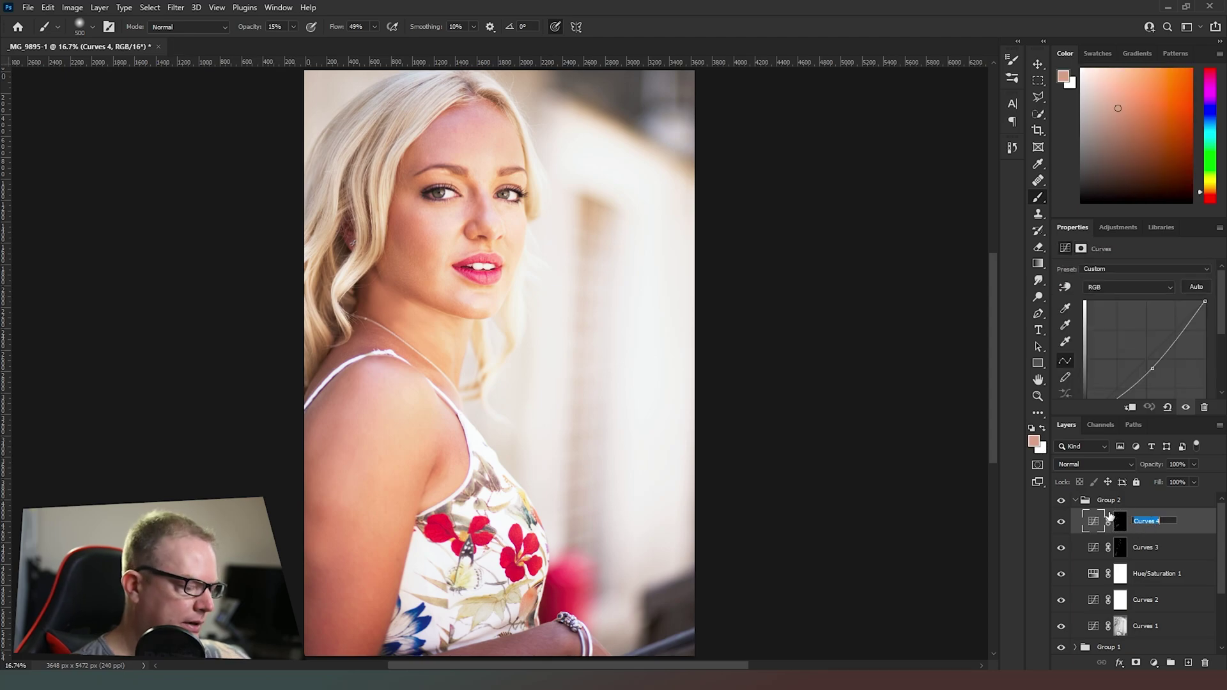
text(Shadow)
key(Return)
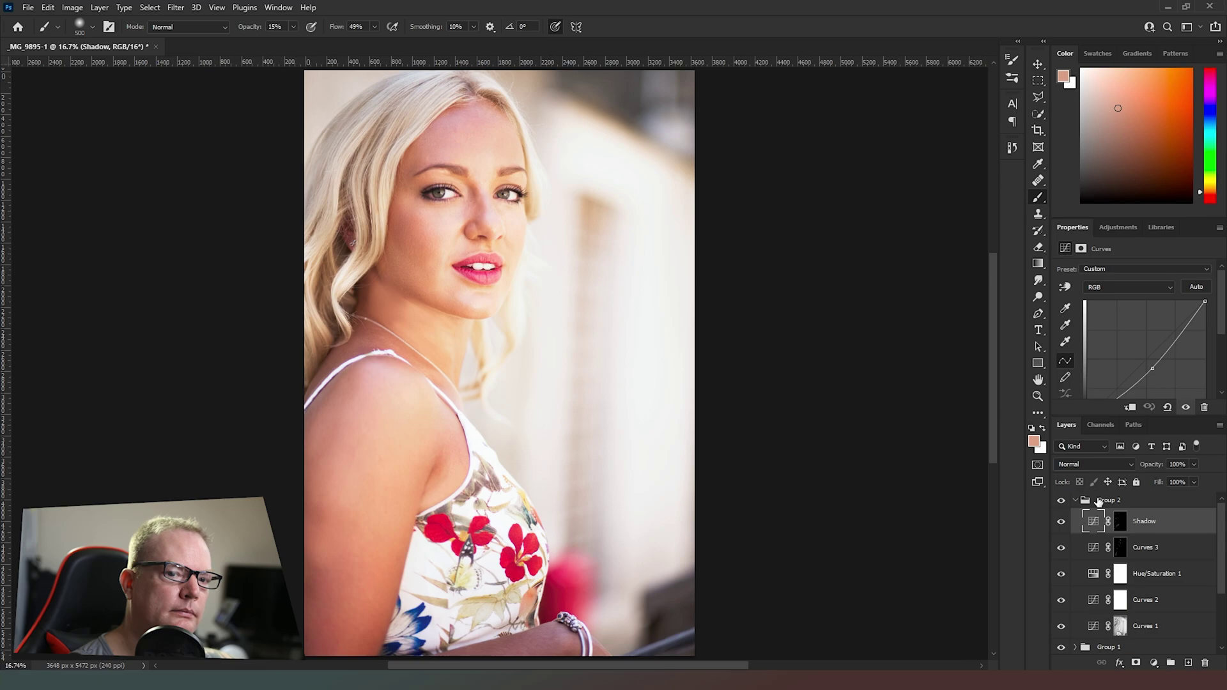
- Target the Shadow mask with default black and white colours and burn around the neck with the brush reduced to 100 pixels
click(1121, 521)
key(d)
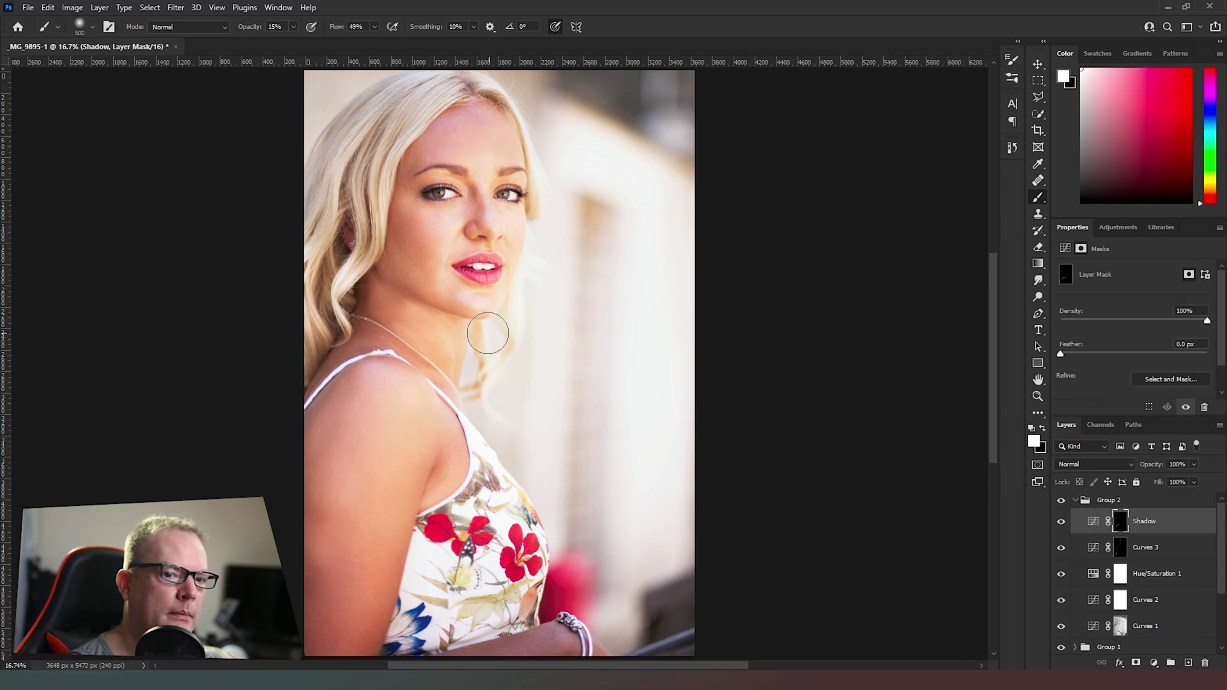
key(bracketleft)
key(bracketleft)
key(bracketleft)
key(bracketleft)
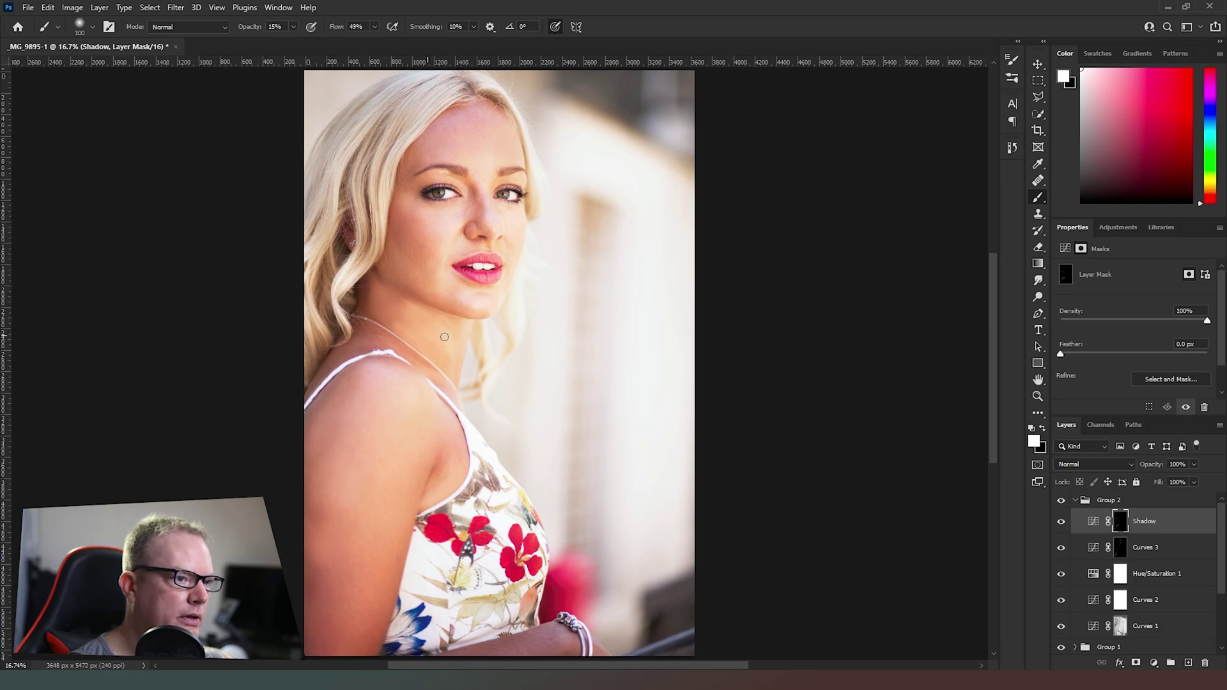
- Dodge the neck and face on the Curves 3 mask, enlarging the brush from 100 to 250 pixels
click(1120, 555)
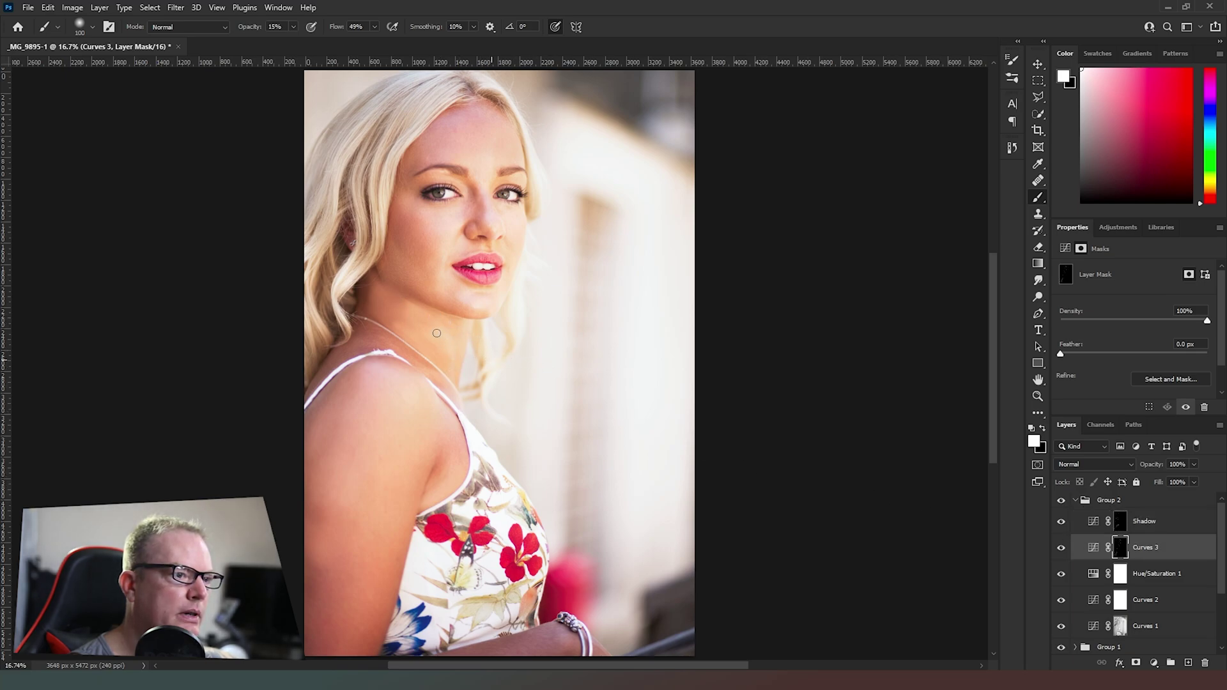
key(bracketright)
key(bracketright)
key(bracketright)
key(bracketright)
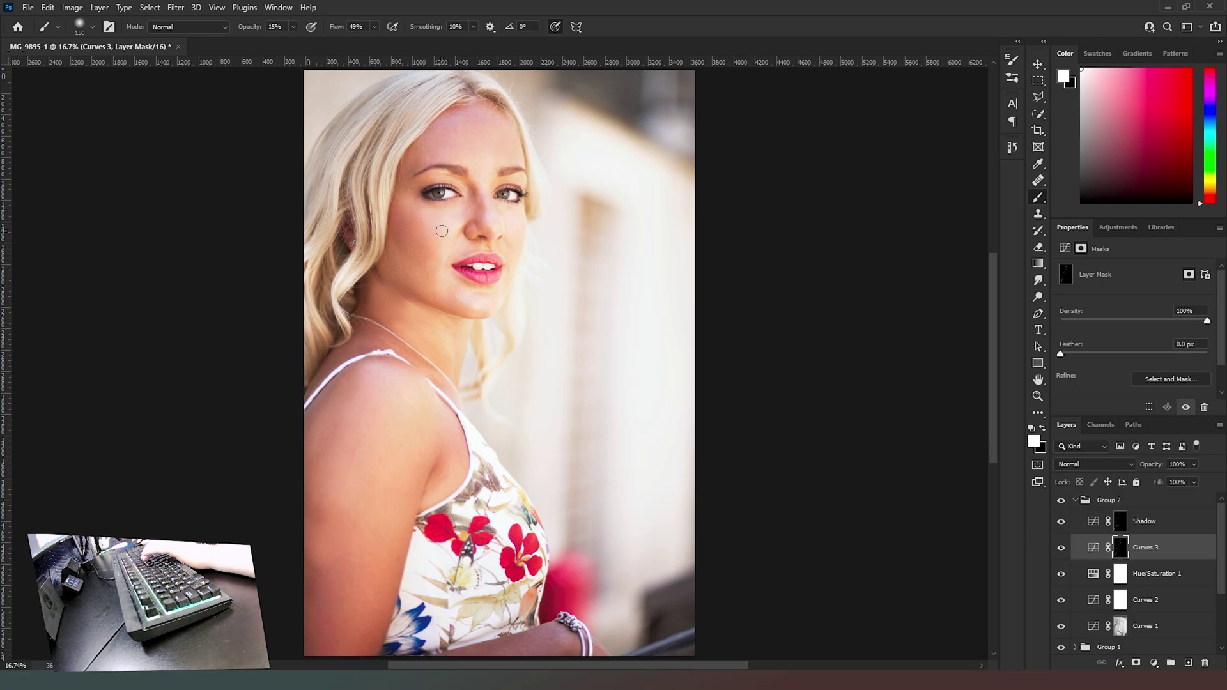
key(bracketright)
key(bracketright)
key(bracketright)
- Refine the burning on the Shadow mask and the dodging on the Curves 3 mask with a 150-pixel brush
click(1121, 521)
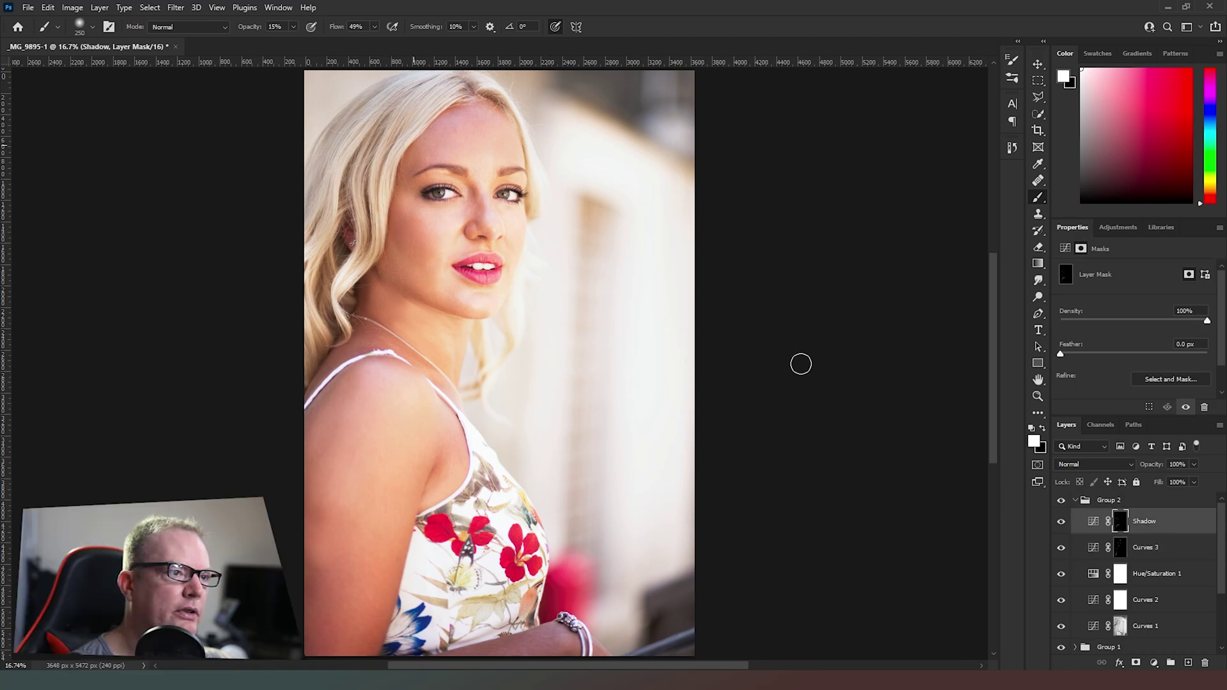
key(bracketleft)
key(bracketleft)
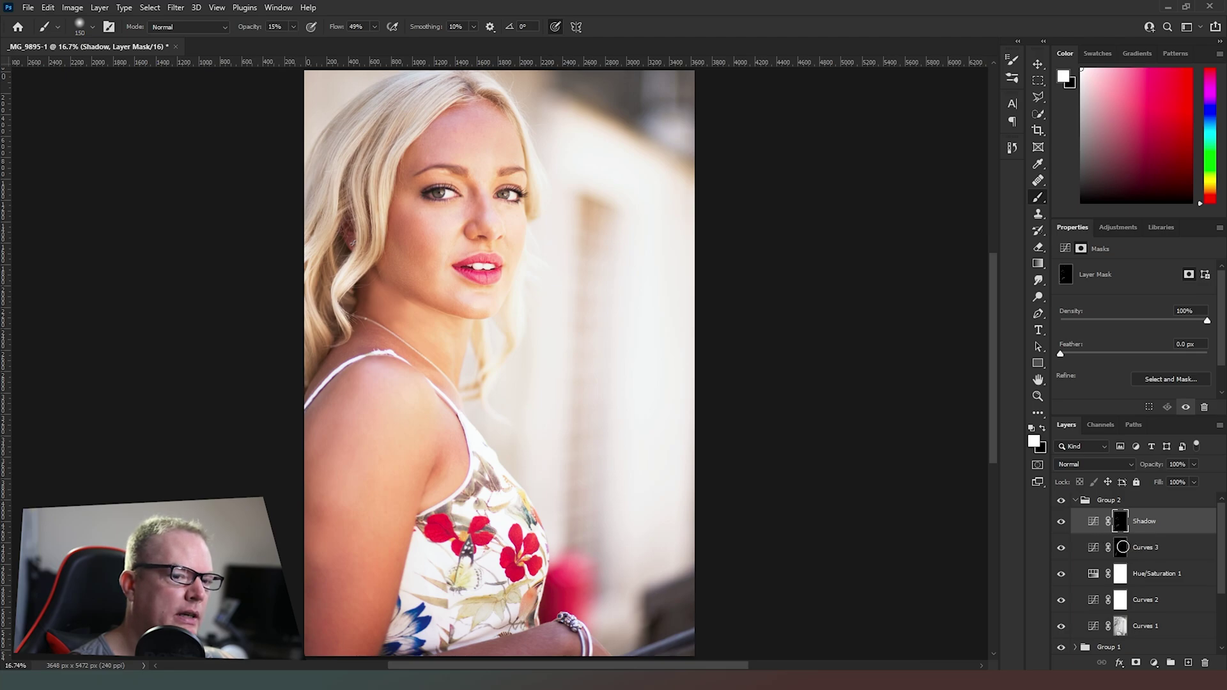
click(1120, 547)
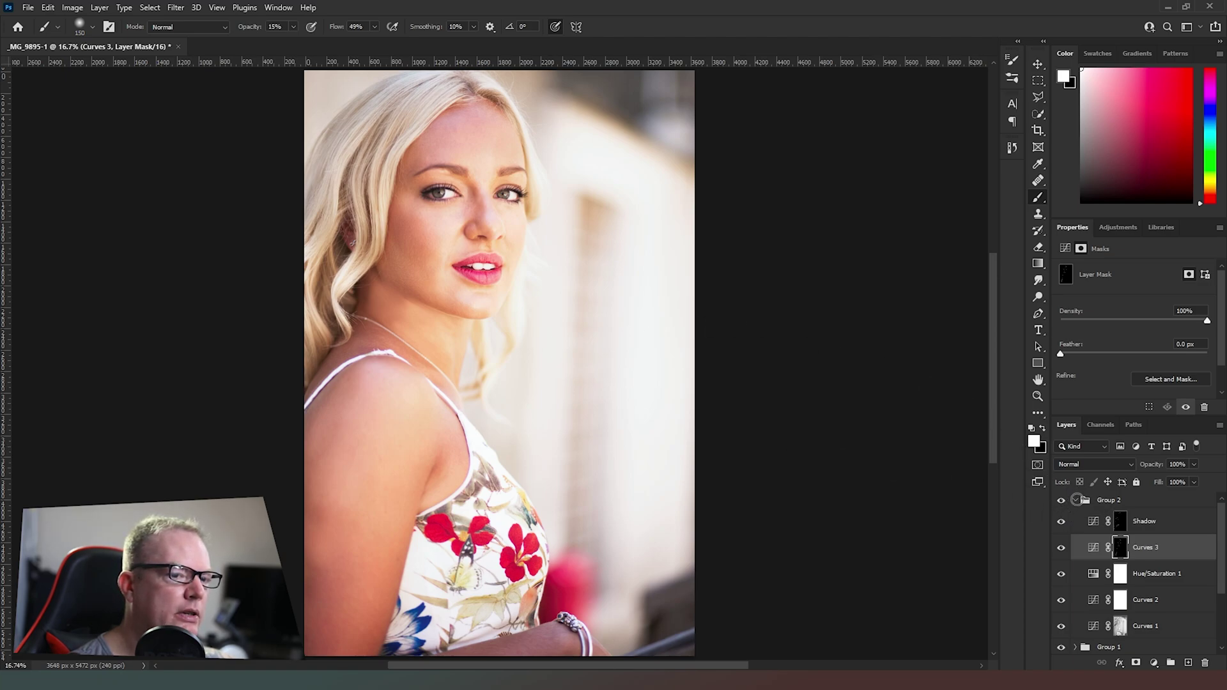
- Collapse Group 2, add an empty pixel layer above it and pick a pink foreground colour
click(1077, 500)
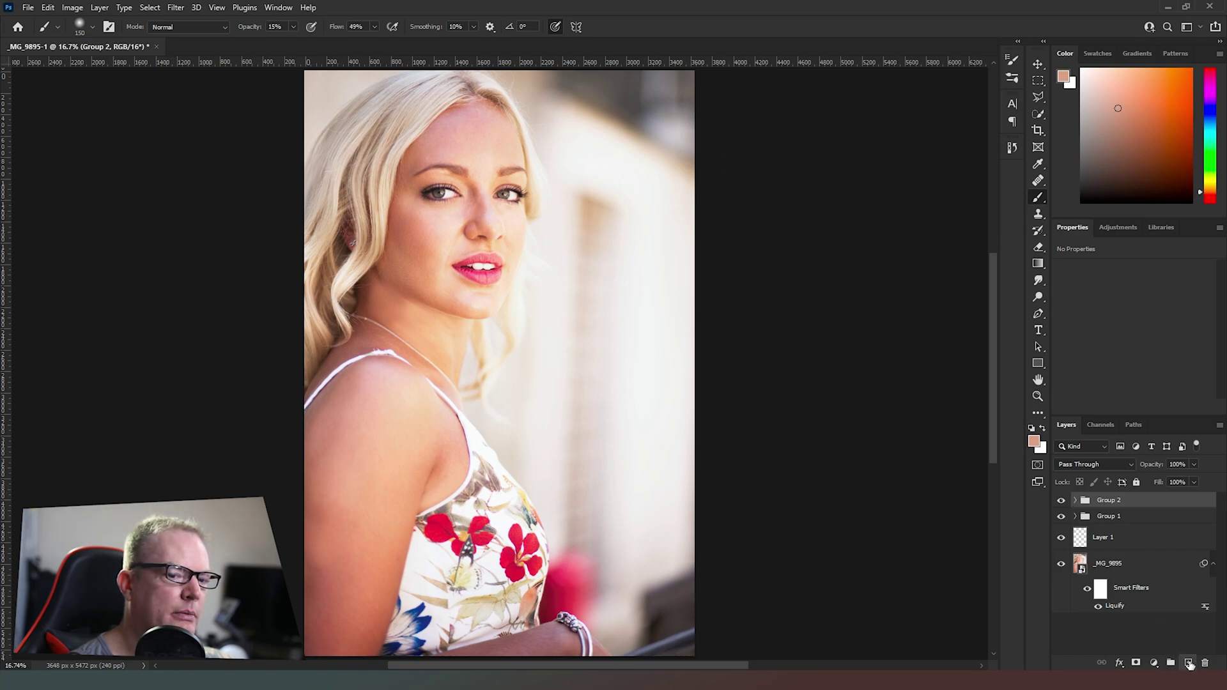
click(1188, 663)
drag(1209, 193, 1210, 203)
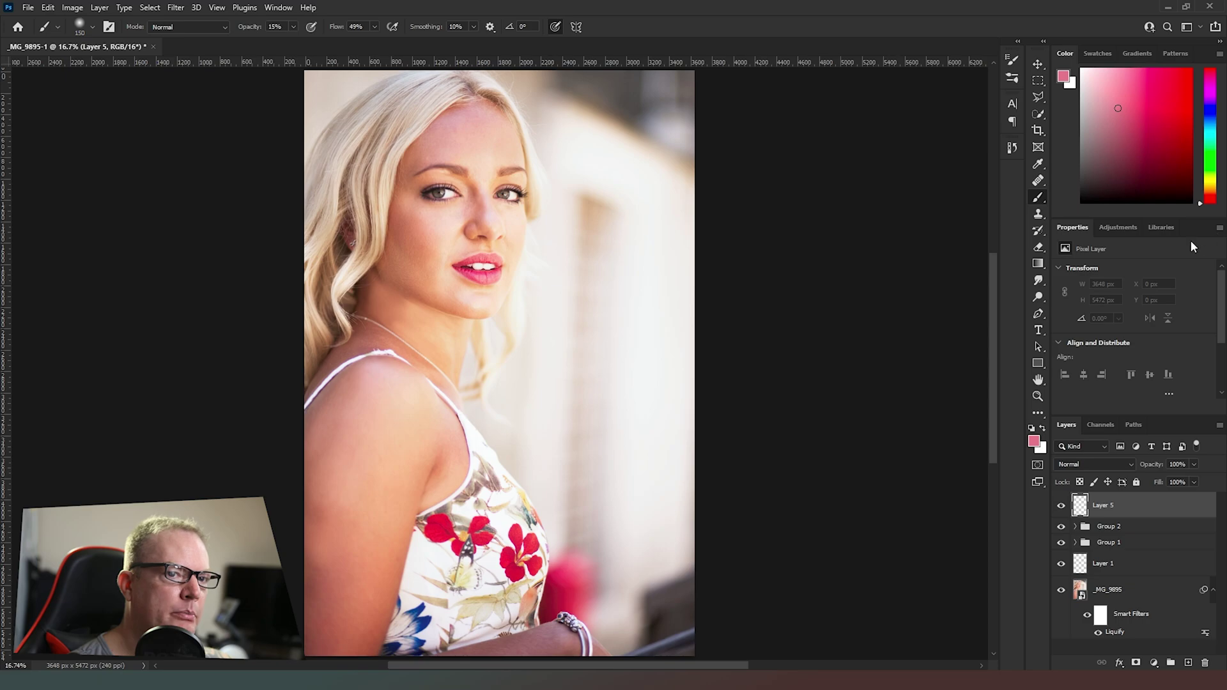
- Set the brush to 2500 pixels at 100% opacity and paint pink from just outside the photo's left edge
key(bracketright)
key(bracketright)
key(bracketright)
key(bracketright)
key(bracketright)
key(bracketright)
key(bracketright)
key(bracketright)
key(bracketright)
key(bracketright)
key(bracketright)
key(bracketright)
key(bracketright)
key(bracketright)
key(0)
key(bracketright)
key(bracketright)
key(bracketright)
key(bracketright)
key(bracketright)
key(bracketright)
key(bracketright)
key(bracketright)
click(211, 425)
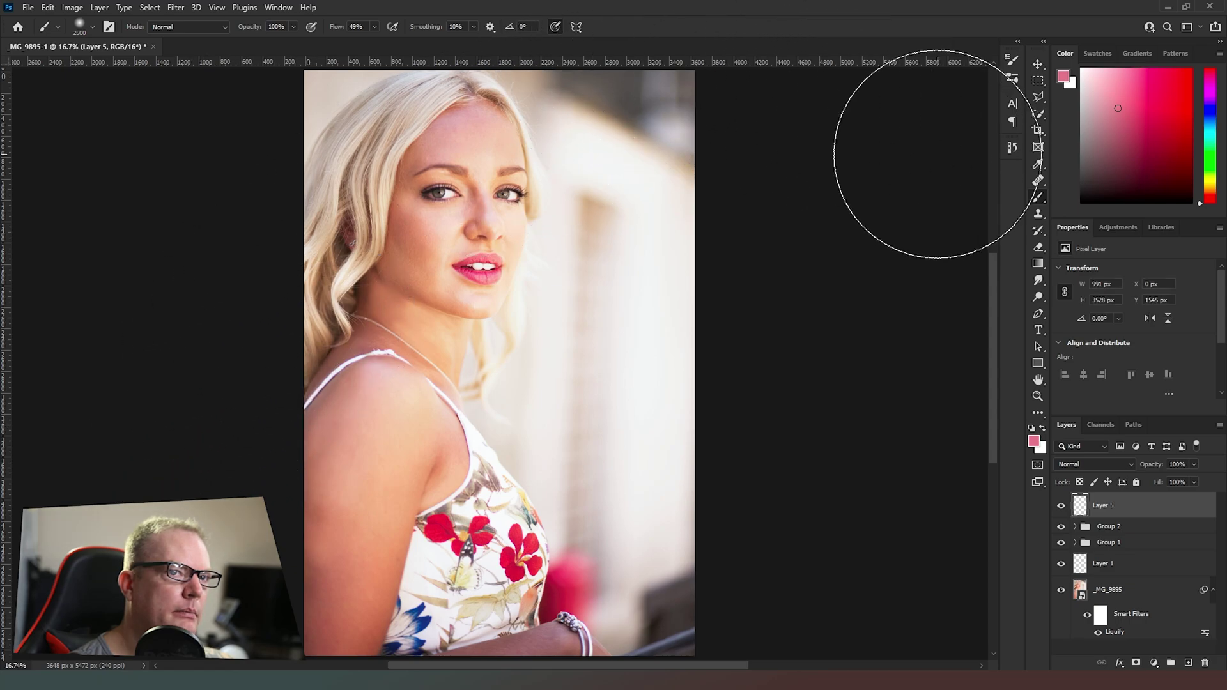
- Paint soft red, blue and green colour patches over the hair, arm and dress along the photo's left side
click(1113, 131)
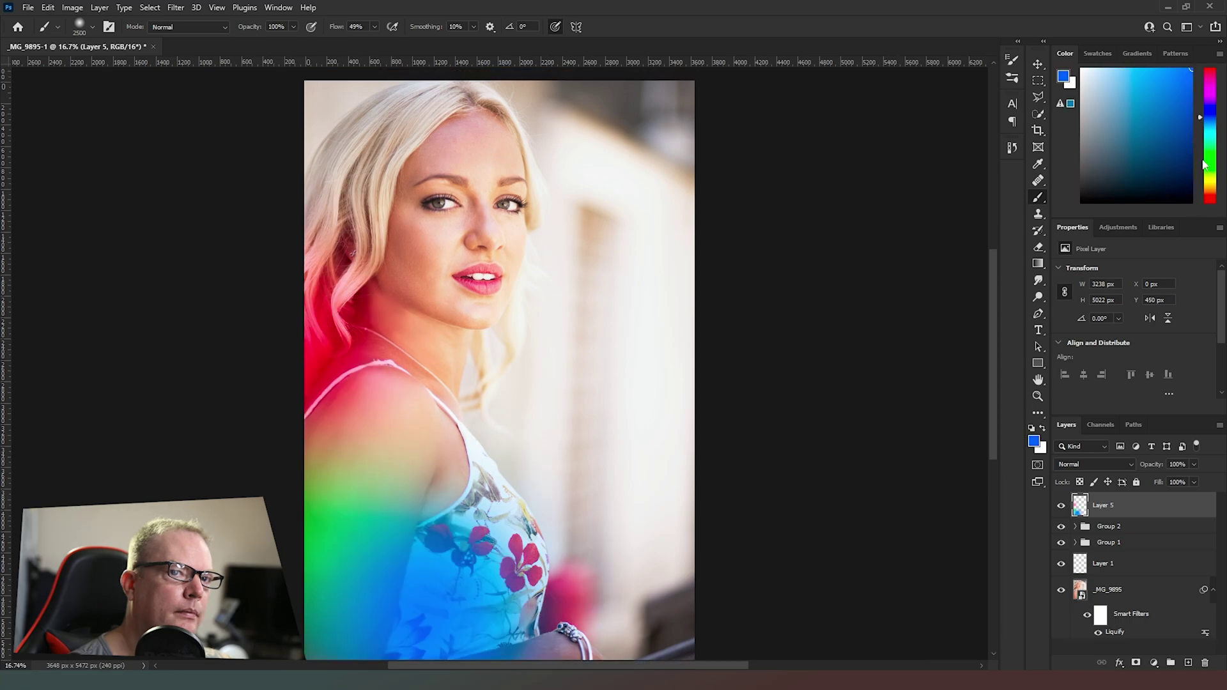
click(1205, 158)
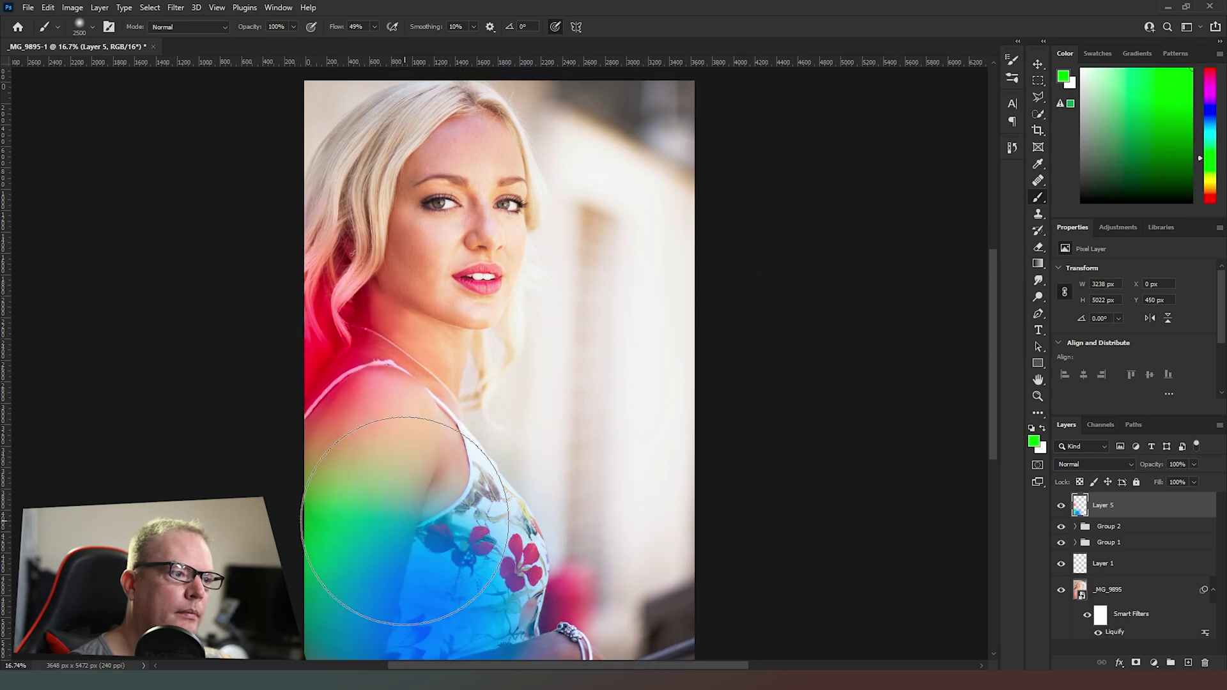
drag(356, 452, 323, 460)
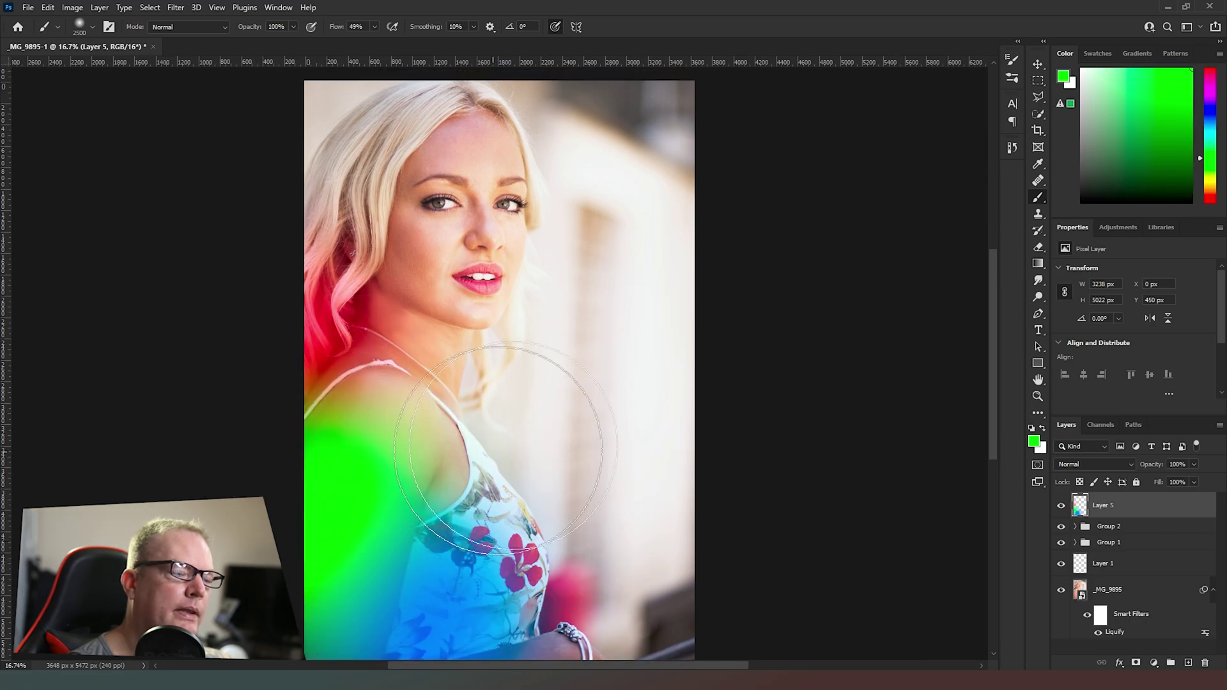
- Set the colour layer's blend mode to Soft Light and lower its opacity to 46%
click(1118, 463)
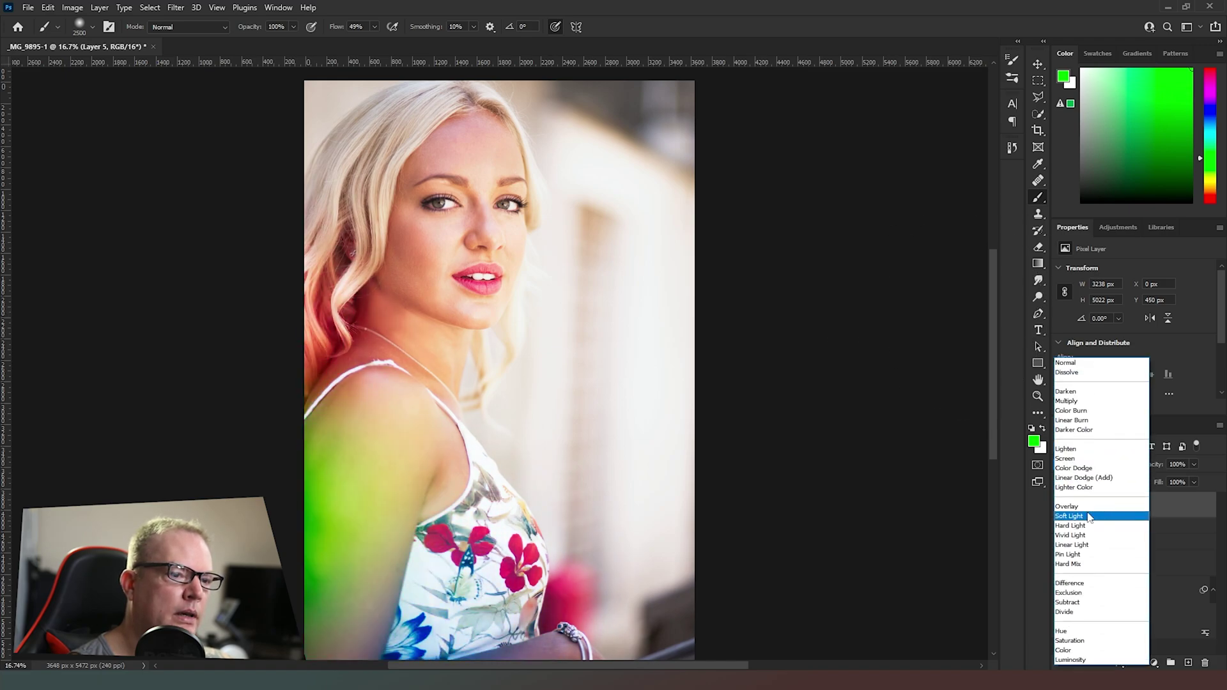
click(1090, 516)
click(1195, 465)
drag(1174, 483, 1164, 480)
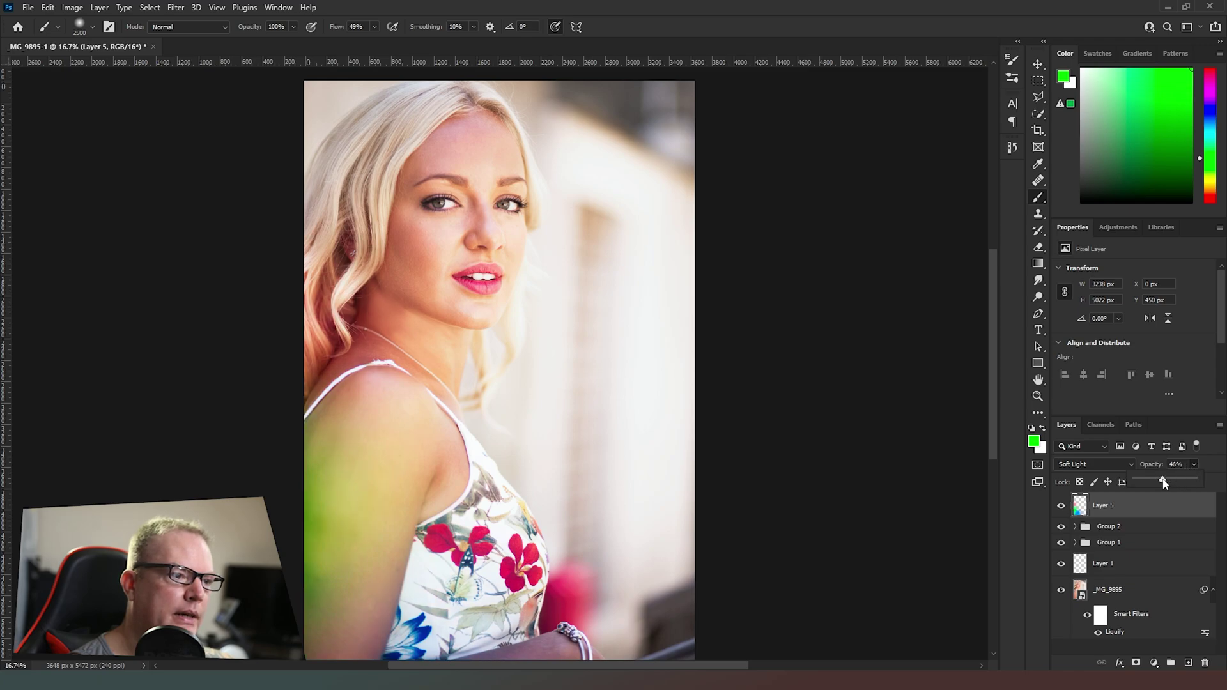